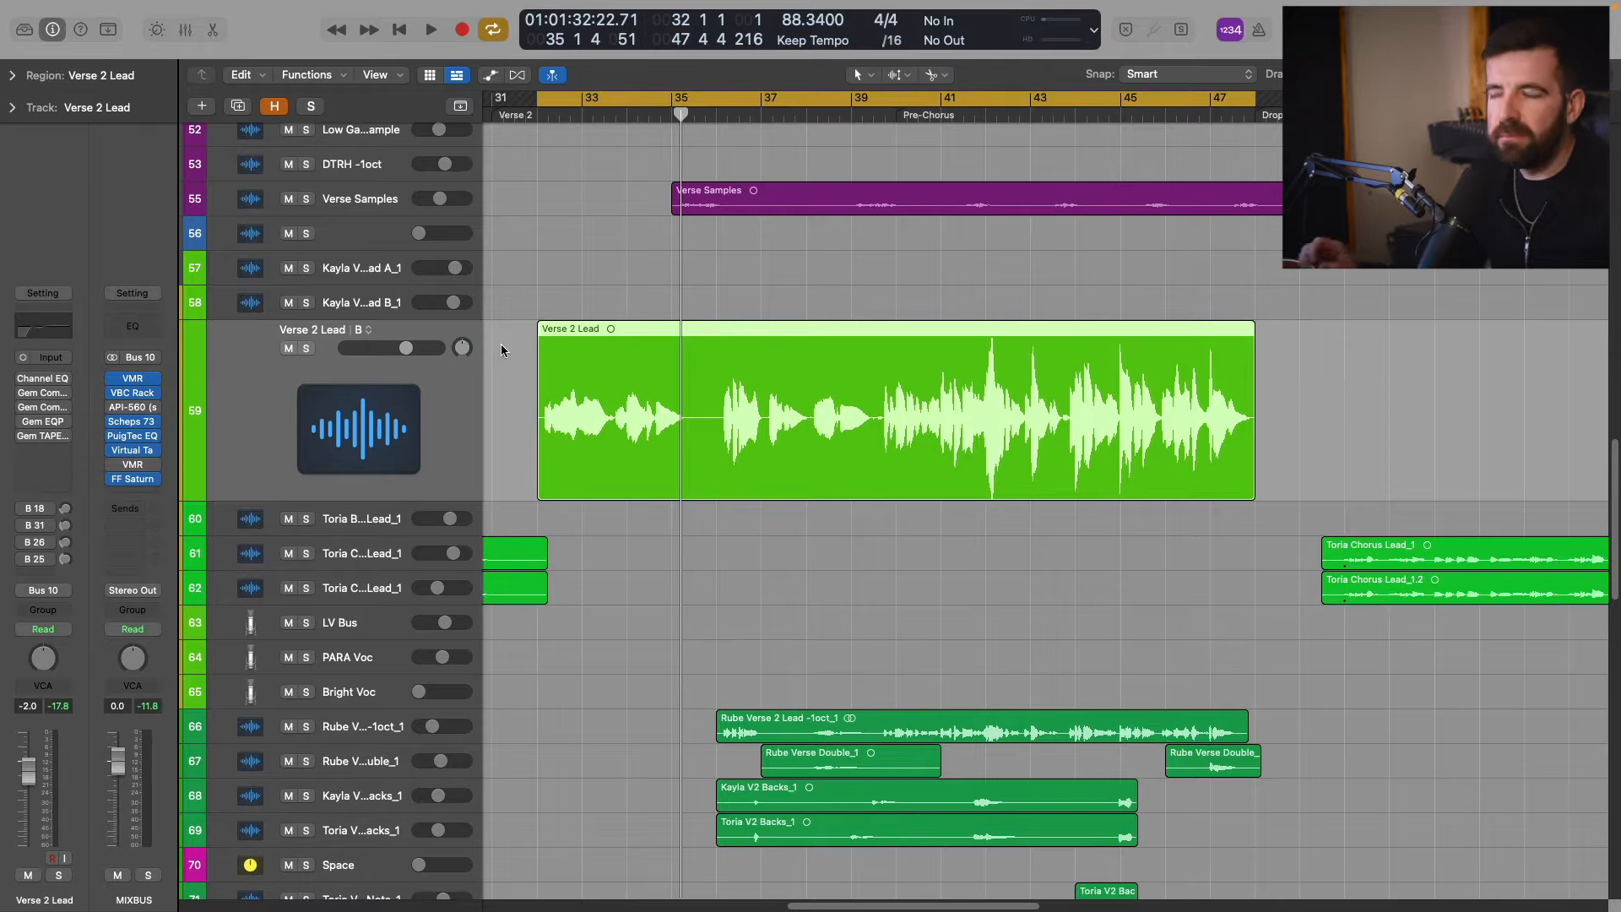
# Play the Verse 2 Lead vocal in the mix, then bring up its Channel EQ and enable it.
pyautogui.press('space')
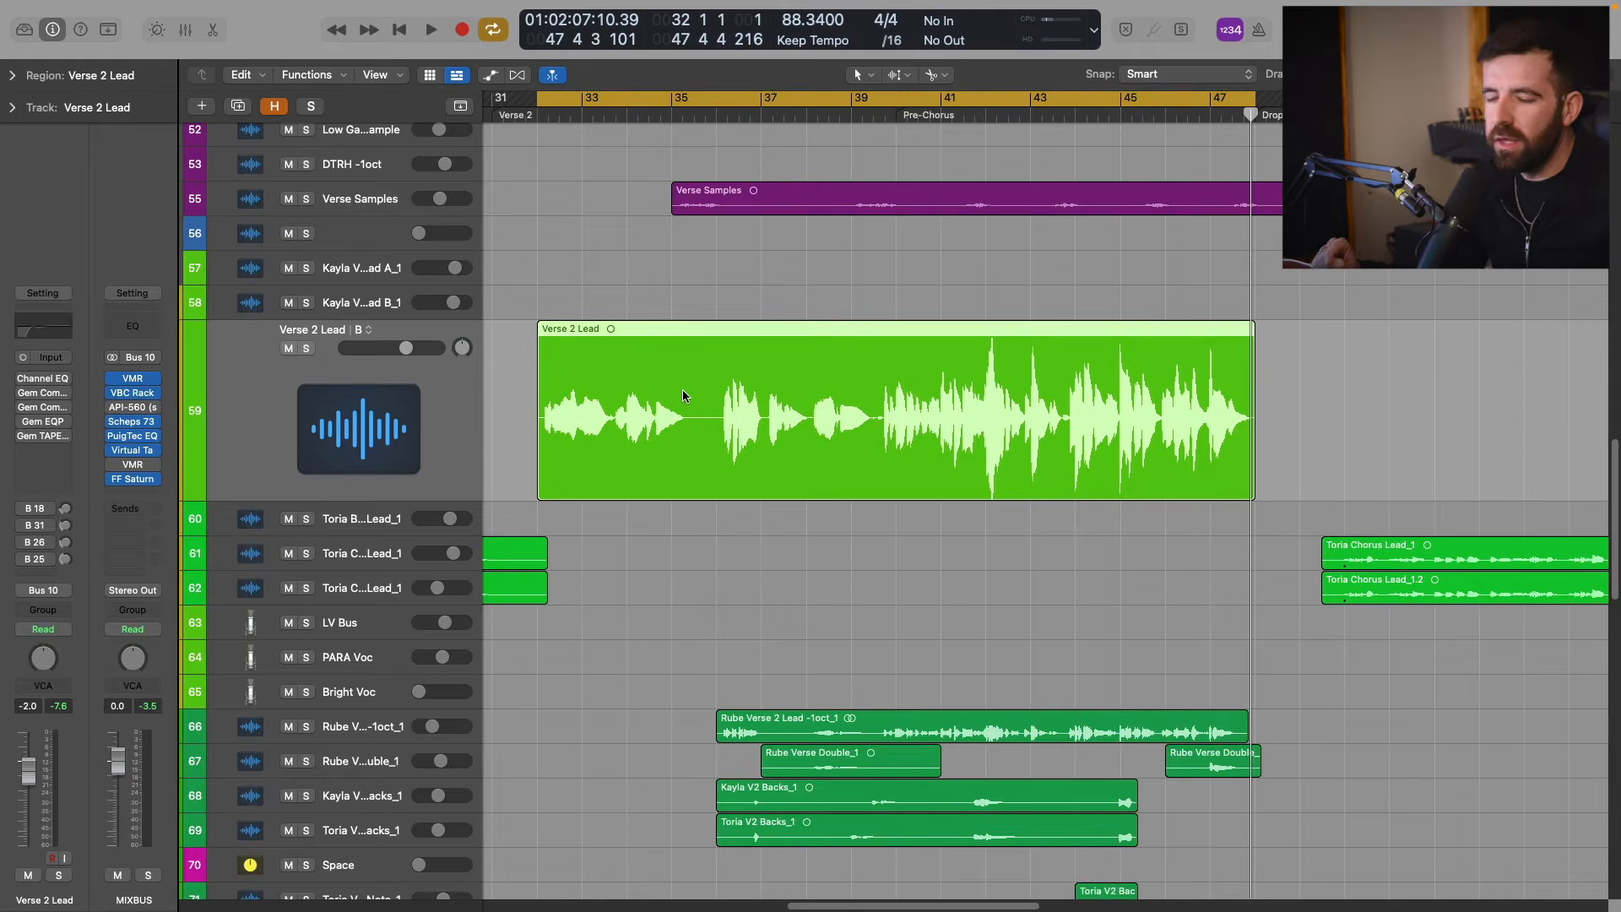
pyautogui.press('v')
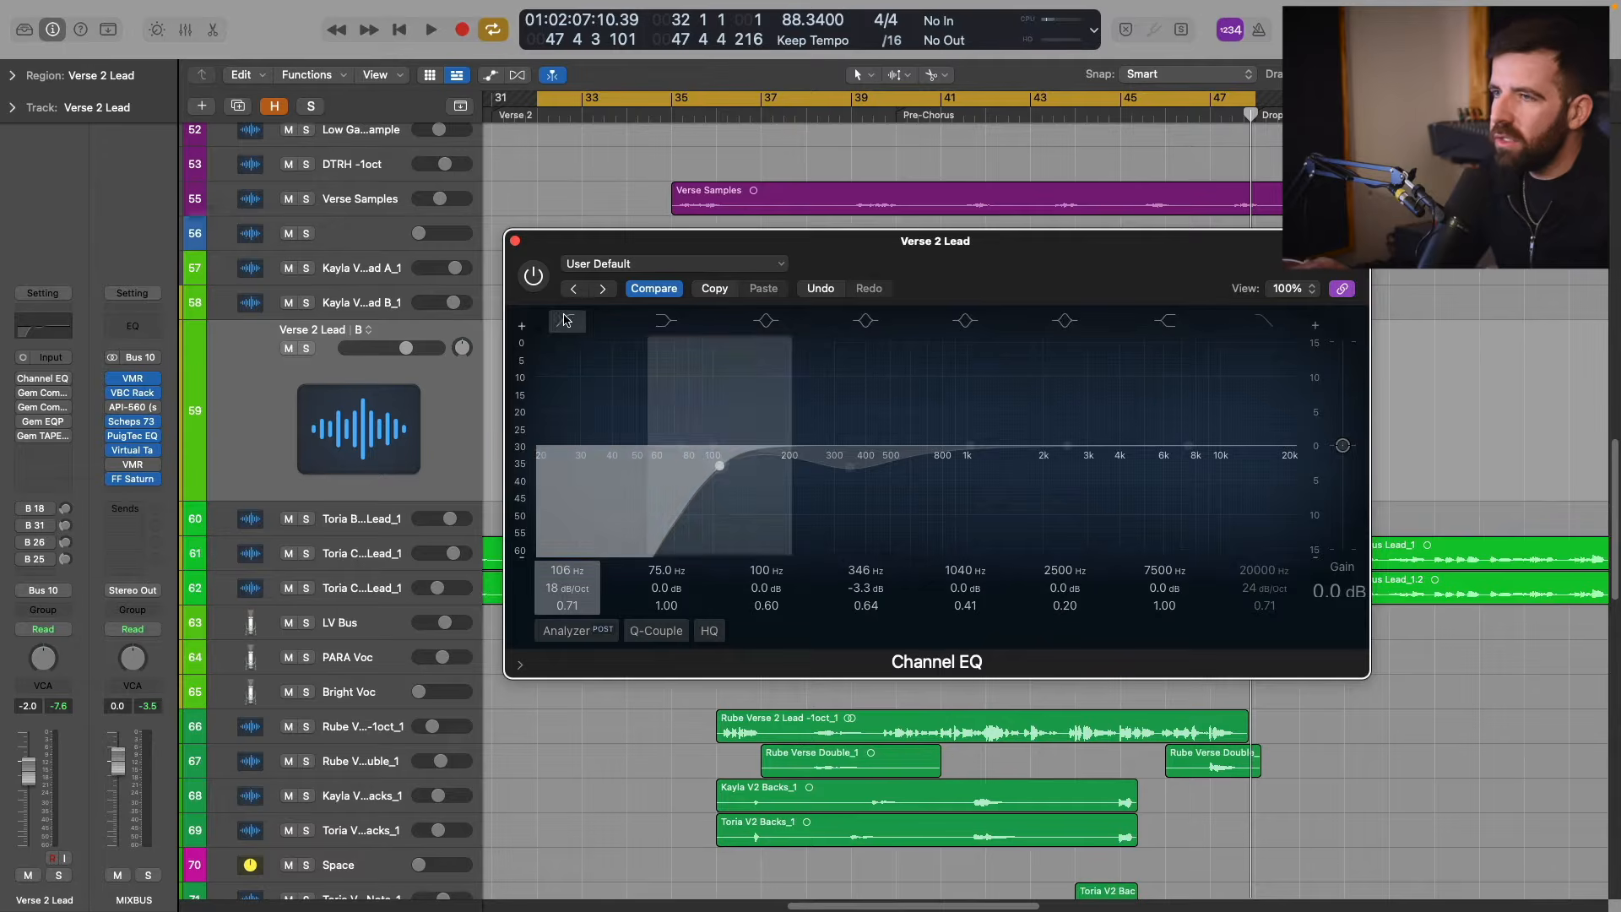
pyautogui.click(677, 445)
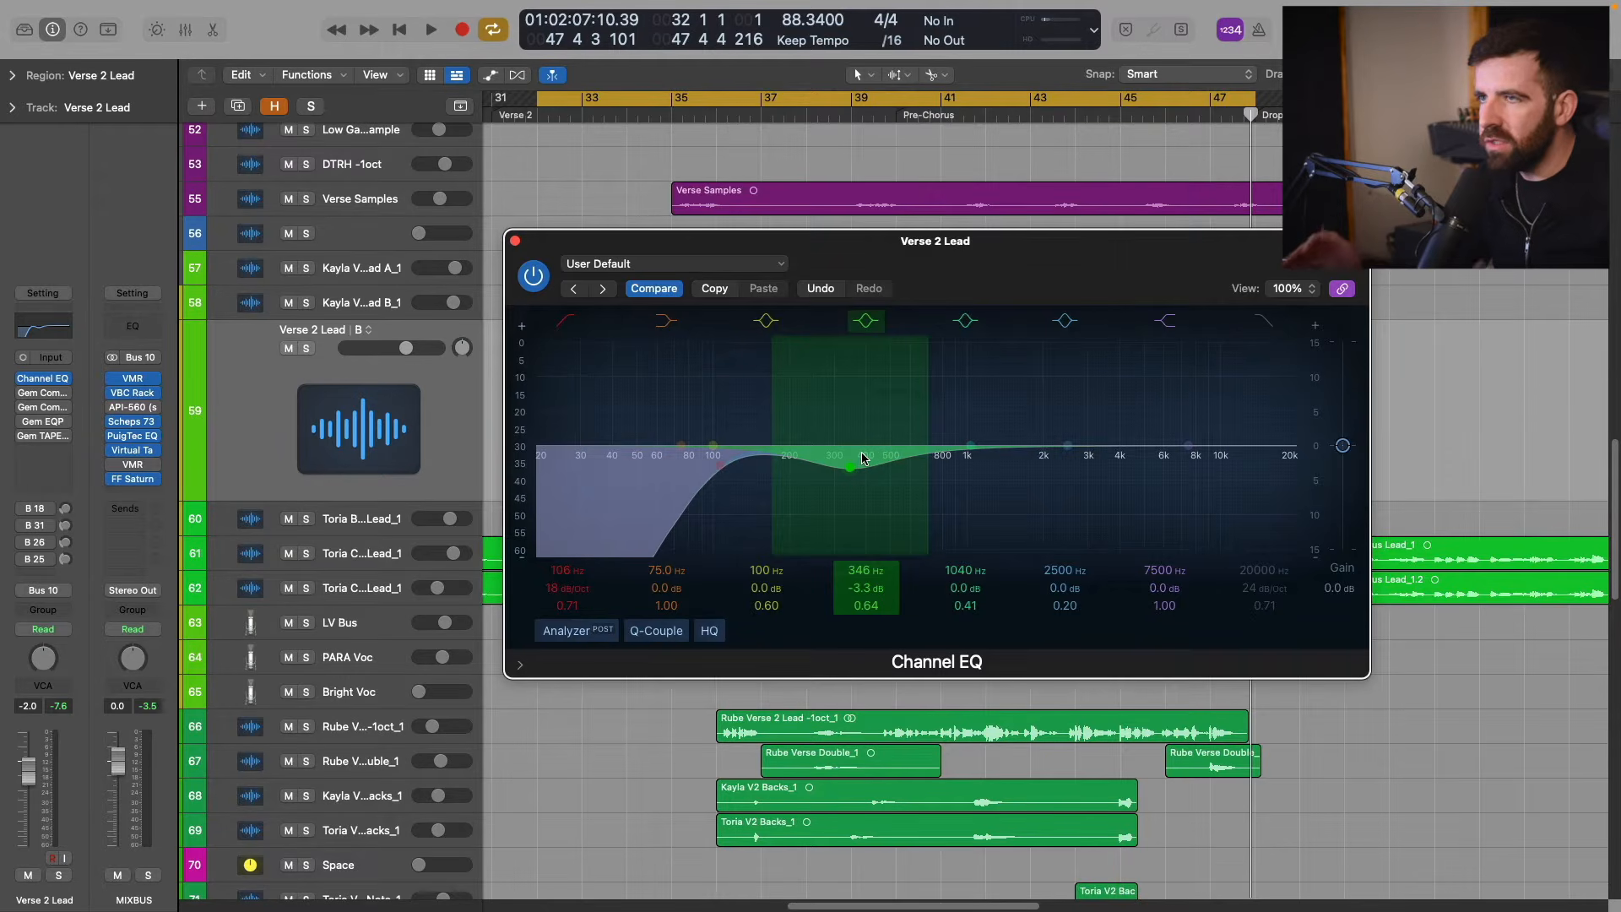
# Solo the Verse 2 Lead track and compare its sound with the Channel EQ bypassed and active during playback.
pyautogui.press('s')
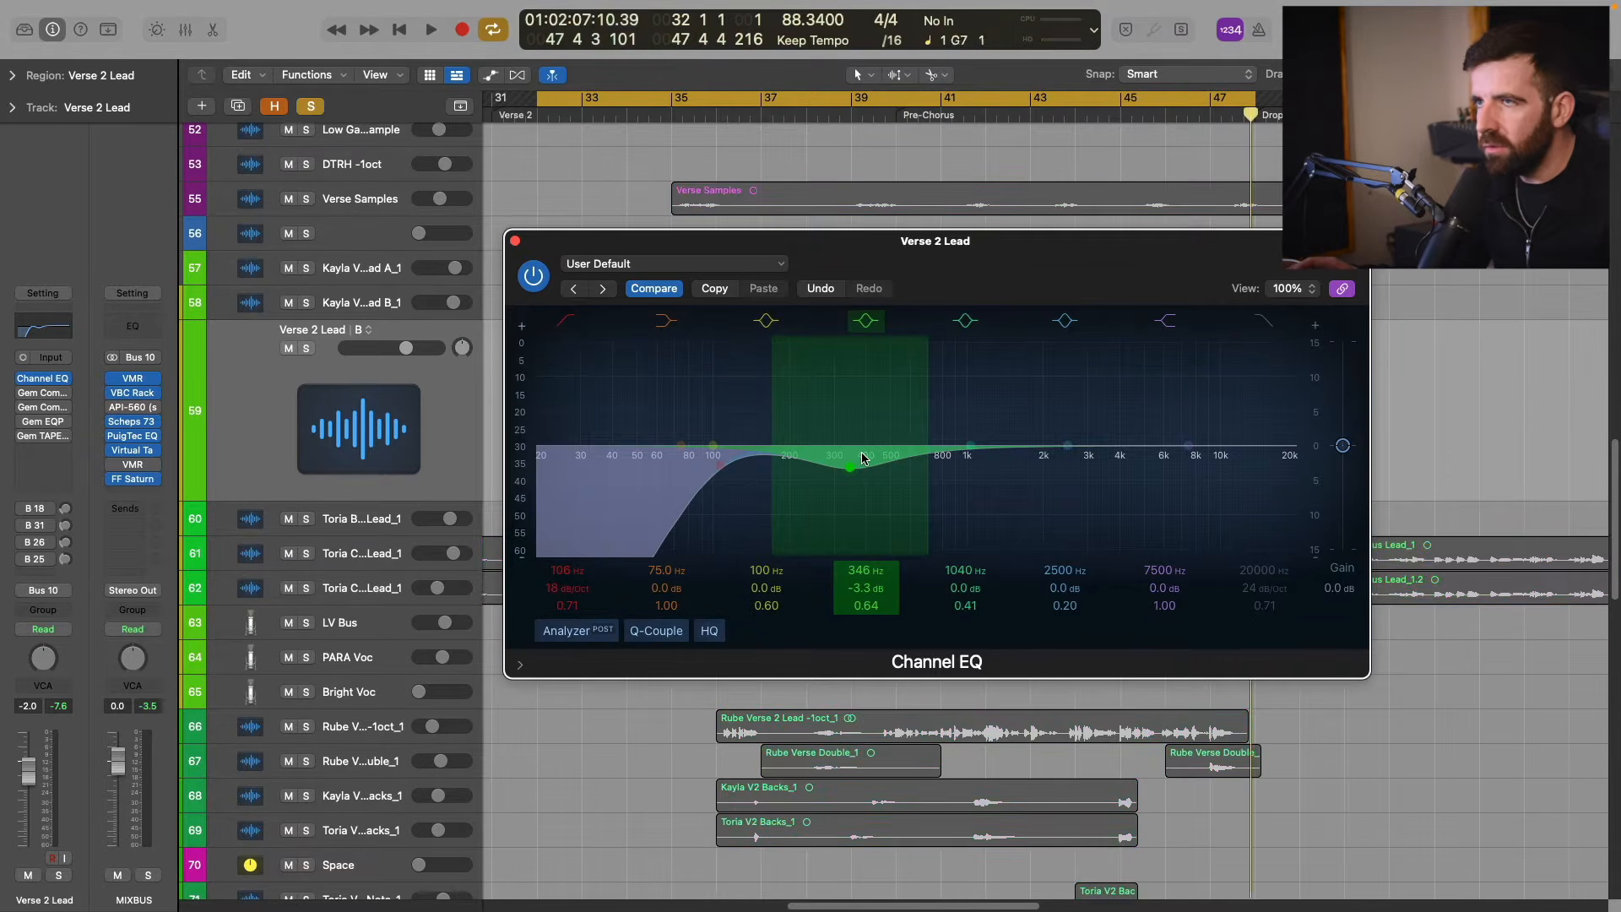
pyautogui.press('space')
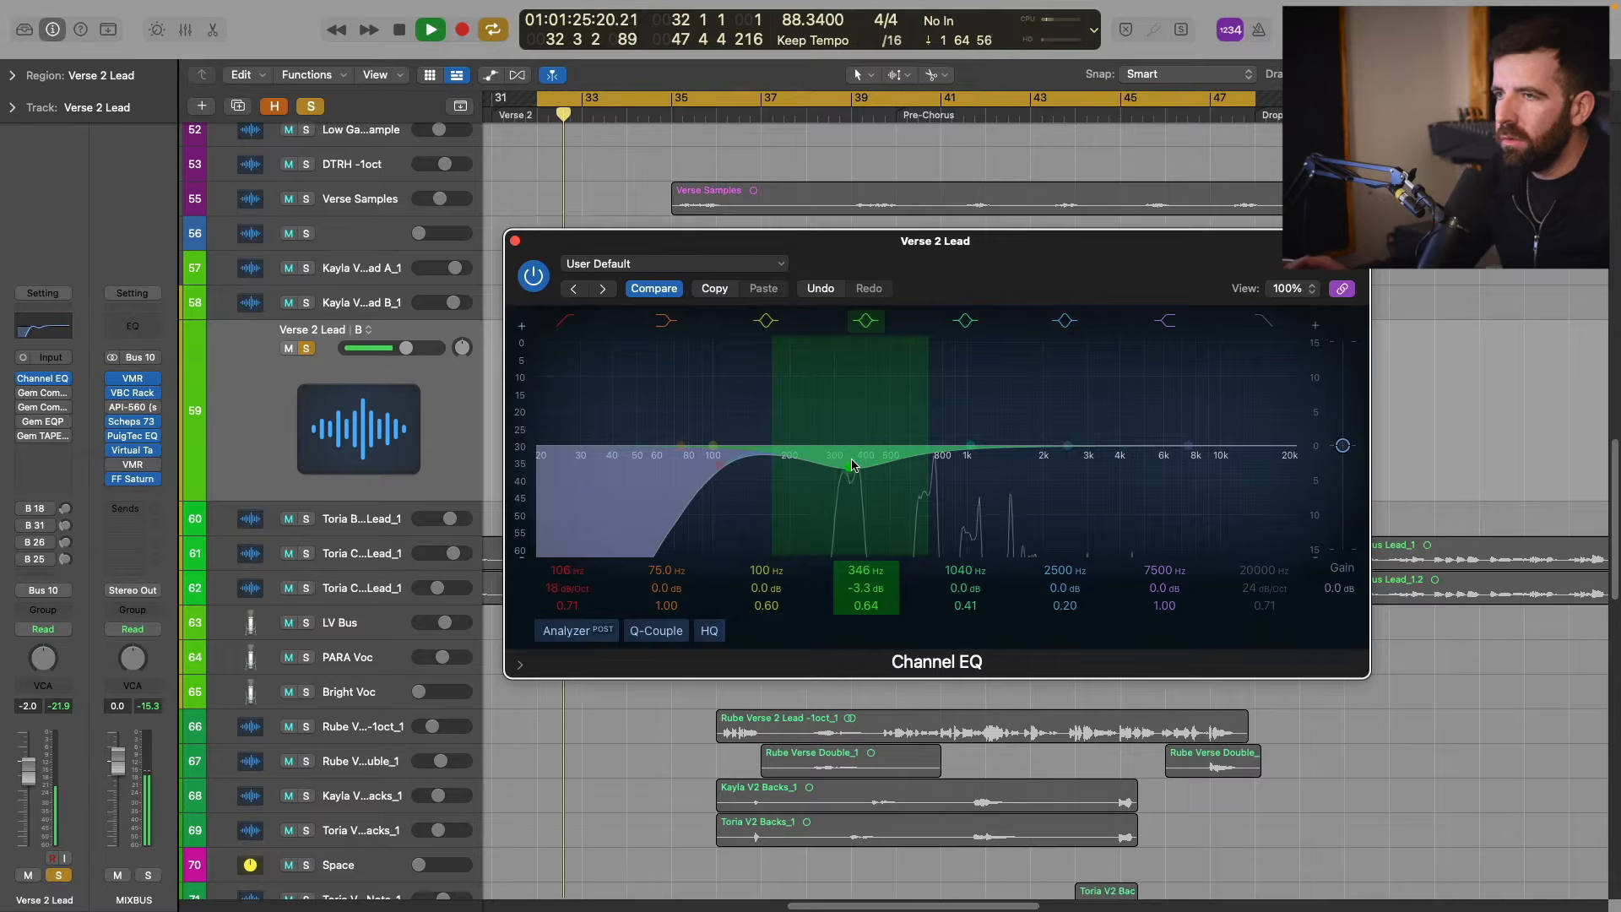
pyautogui.click(534, 276)
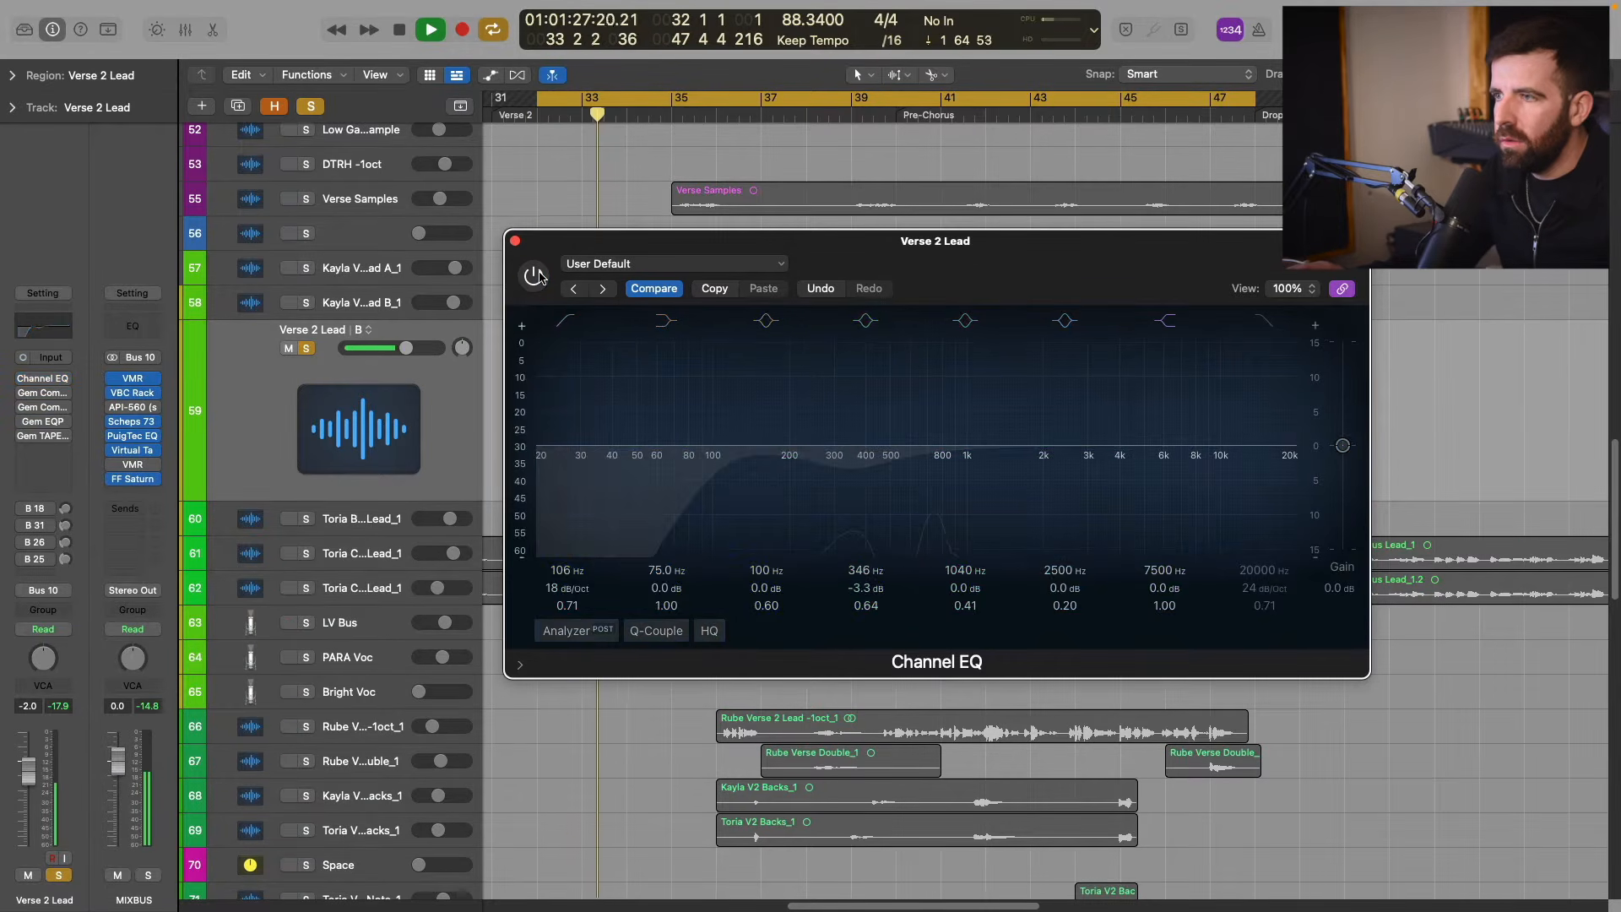
pyautogui.click(534, 276)
pyautogui.moveTo(885, 592); pyautogui.dragTo(885, 561)
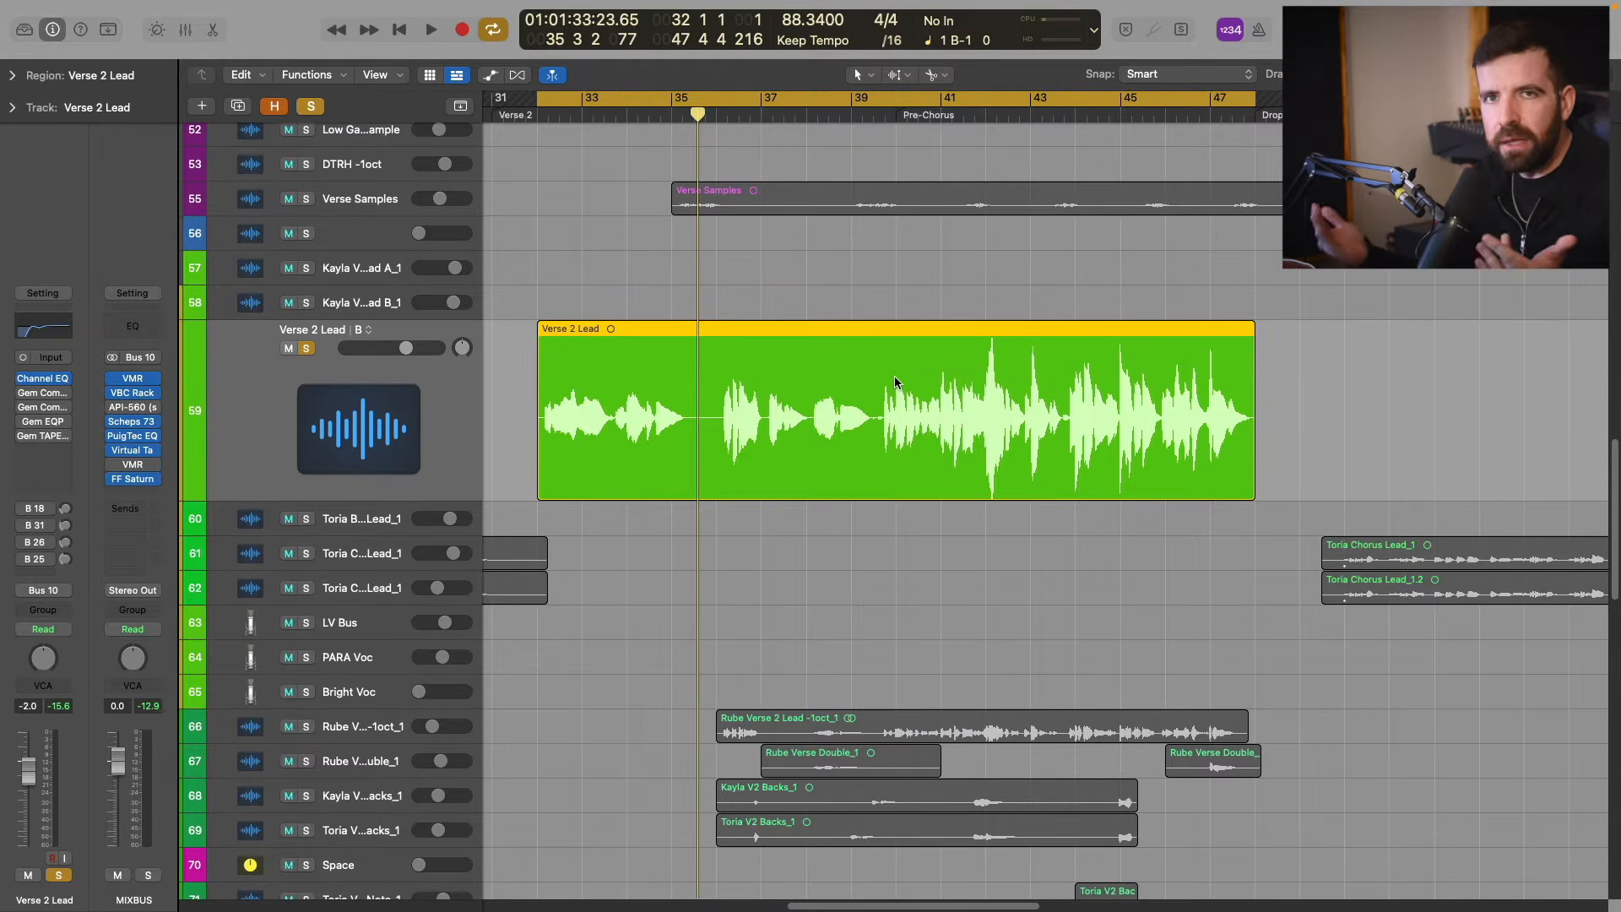
# Bring up the Gem Comp76 on Verse 2 Lead, enable it and set its revision to A.
pyautogui.press('v')
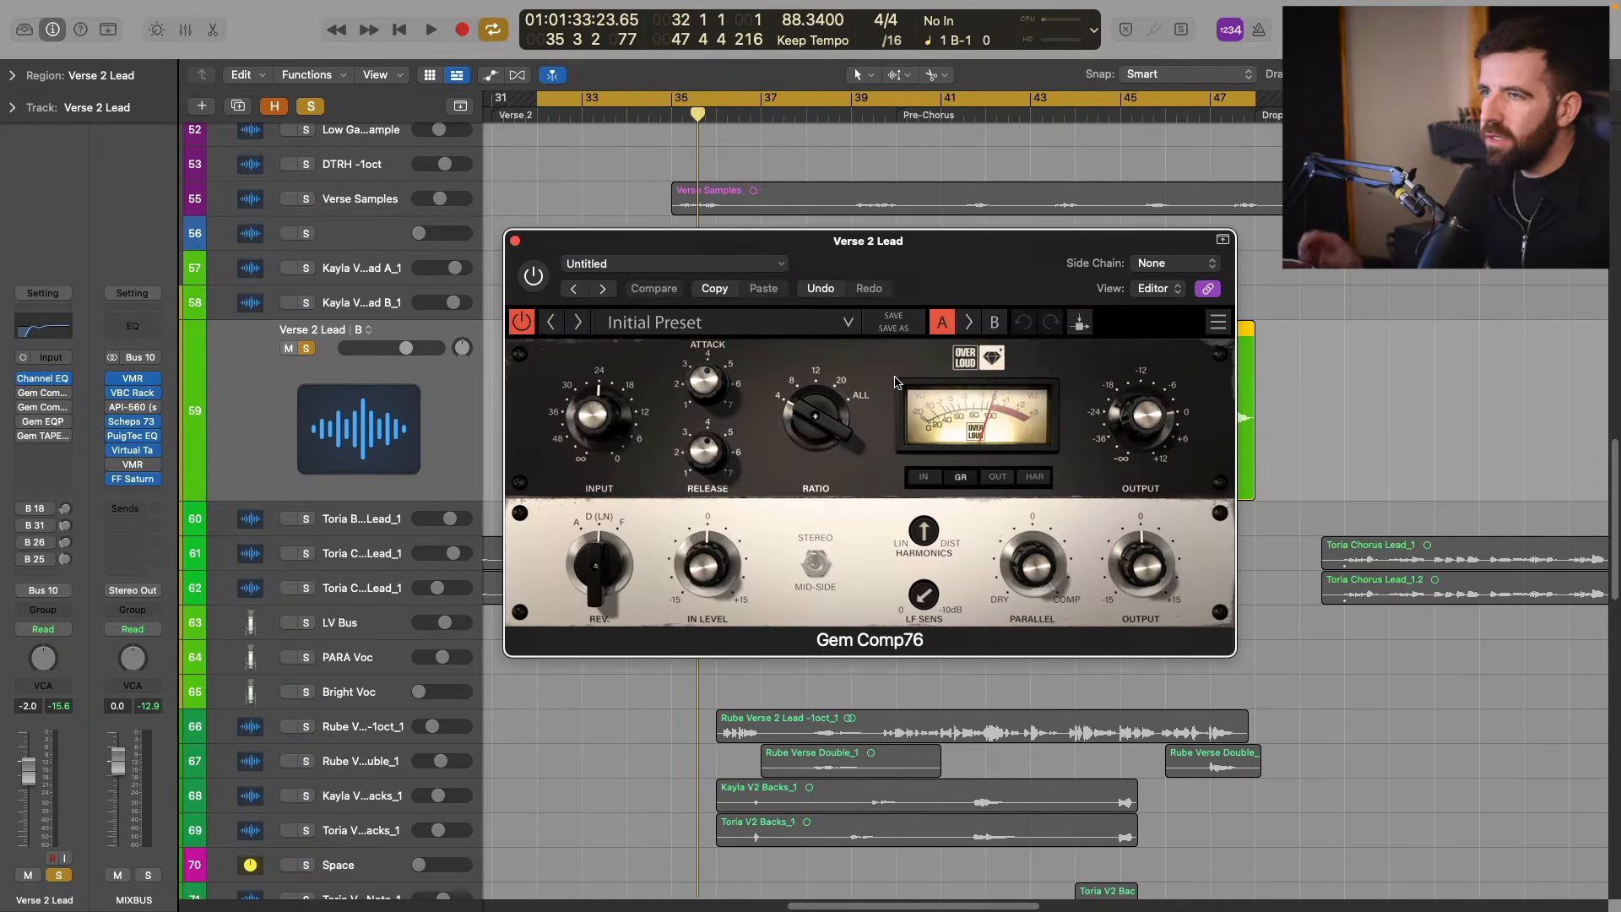
pyautogui.click(543, 276)
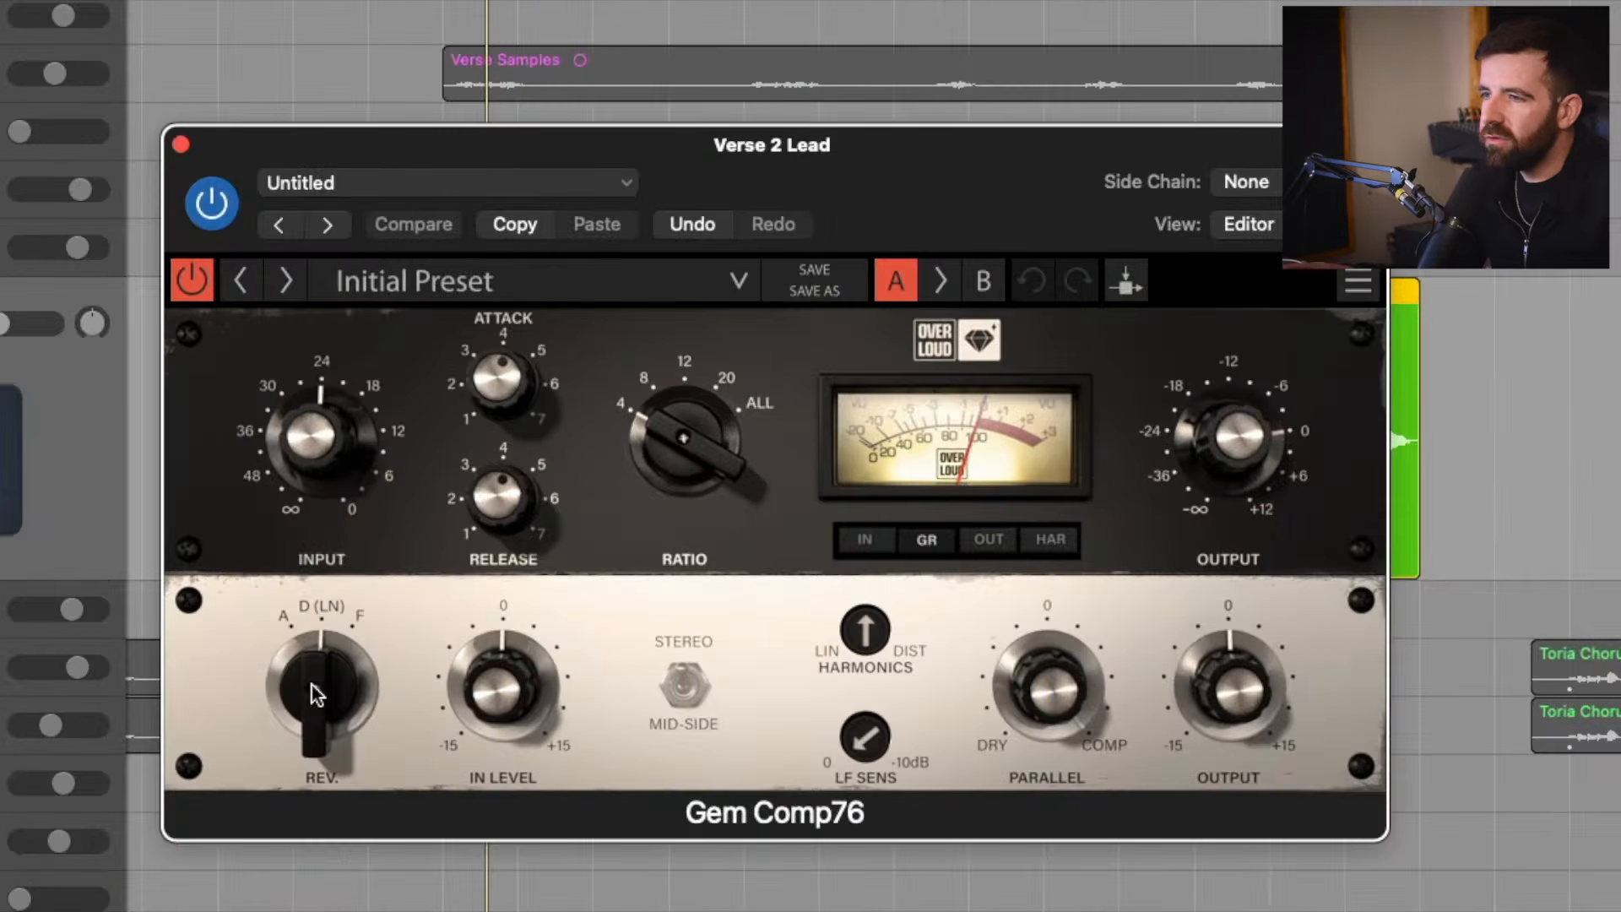
pyautogui.moveTo(593, 564); pyautogui.dragTo(593, 585)
pyautogui.moveTo(321, 688)
pyautogui.mouseDown()
pyautogui.moveTo(322, 663)
pyautogui.moveTo(321, 689)
pyautogui.mouseUp()
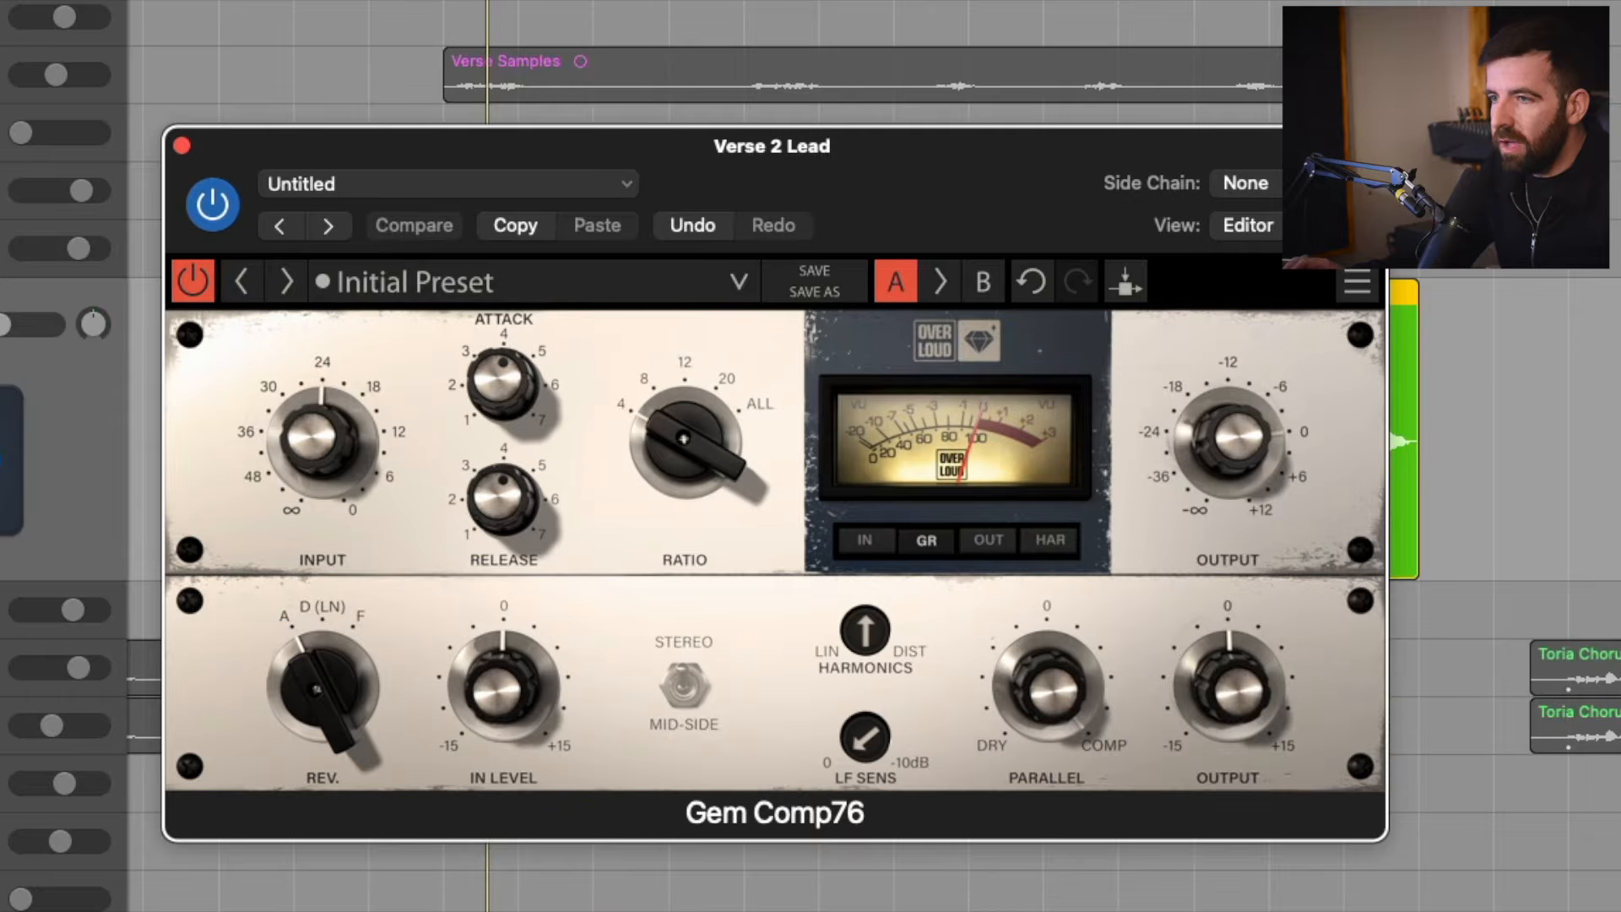
# Look at the compressor's D (LN) and F revisions, then return to revision A.
pyautogui.click(323, 697)
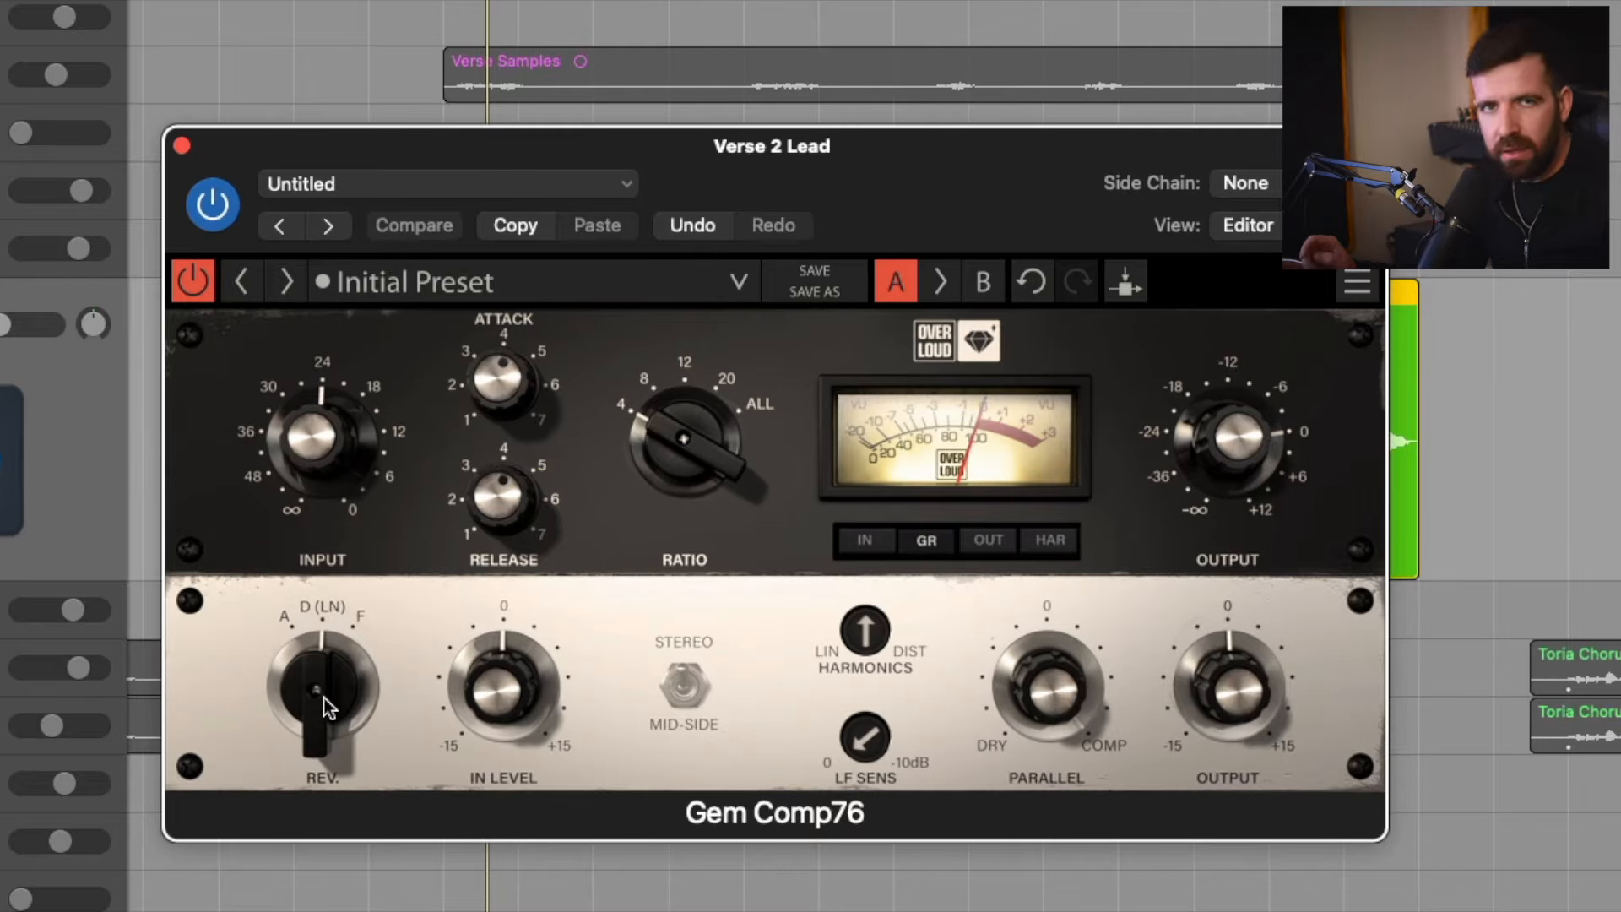
pyautogui.click(323, 698)
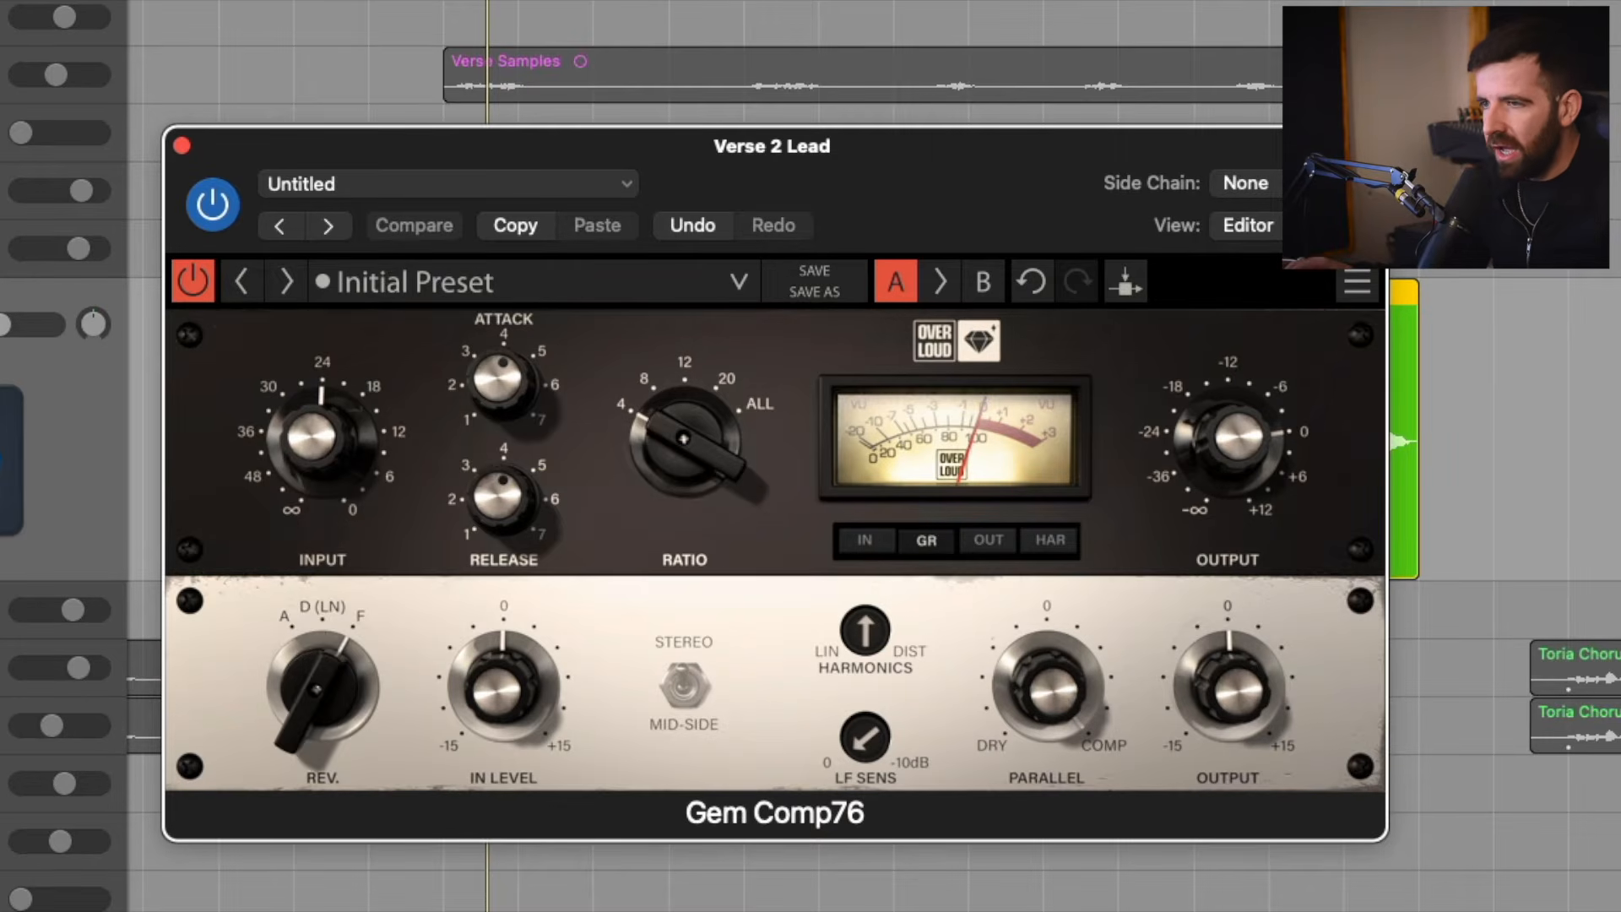
pyautogui.click(323, 697)
pyautogui.click(325, 699)
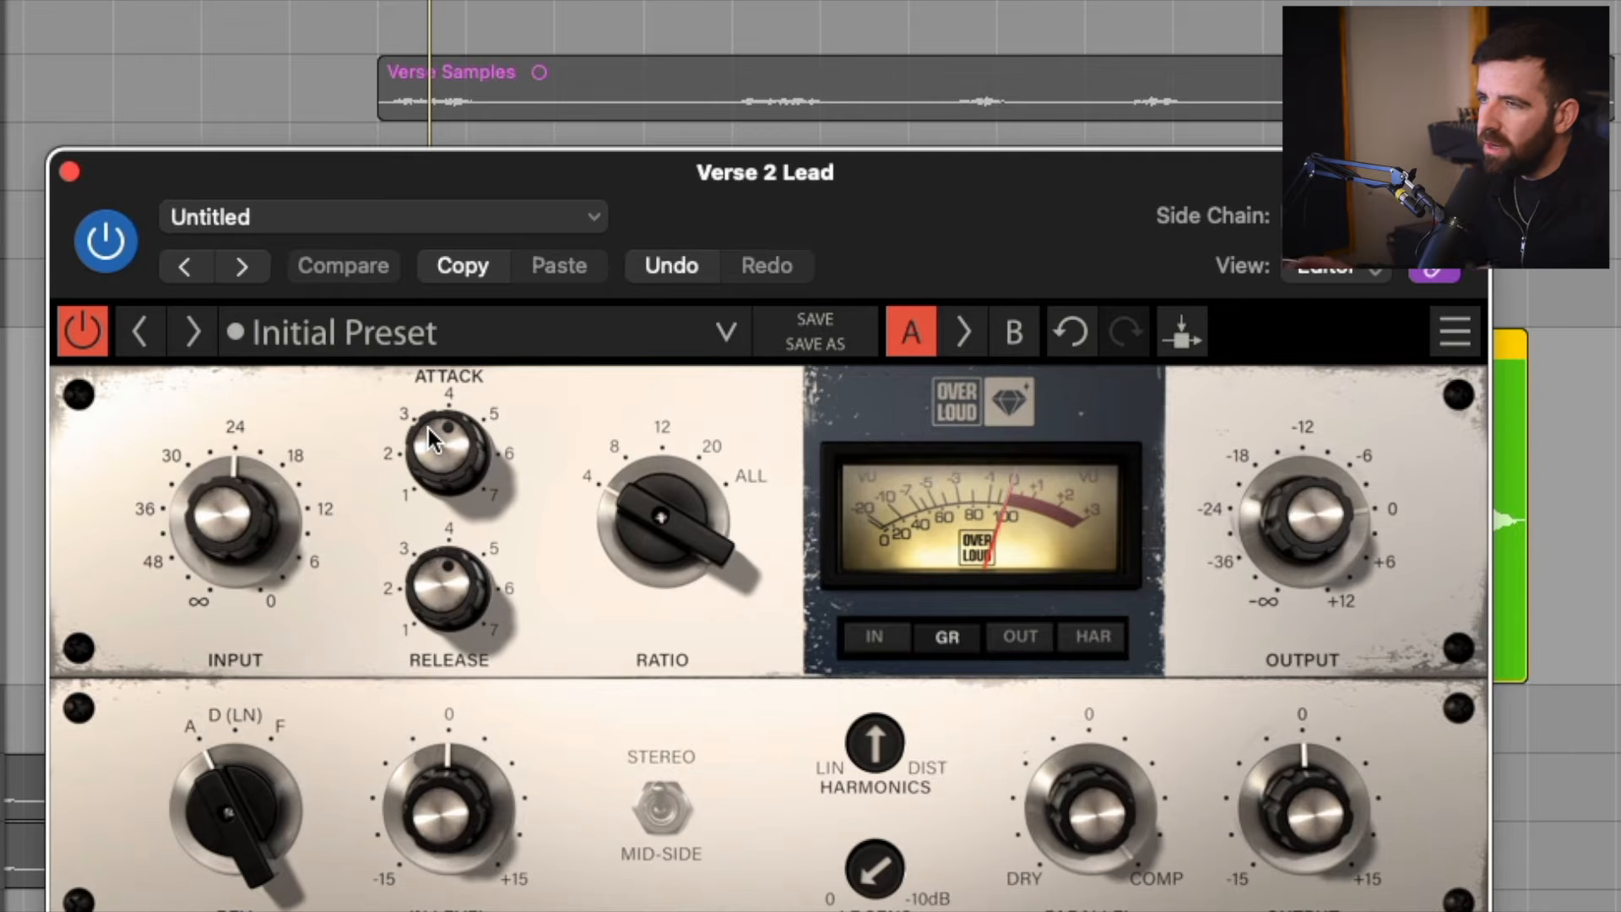
# Try different attack speeds on the Gem Comp76, settling on attack about 5 and release about 1.5.
pyautogui.moveTo(439, 442); pyautogui.dragTo(439, 389)
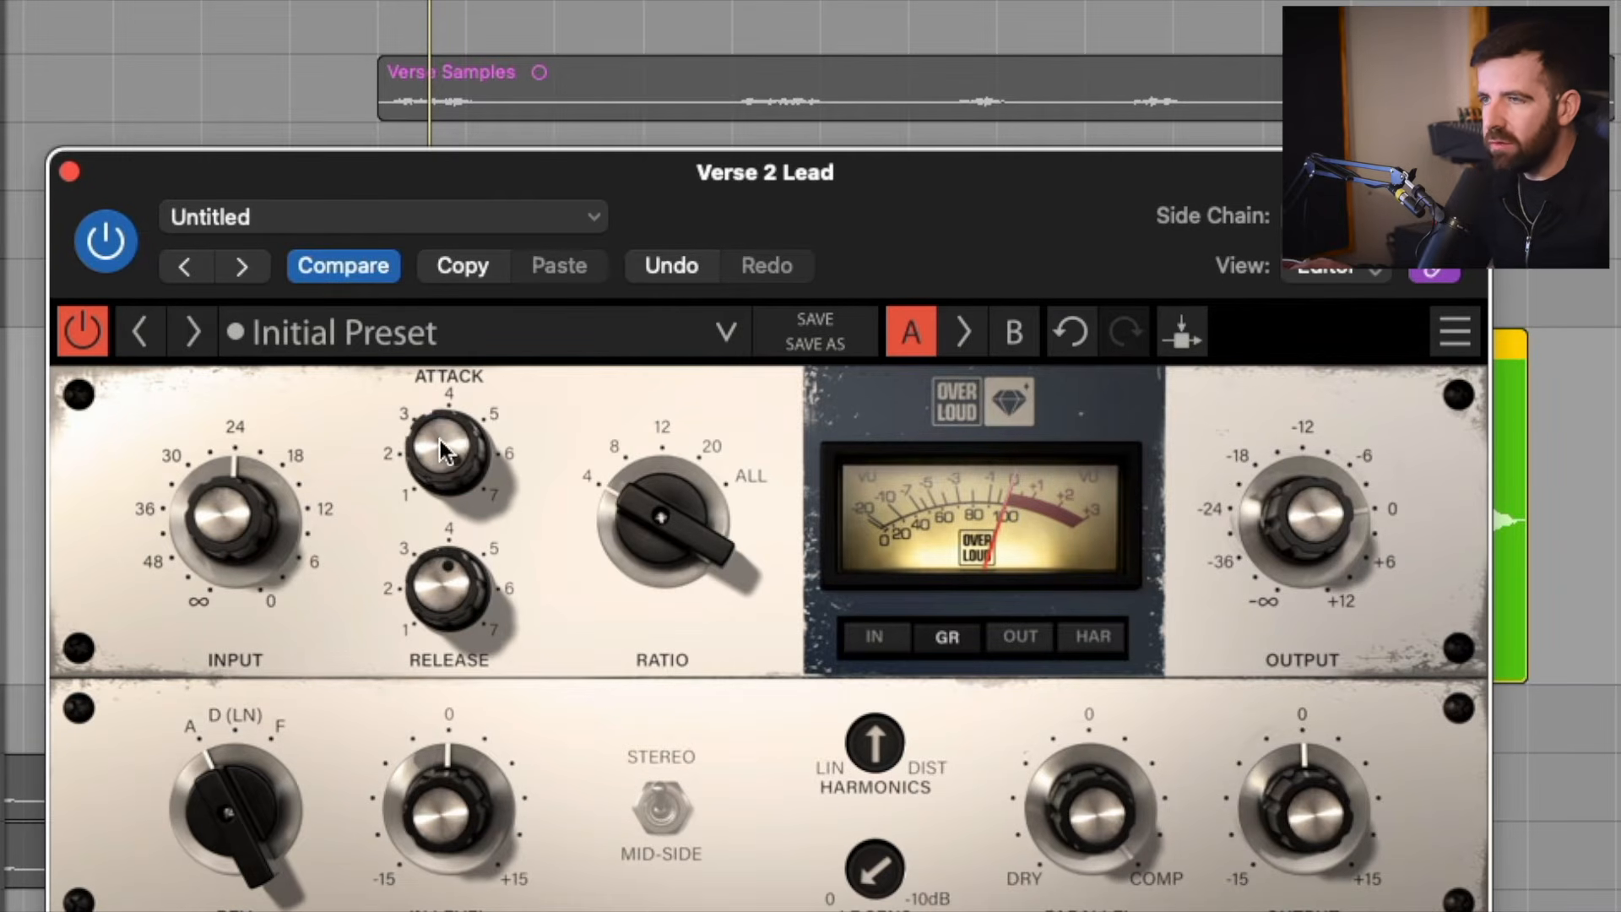
pyautogui.moveTo(439, 444); pyautogui.dragTo(439, 493)
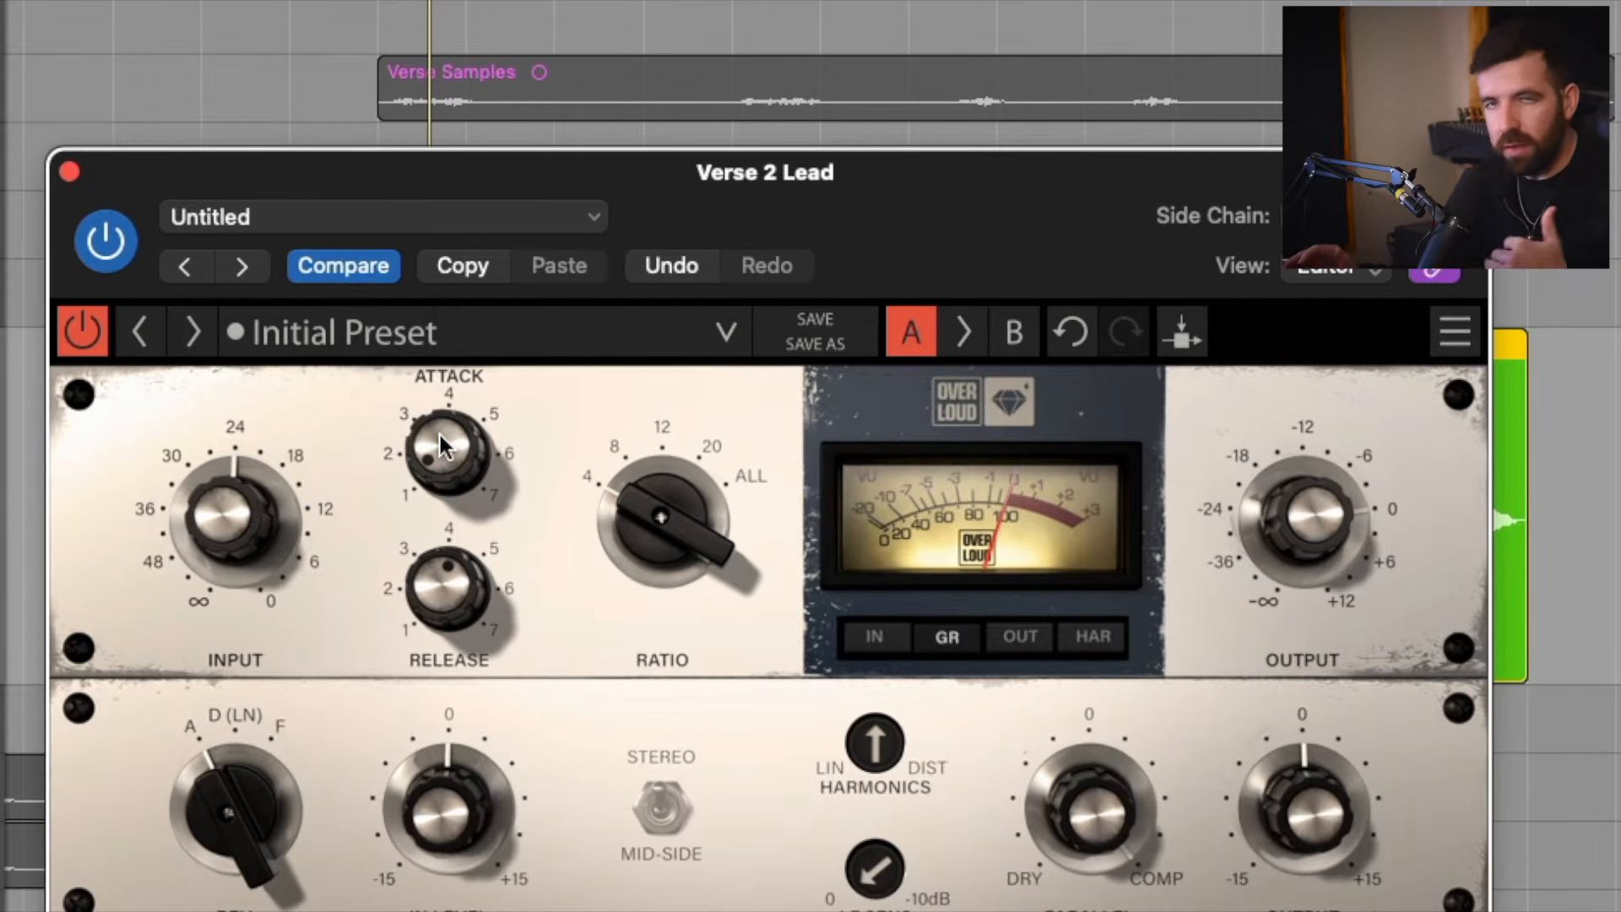
pyautogui.moveTo(439, 434)
pyautogui.mouseDown()
pyautogui.moveTo(439, 397)
pyautogui.moveTo(439, 441)
pyautogui.mouseUp()
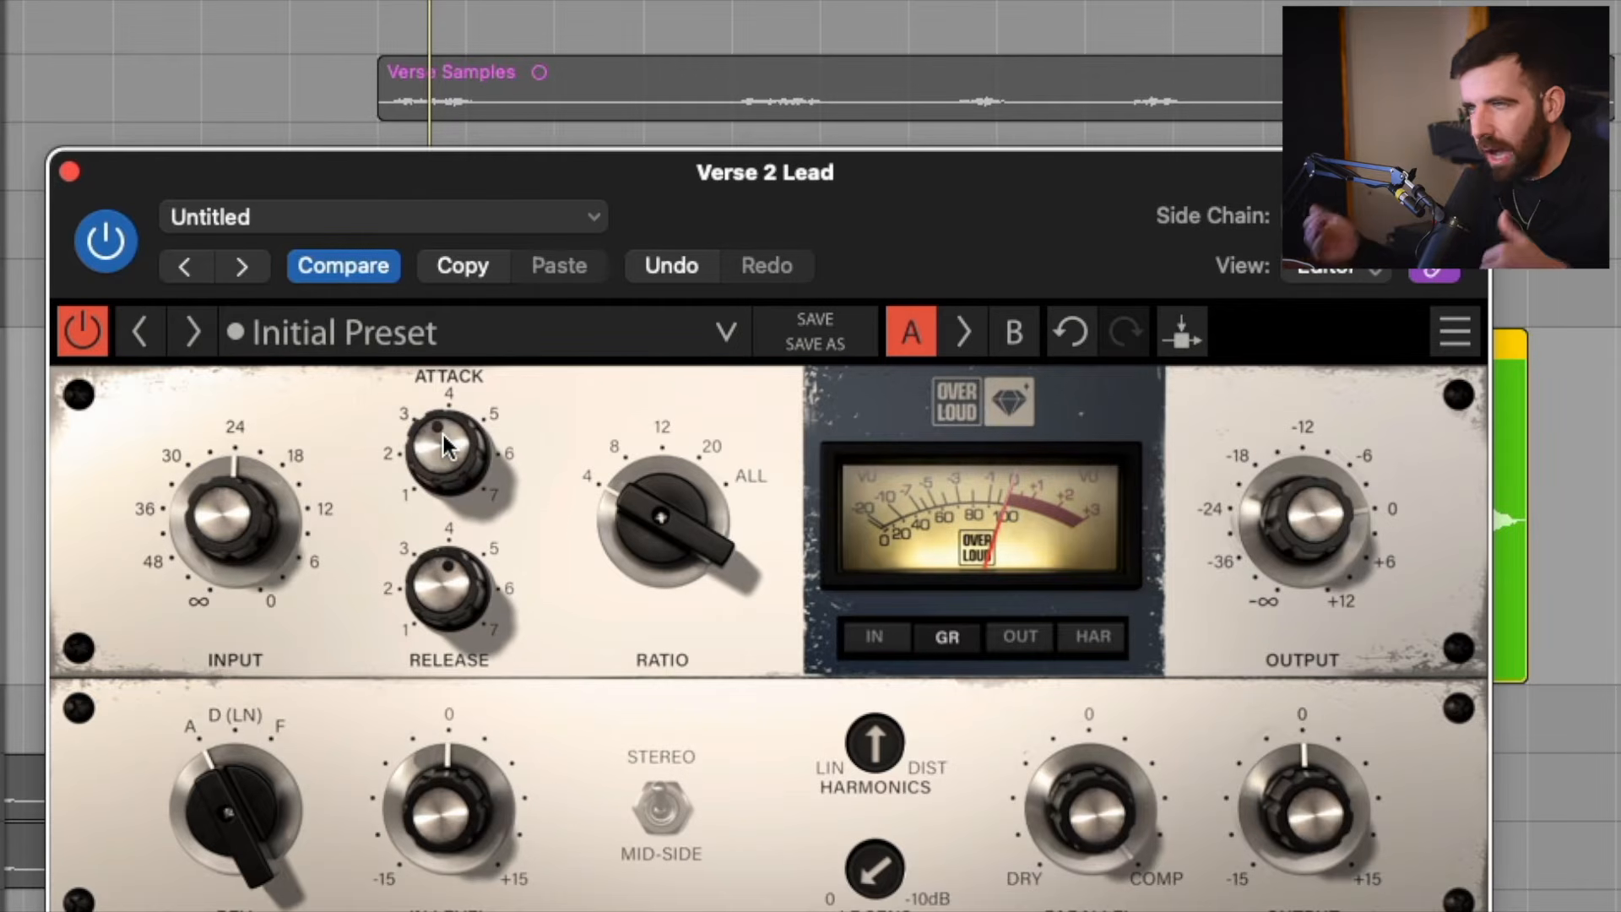
pyautogui.moveTo(443, 434); pyautogui.dragTo(444, 448)
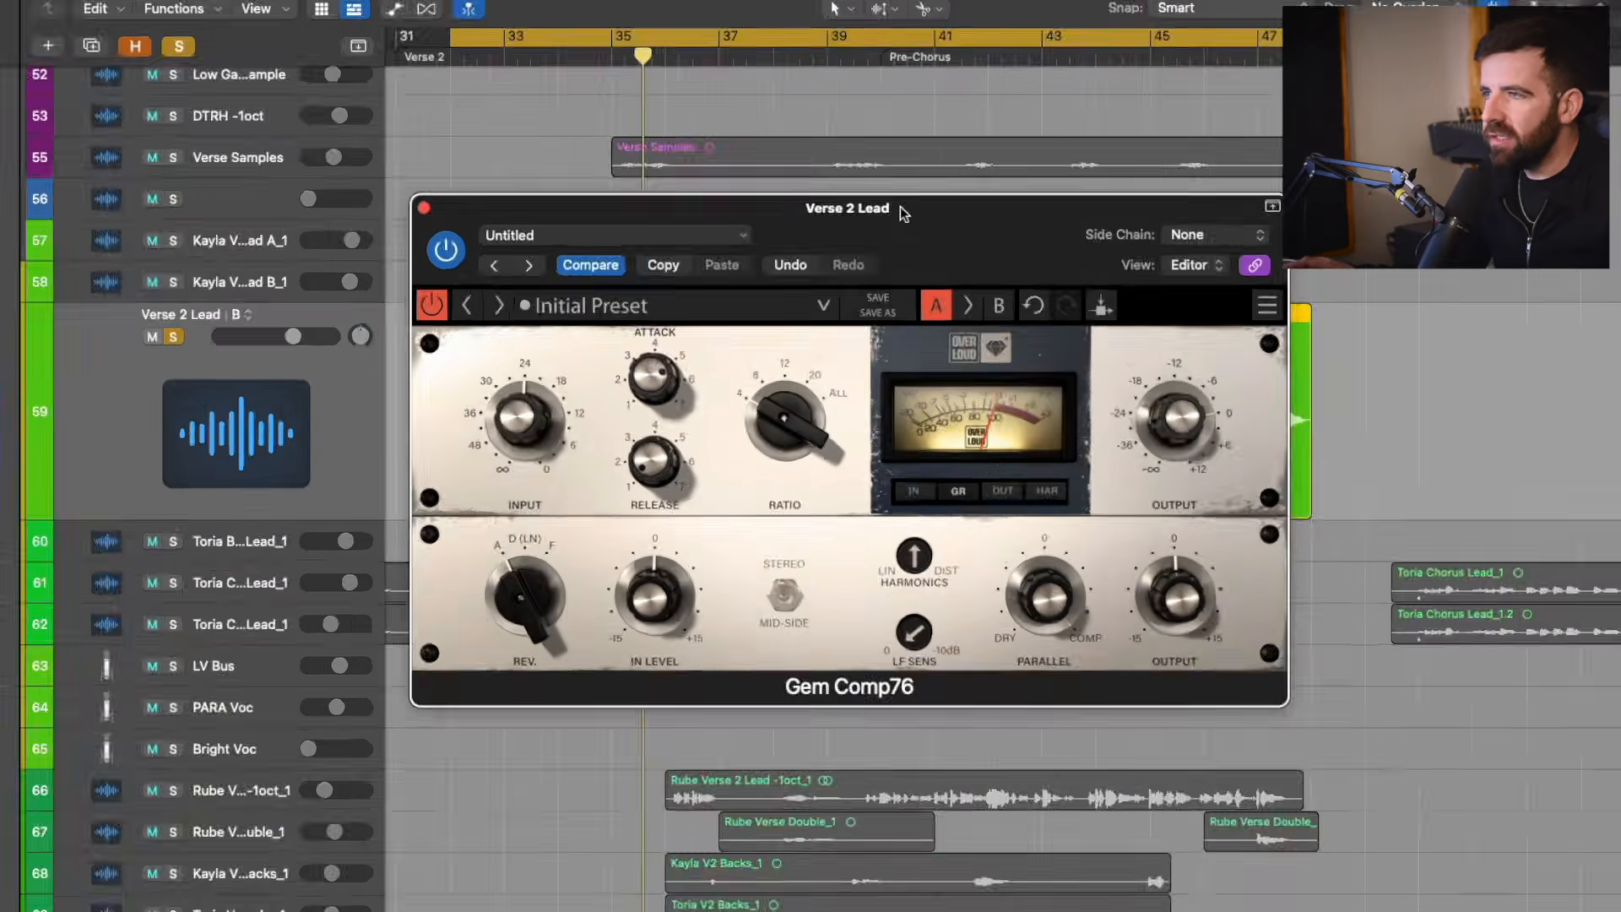
# Reposition the Gem Comp76 window to uncover the vocal waveform and set its input to about 12 and output to about -10.
pyautogui.moveTo(856, 78); pyautogui.dragTo(869, 516)
pyautogui.moveTo(923, 465); pyautogui.dragTo(918, 442)
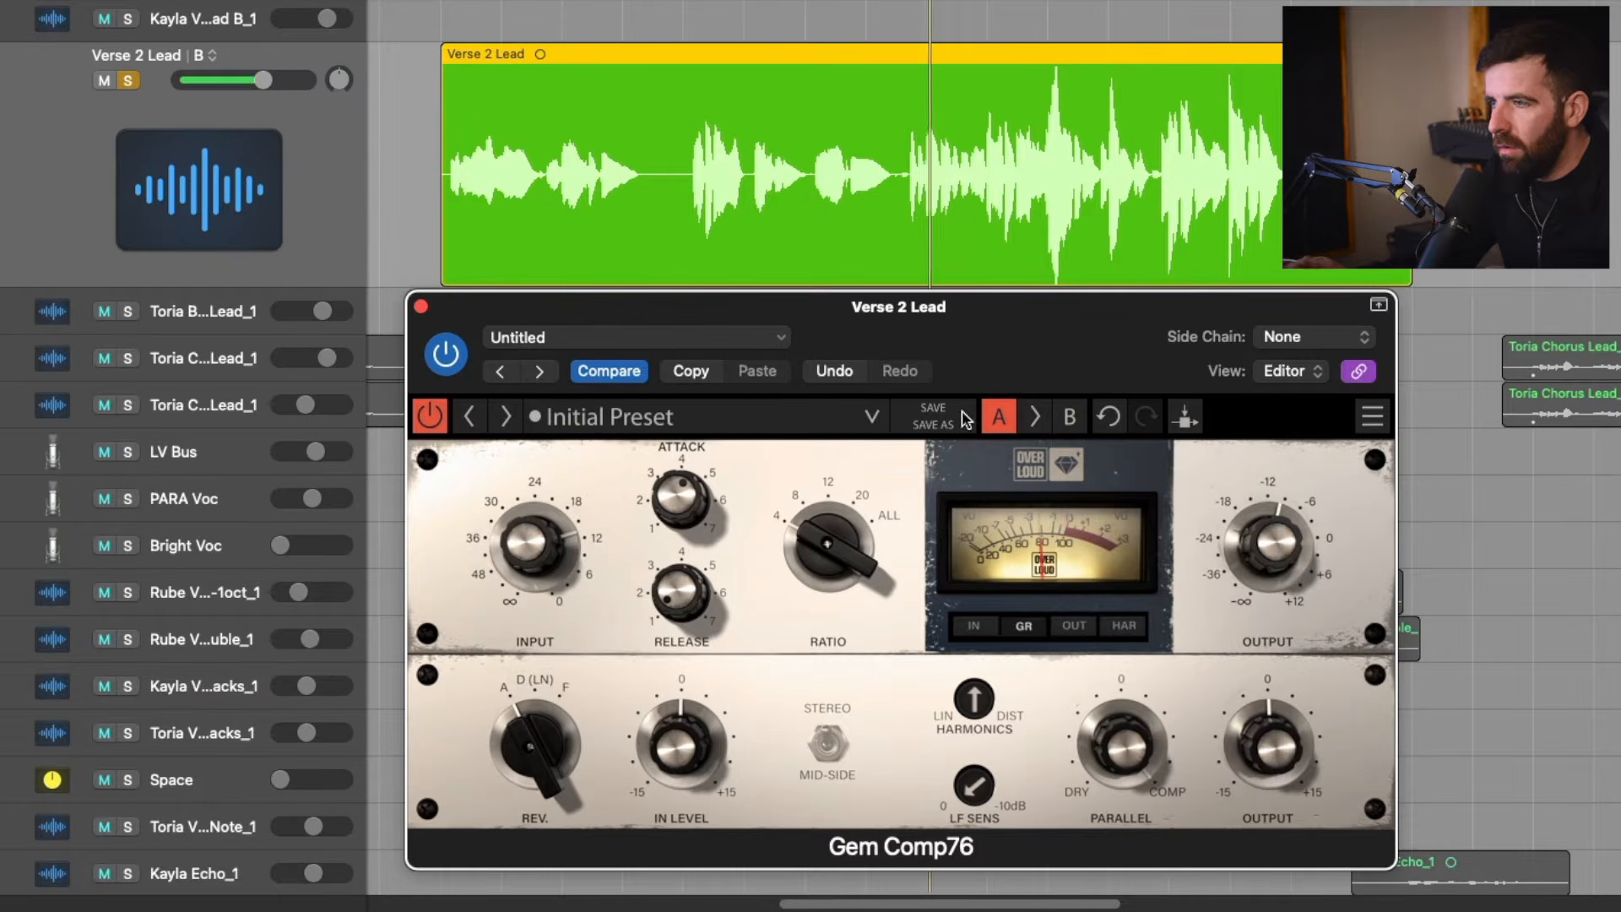
pyautogui.moveTo(1039, 348); pyautogui.dragTo(1091, 239)
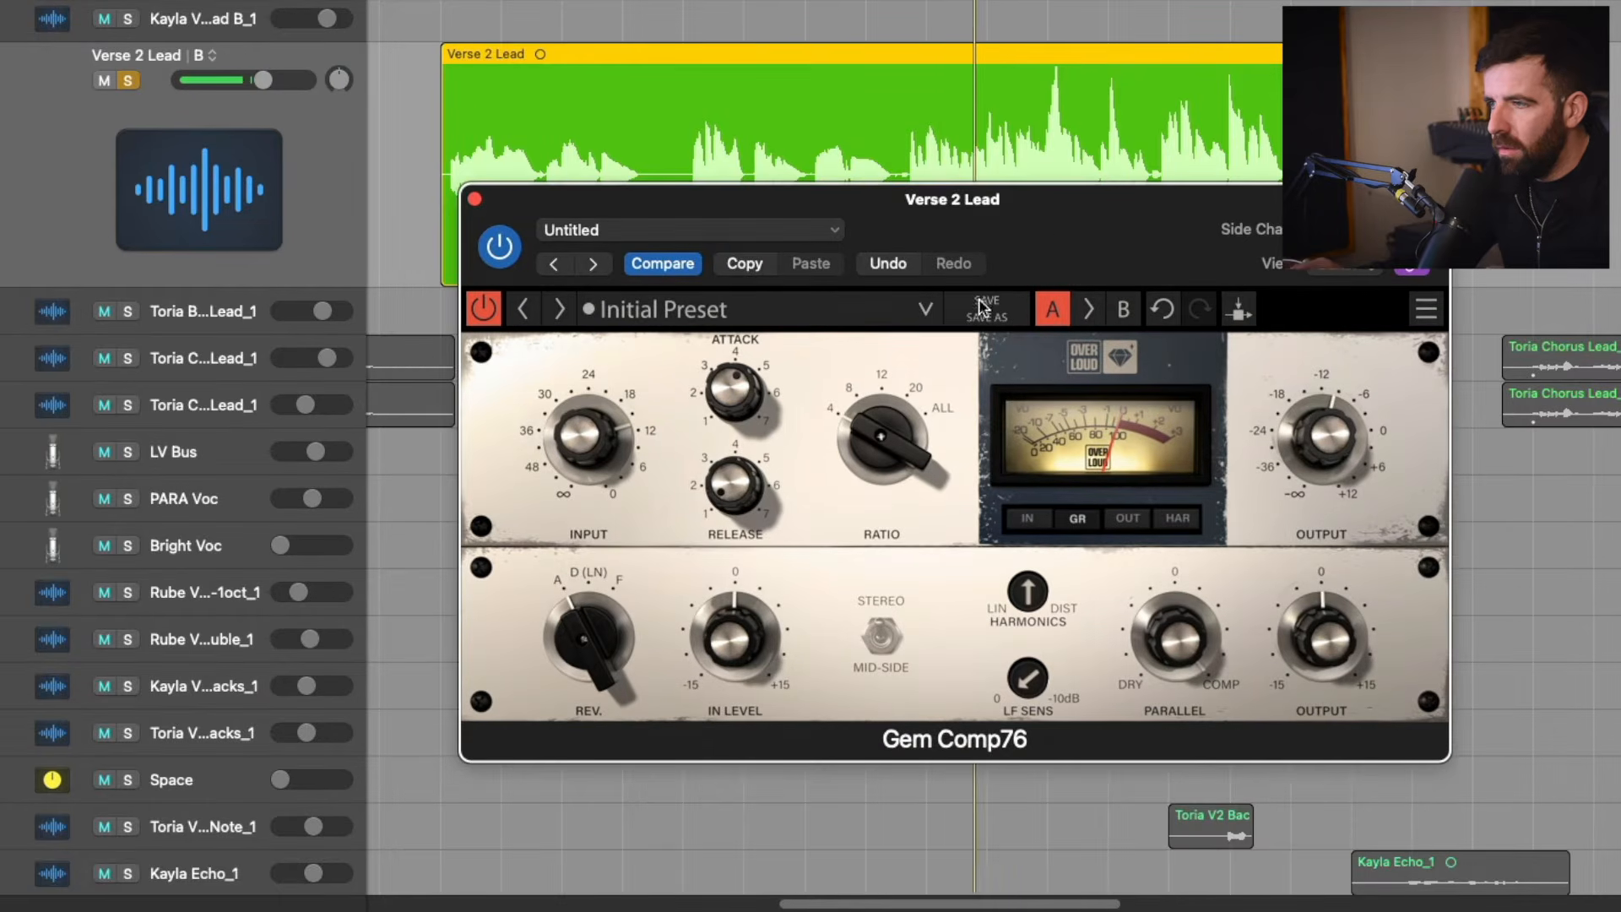
# Compare the soloed vocal with the compressor bypassed and active, and adjust input to about 9 and output to -12.
pyautogui.click(482, 311)
pyautogui.click(482, 311)
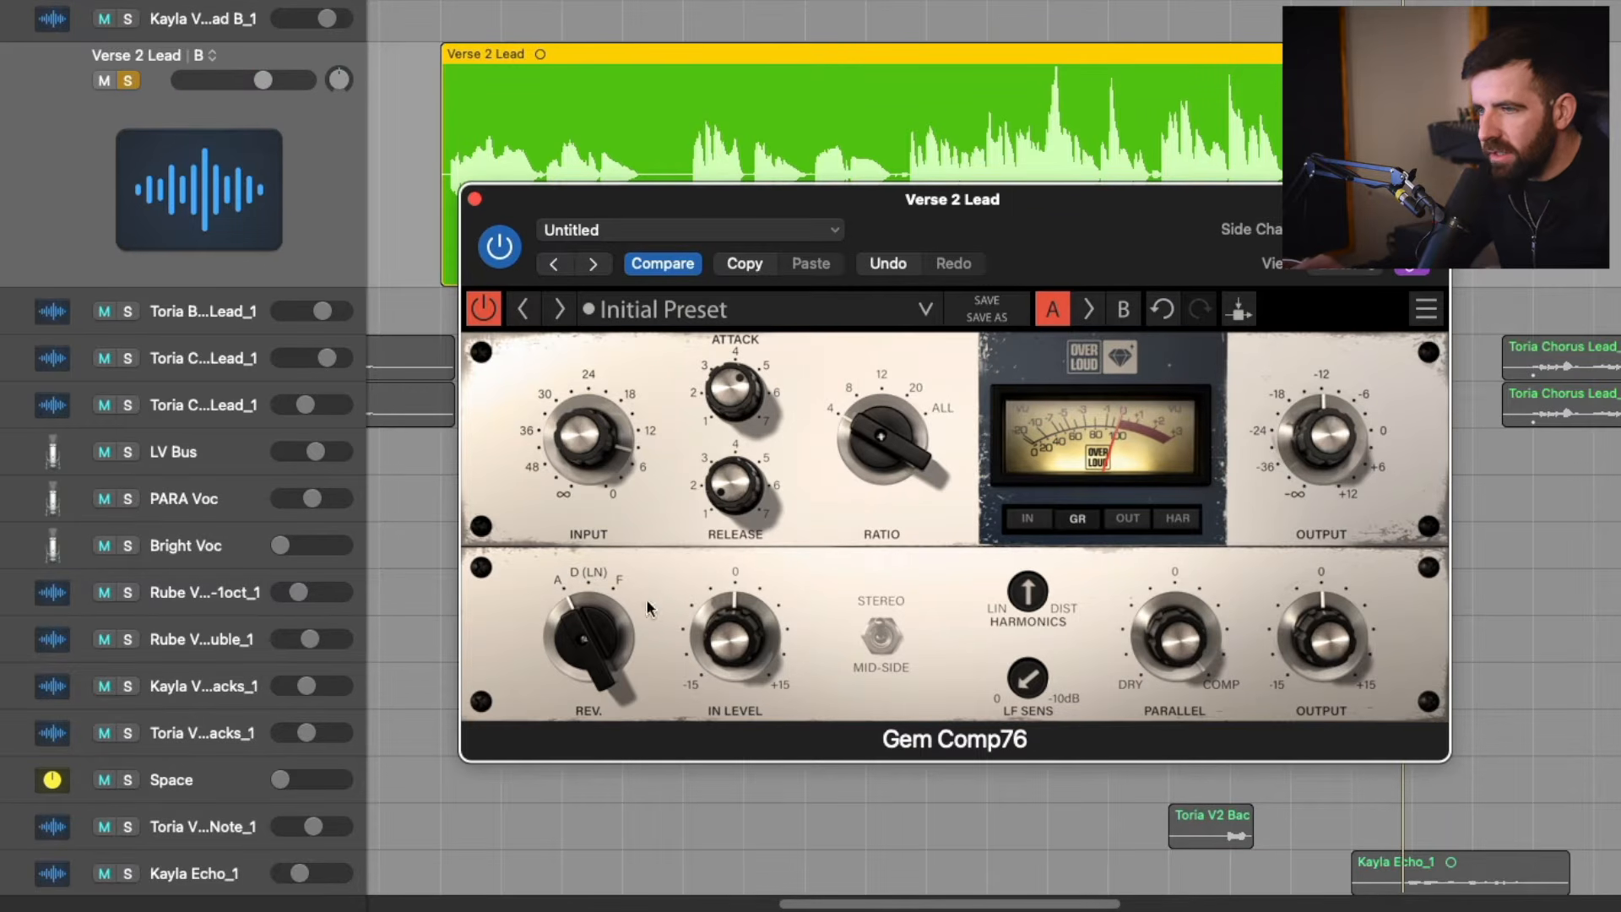
# Audition the compressor's D (LN), F and A revisions on the soloed vocal, finishing on revision A.
pyautogui.click(600, 632)
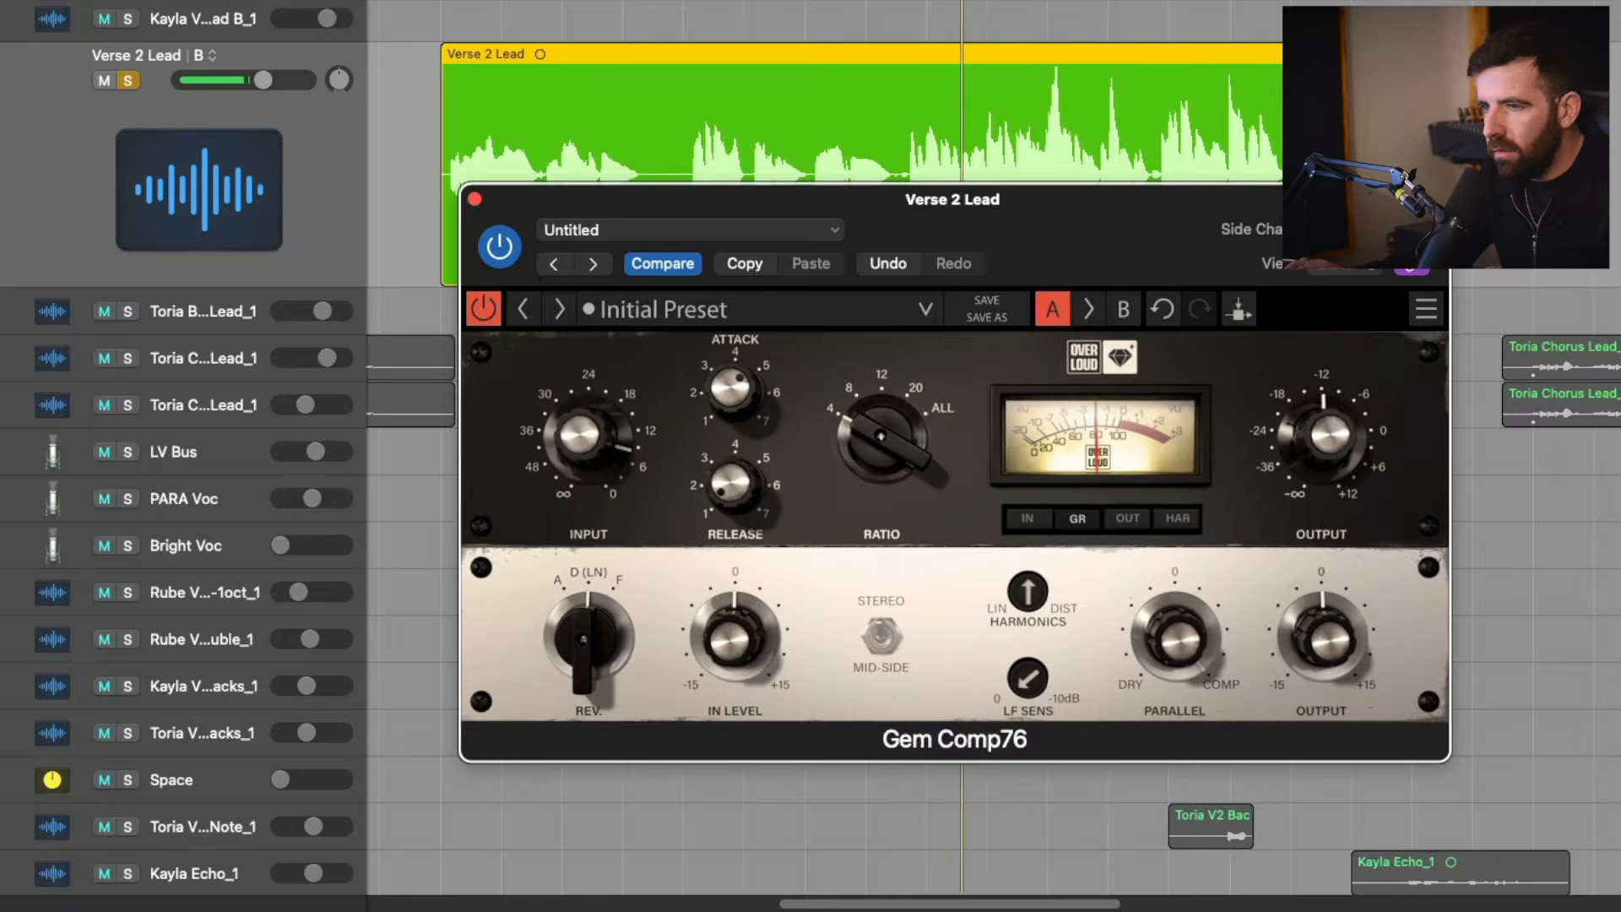
pyautogui.click(601, 632)
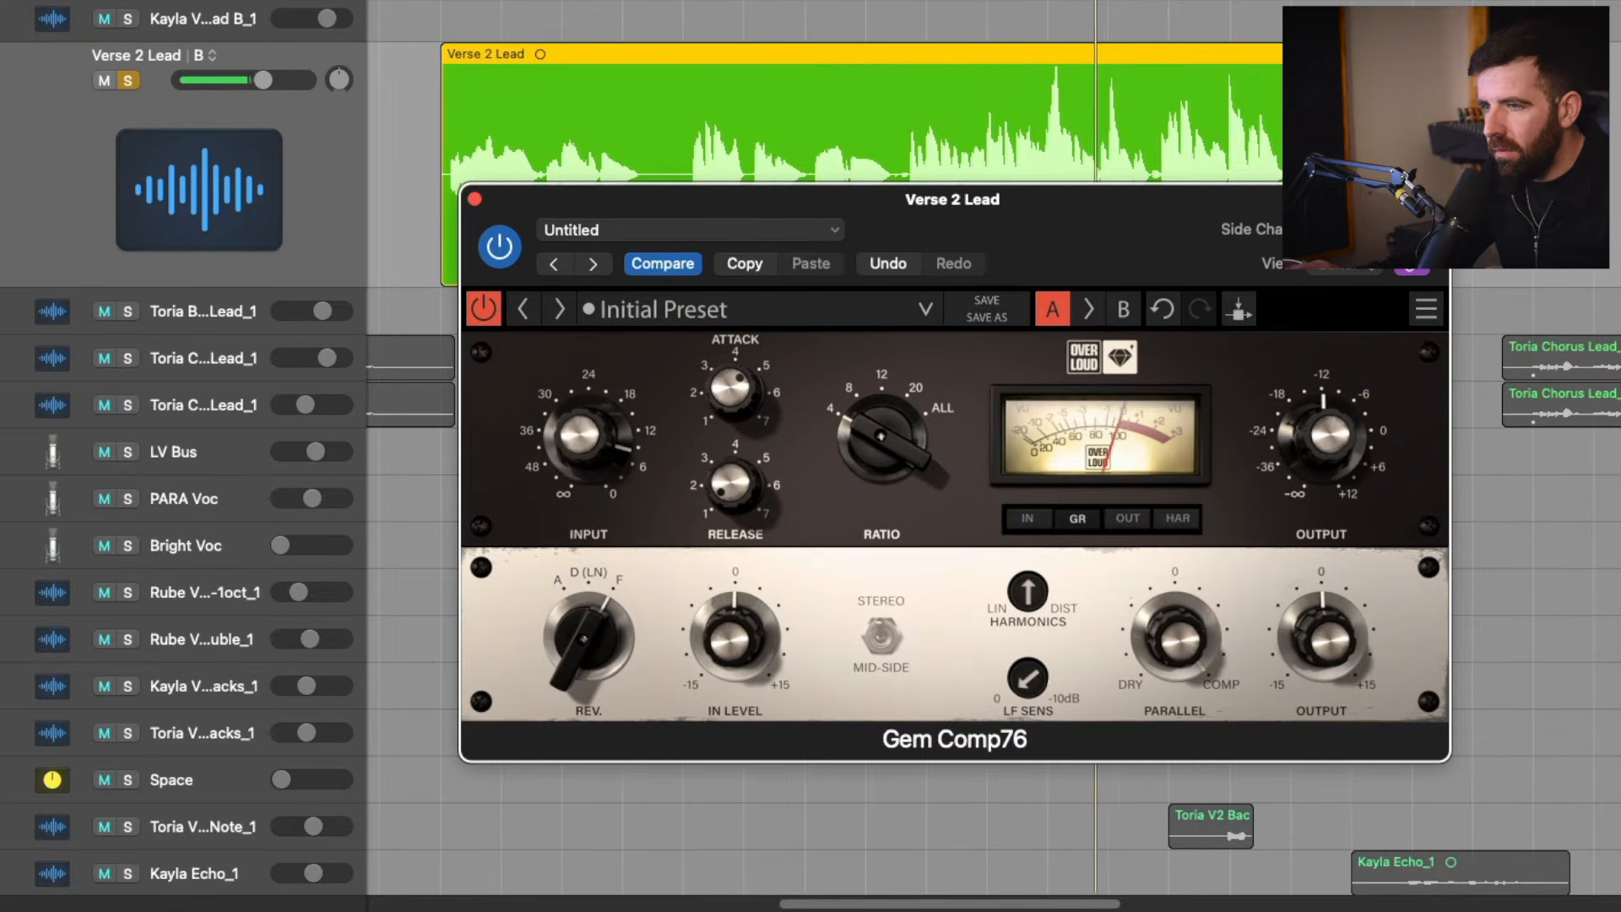
pyautogui.click(600, 631)
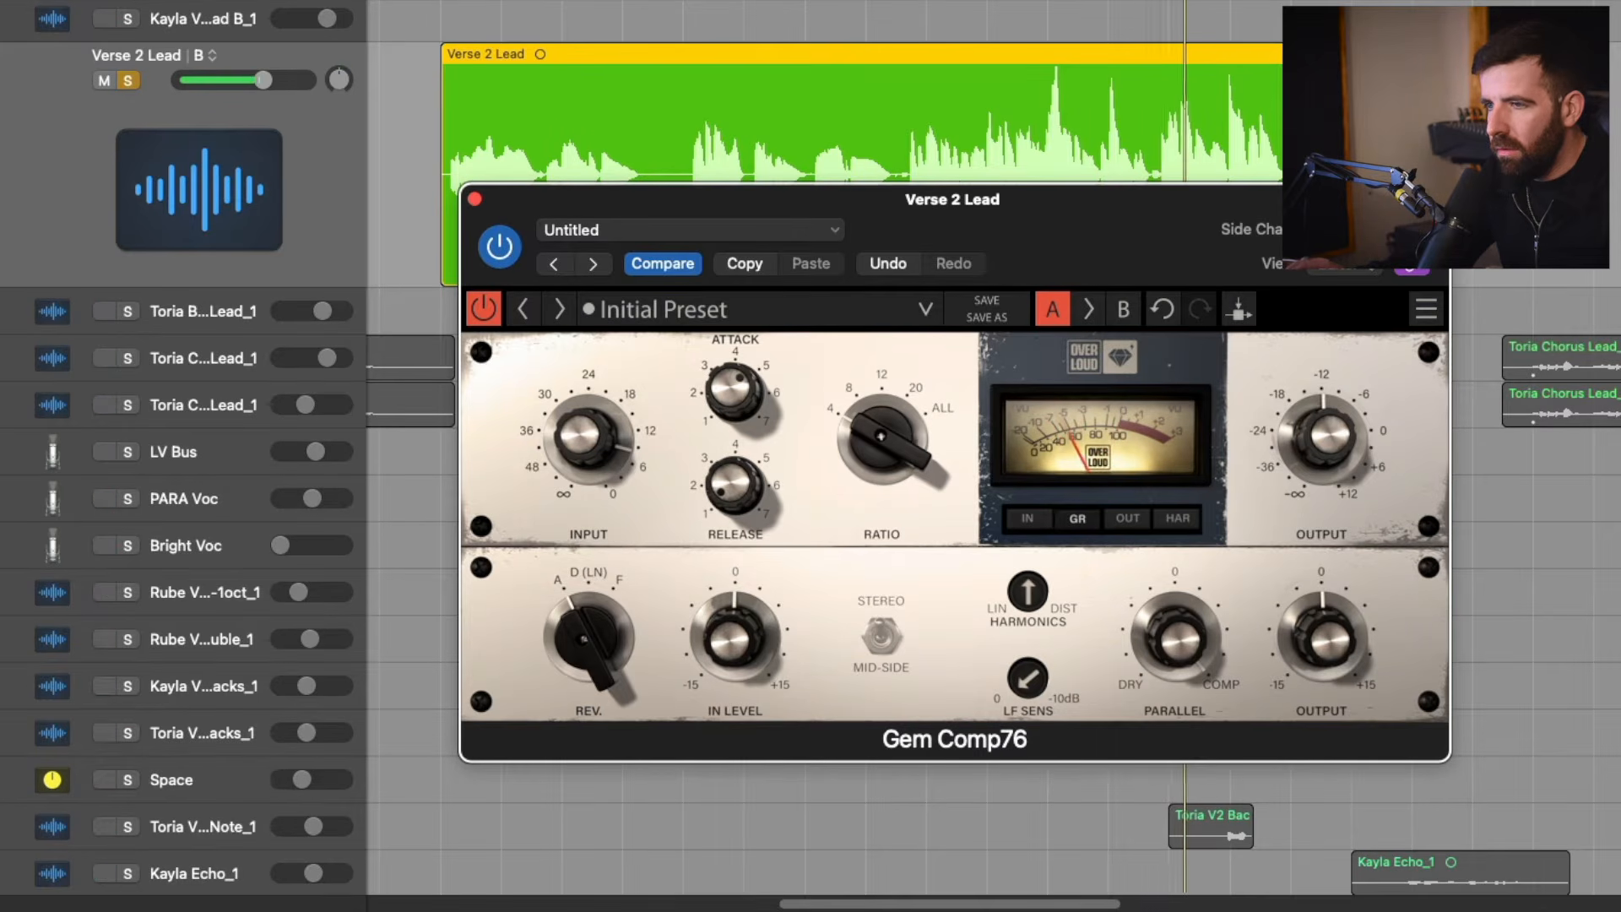
pyautogui.click(598, 635)
pyautogui.click(598, 635)
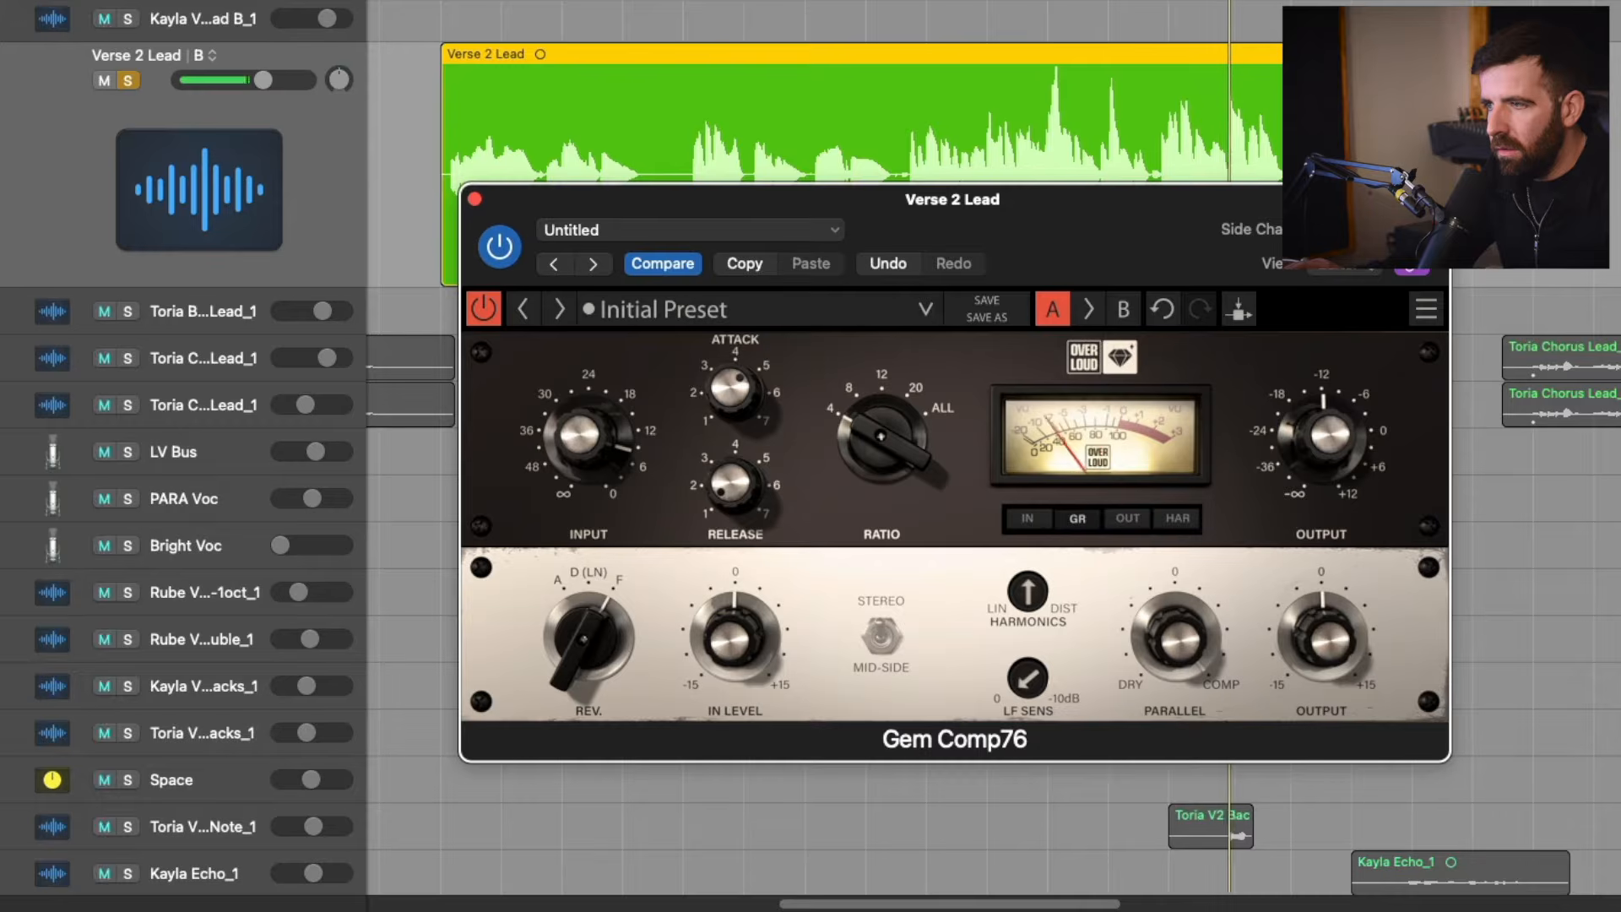
pyautogui.click(592, 635)
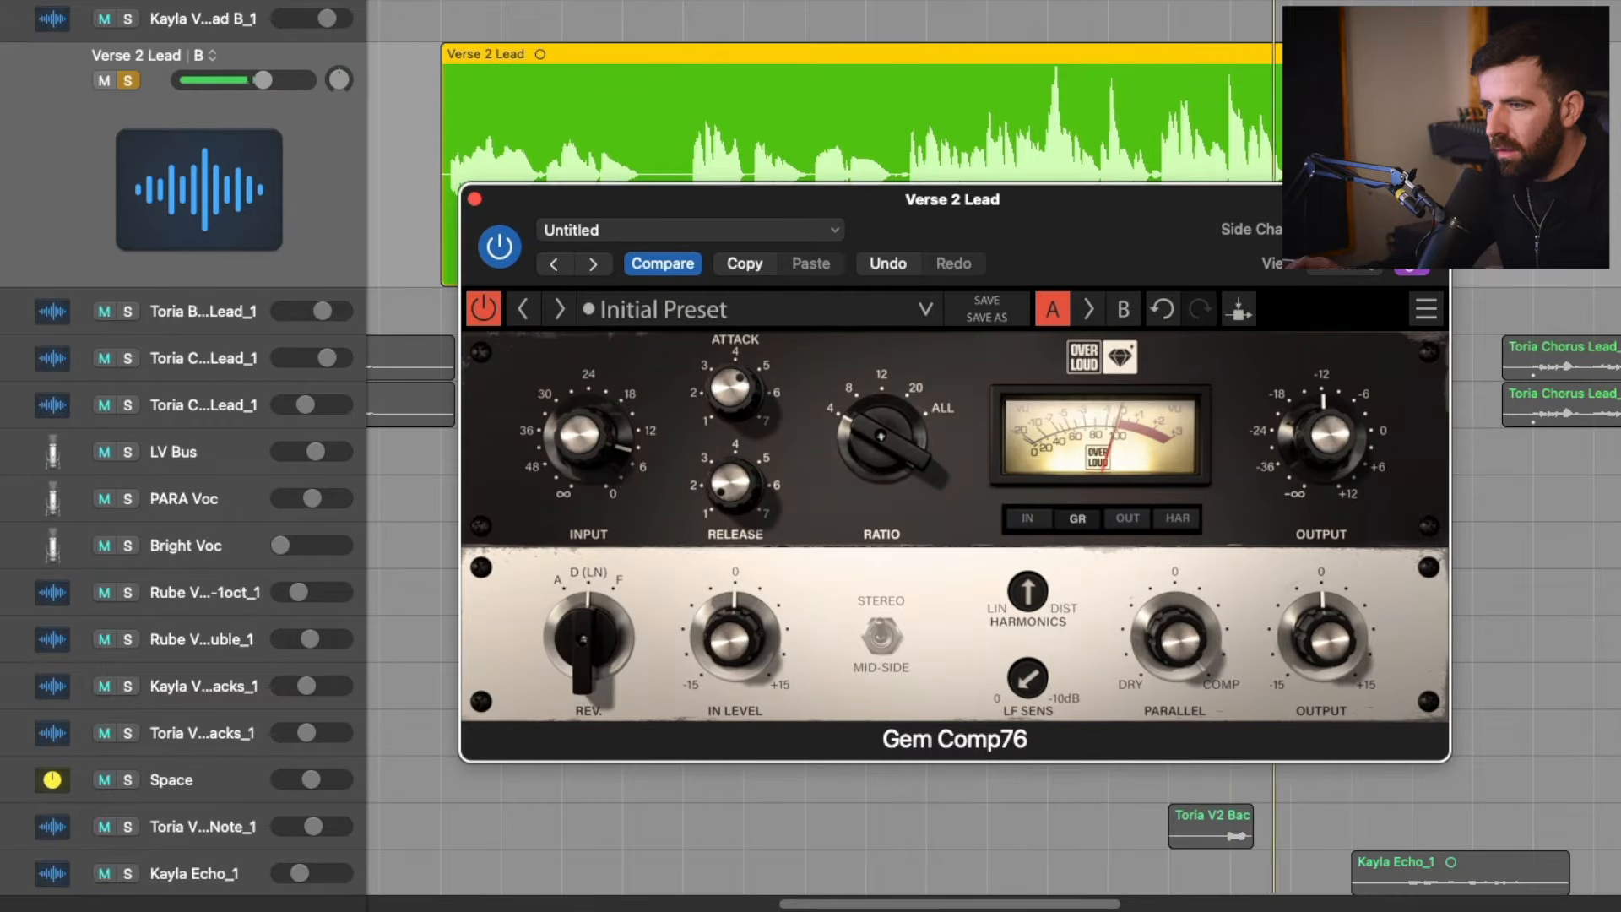
pyautogui.click(591, 635)
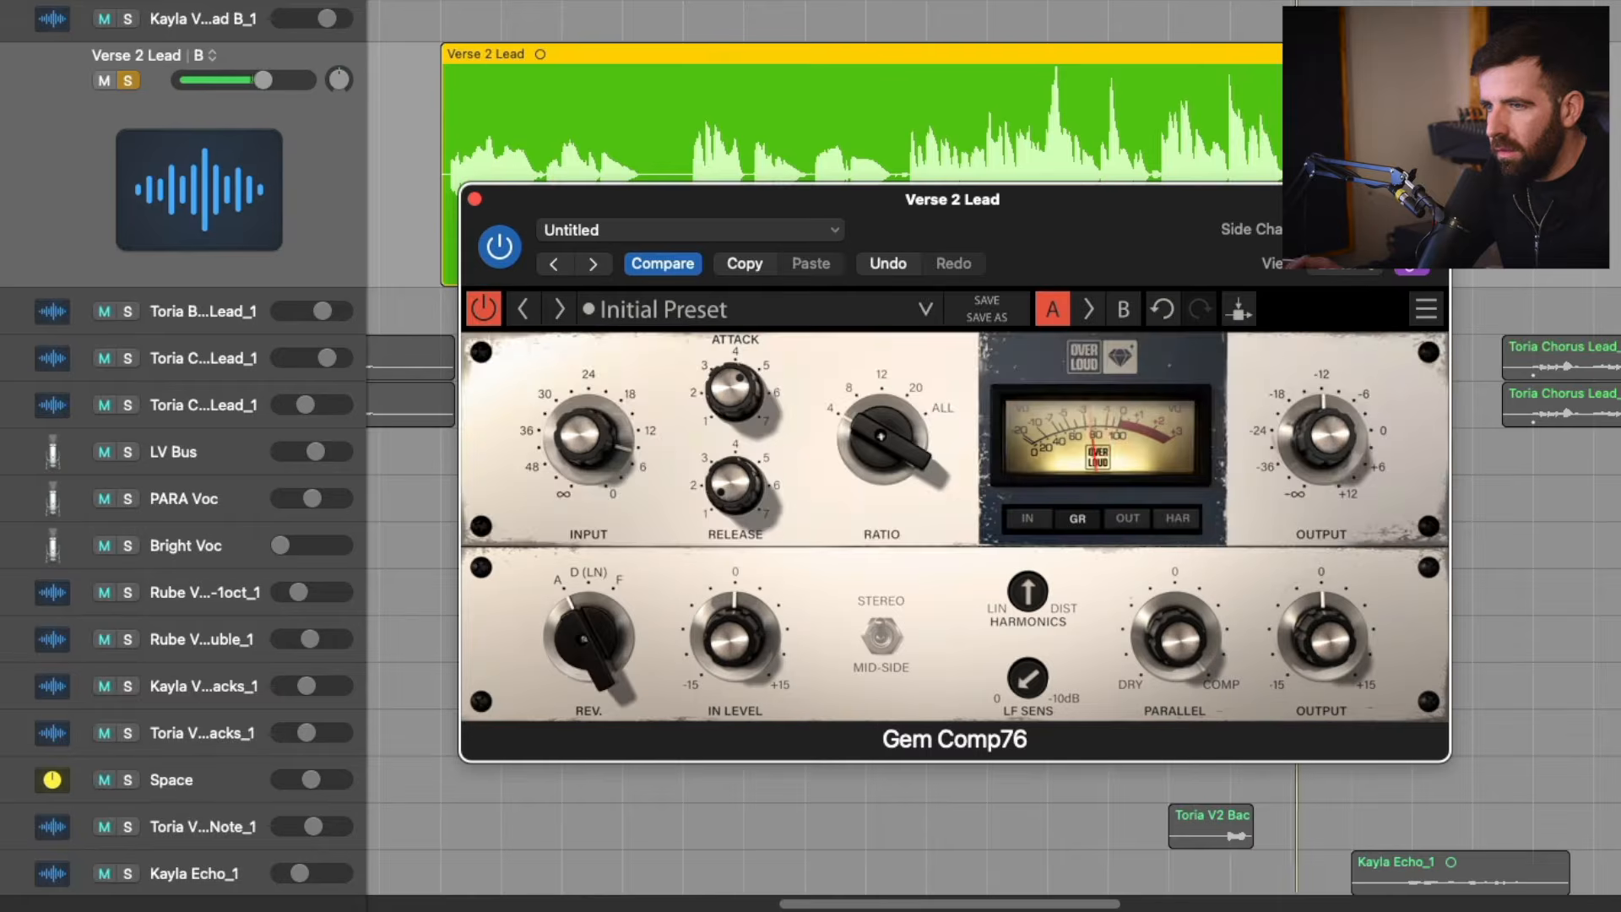
pyautogui.click(613, 594)
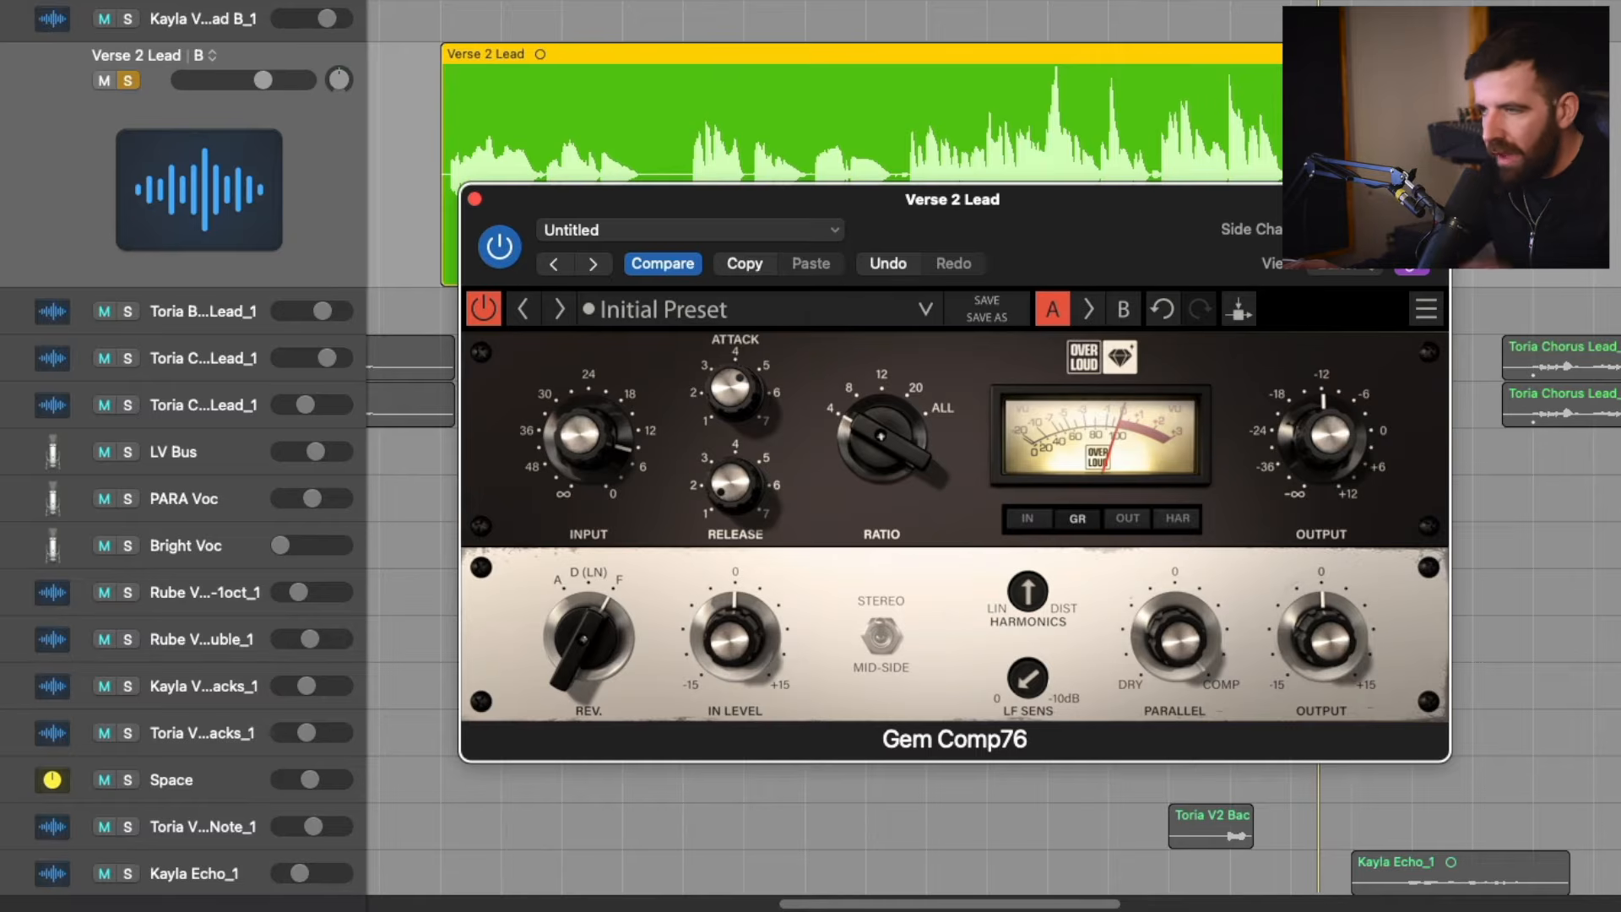
pyautogui.moveTo(588, 638); pyautogui.dragTo(589, 655)
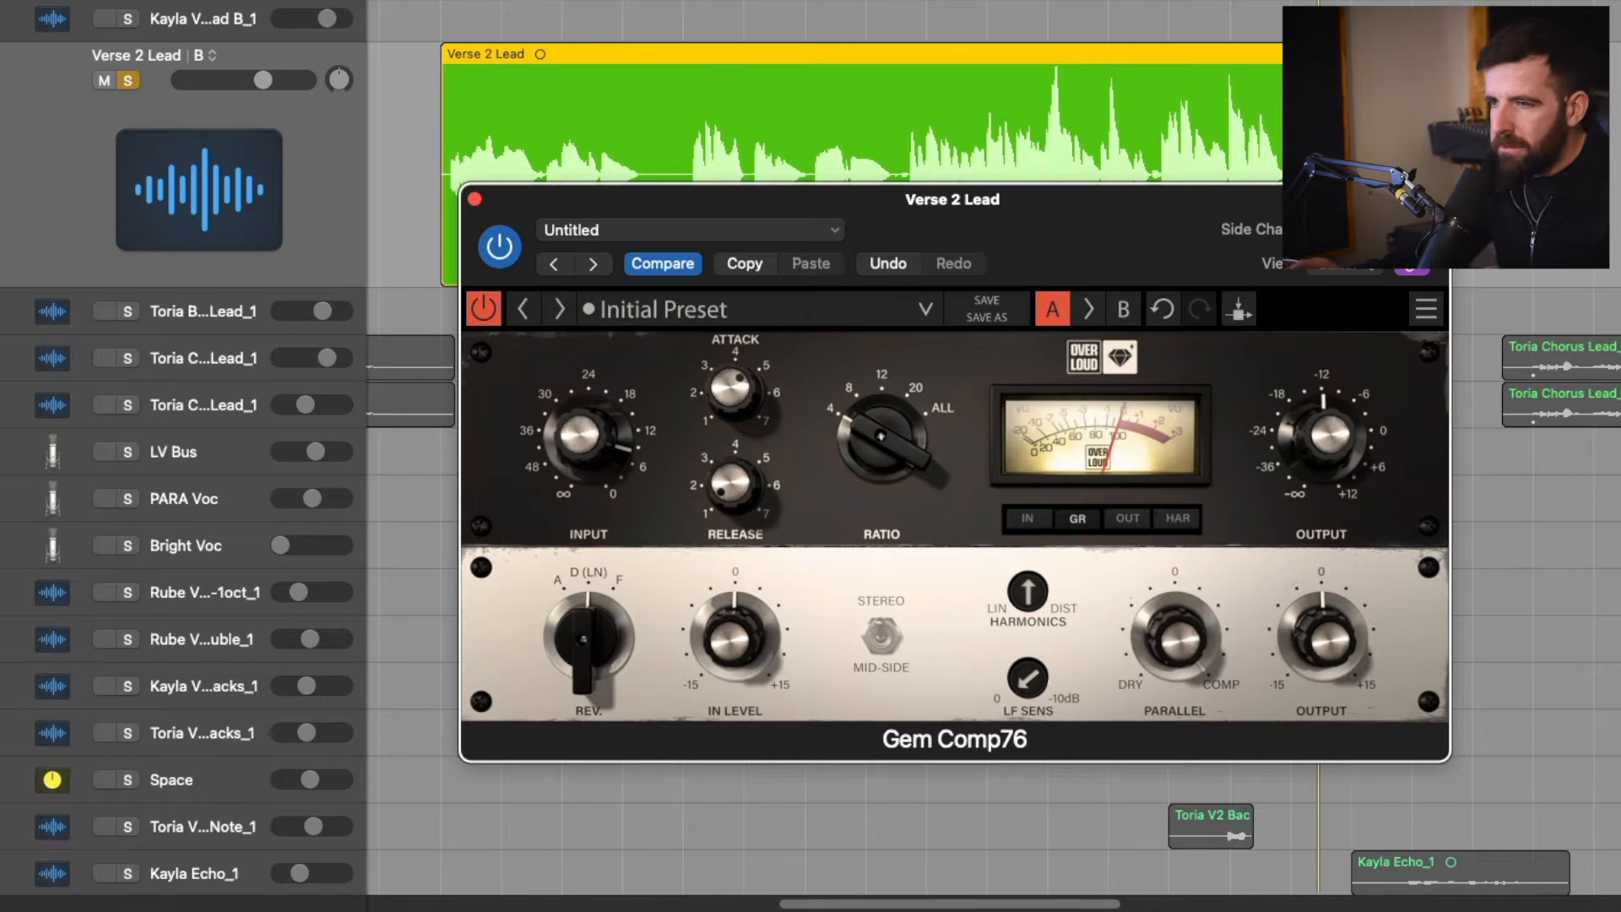
pyautogui.click(588, 631)
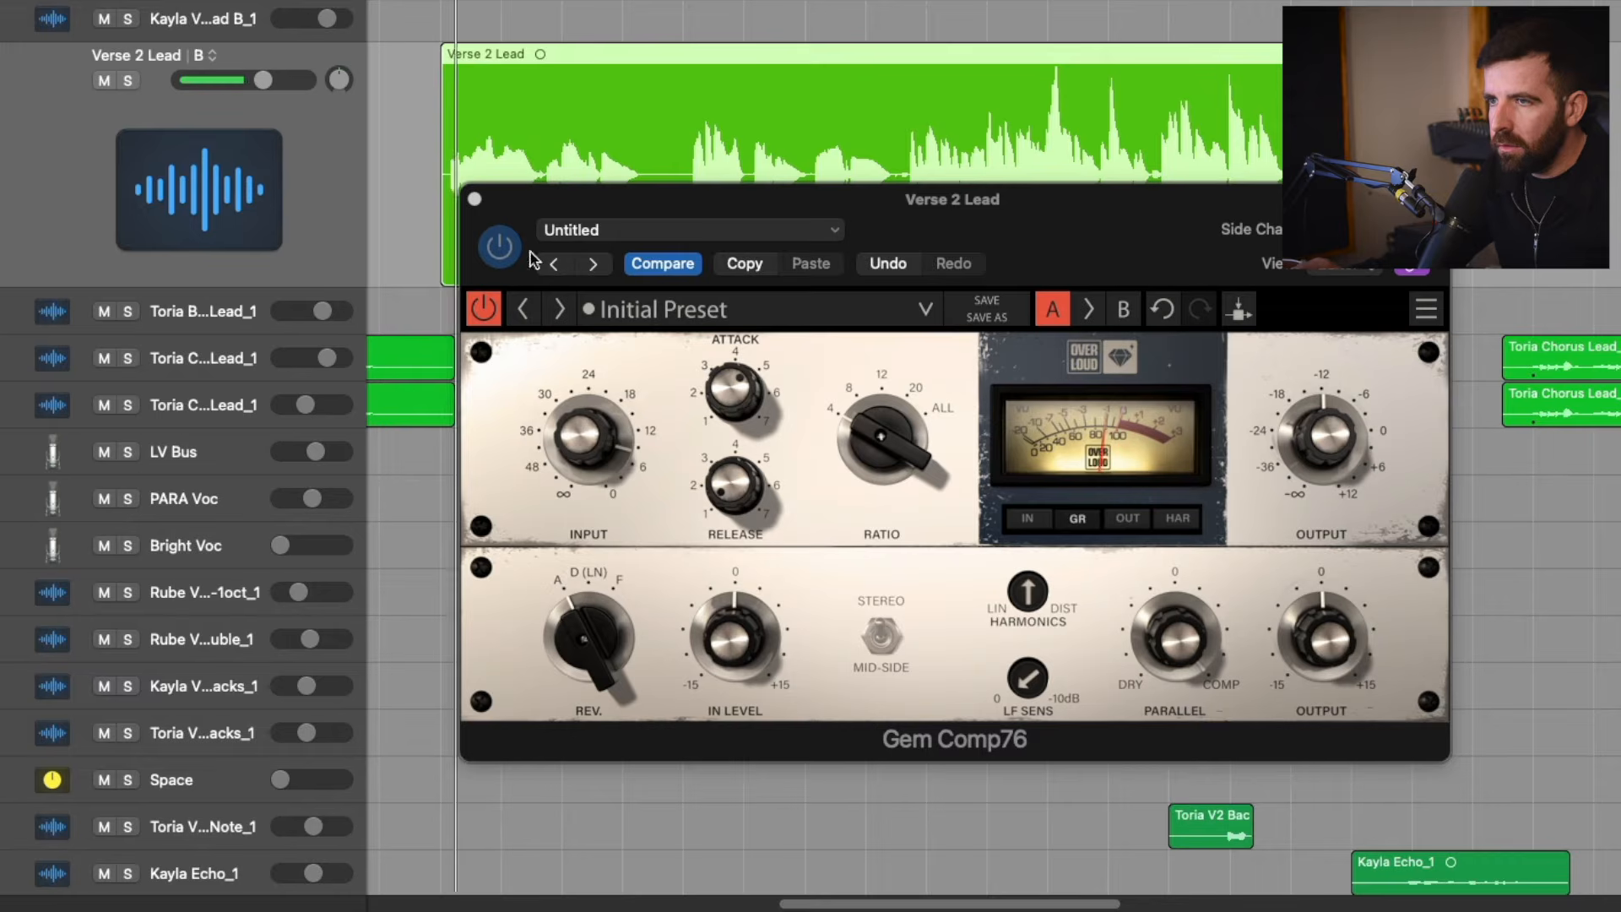
# Play the unsoloed vocal within the full mix and compare it with the Gem Comp76 bypassed and active.
pyautogui.click(493, 309)
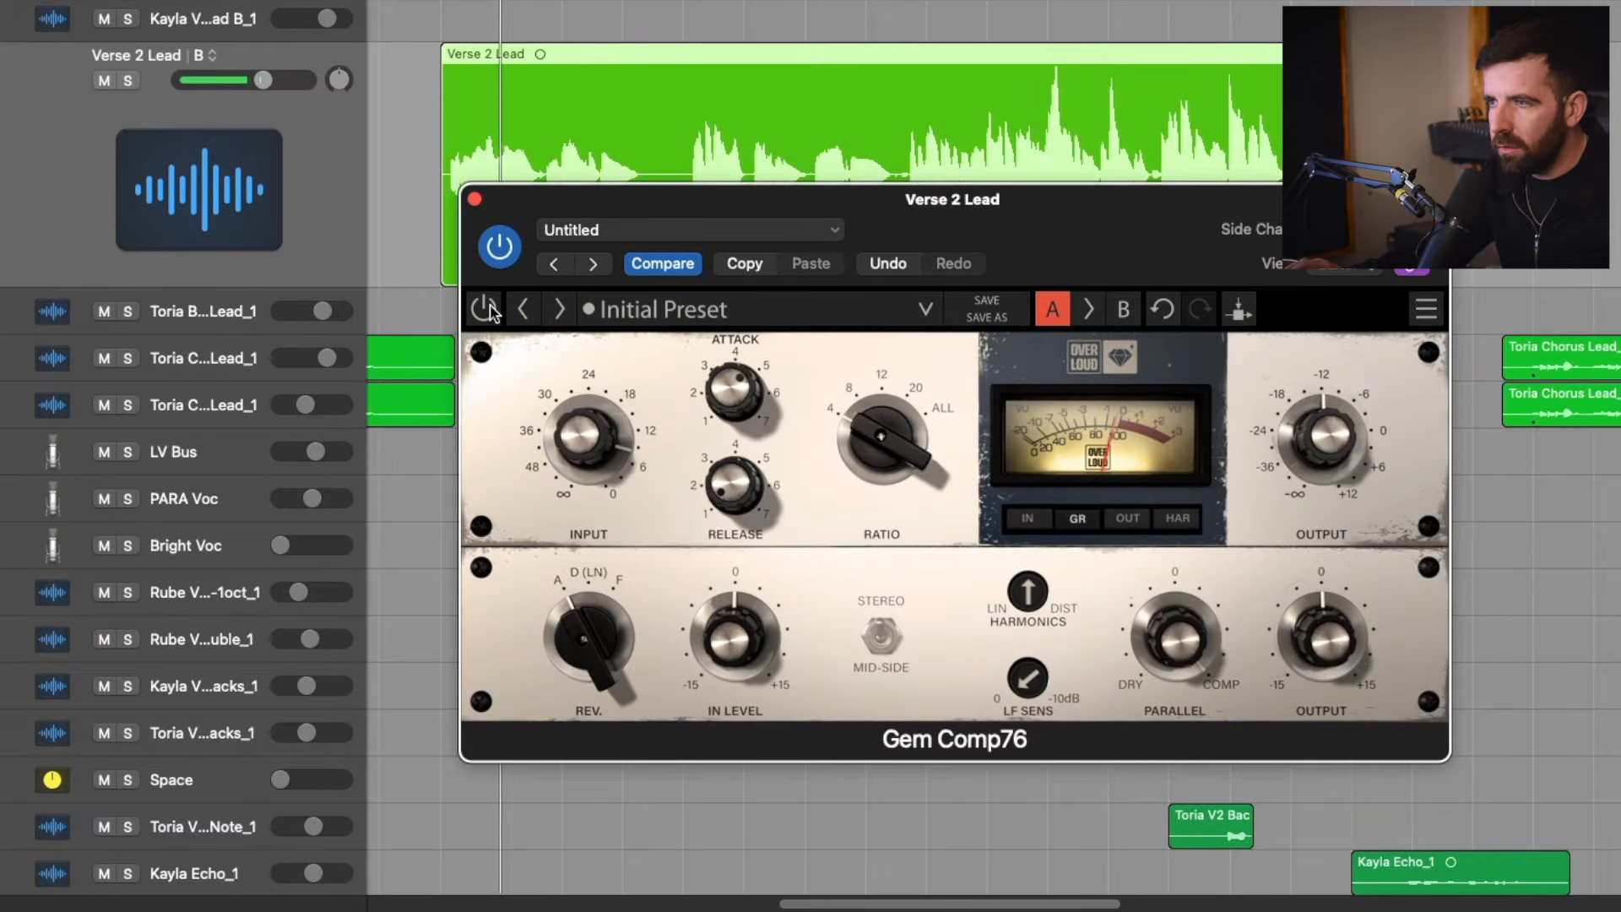
pyautogui.click(492, 310)
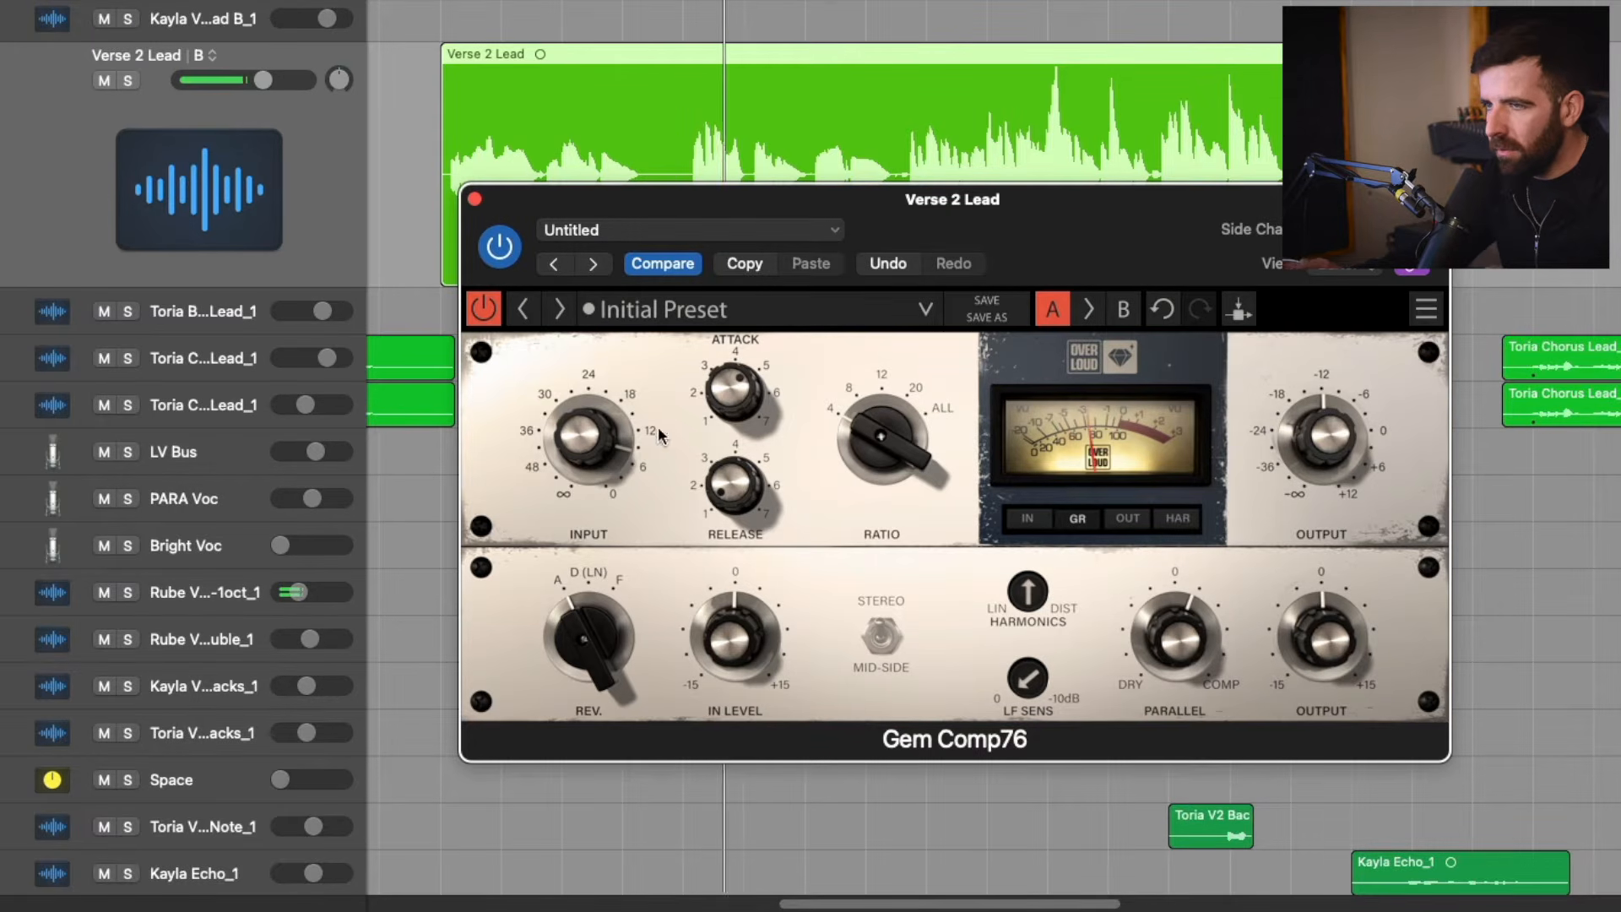
pyautogui.click(484, 311)
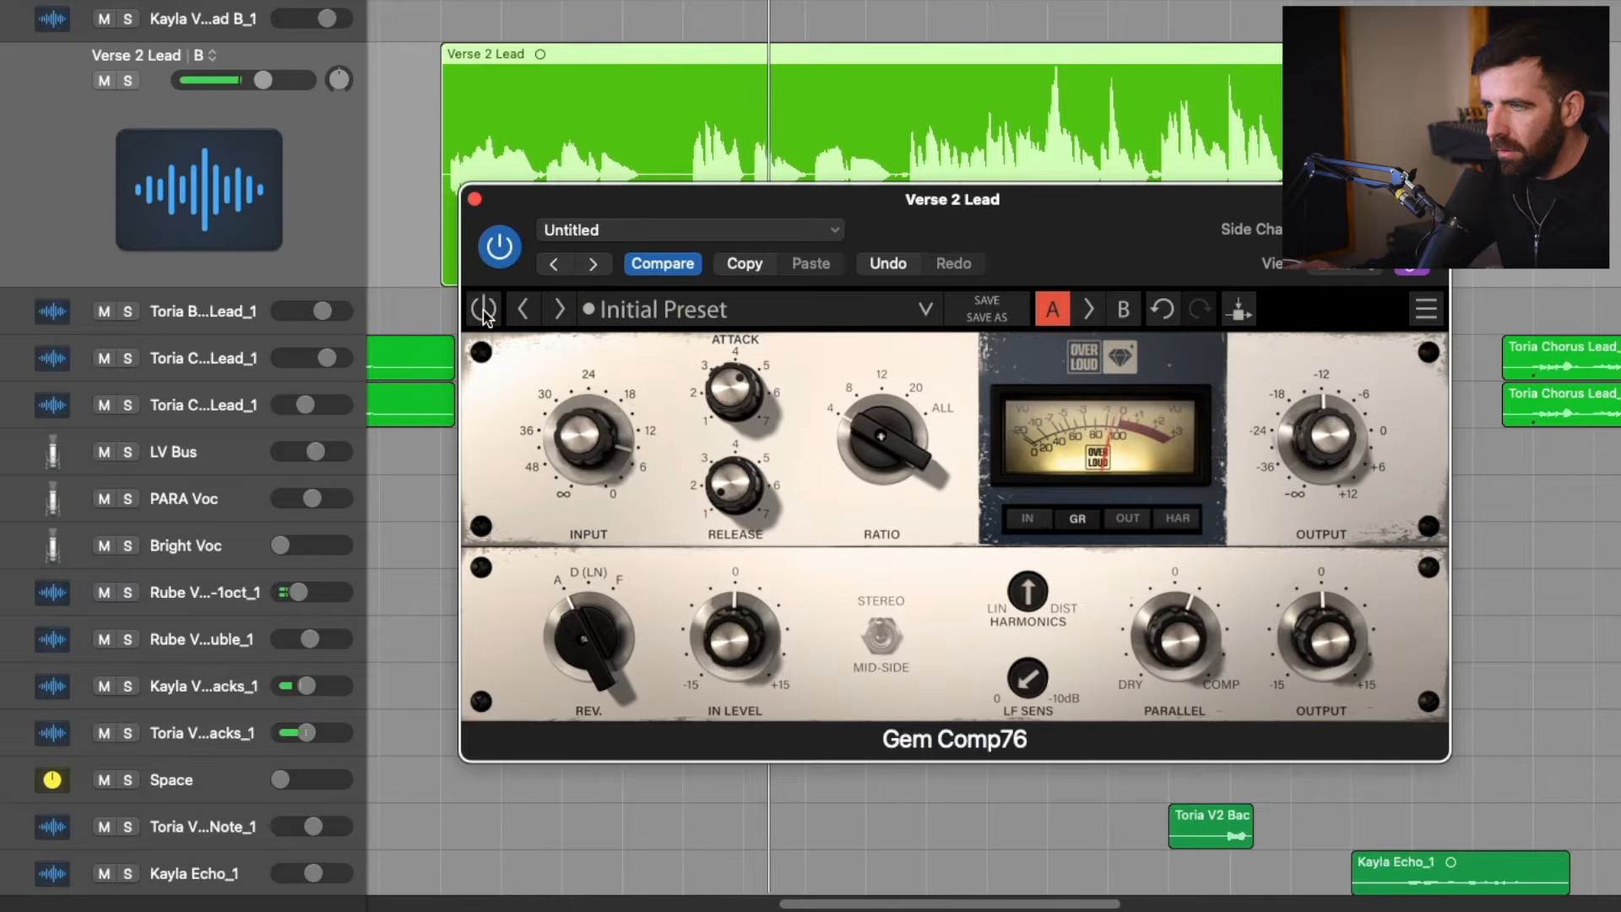
pyautogui.click(484, 311)
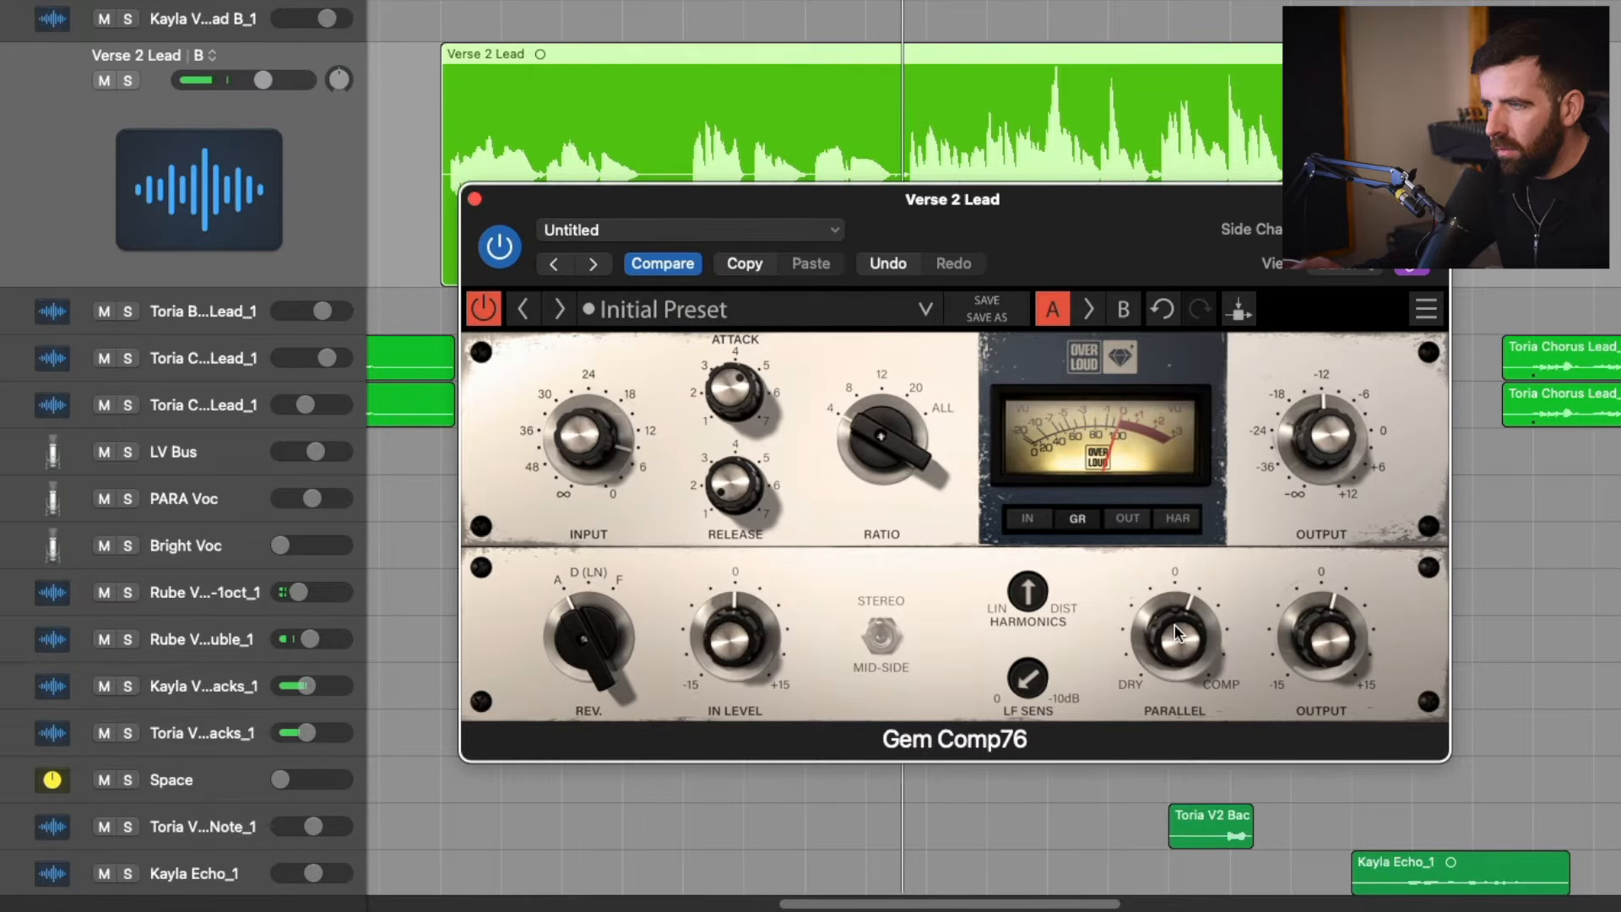
pyautogui.click(485, 310)
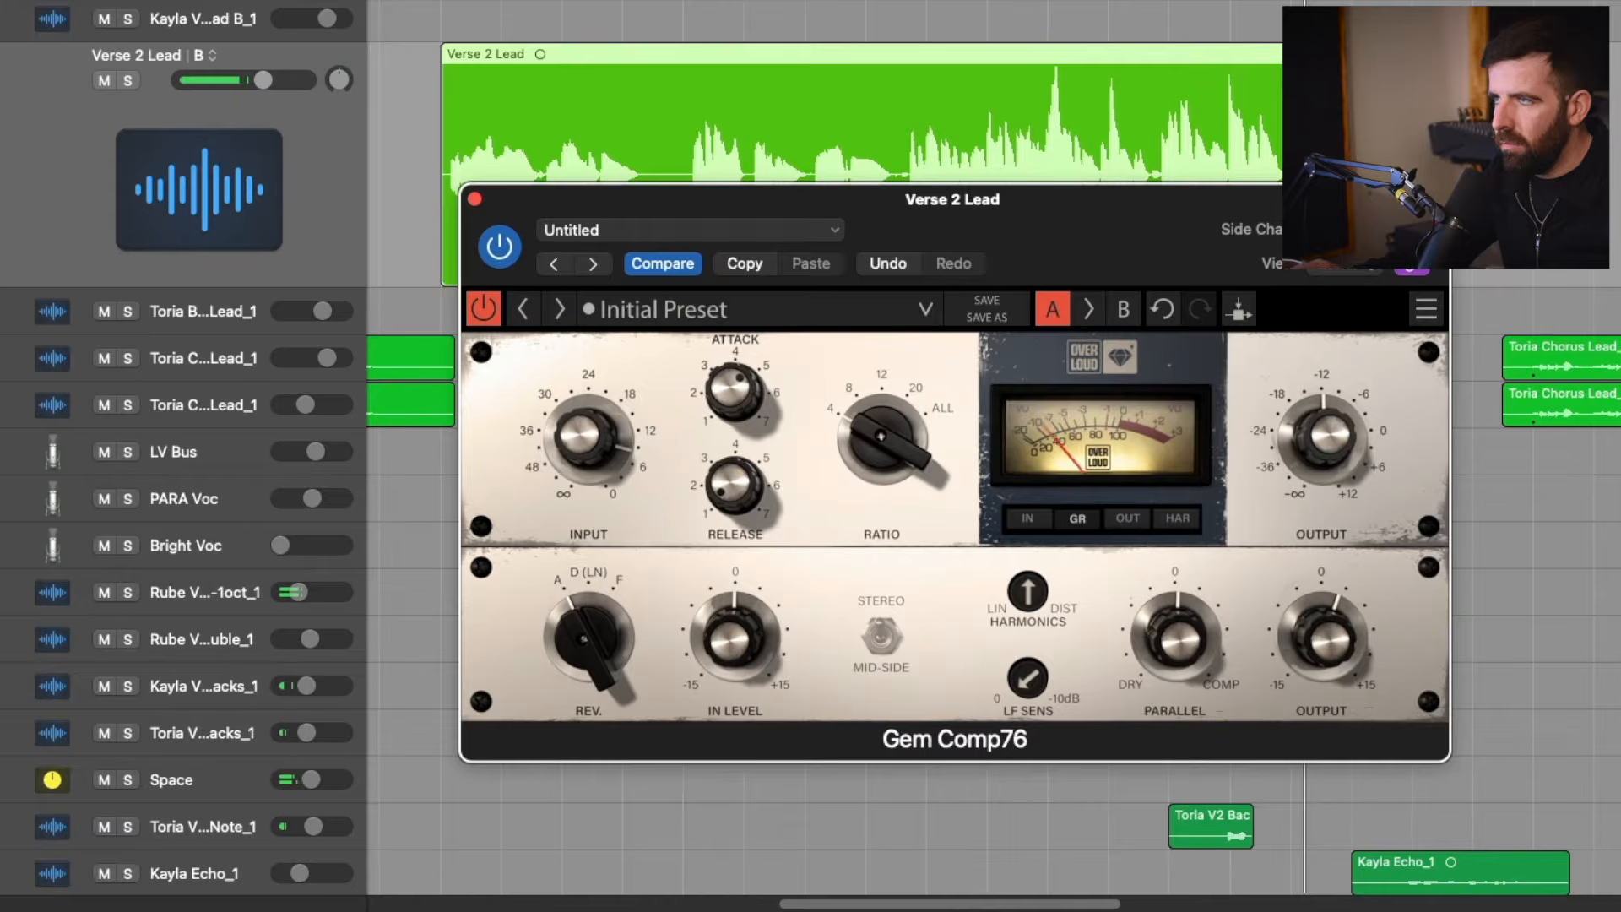
pyautogui.click(925, 2)
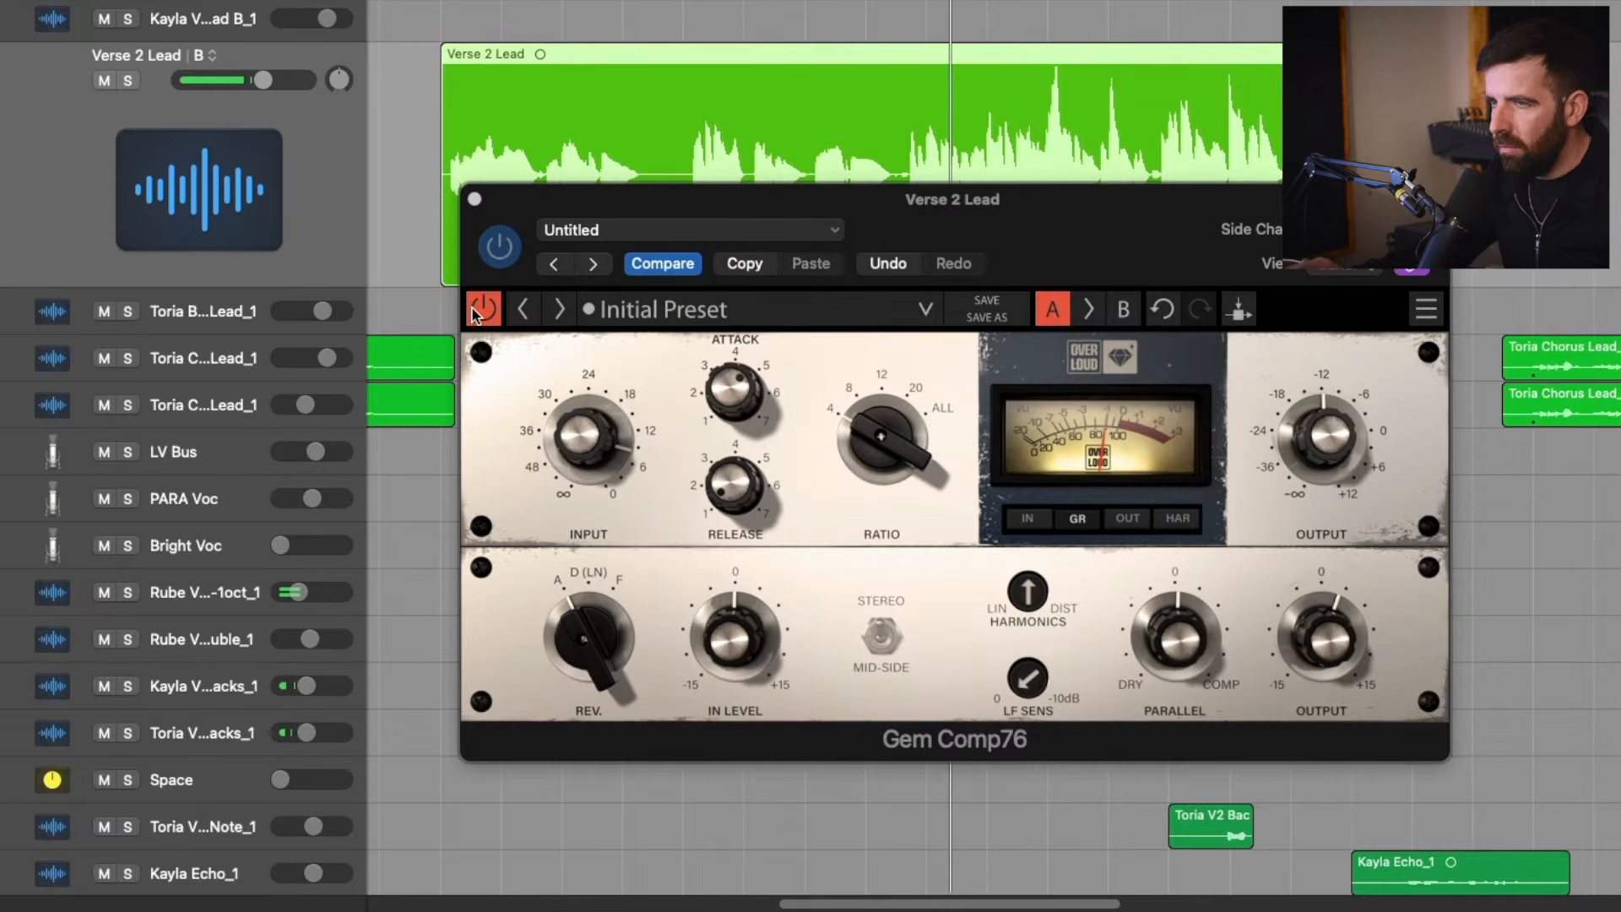
# Solo the vocal, compare the Gem Comp76 bypassed and active, and raise its lower output level to about +4.
pyautogui.press('s')
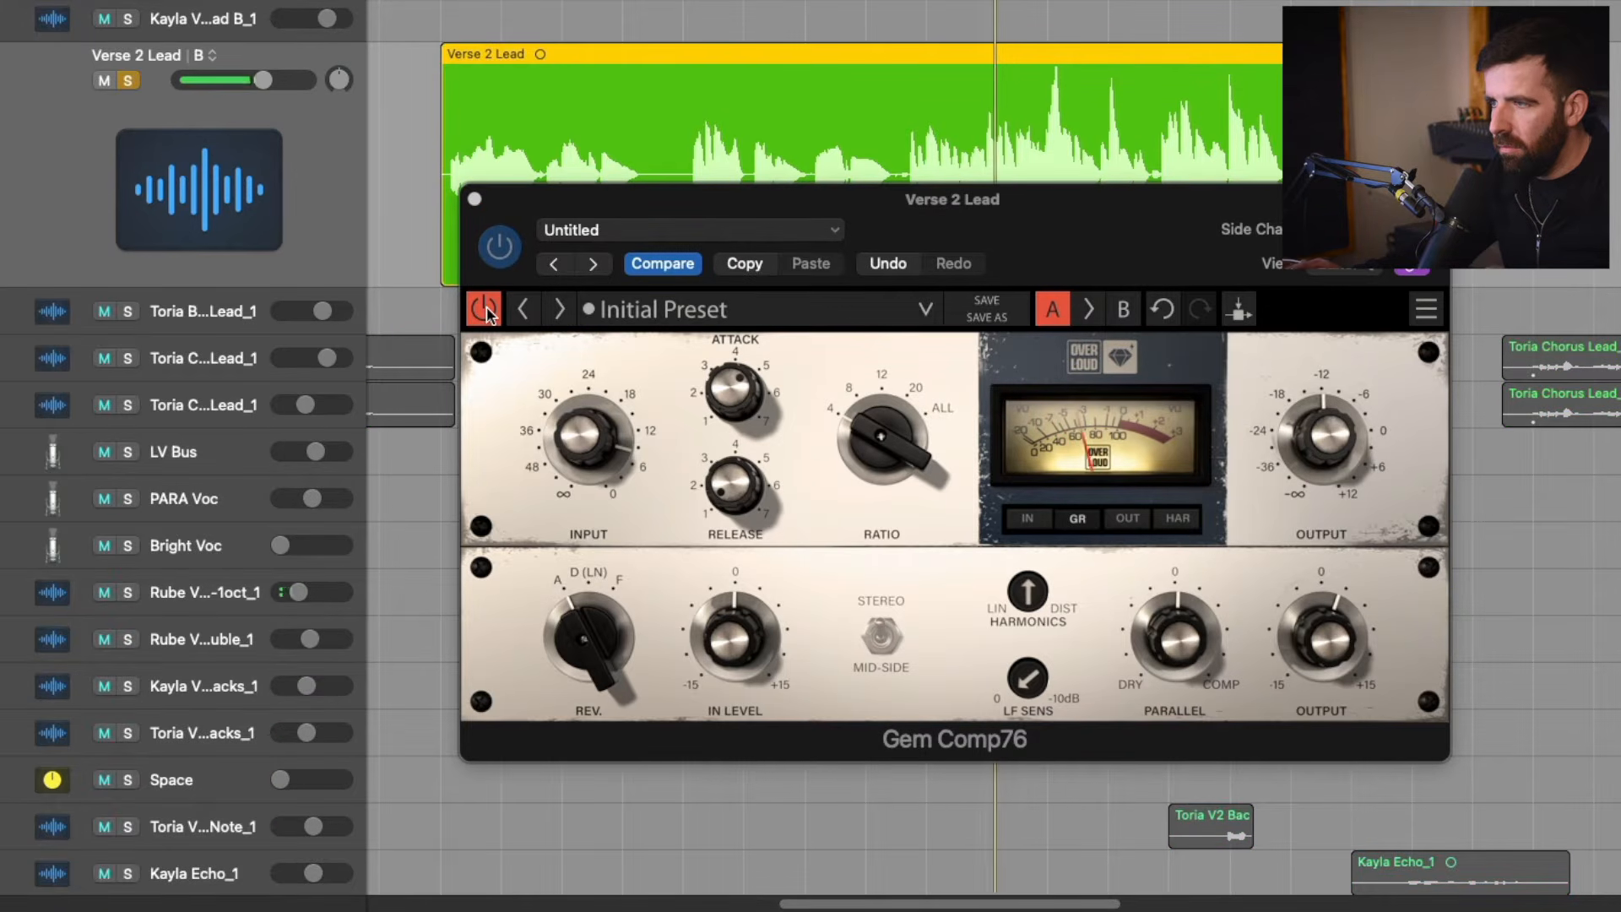
pyautogui.click(485, 310)
pyautogui.click(485, 310)
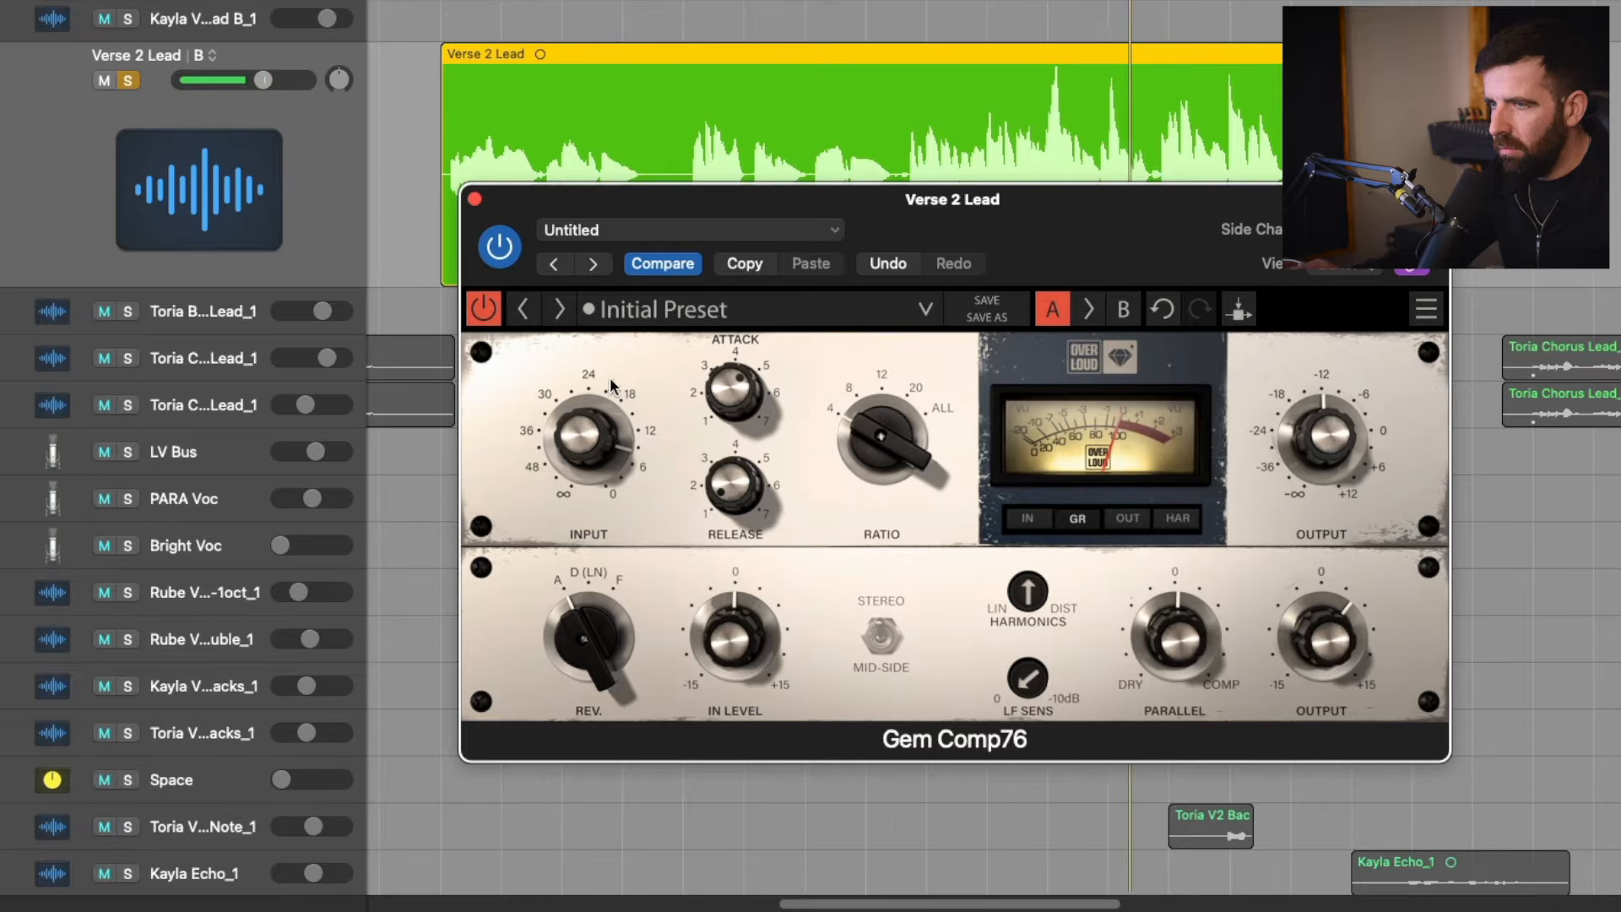
pyautogui.click(485, 311)
pyautogui.click(485, 310)
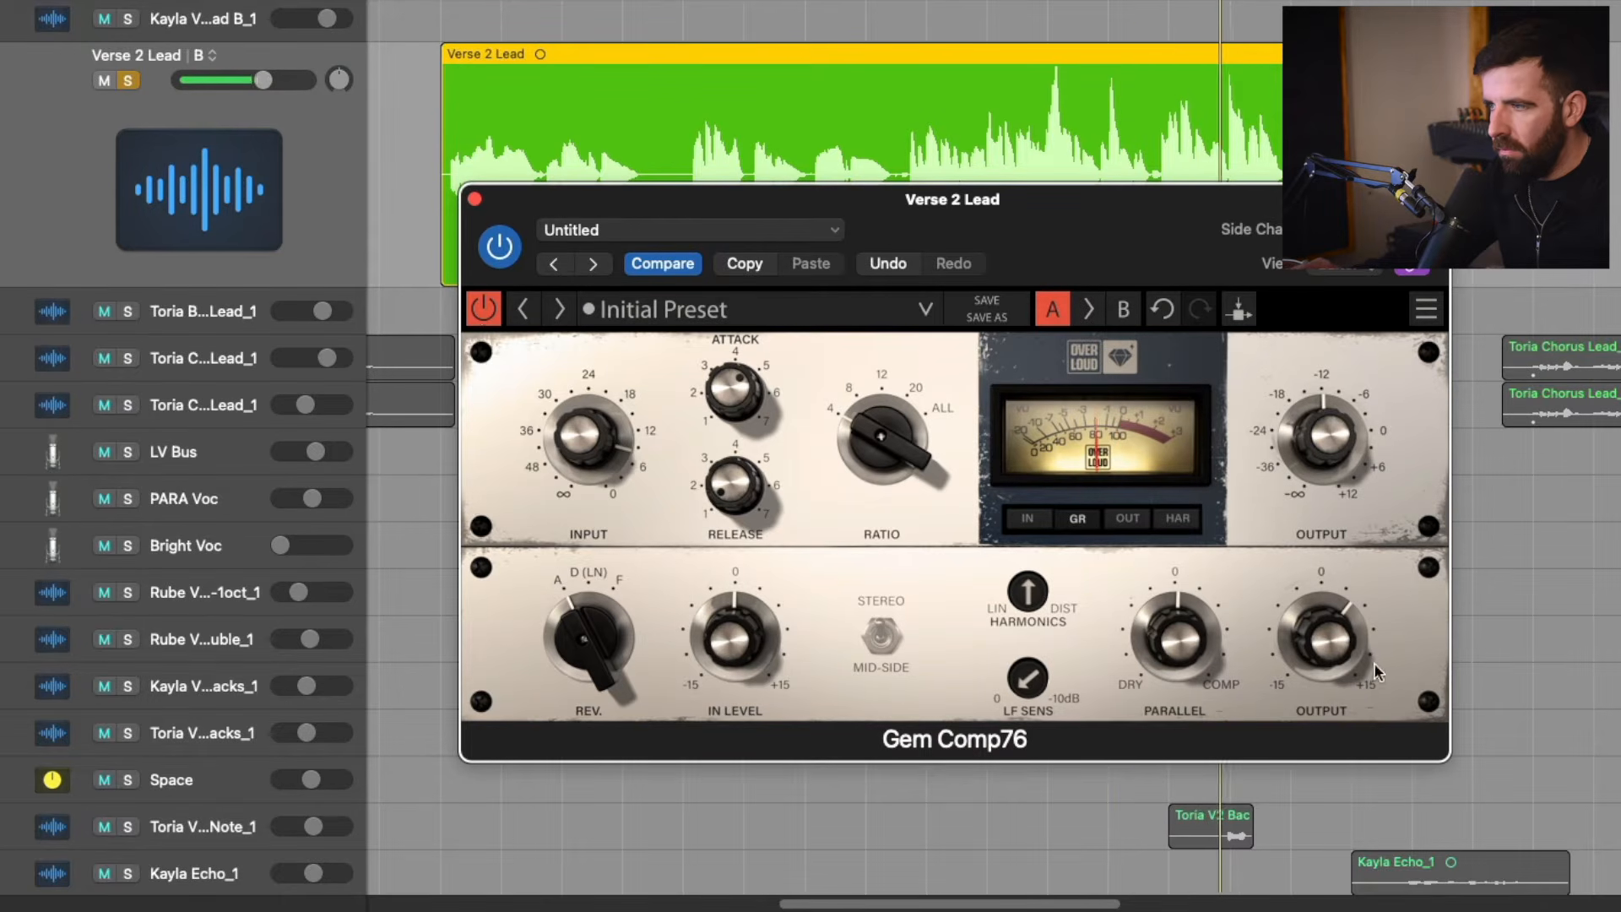
pyautogui.moveTo(1177, 642); pyautogui.dragTo(1177, 636)
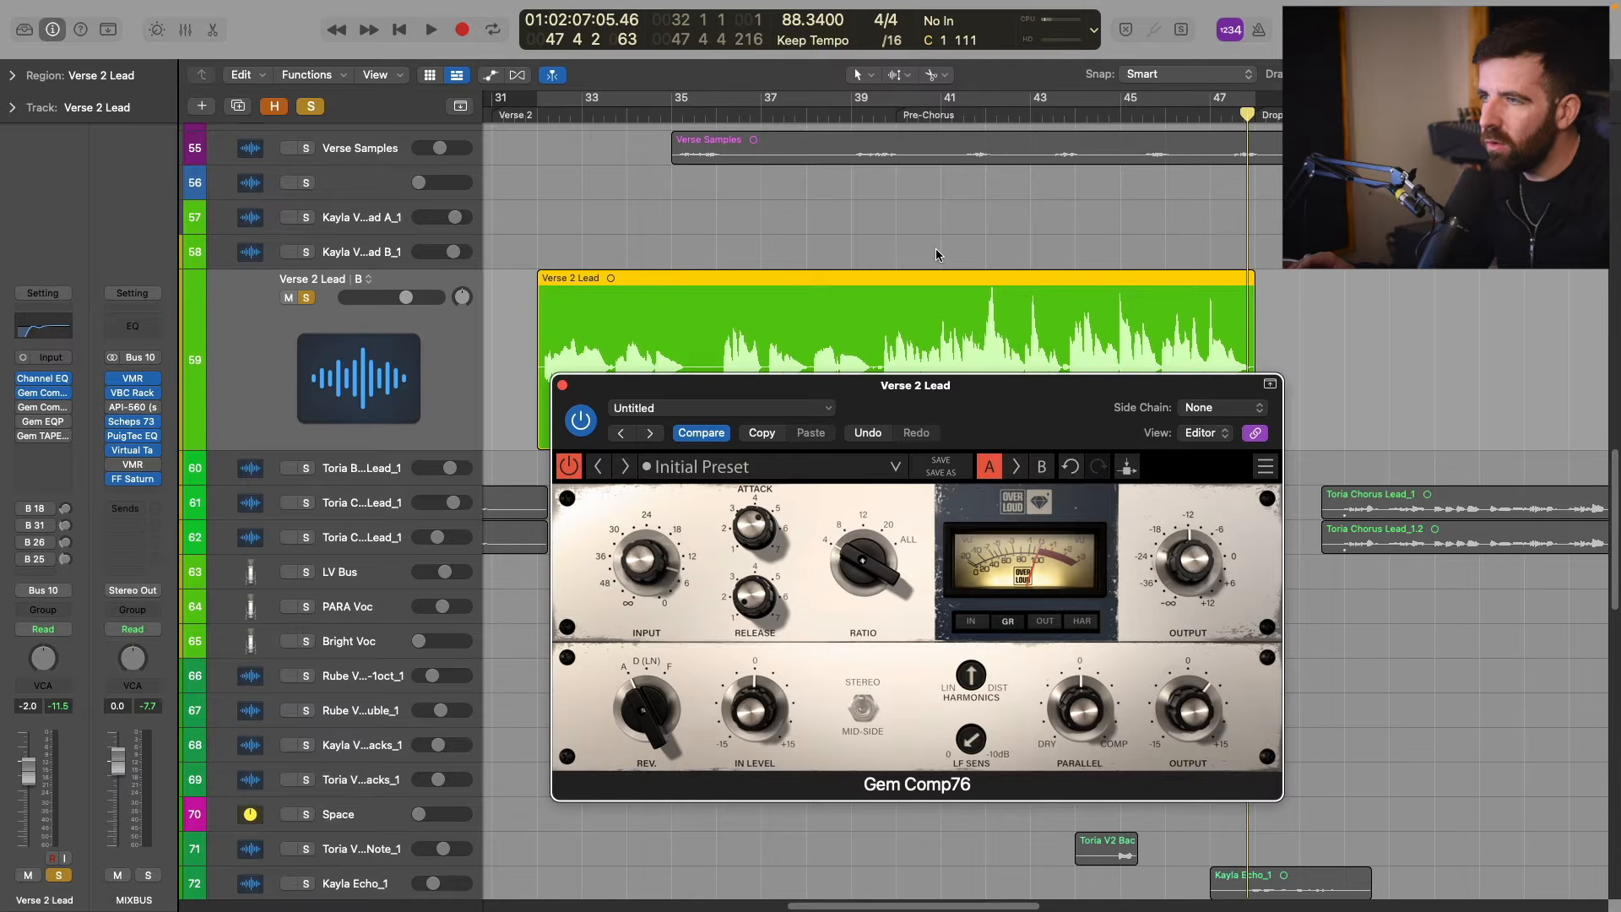
# Play the full mix from just before the Pre-Chorus with the vocal unsoloed, comparing the Gem Comp76 bypassed and active.
pyautogui.scroll(-2, 936, 253)
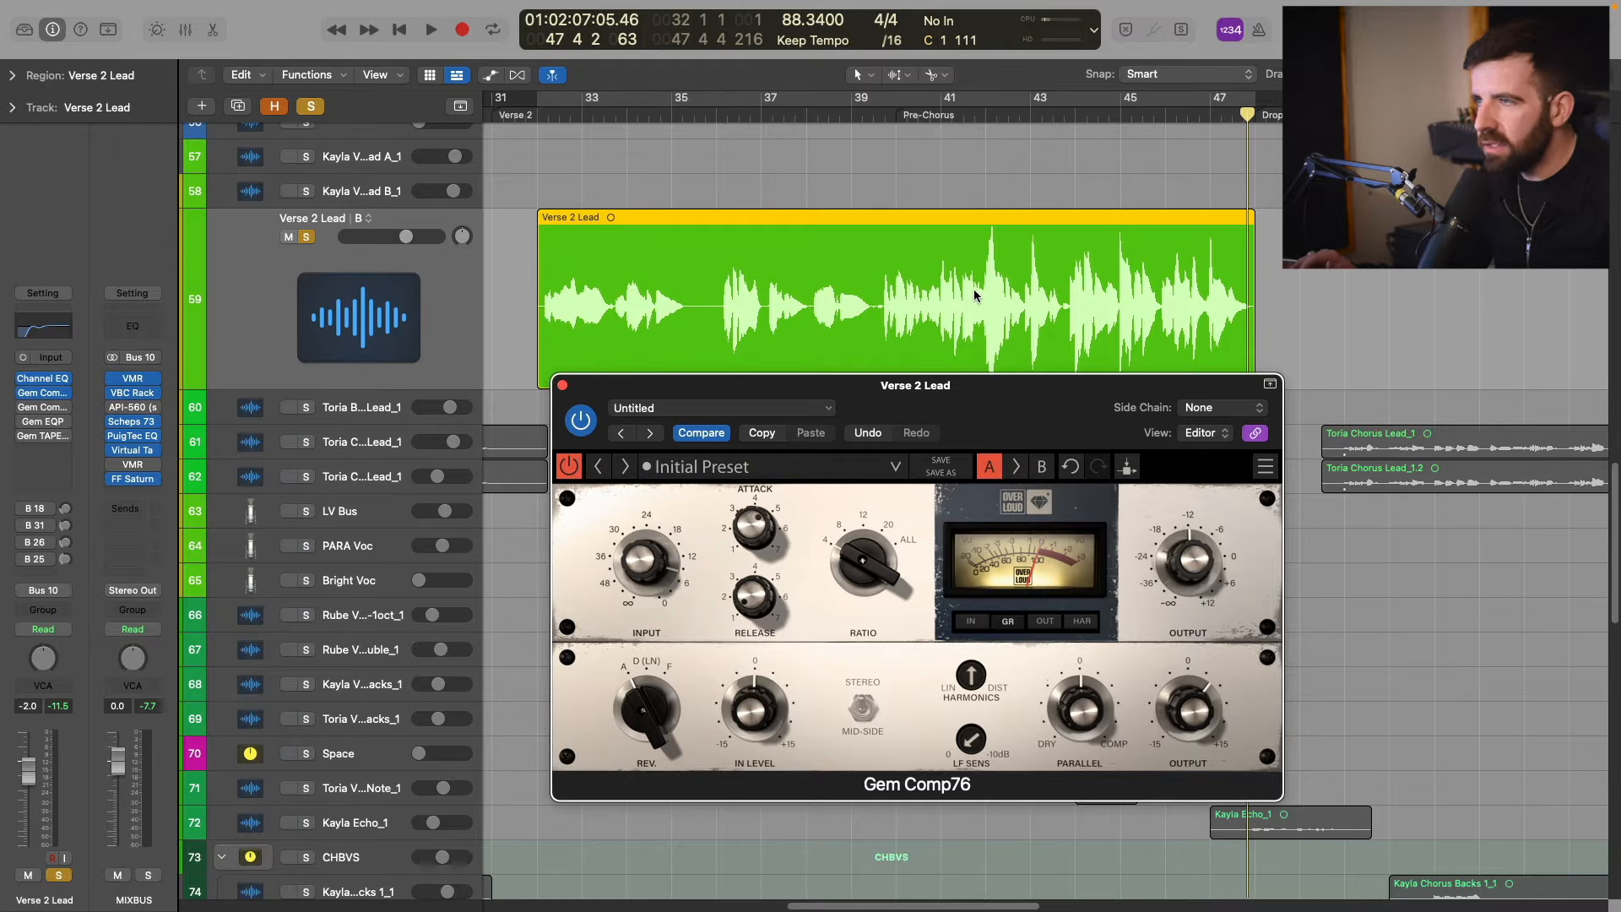
pyautogui.click(973, 118)
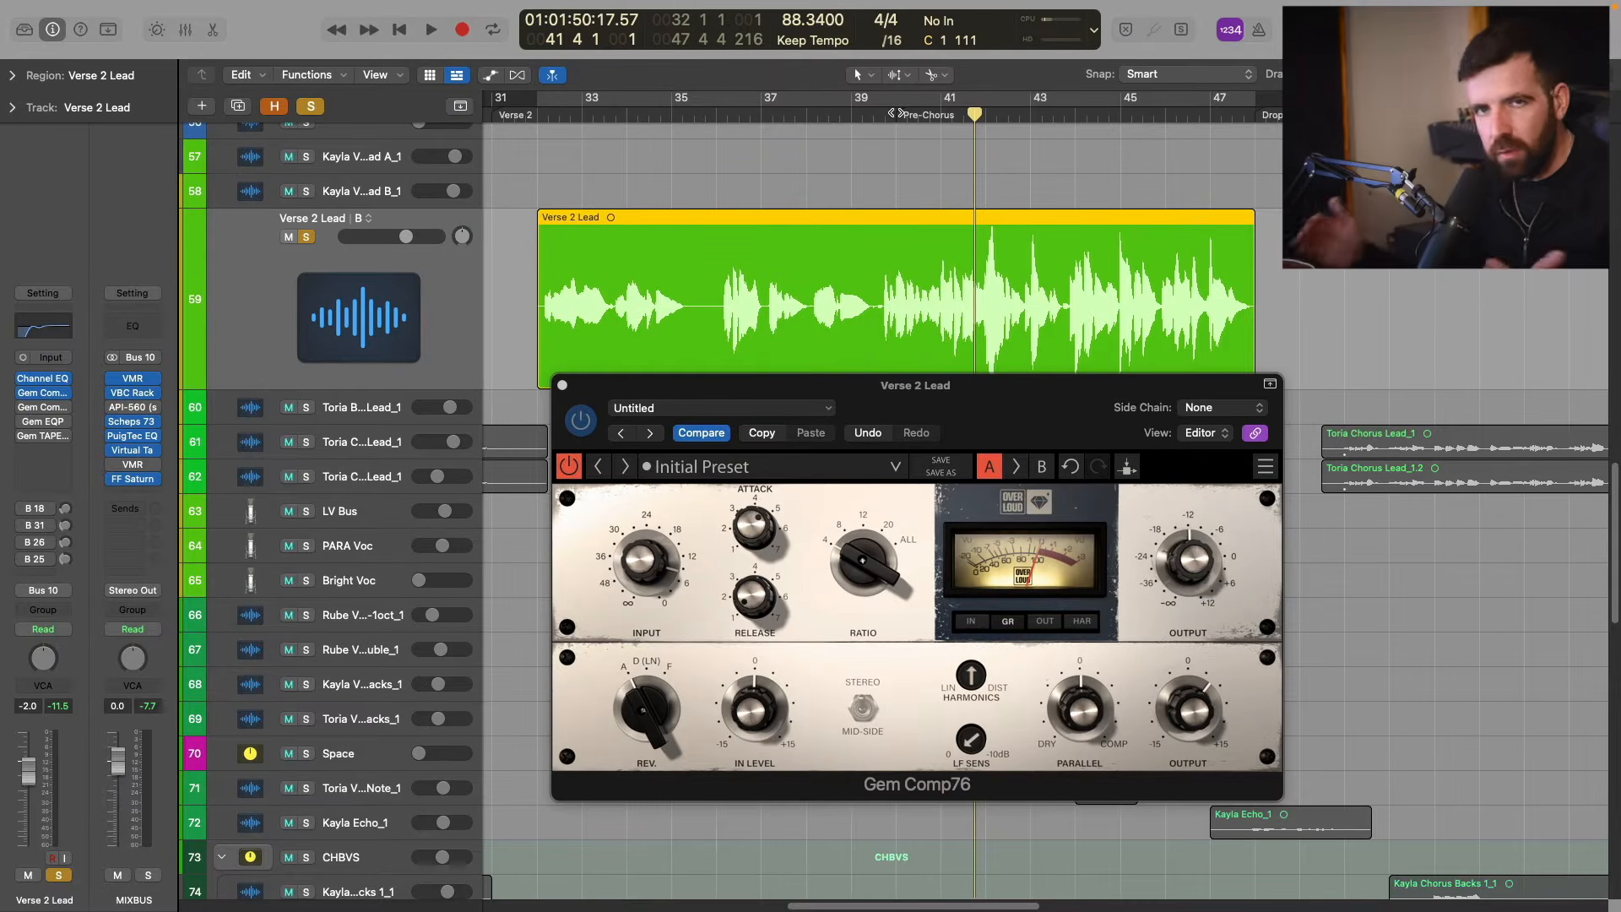
pyautogui.click(877, 118)
pyautogui.press('space')
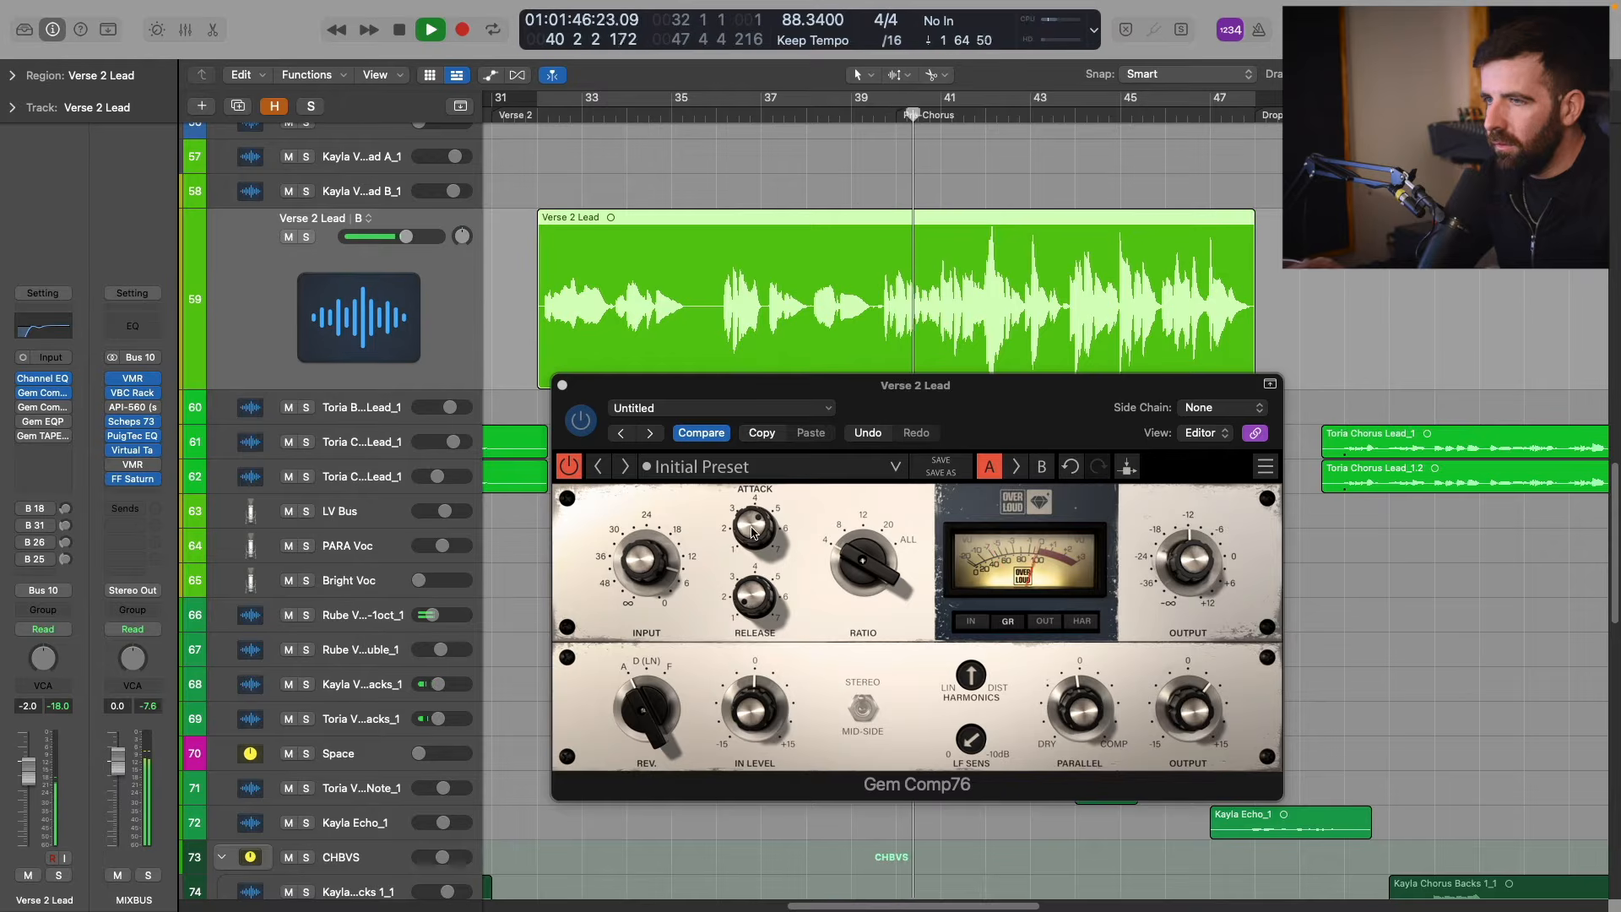
pyautogui.click(572, 470)
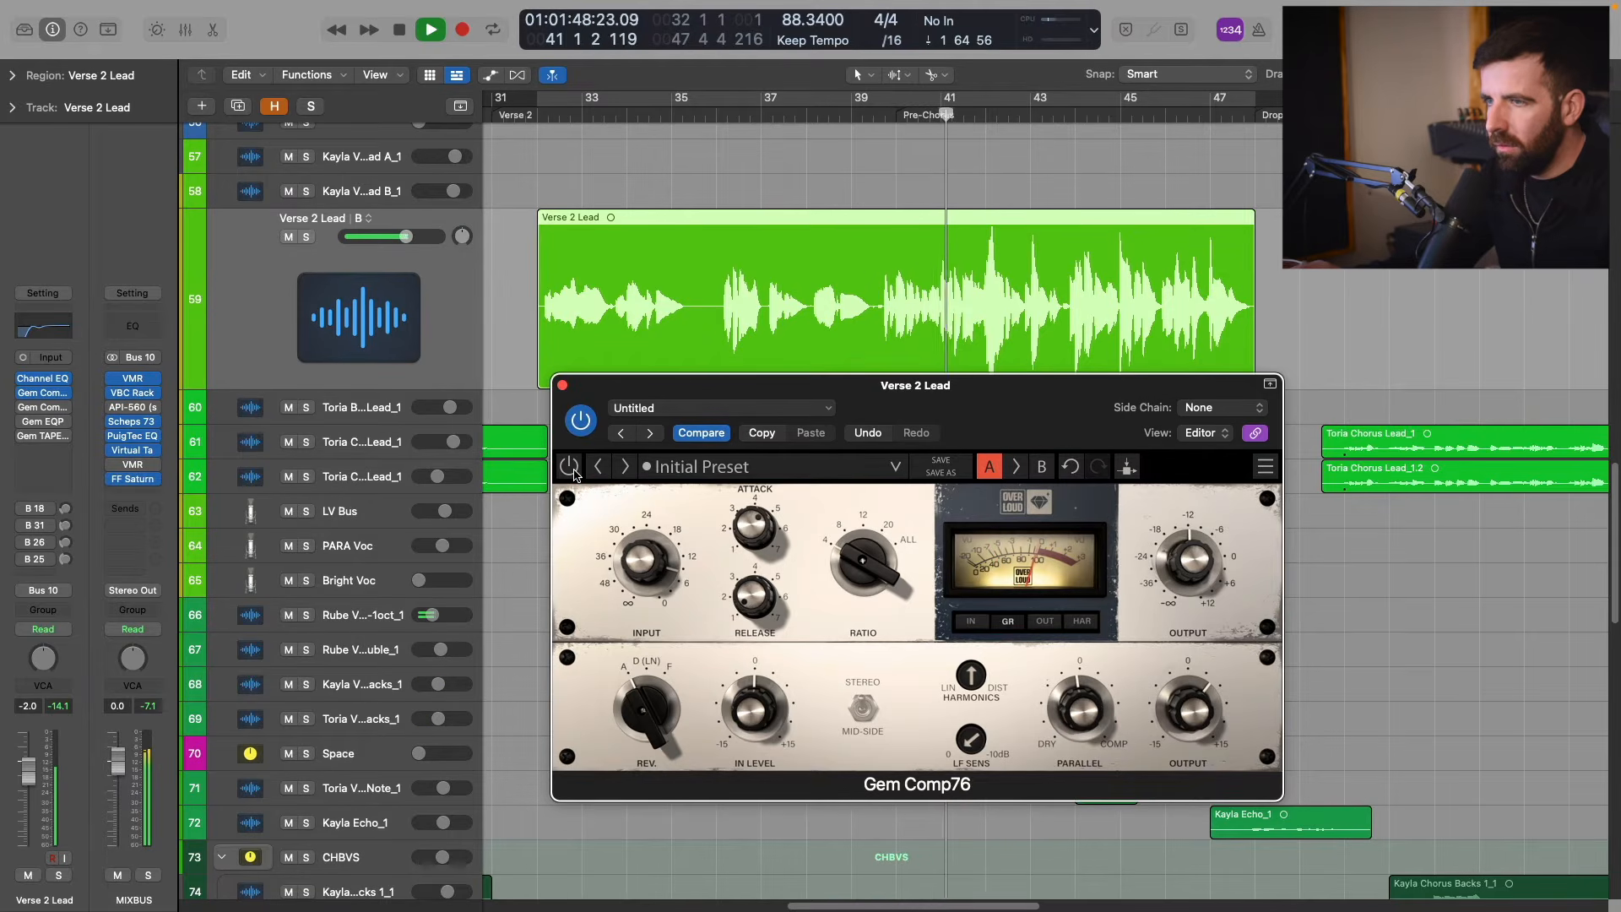
pyautogui.click(572, 469)
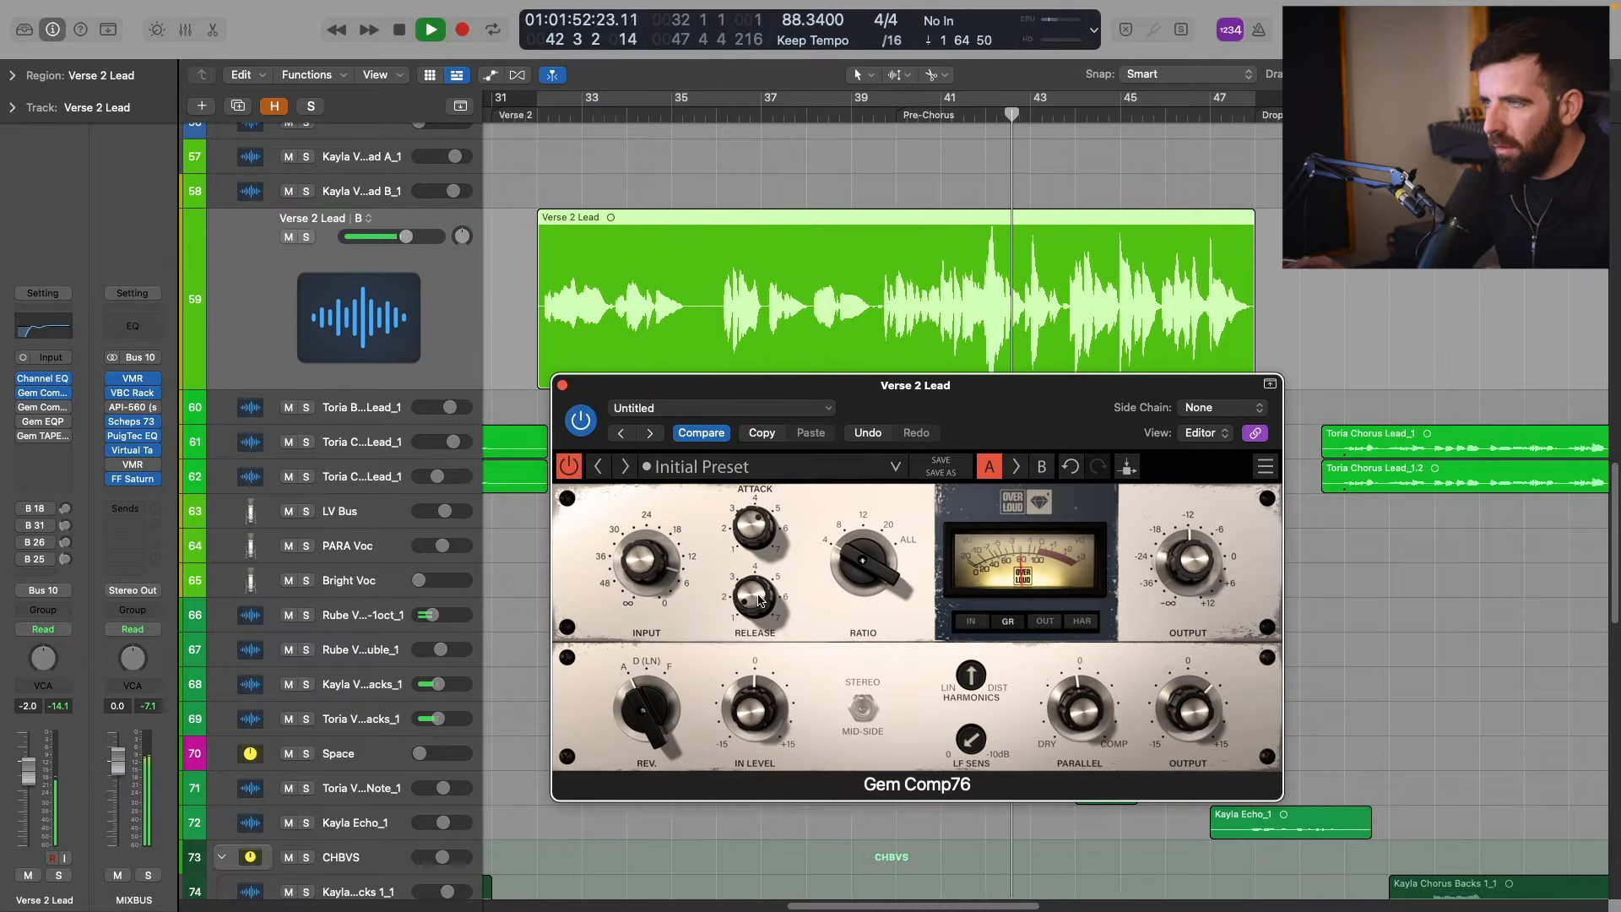
pyautogui.click(572, 468)
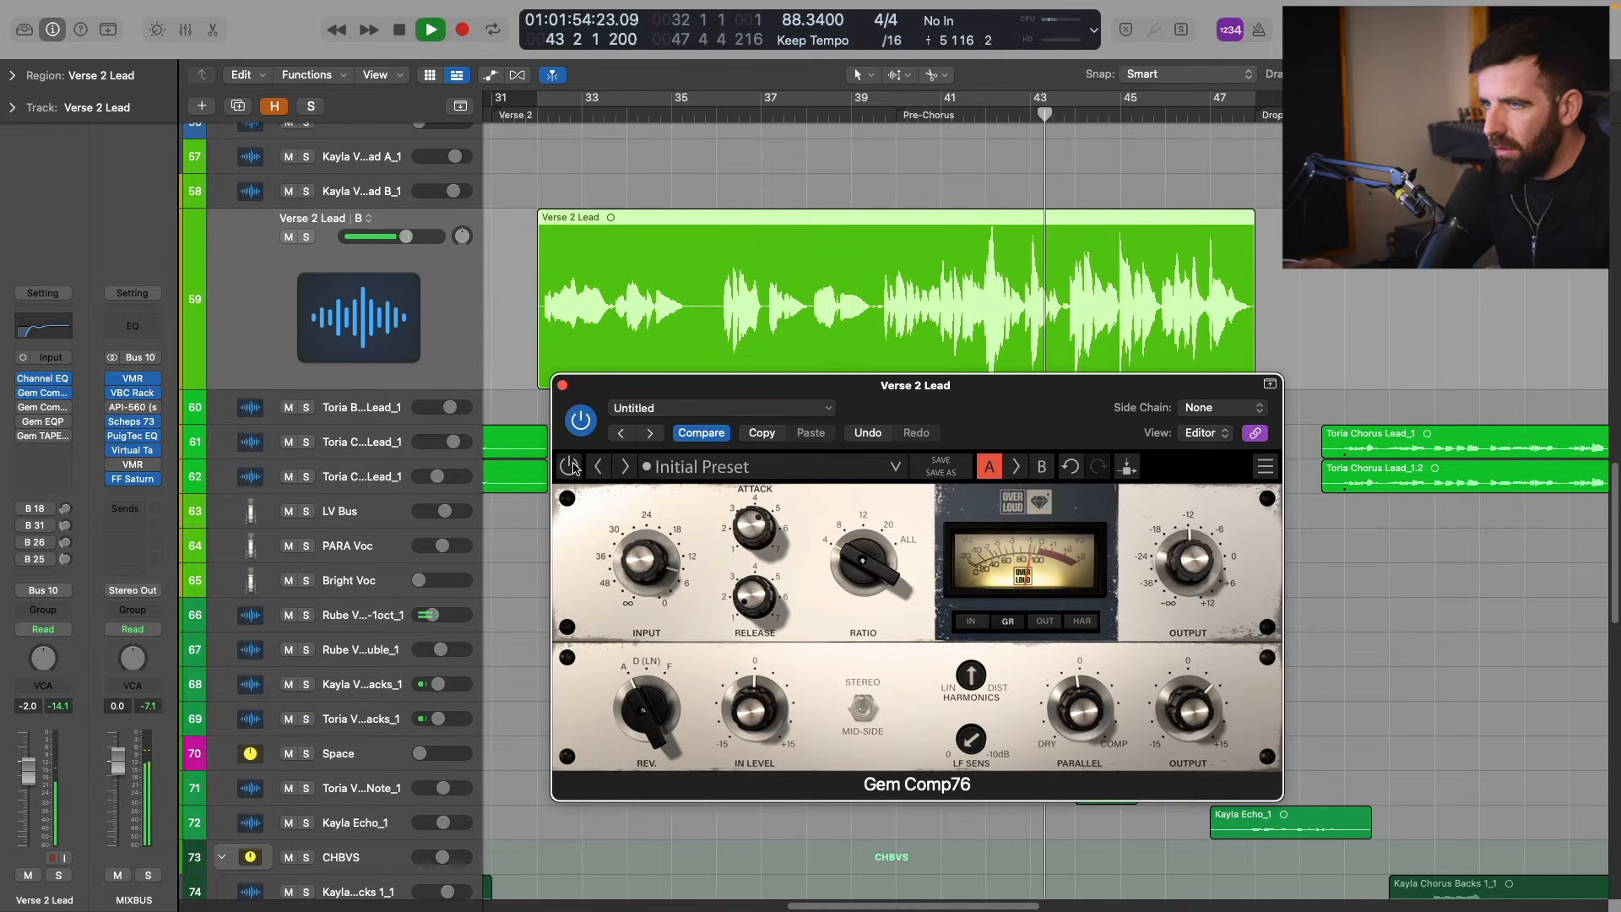
pyautogui.click(572, 468)
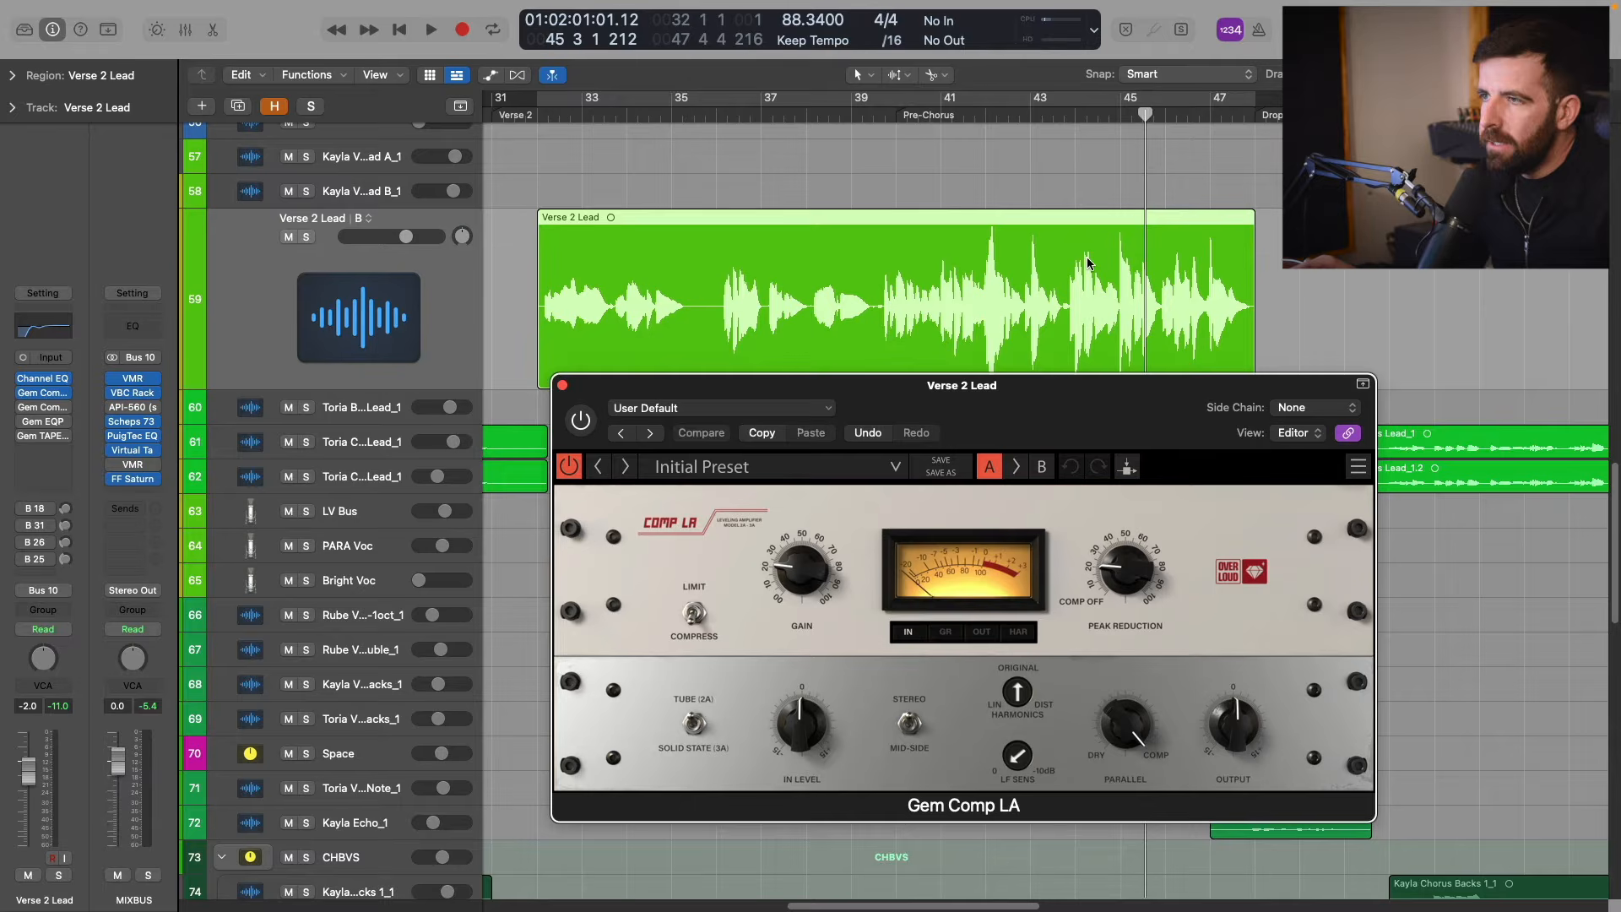
# Enable Gem Comp LA on the Verse 2 Lead and try its Solid State (3A) model before returning to Tube (2A).
pyautogui.scroll(-1, 775, 255)
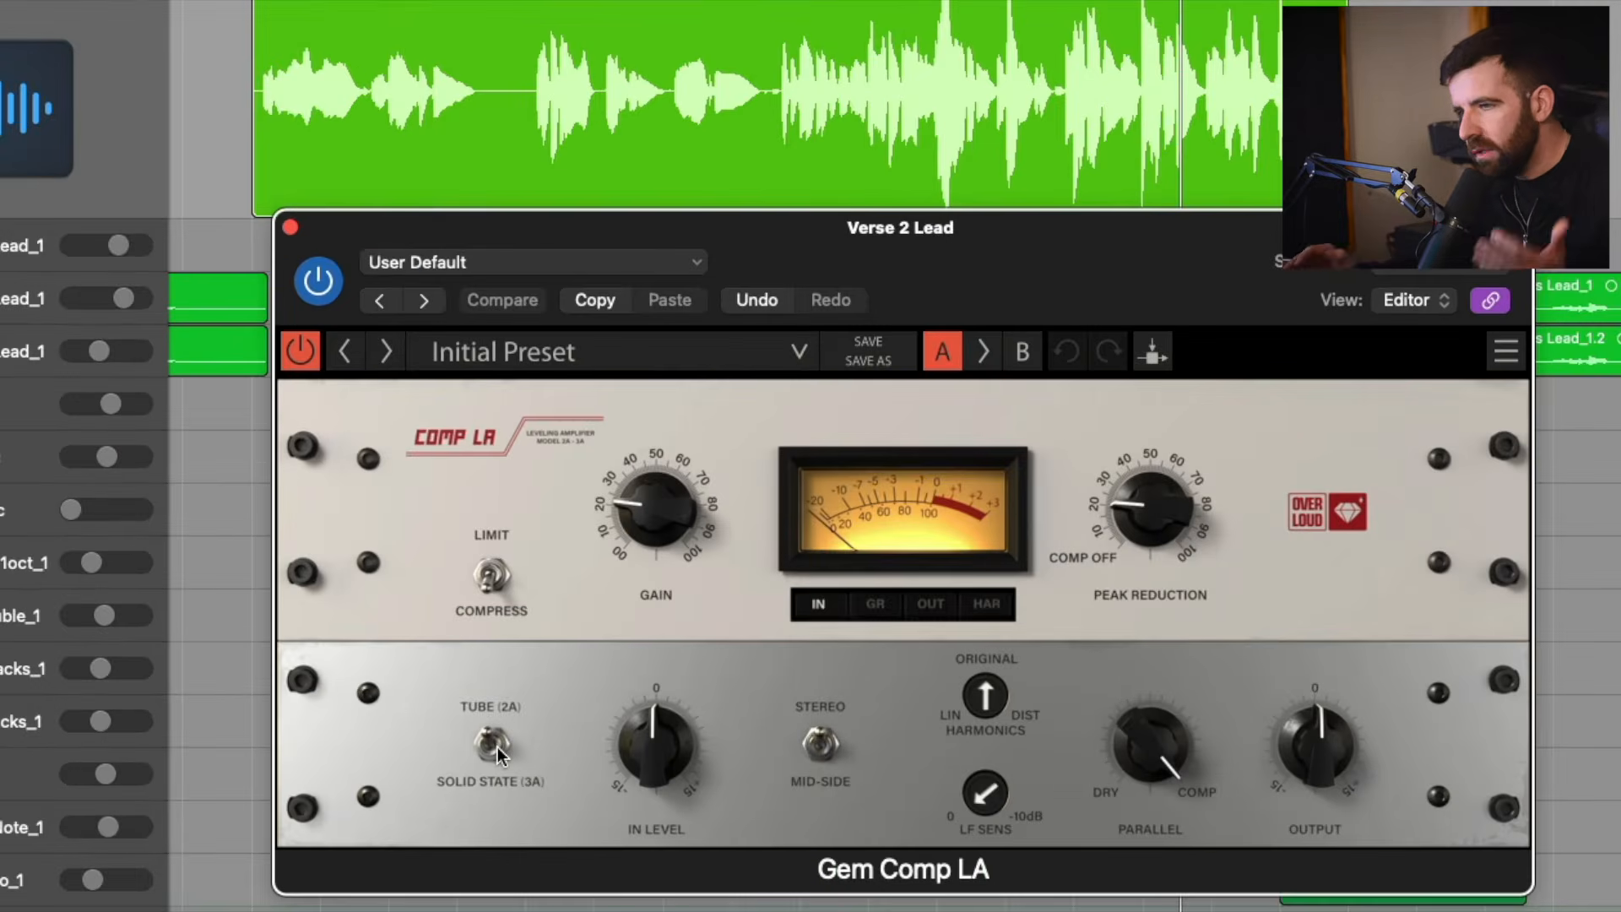
pyautogui.click(493, 747)
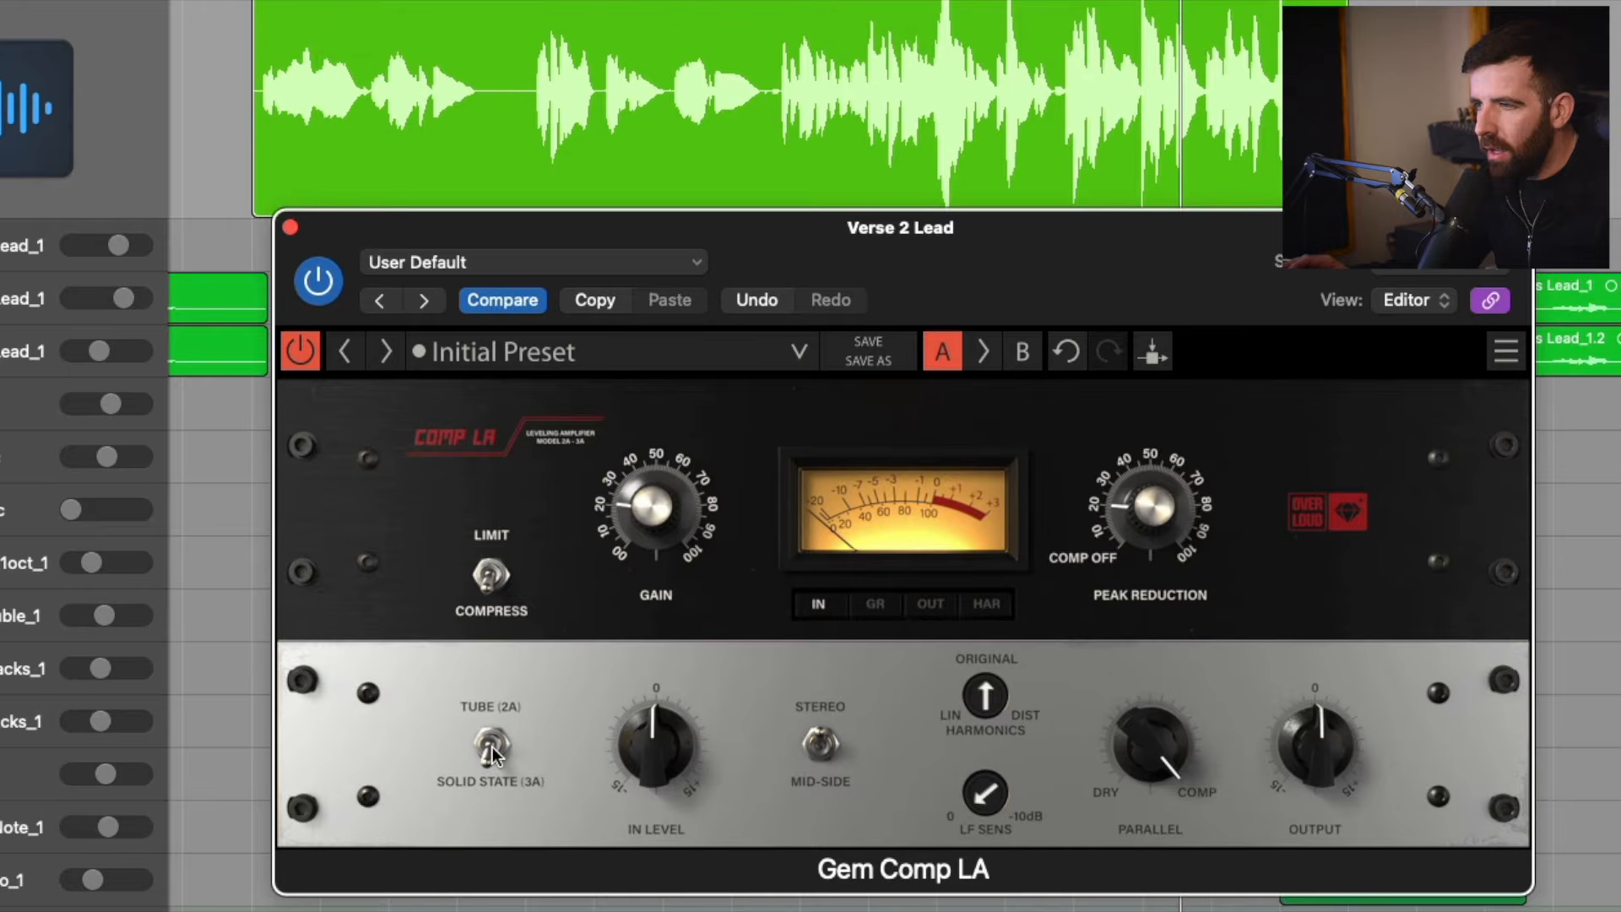
pyautogui.click(495, 750)
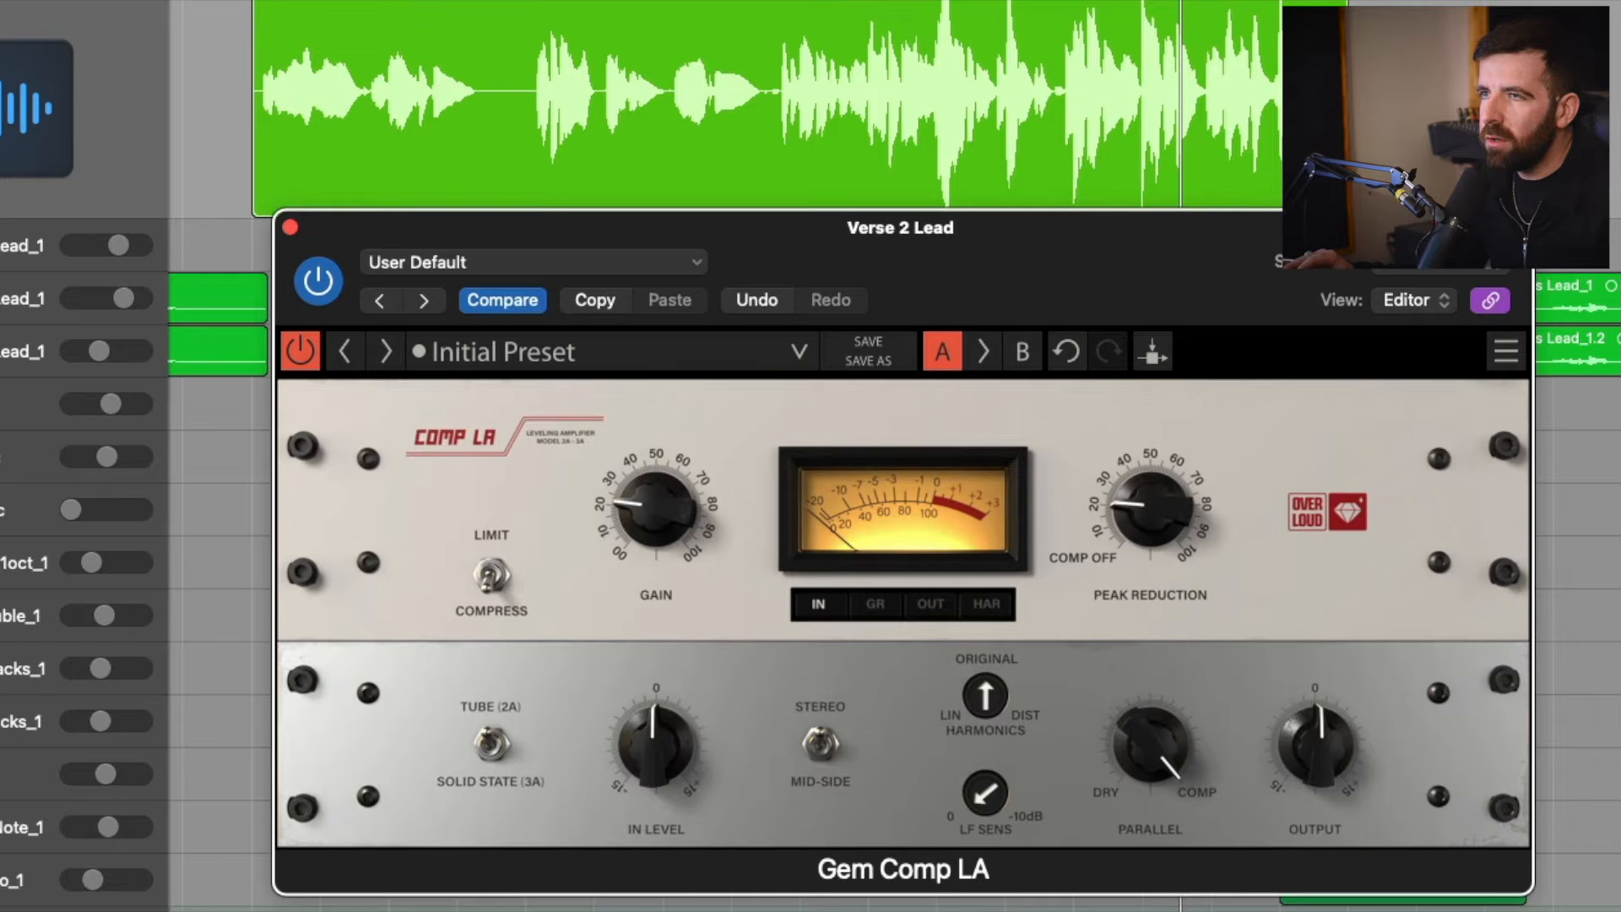
# Play the mix from the vocal's start, show gain reduction on the Gem Comp LA meter, and set peak reduction to about 55.
pyautogui.press('Return')
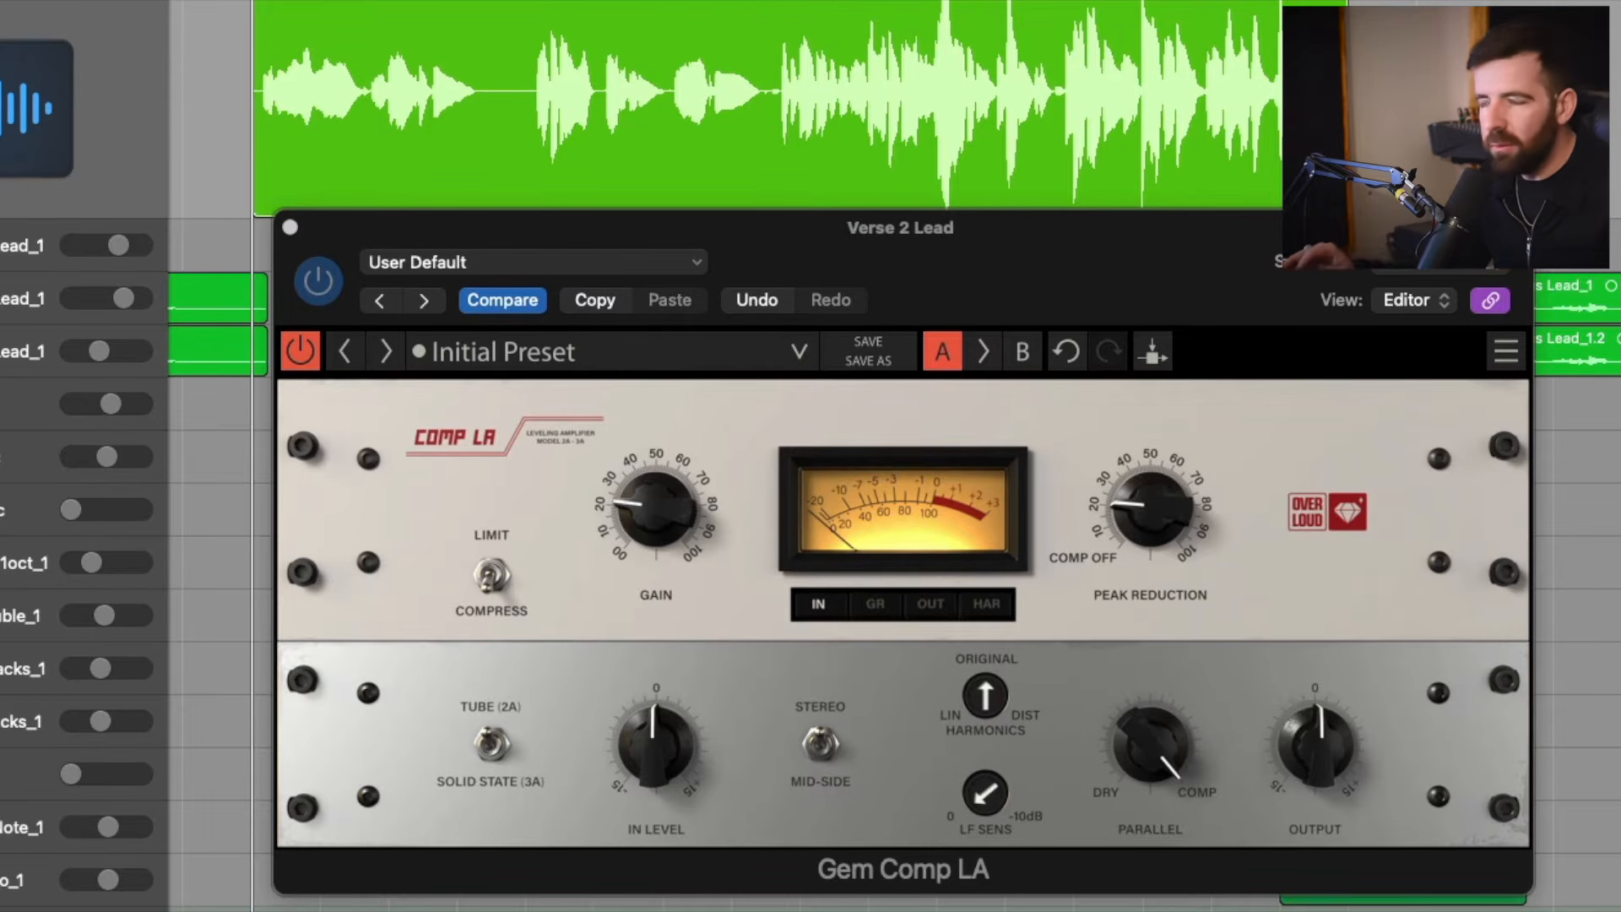
pyautogui.press('space')
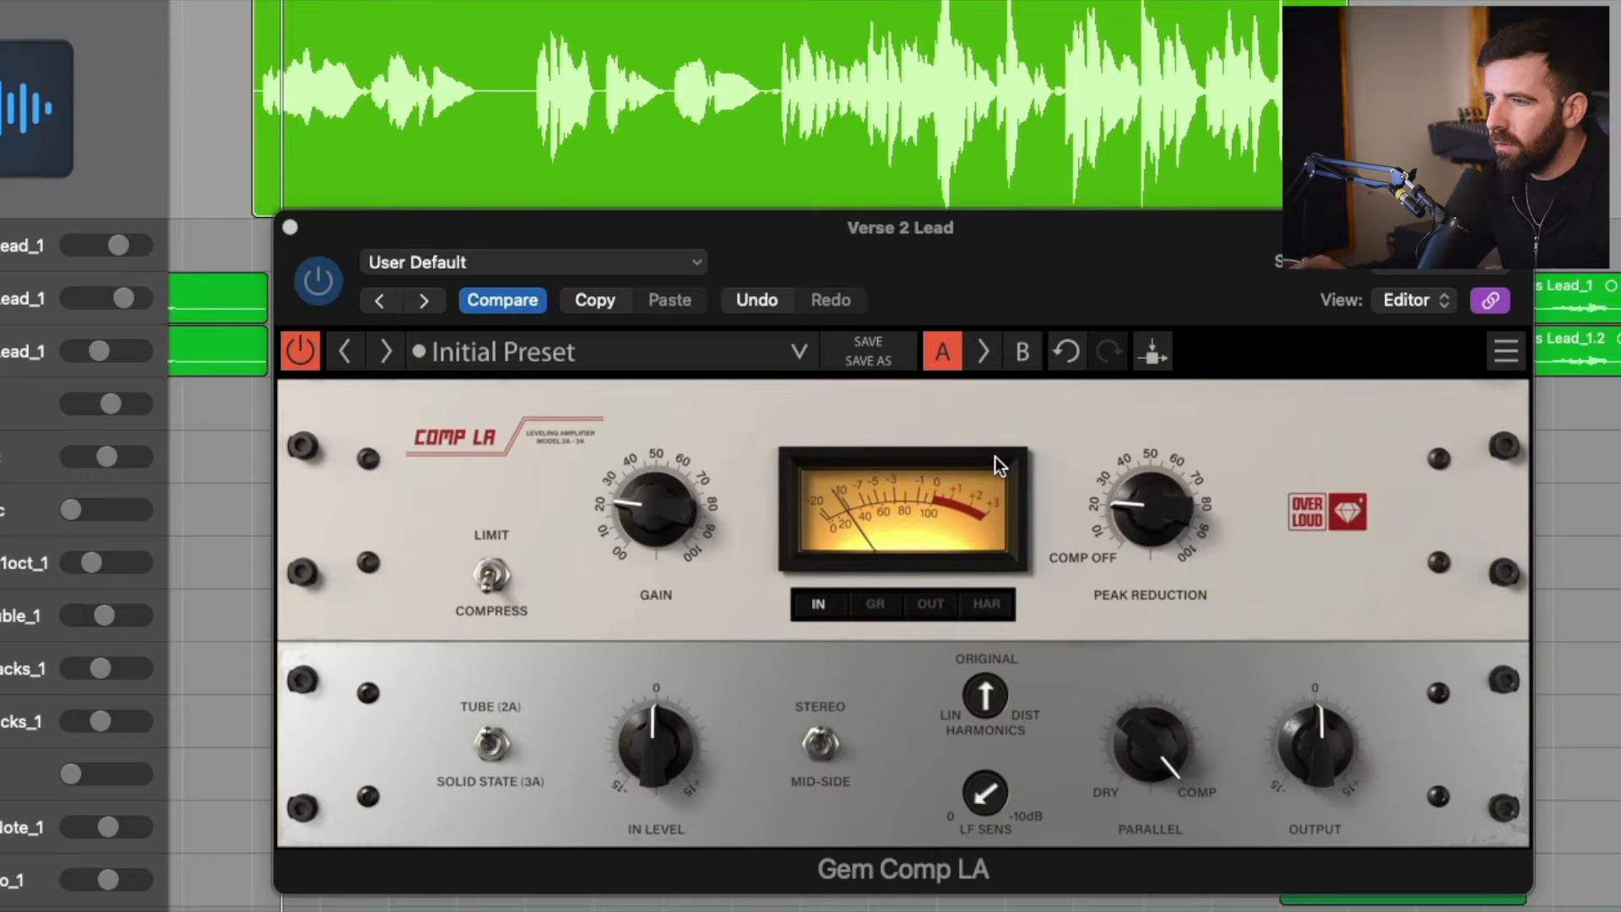
pyautogui.click(876, 603)
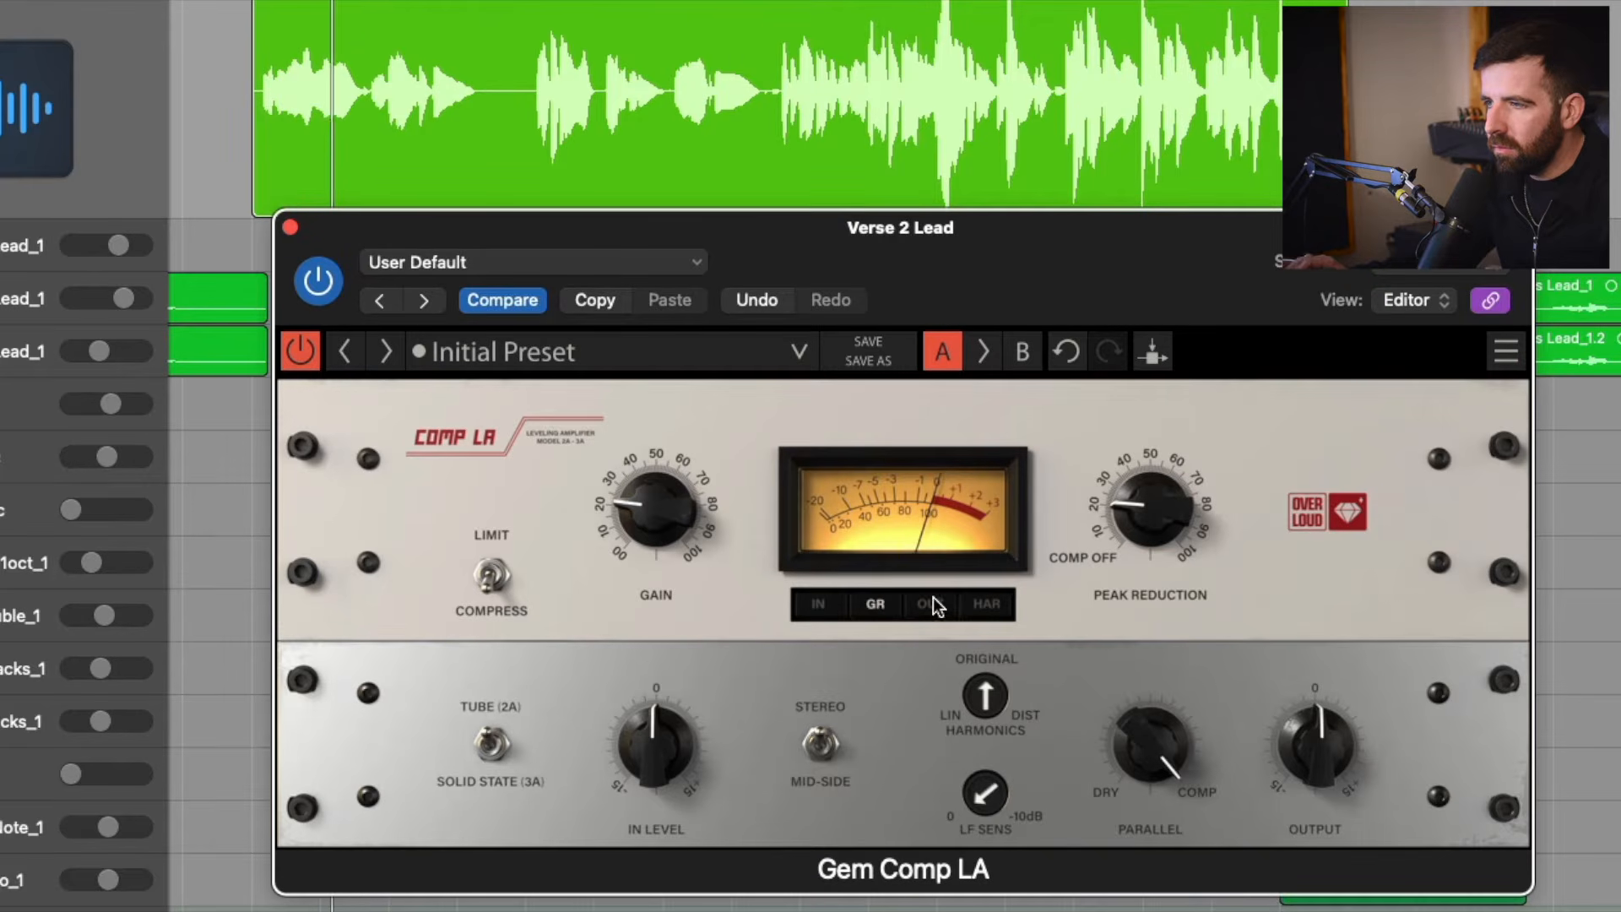
pyautogui.moveTo(1151, 510); pyautogui.dragTo(1151, 452)
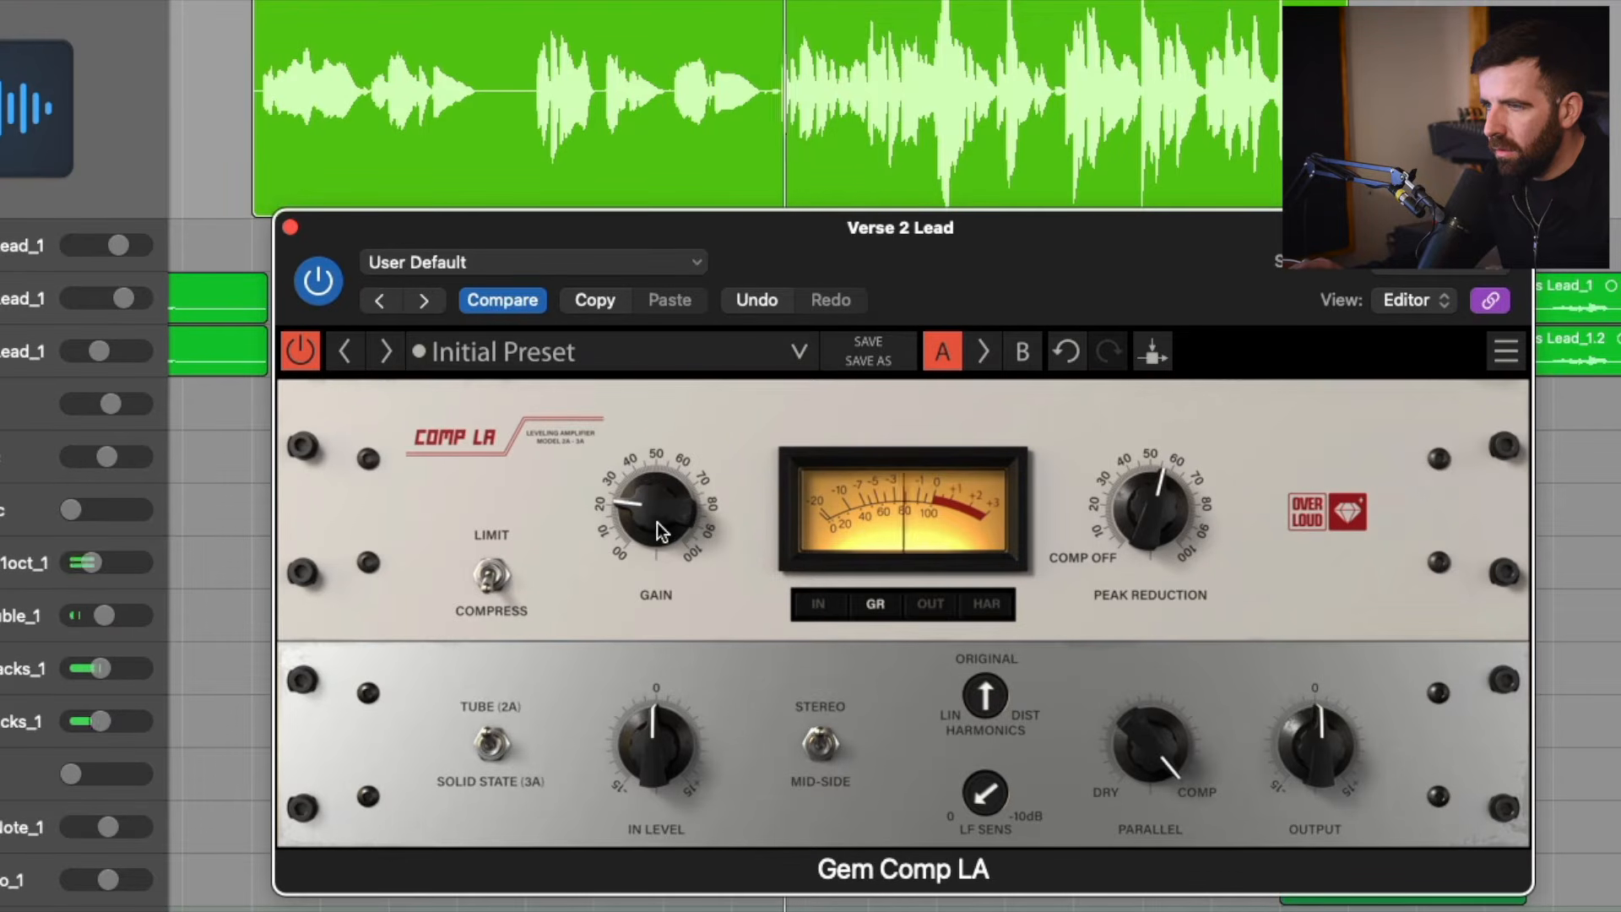
# Raise the Gem Comp LA gain to about 28 and compare the vocal with the compressor bypassed and active.
pyautogui.moveTo(657, 522); pyautogui.dragTo(657, 514)
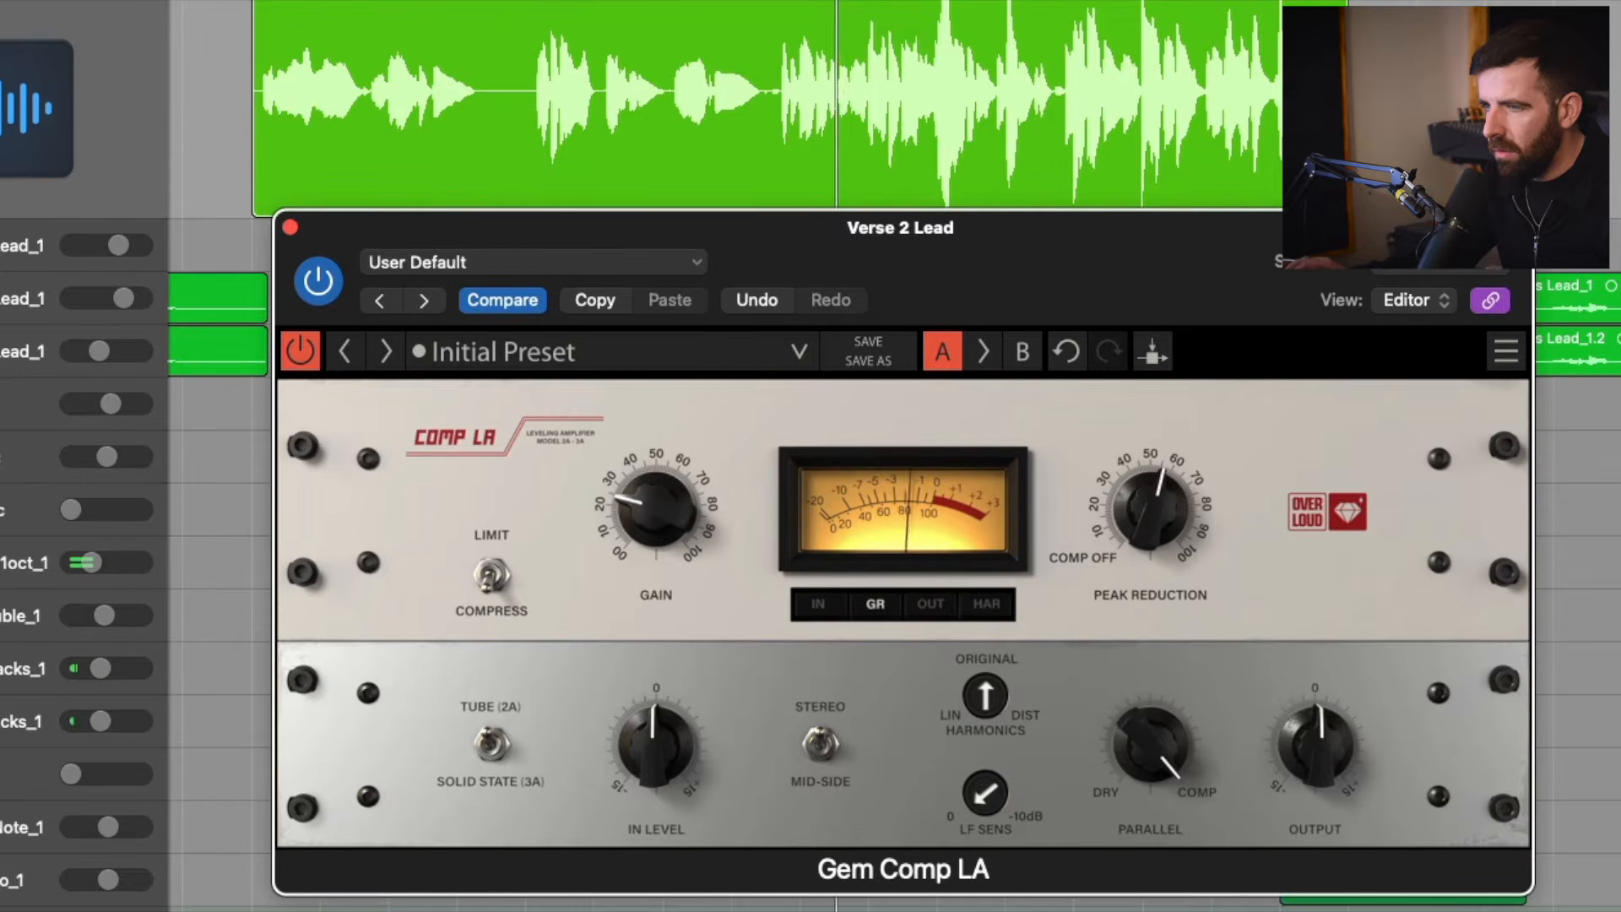
pyautogui.click(293, 360)
pyautogui.click(293, 360)
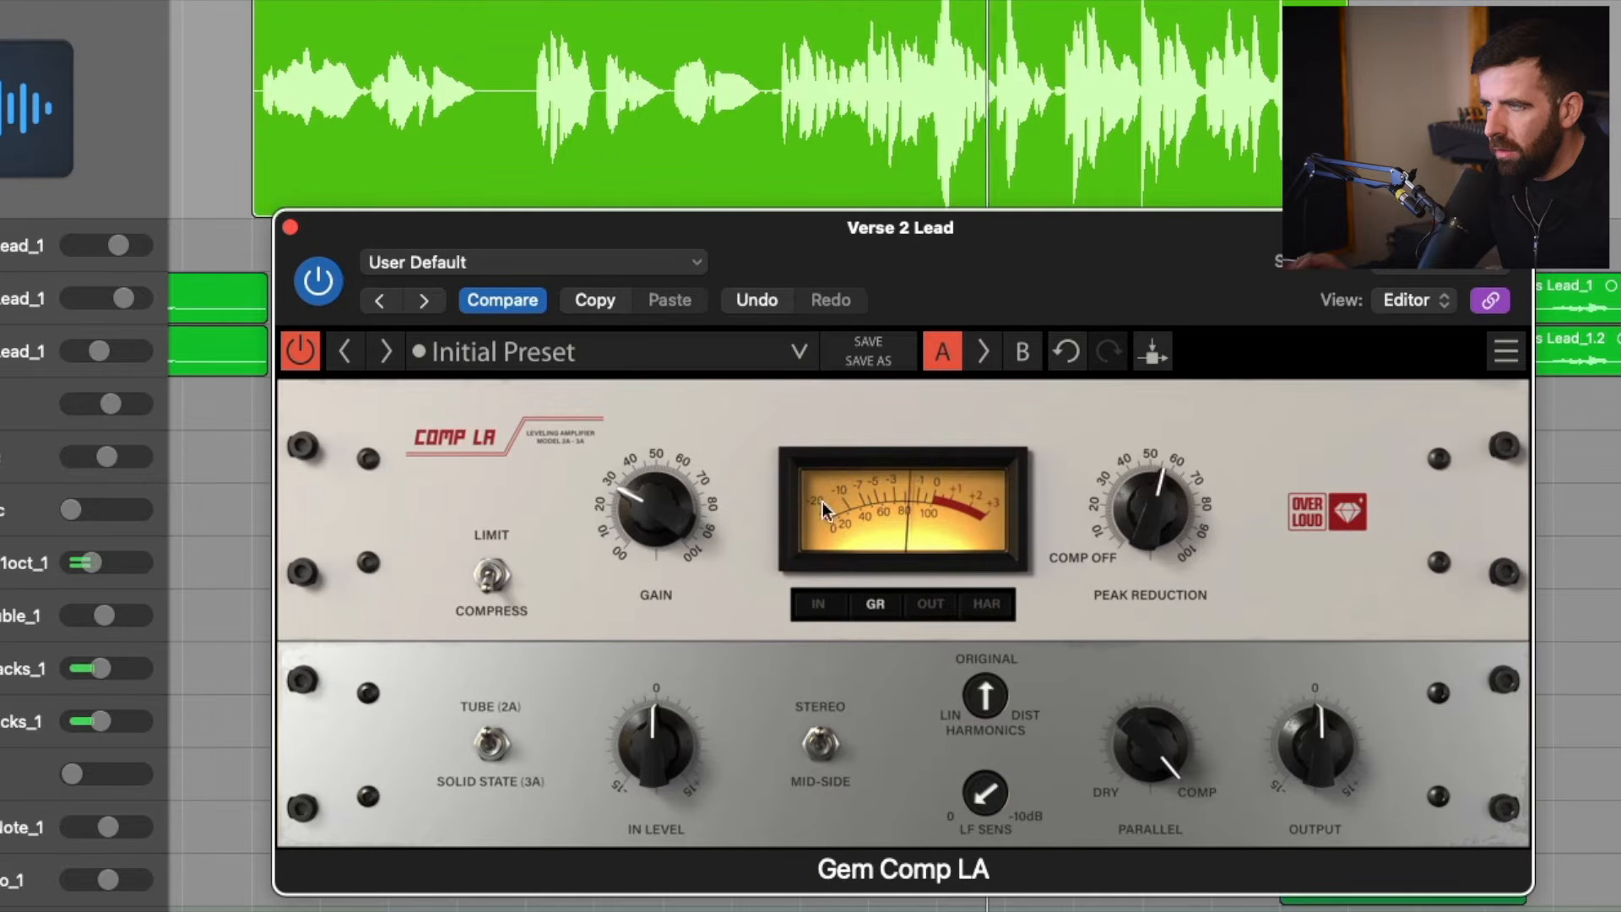
pyautogui.click(299, 356)
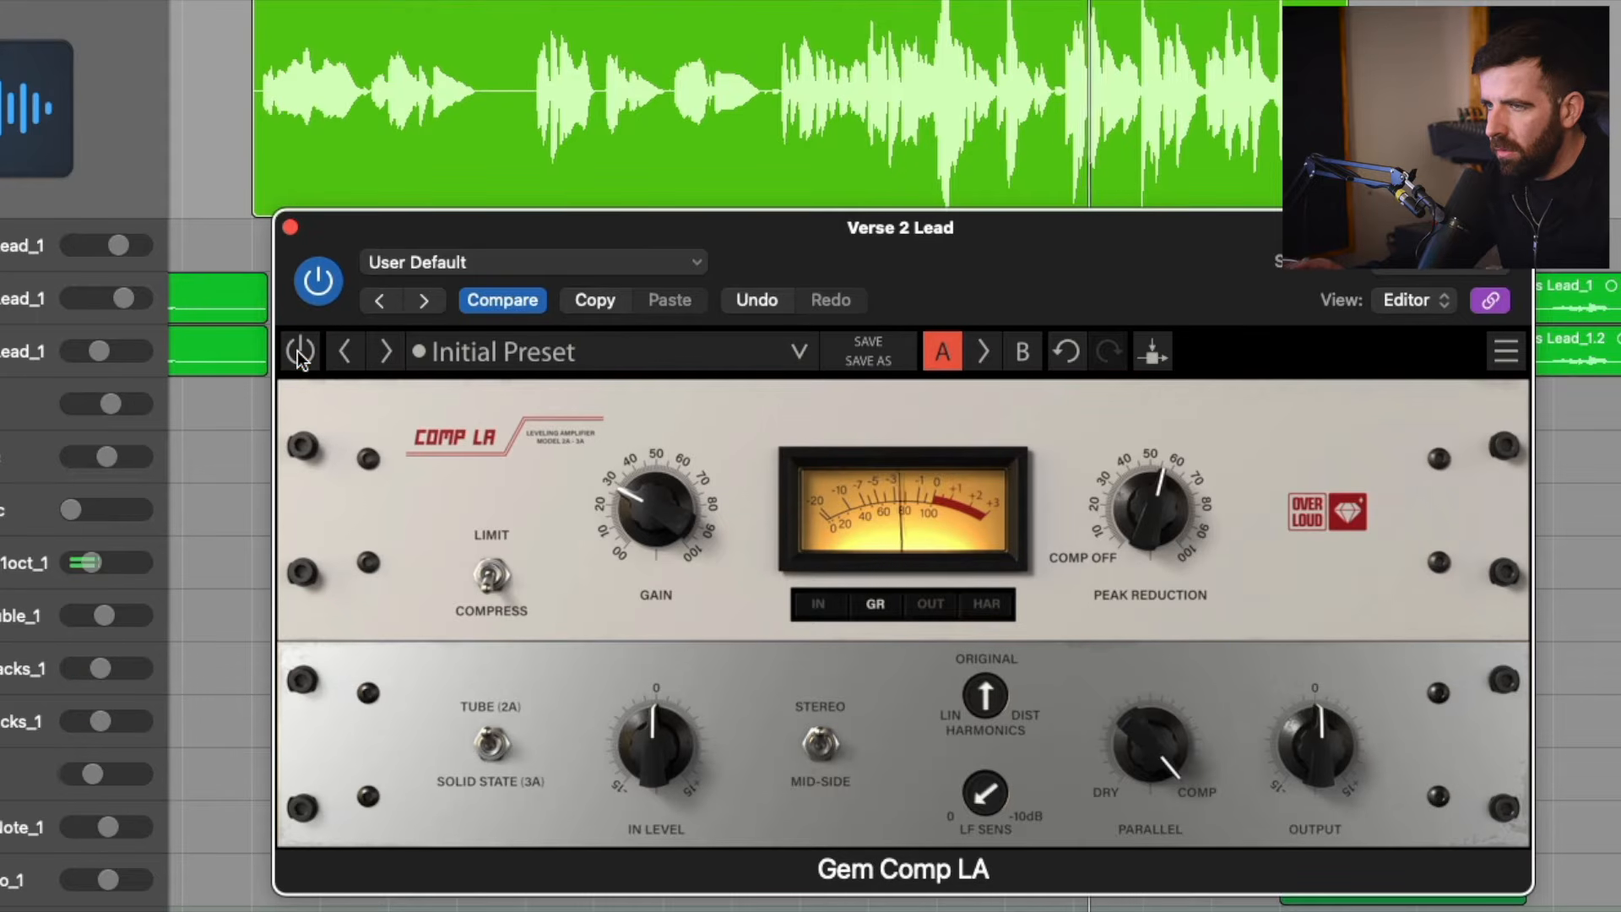
pyautogui.click(299, 354)
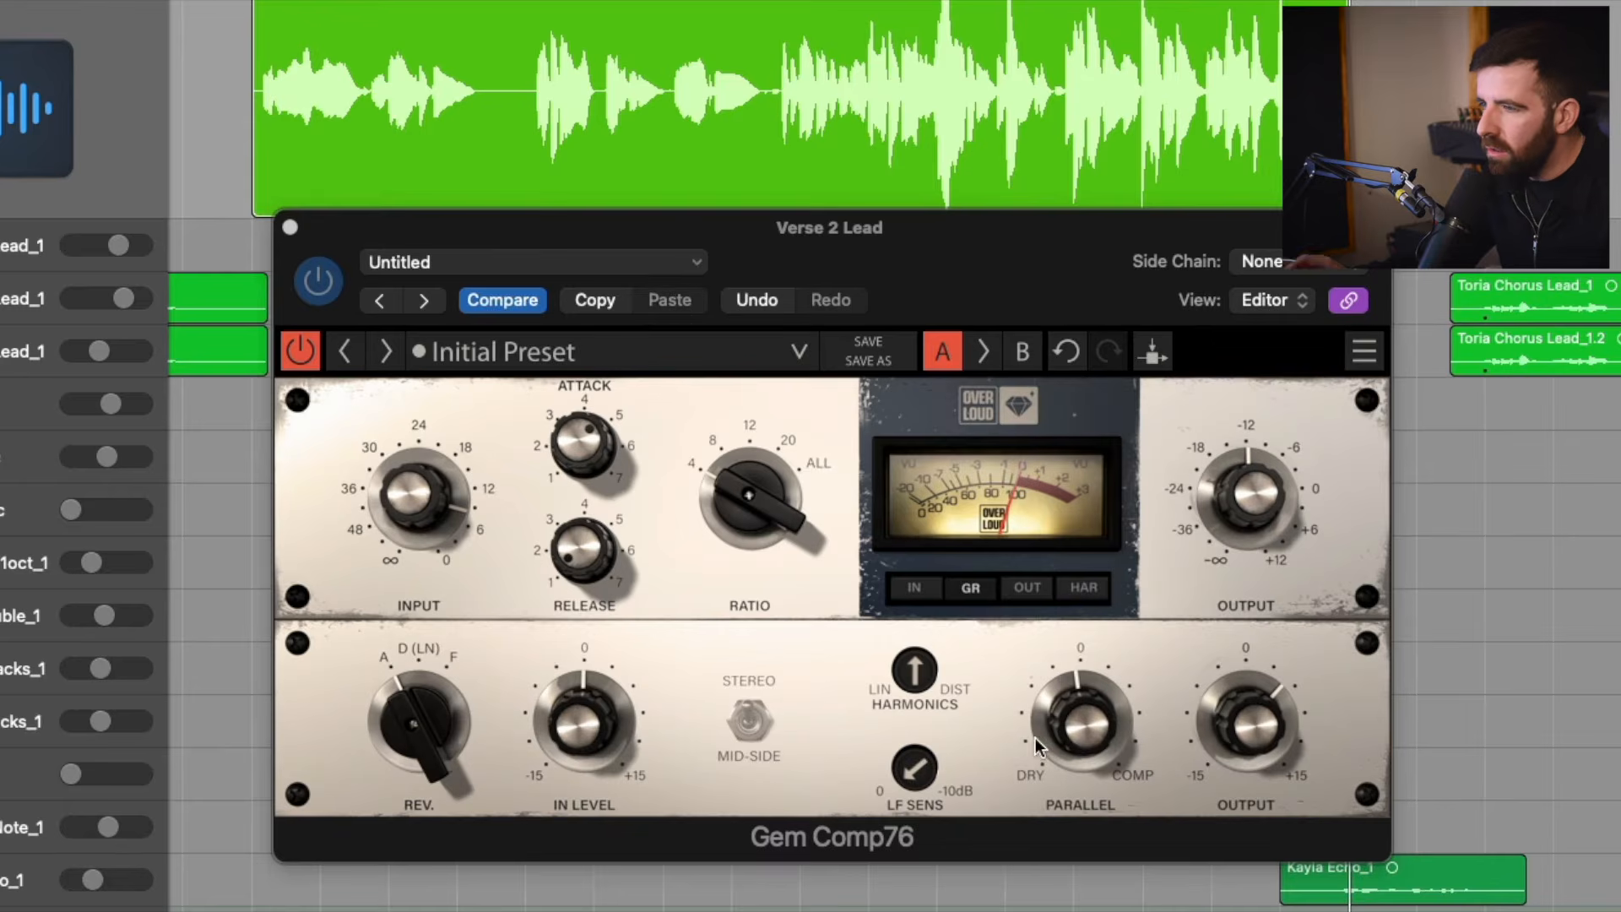
# Return to the Gem Comp76 and fine-tune its parallel blend near the centre position with playback stopped.
pyautogui.click(1085, 709)
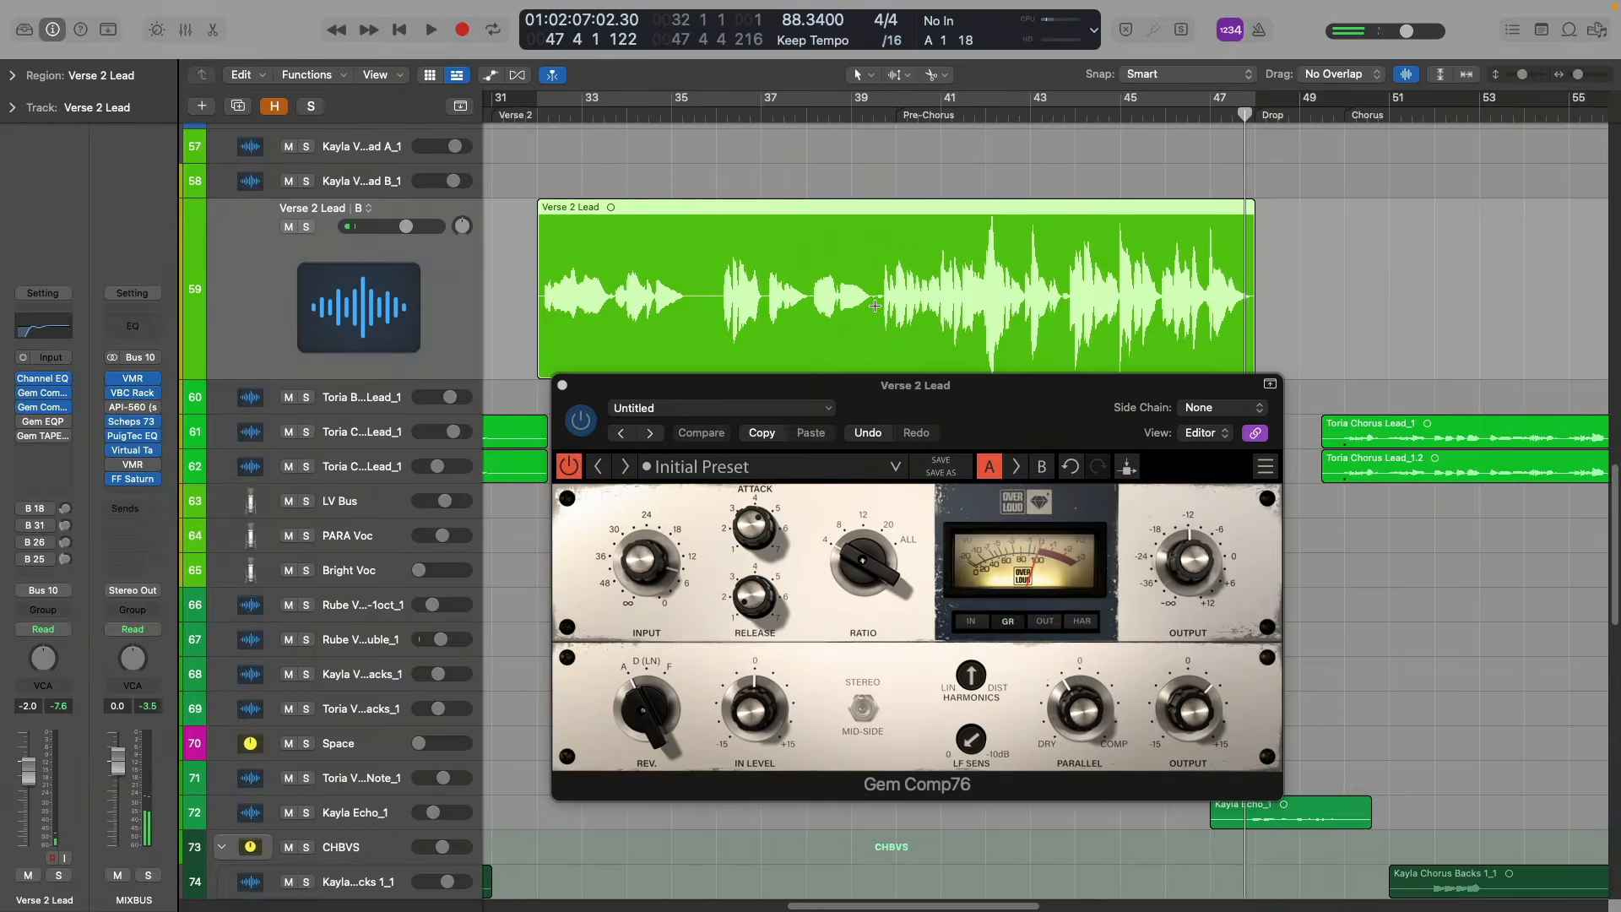
pyautogui.press('space')
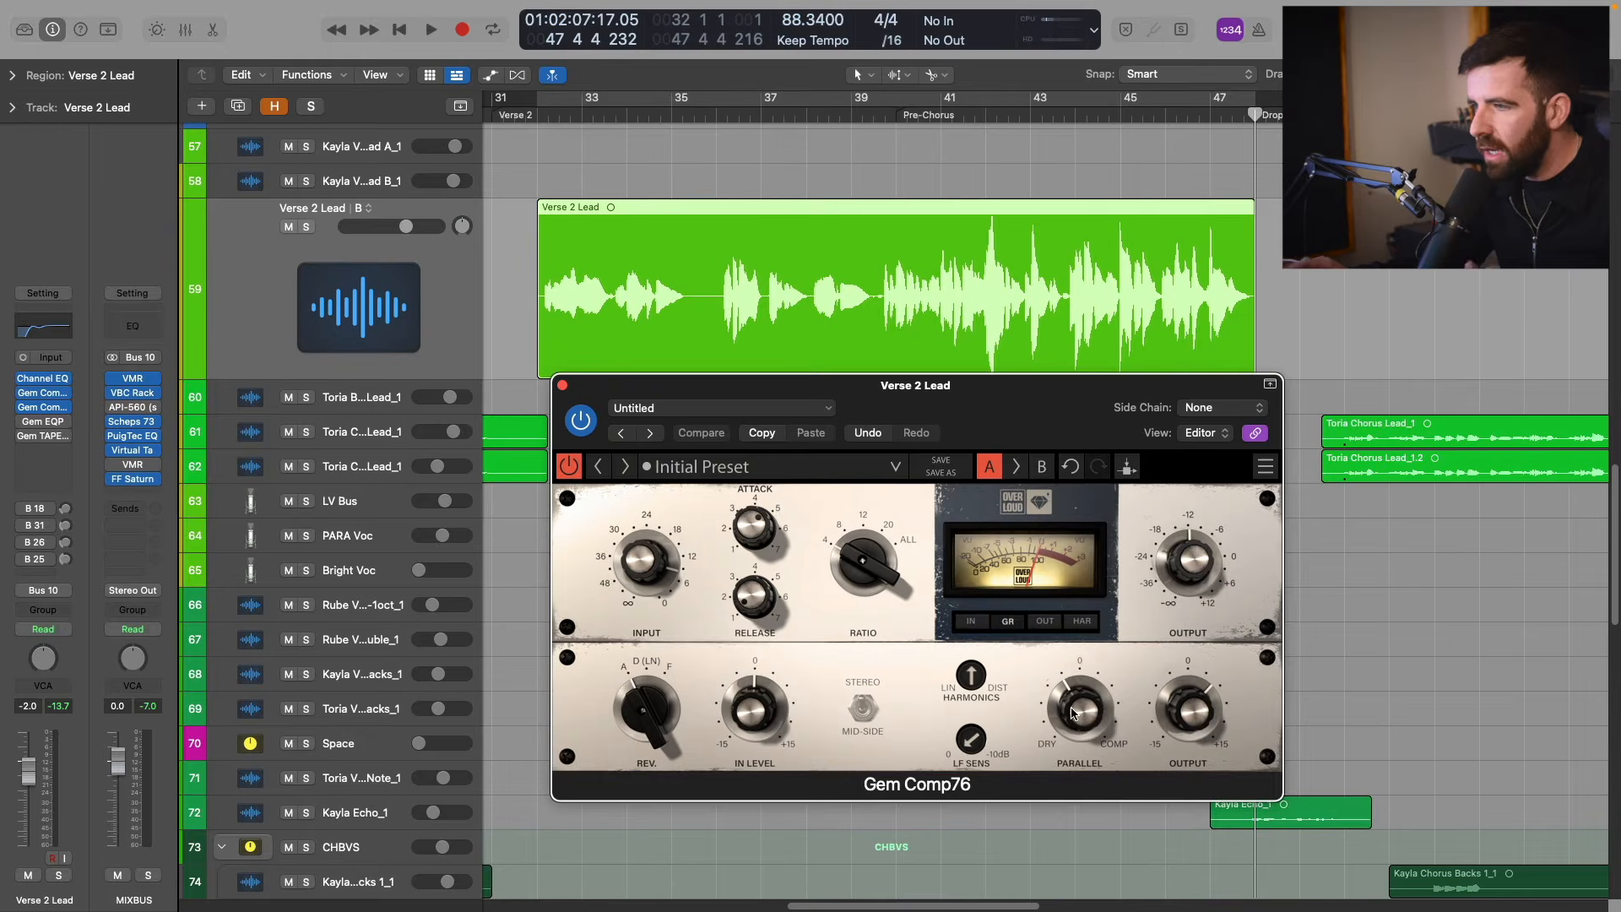
pyautogui.moveTo(1080, 711); pyautogui.dragTo(1080, 705)
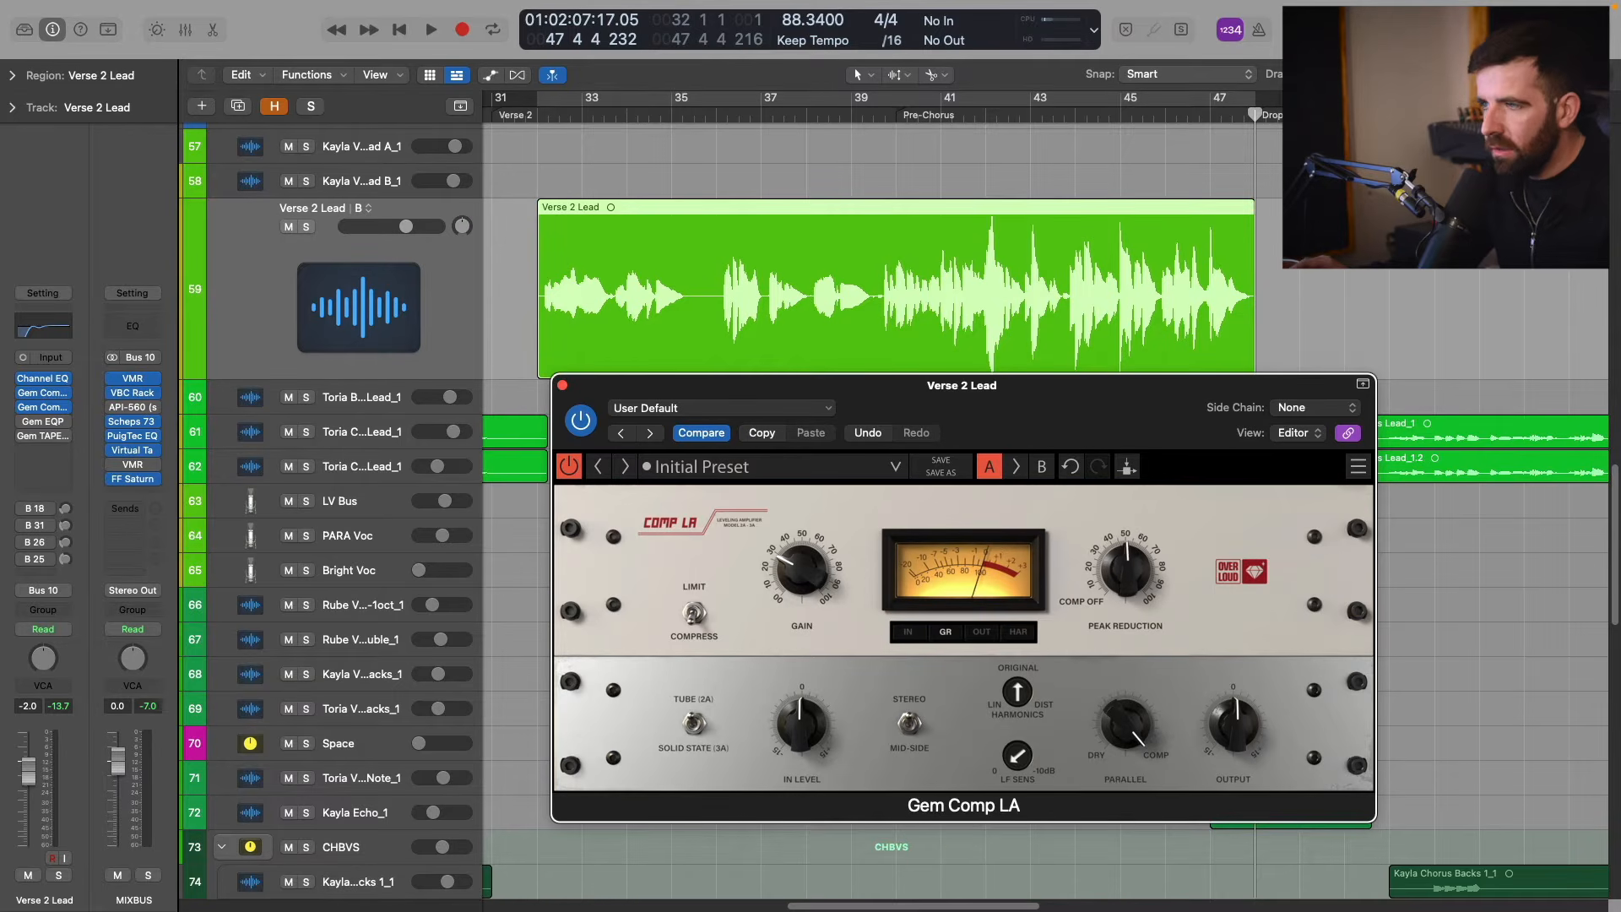
# Reopen Gem Comp LA and play the full mix from just before bar 41 to check the vocal.
pyautogui.click(944, 116)
pyautogui.press('space')
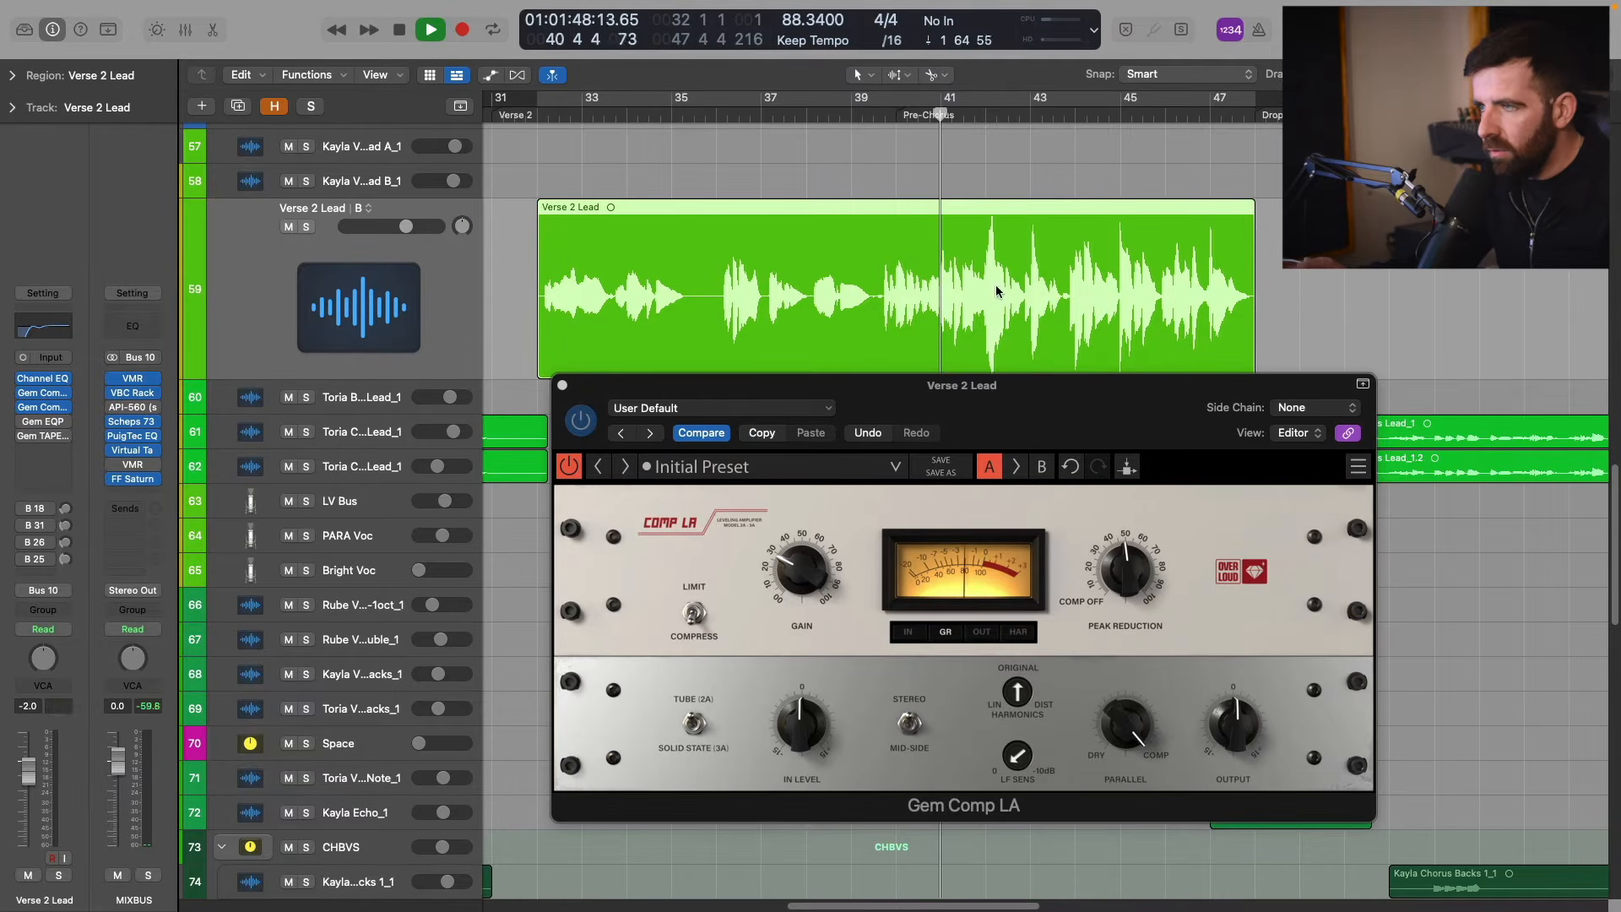
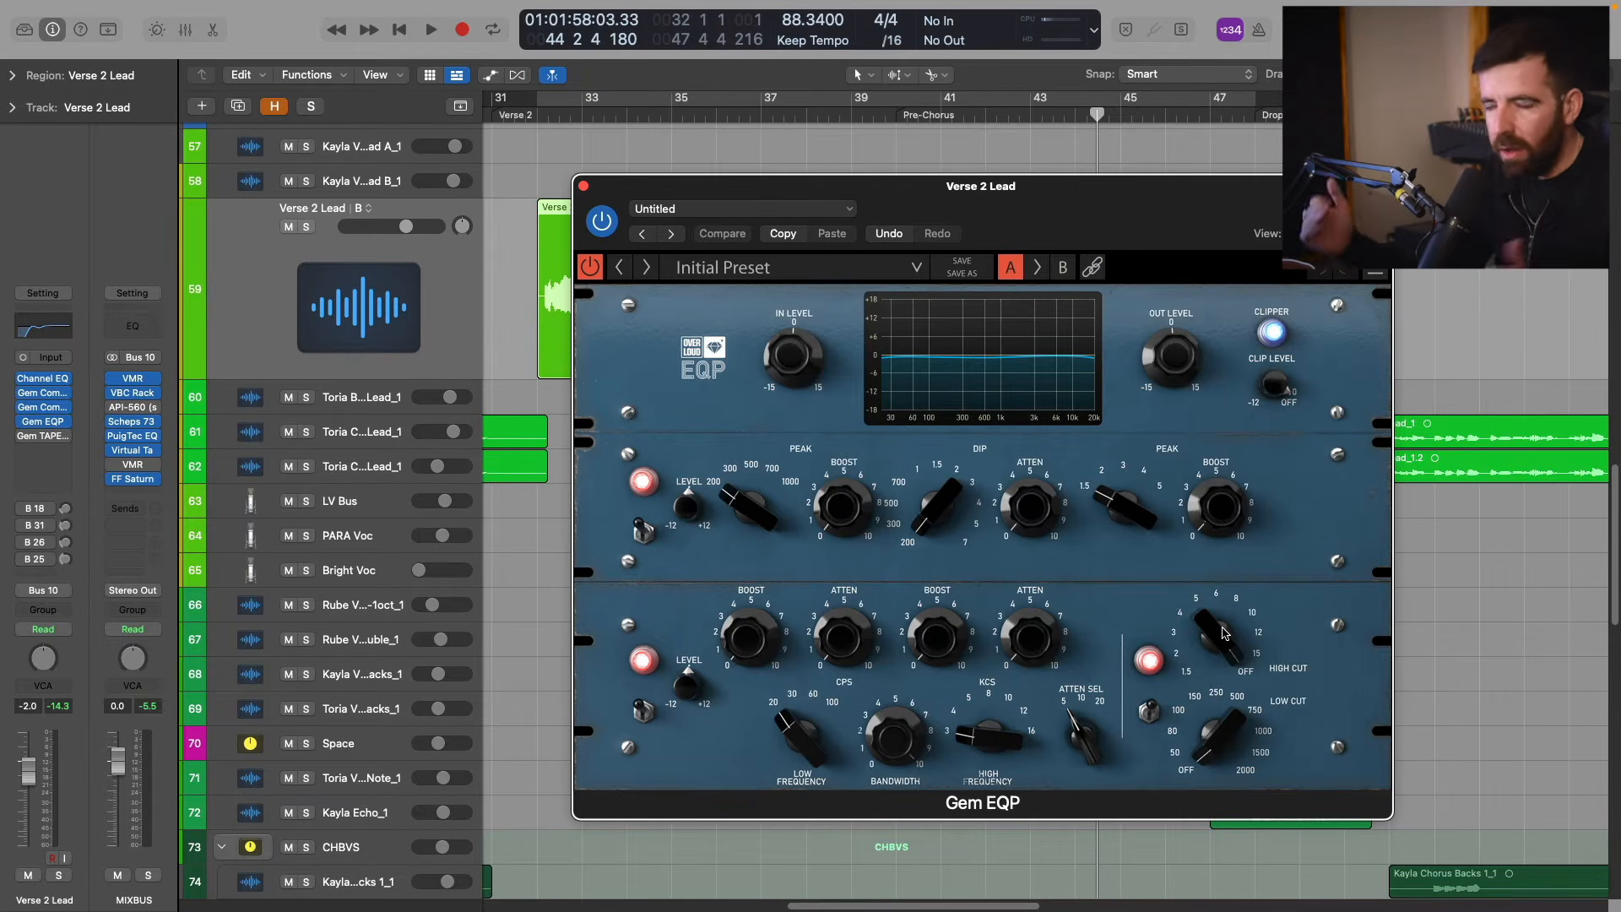
# Start playback and, on the Gem EQP, attenuate the lows by about 2.5 with the low frequency at 100.
pyautogui.press('space')
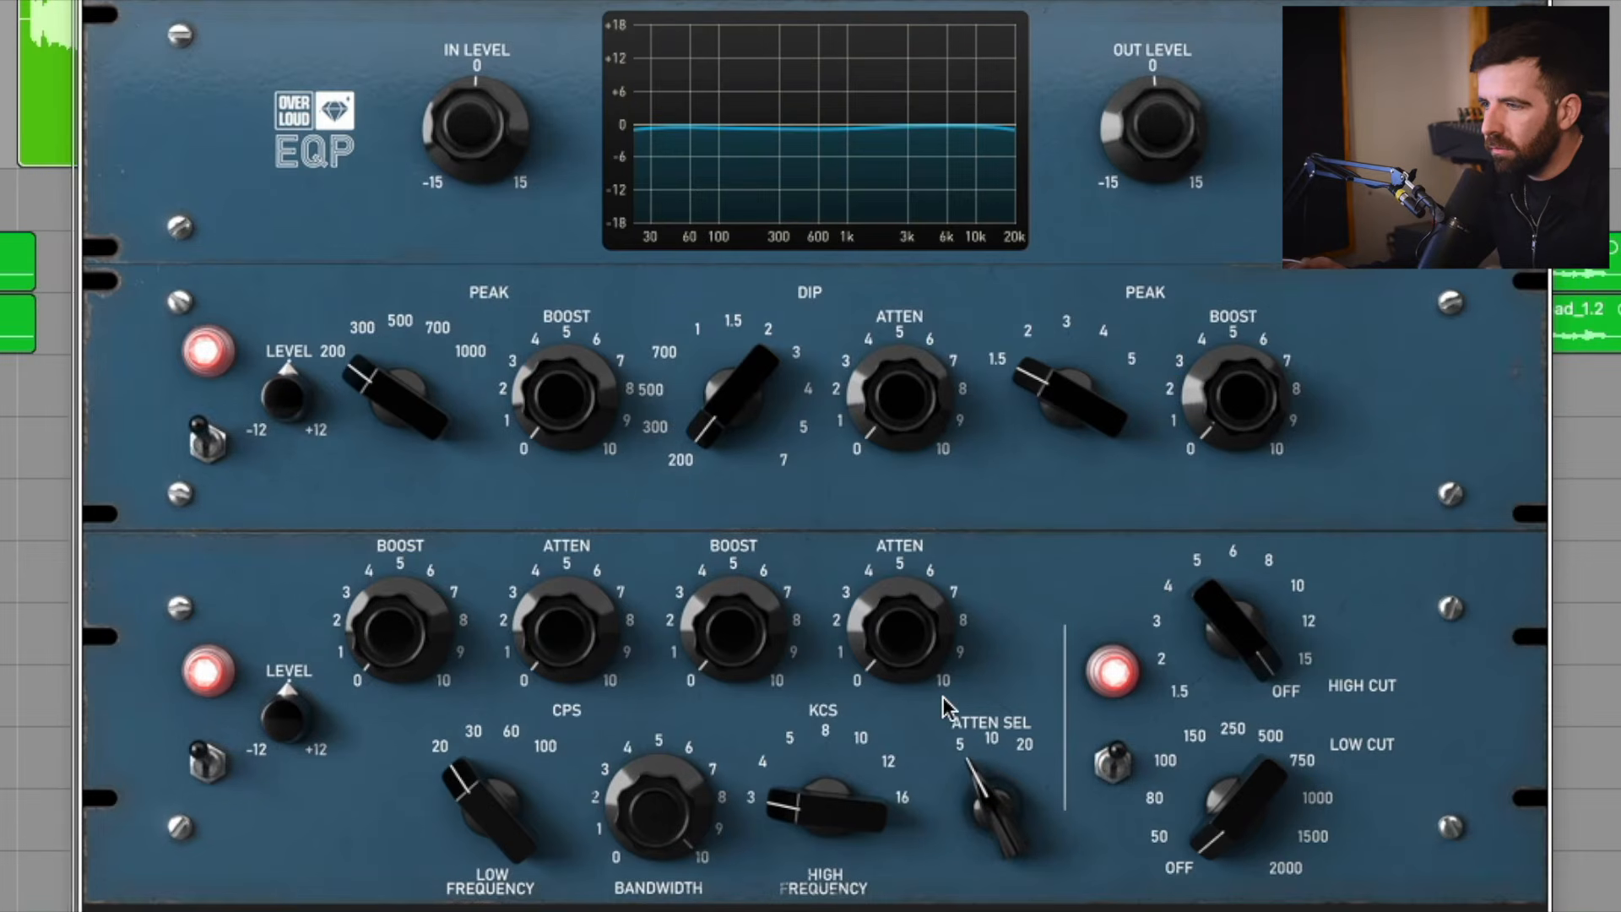
pyautogui.moveTo(491, 809); pyautogui.dragTo(492, 751)
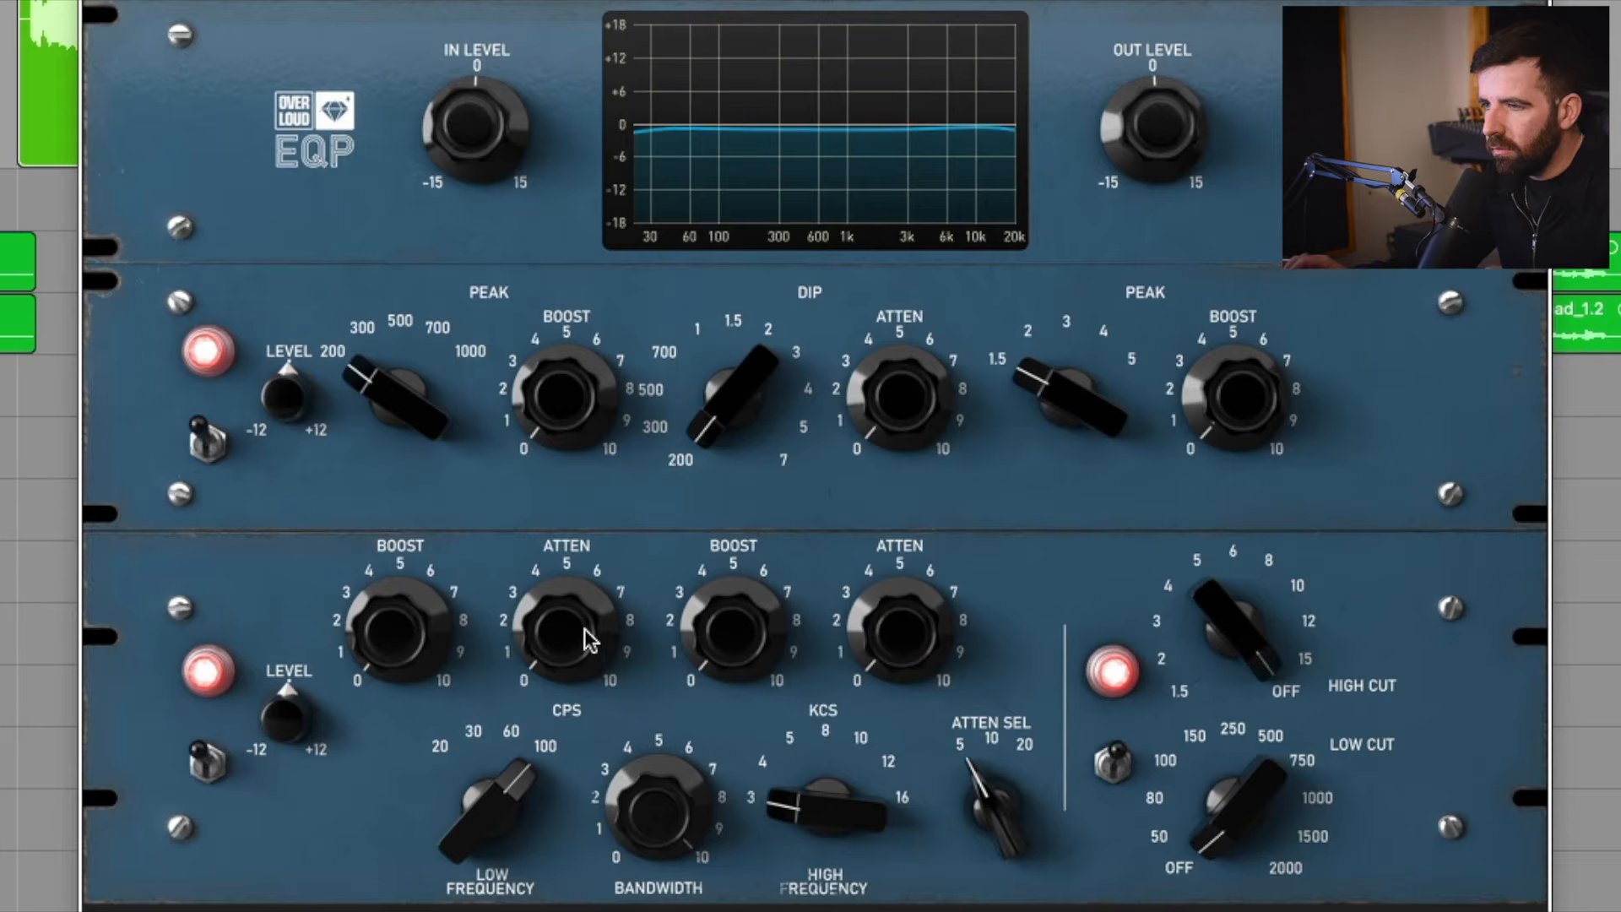
pyautogui.moveTo(530, 633); pyautogui.dragTo(515, 629)
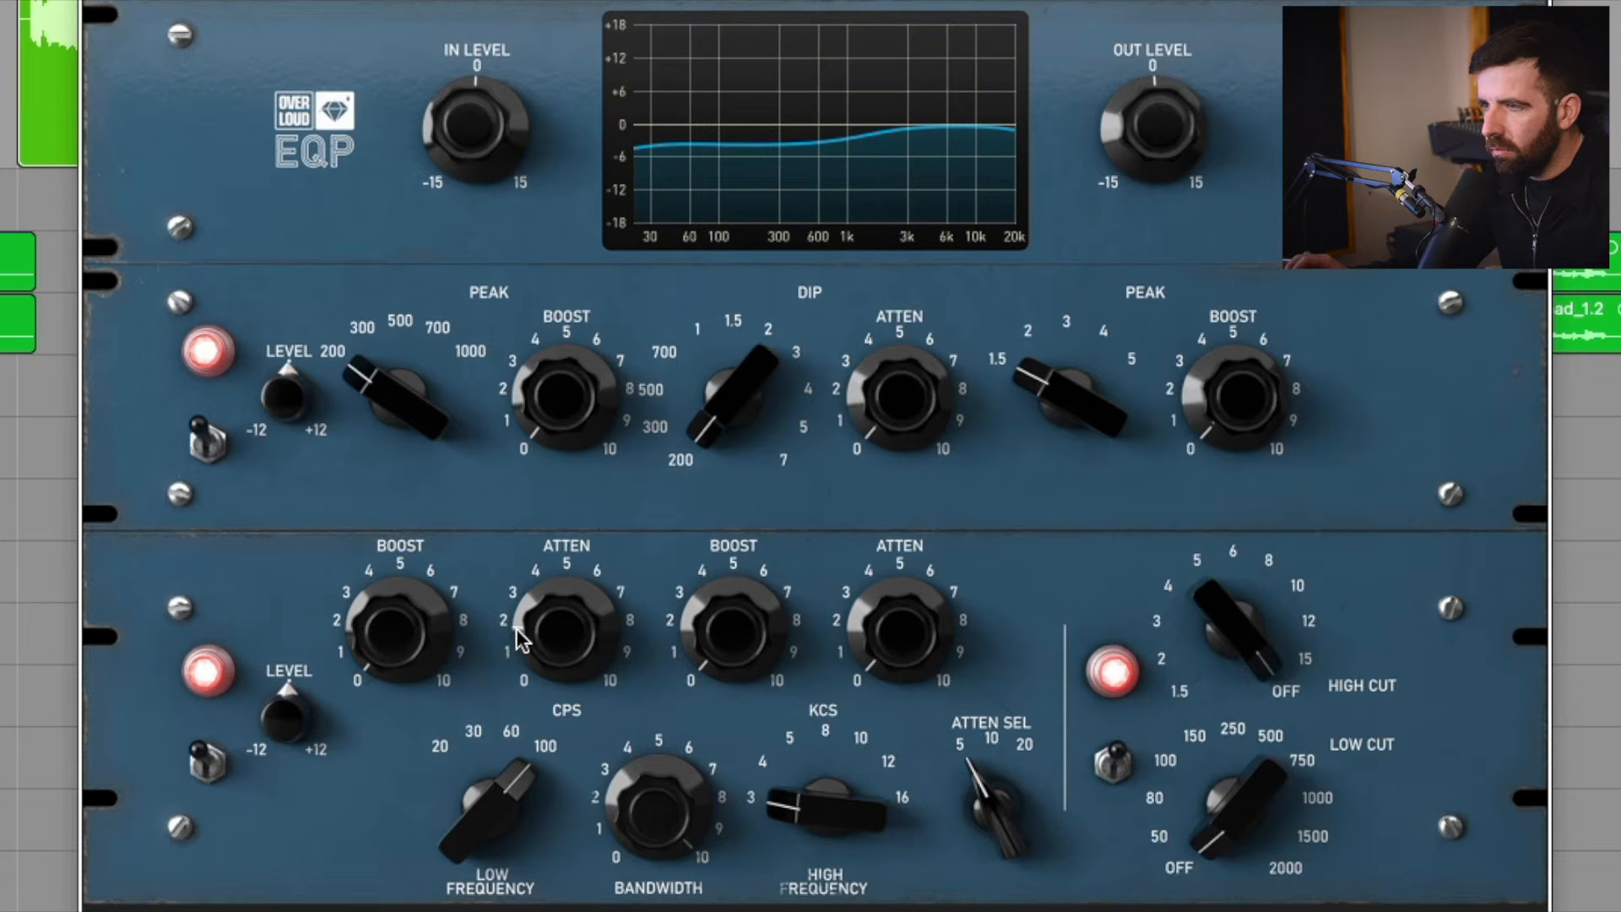
pyautogui.scroll(1, 557, 631)
pyautogui.scroll(3, 560, 640)
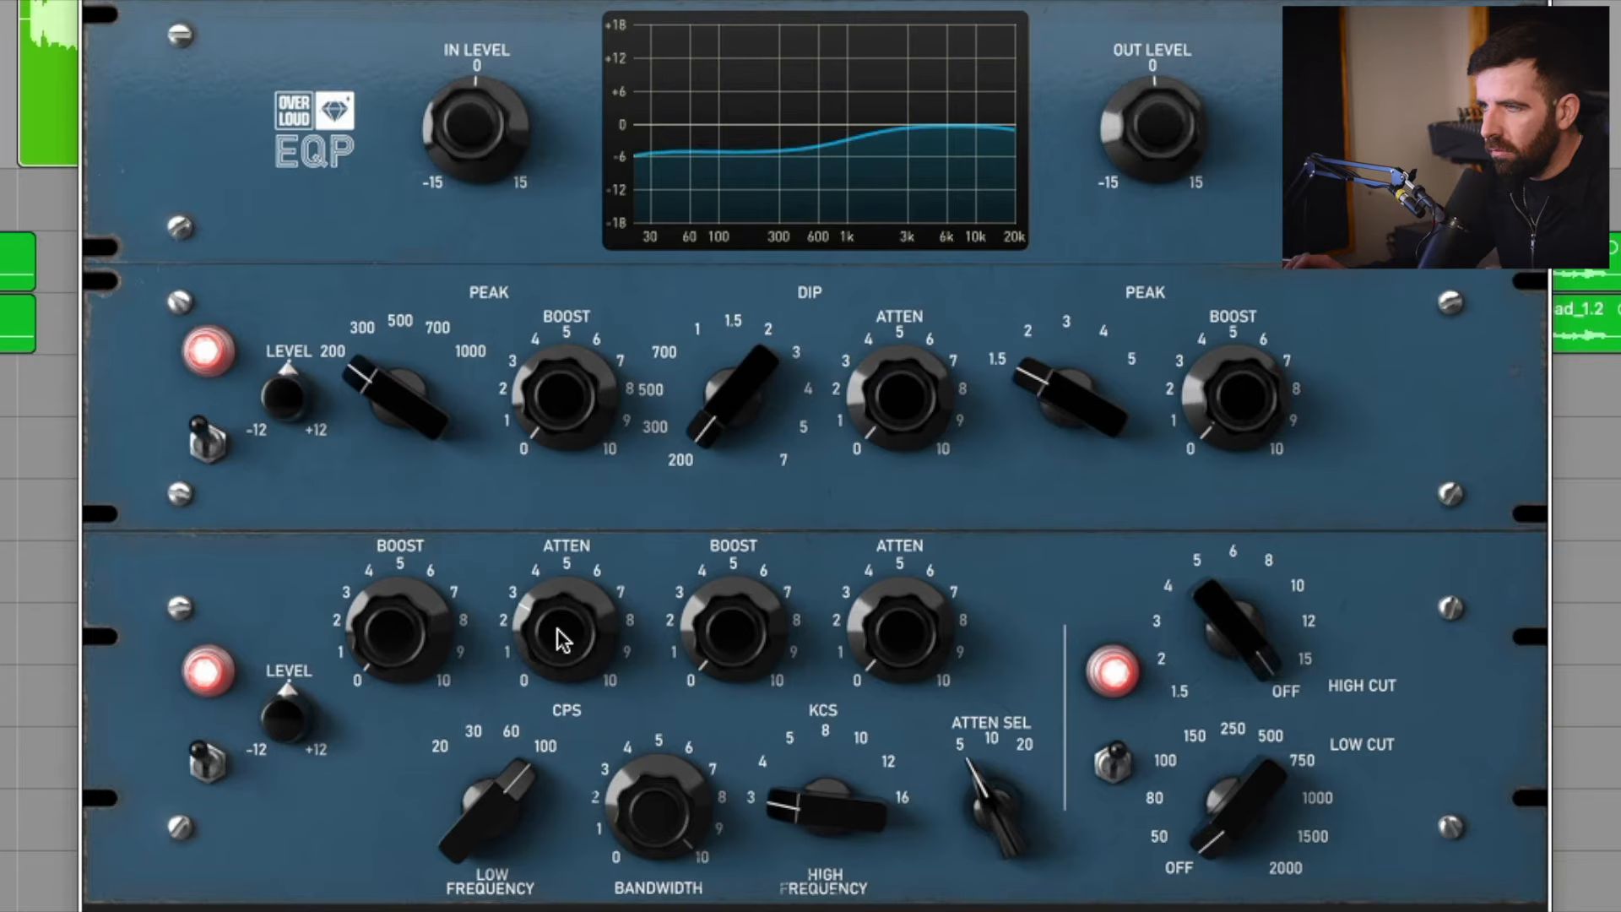
# Try the low attenuation at 20, then settle the low frequency on 60.
pyautogui.scroll(-3, 492, 829)
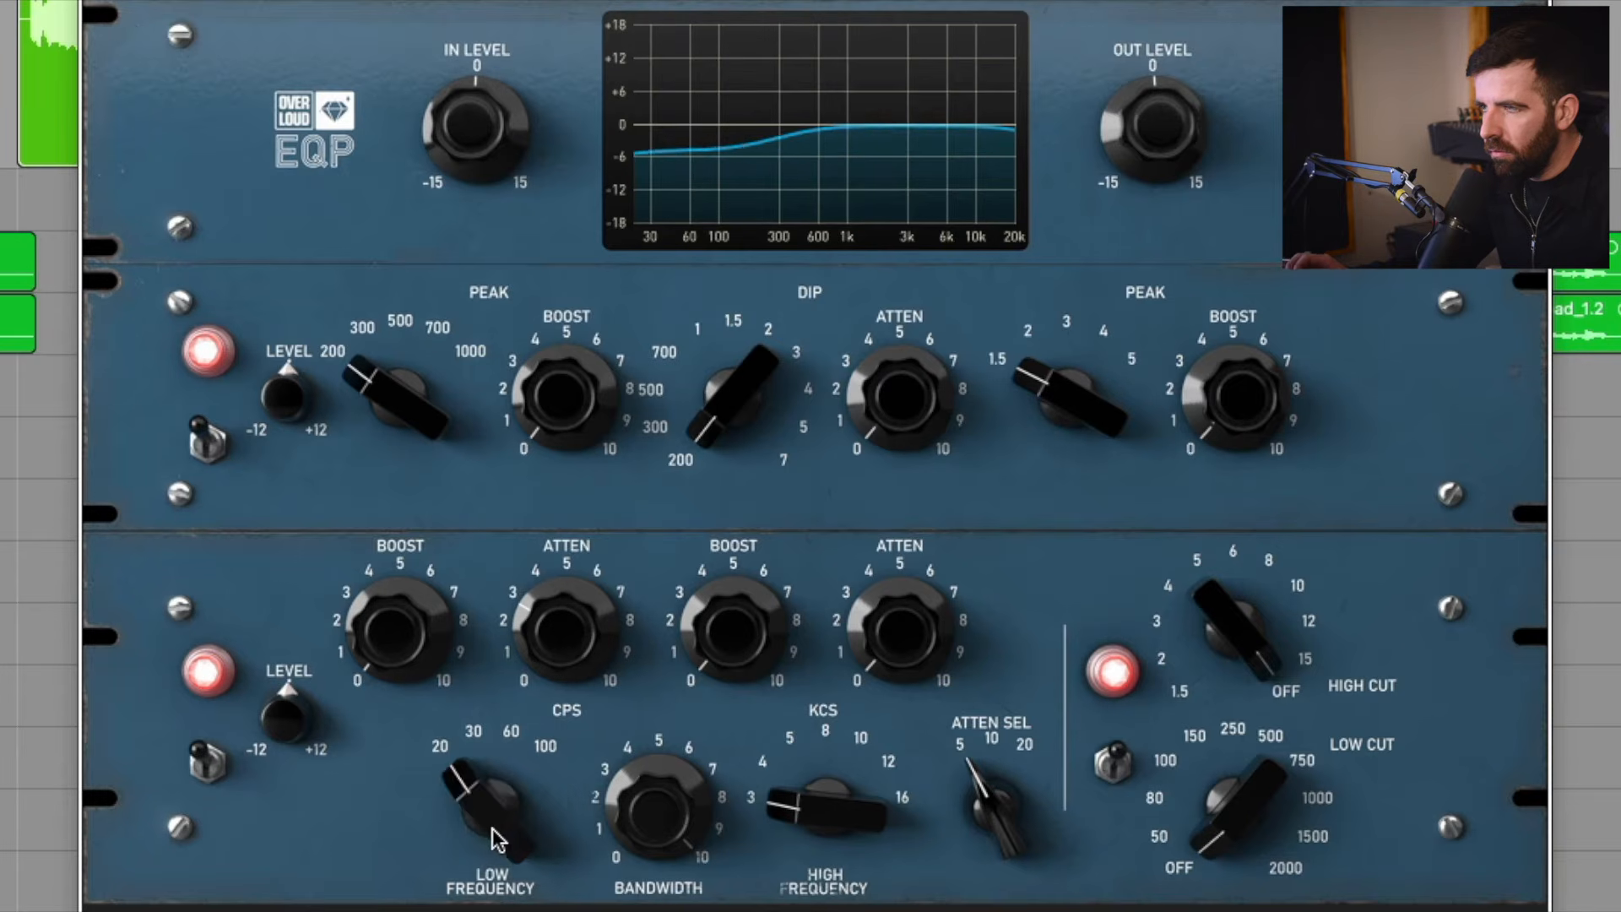
pyautogui.scroll(2, 492, 829)
pyautogui.scroll(-2, 554, 616)
pyautogui.scroll(-1, 557, 626)
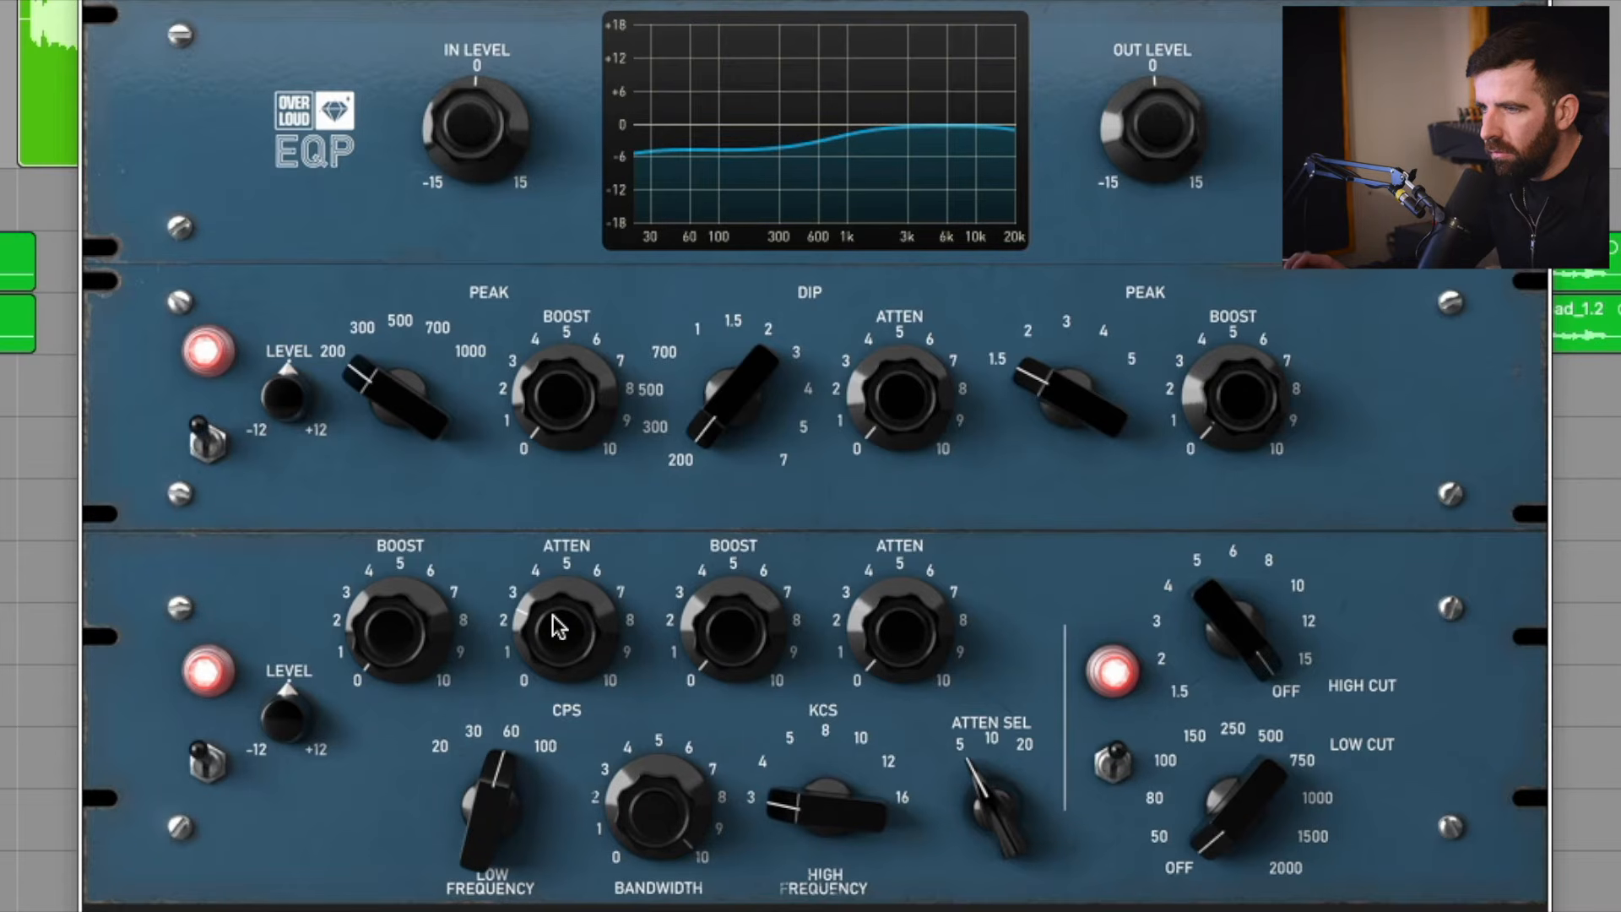
# Solo the vocal and compare the low attenuation at 100 and 60, finishing on 60.
pyautogui.press('s')
pyautogui.scroll(2, 553, 617)
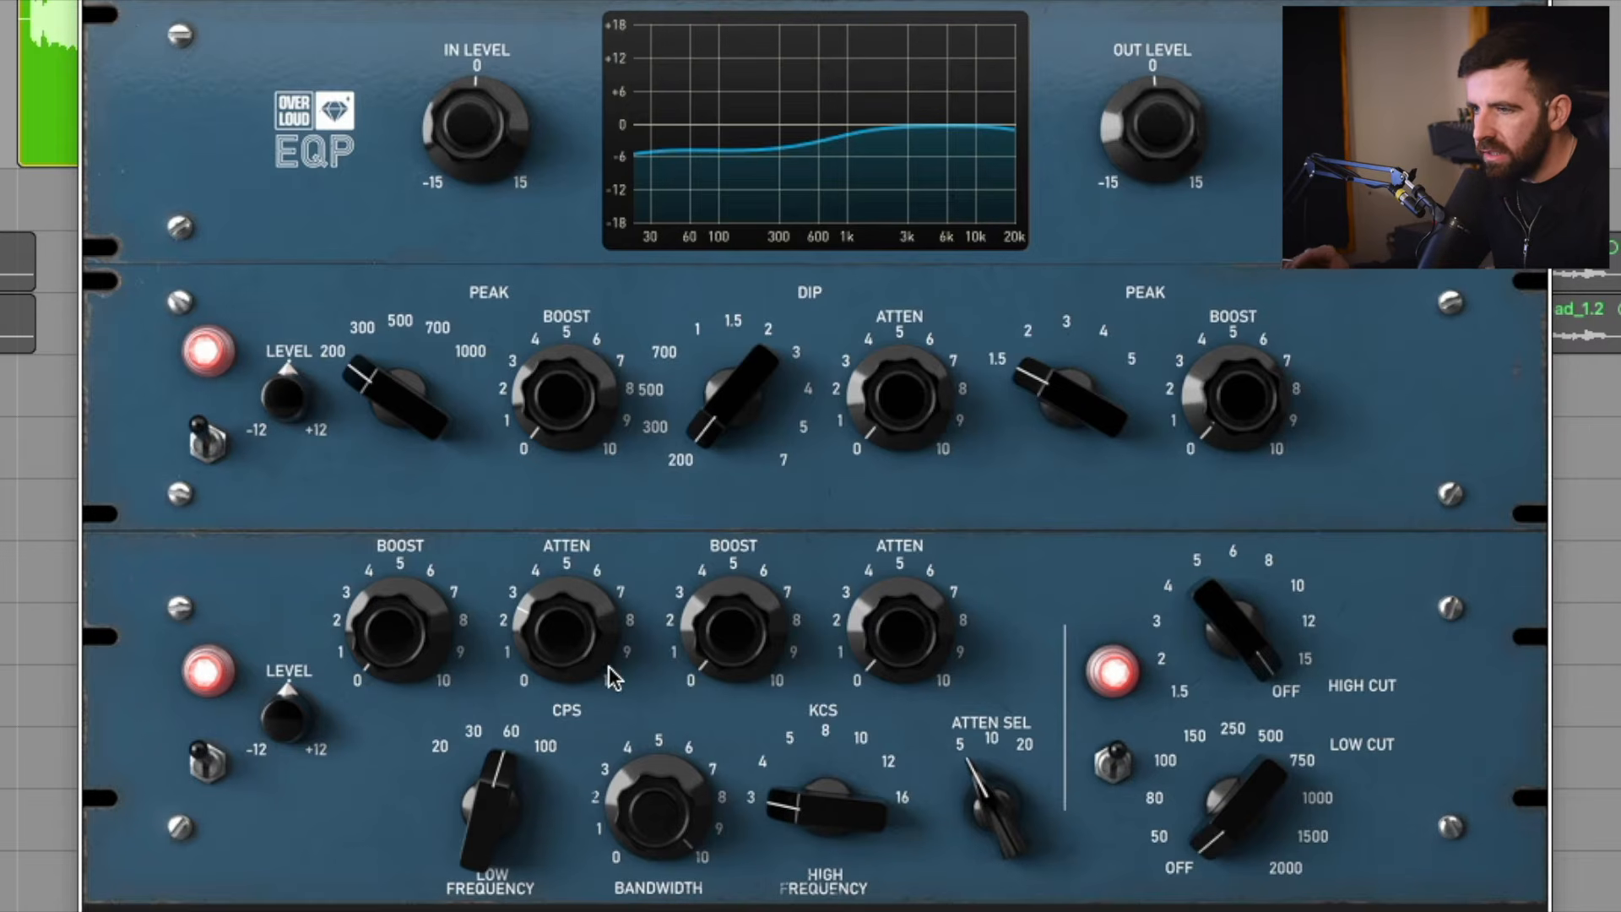
pyautogui.moveTo(498, 807); pyautogui.dragTo(504, 793)
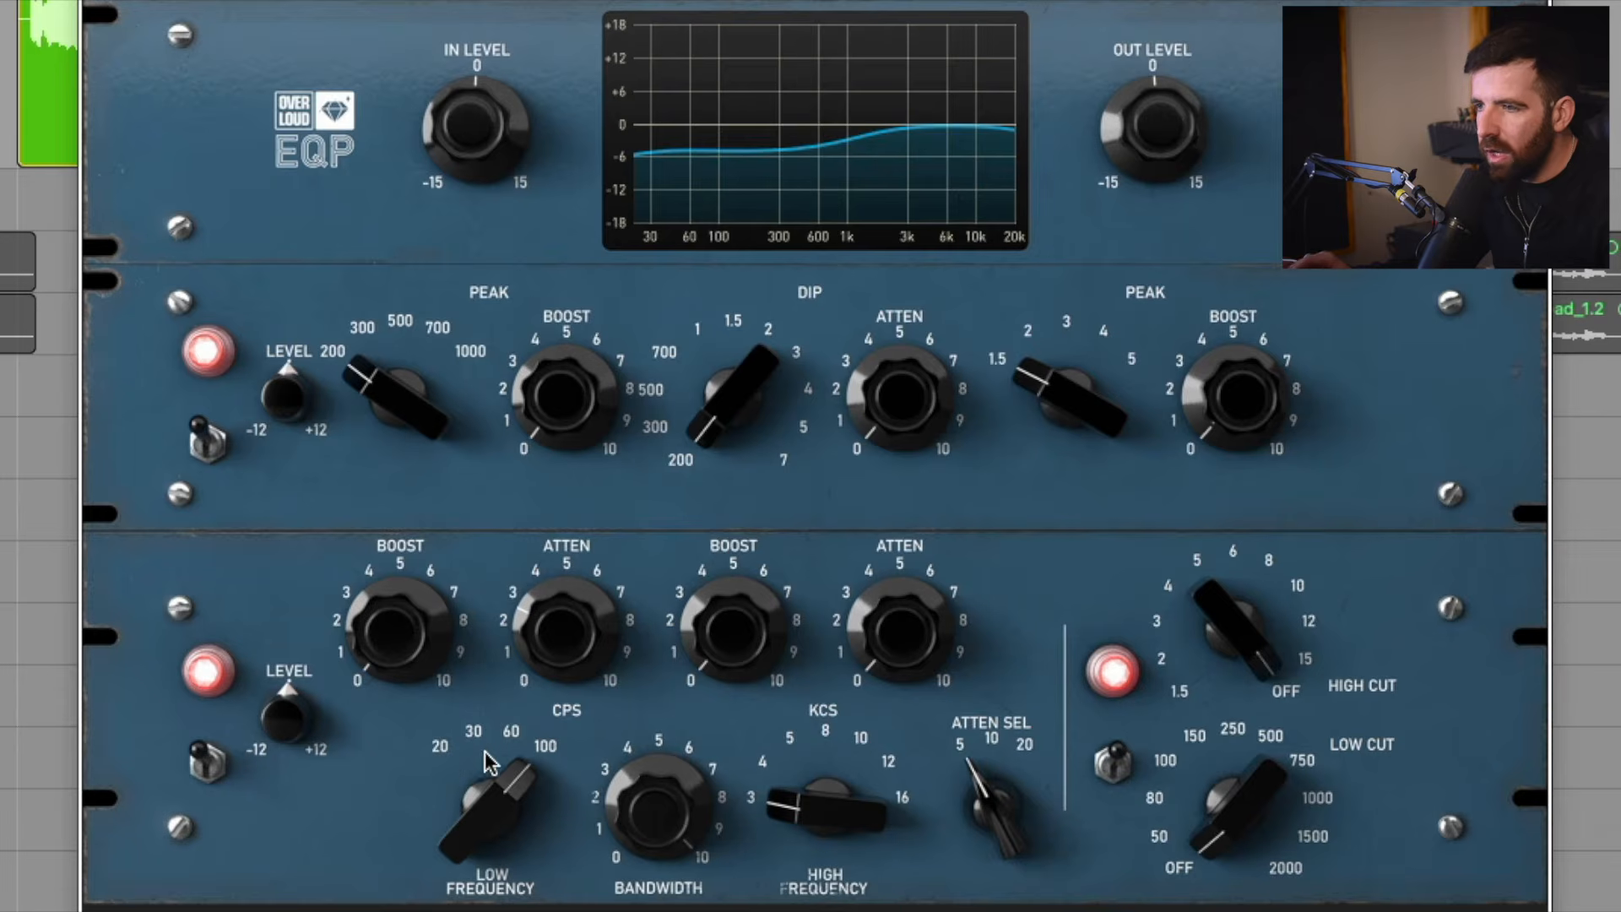
pyautogui.click(511, 819)
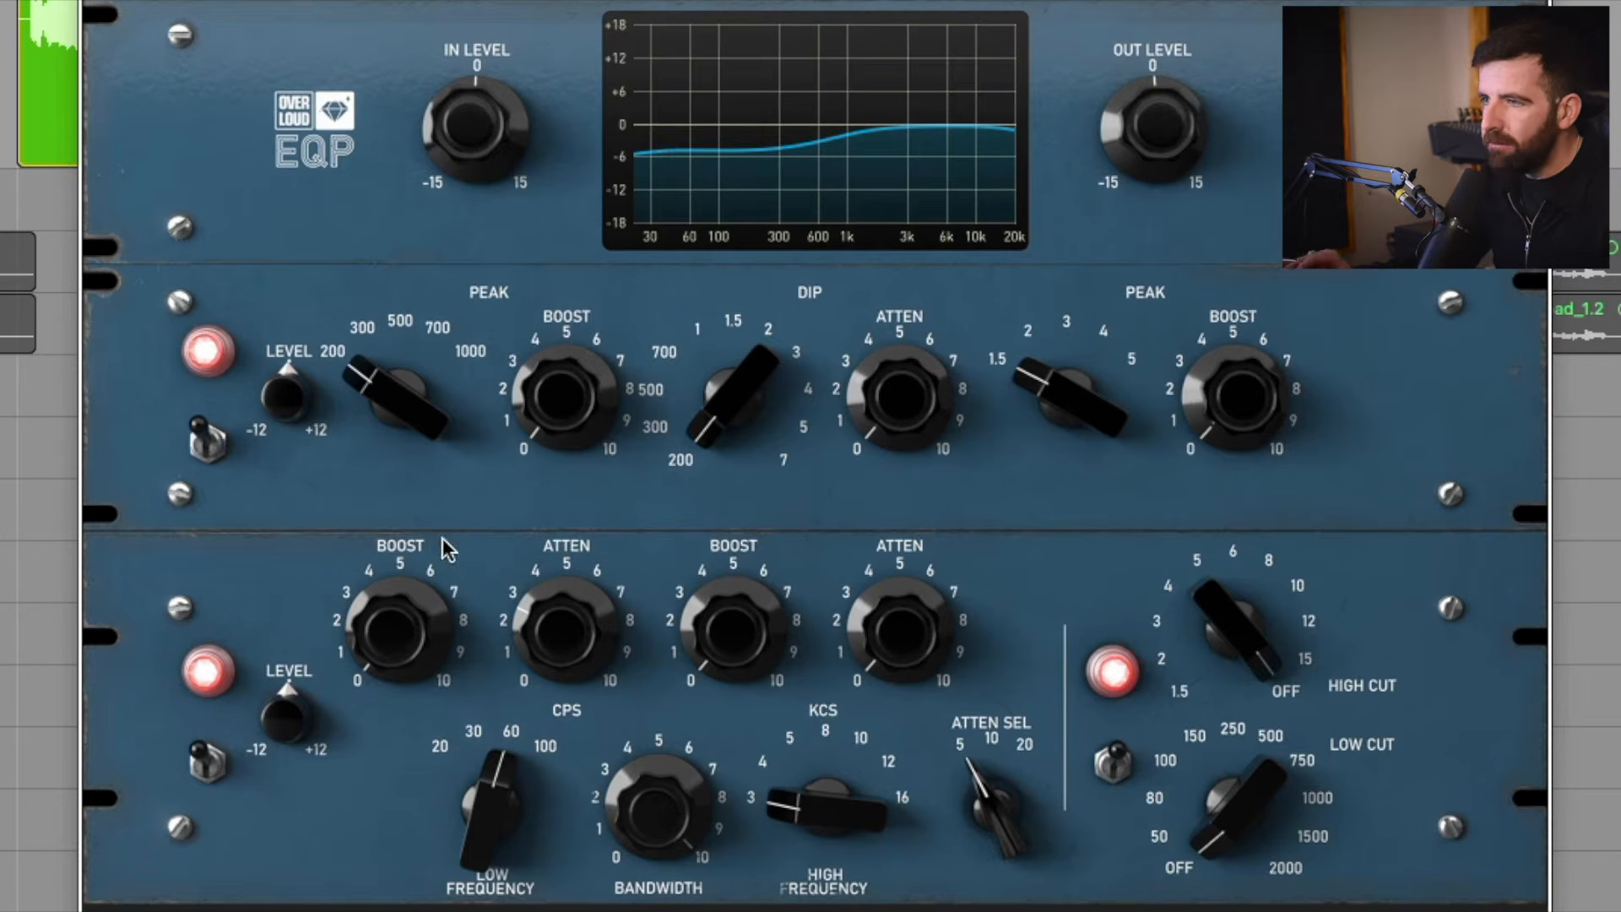
pyautogui.moveTo(491, 808)
pyautogui.mouseDown()
pyautogui.moveTo(491, 828)
pyautogui.moveTo(491, 808)
pyautogui.mouseUp()
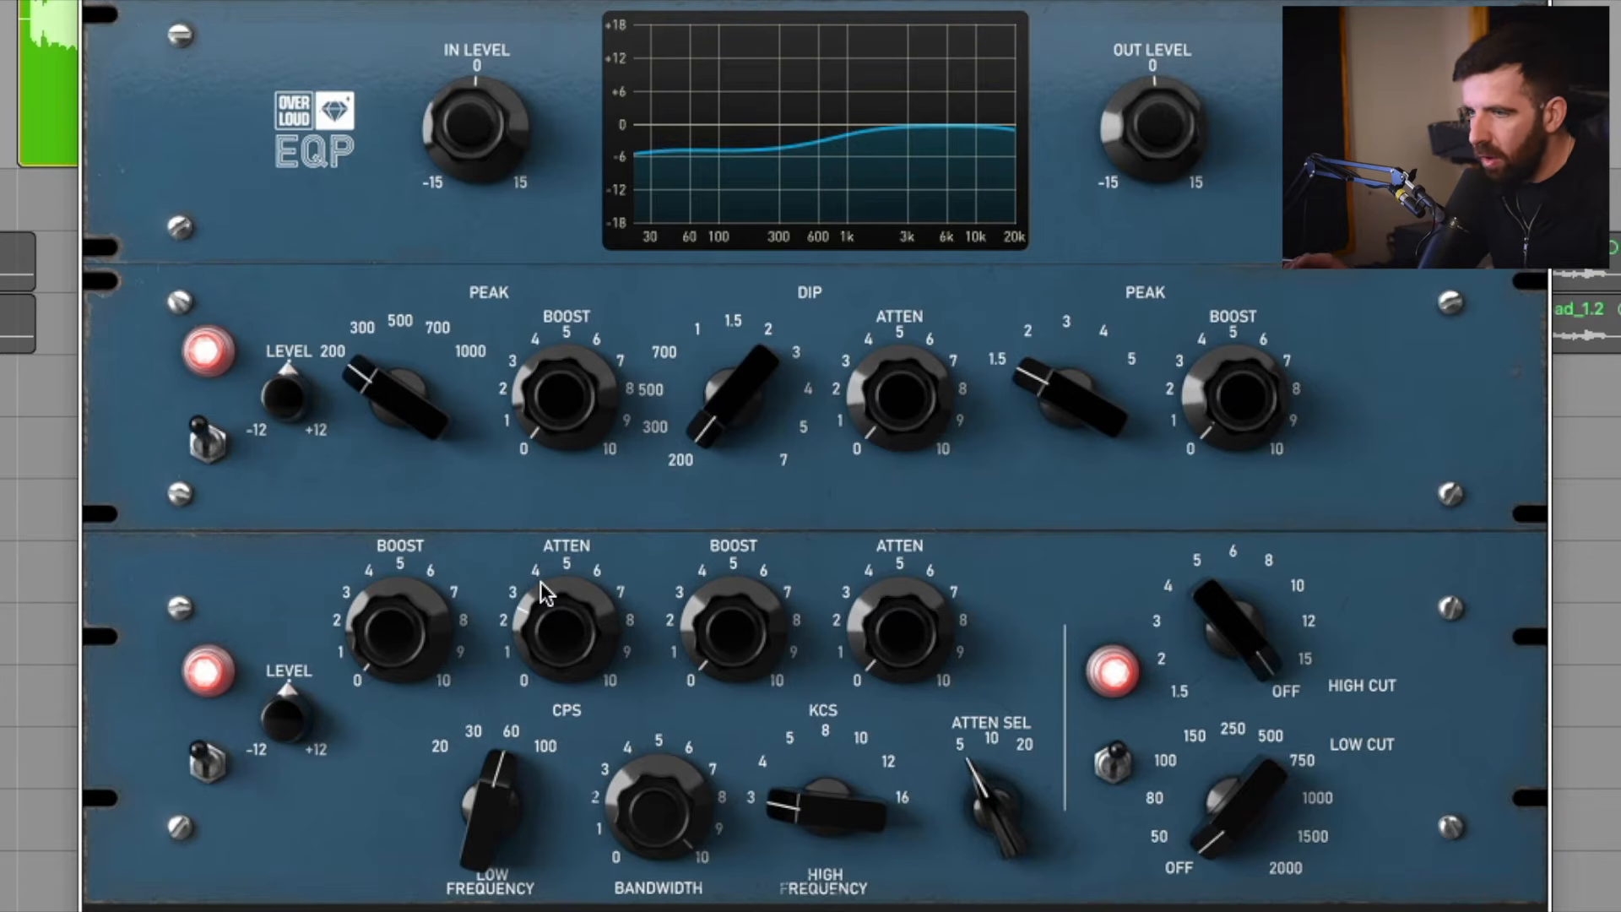
# Compare the vocal, soloed and in the mix, with the Gem EQP low/high section bypassed and active.
pyautogui.click(201, 770)
pyautogui.click(203, 773)
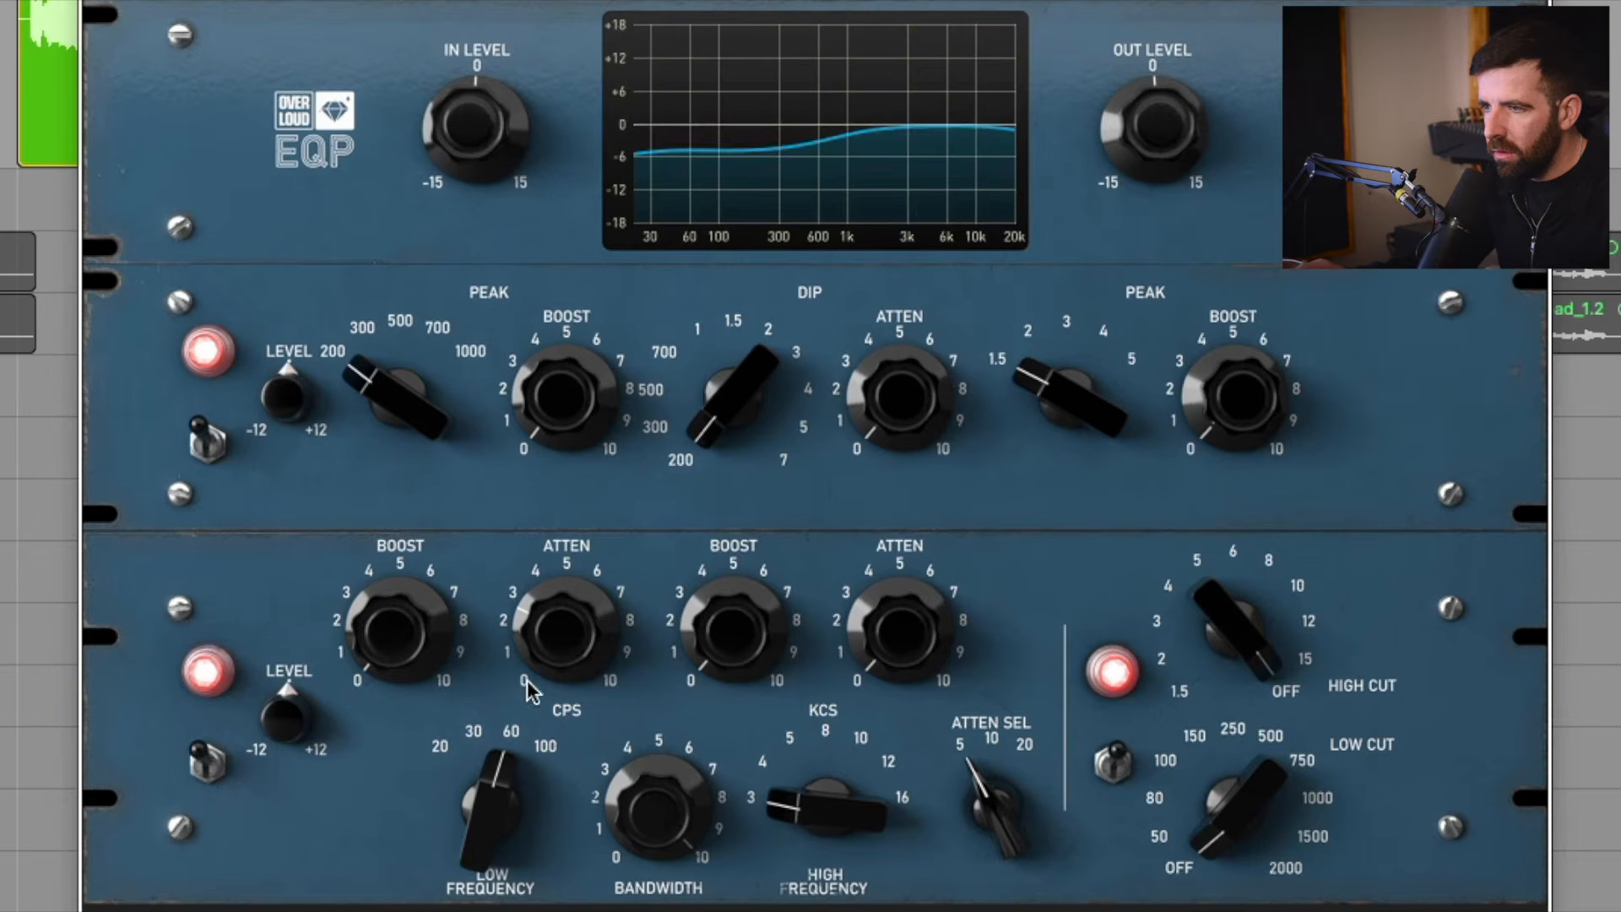
pyautogui.click(211, 764)
pyautogui.click(209, 778)
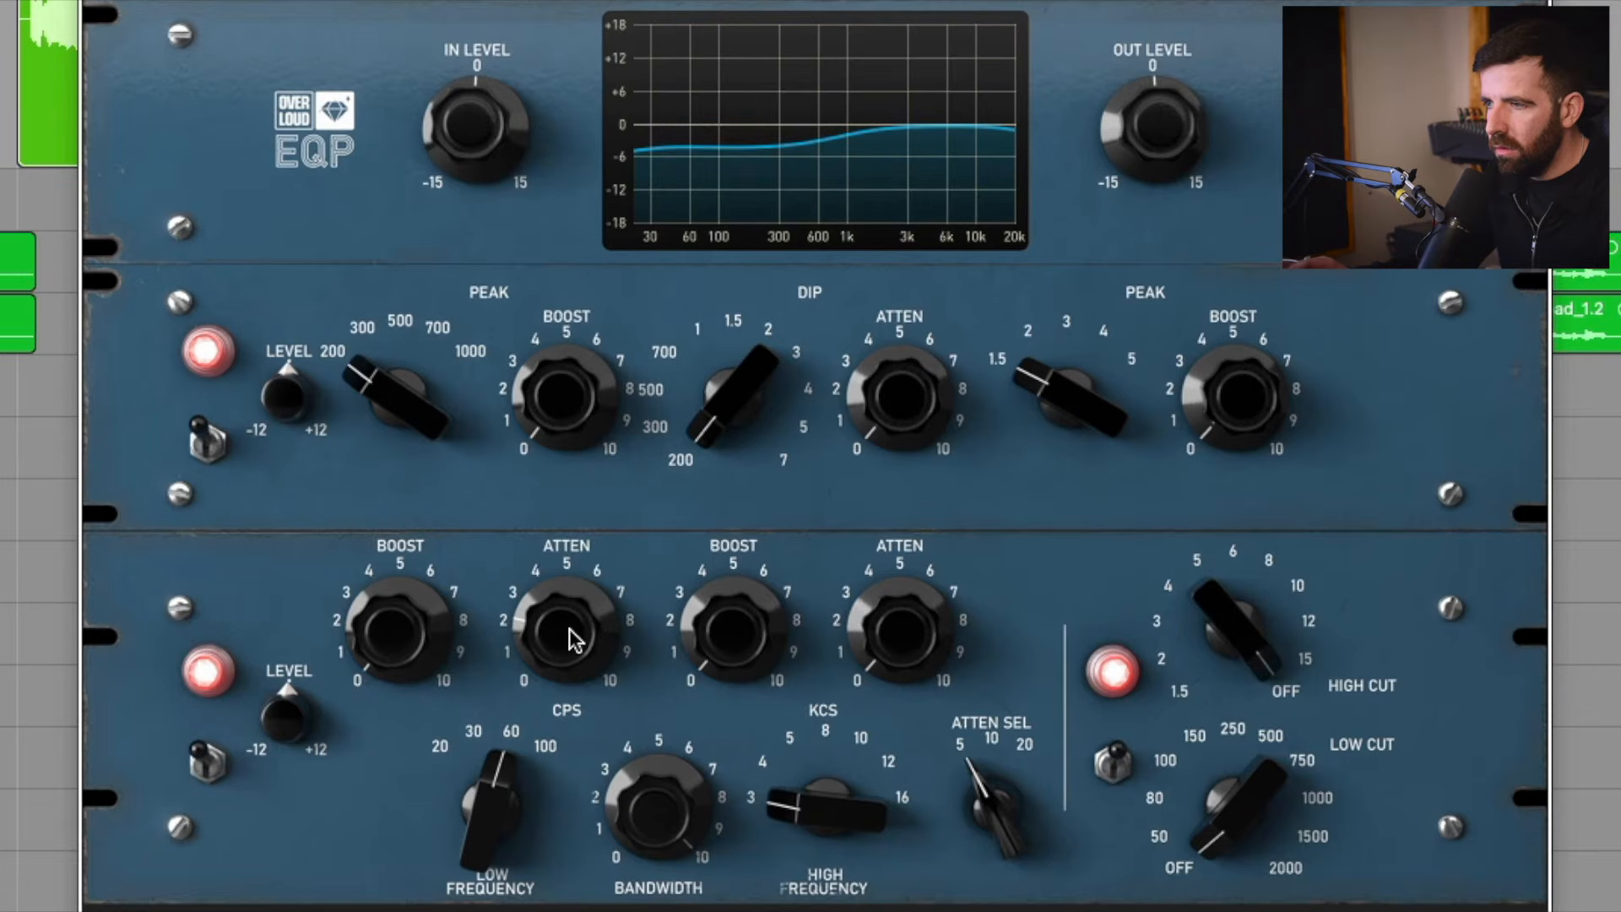
pyautogui.click(210, 770)
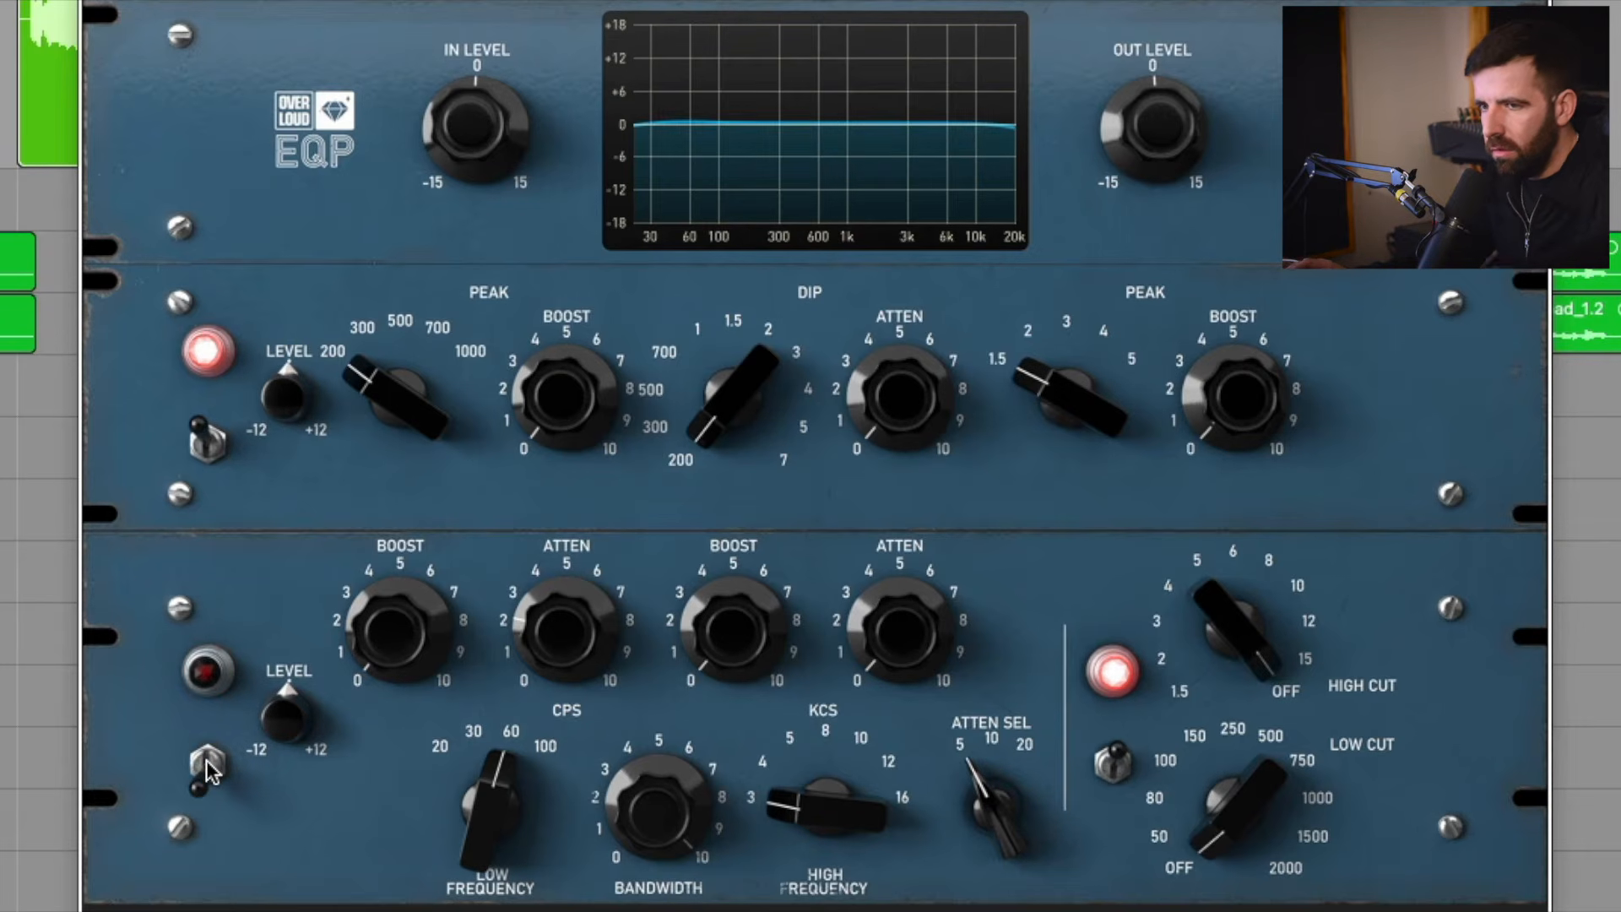
pyautogui.click(209, 771)
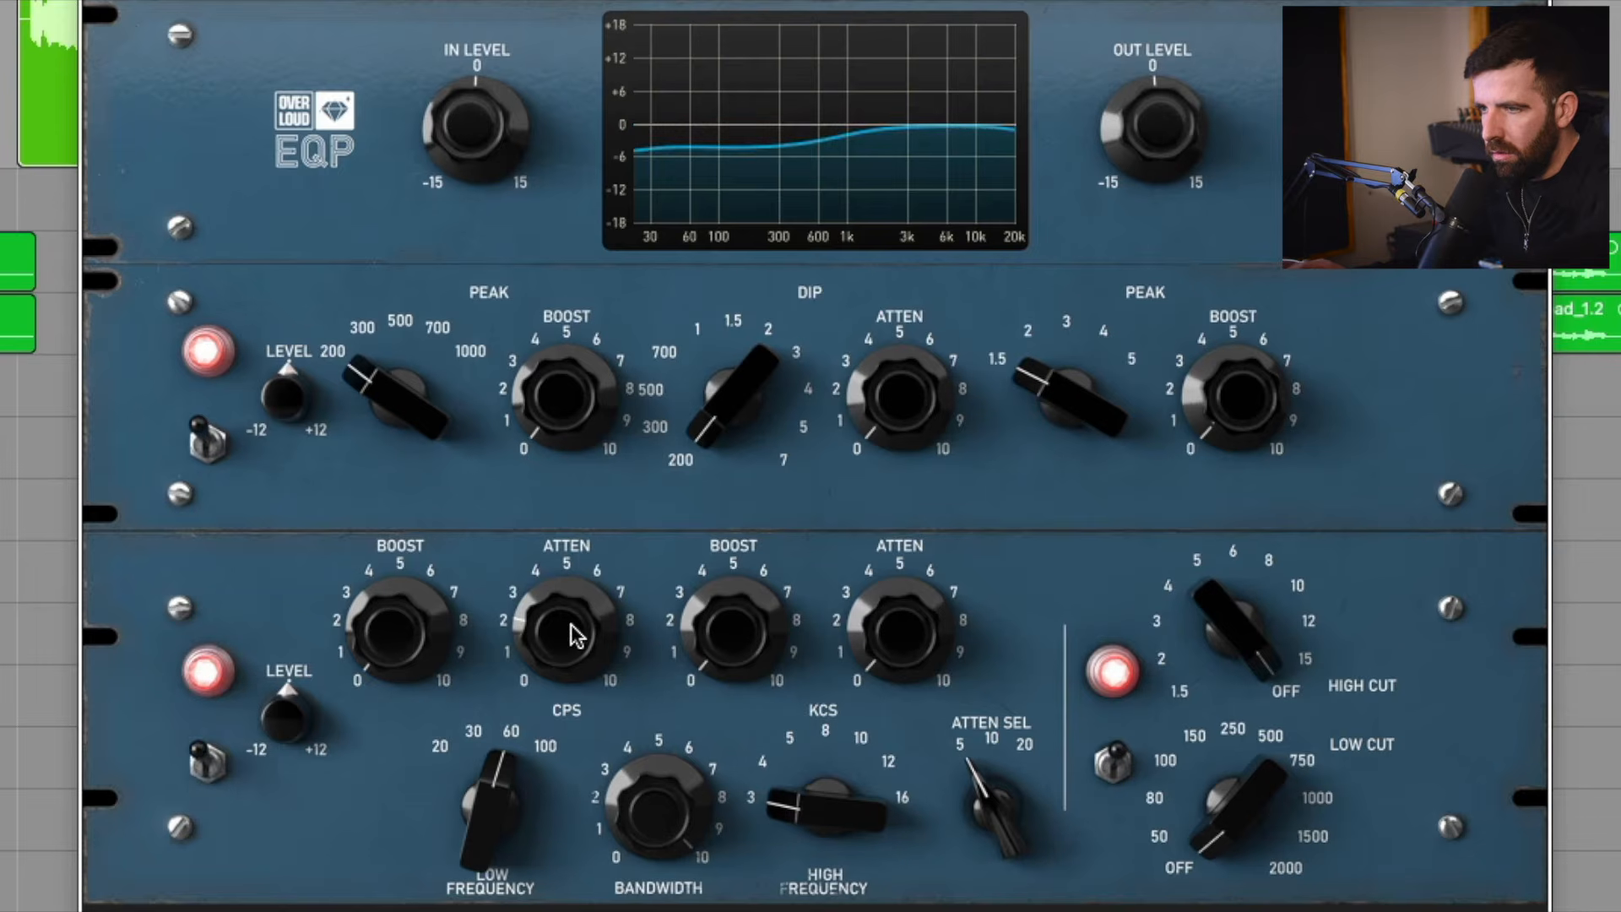
# Ease the low attenuation to about 2, then solo the vocal and compare the low/high section bypassed and active.
pyautogui.moveTo(564, 631); pyautogui.dragTo(564, 642)
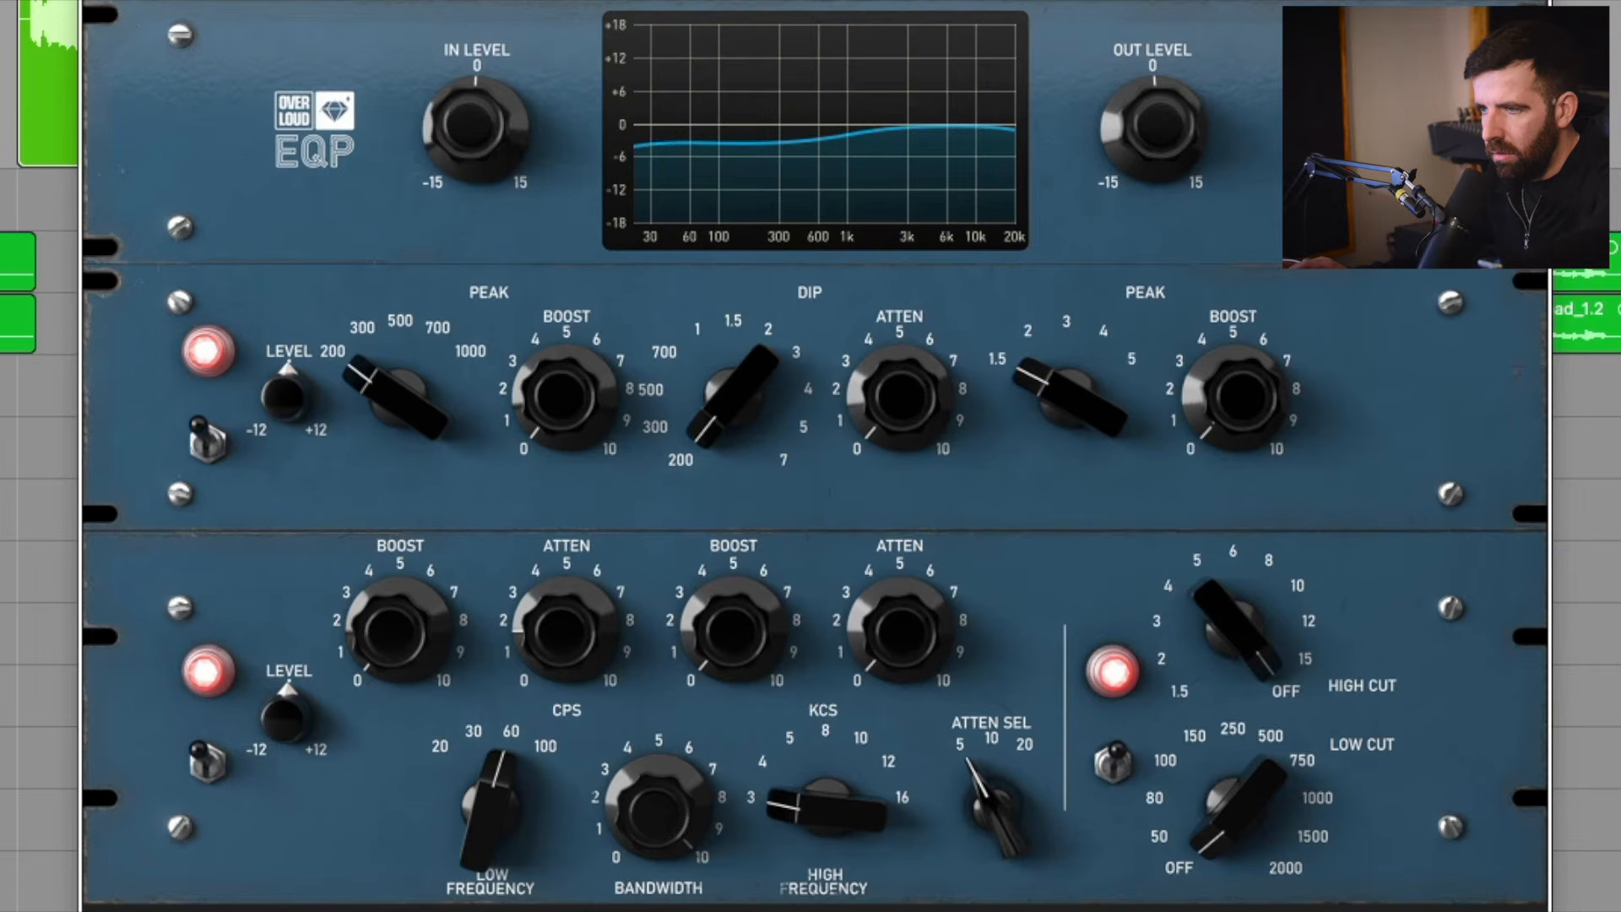
pyautogui.moveTo(564, 635); pyautogui.dragTo(564, 632)
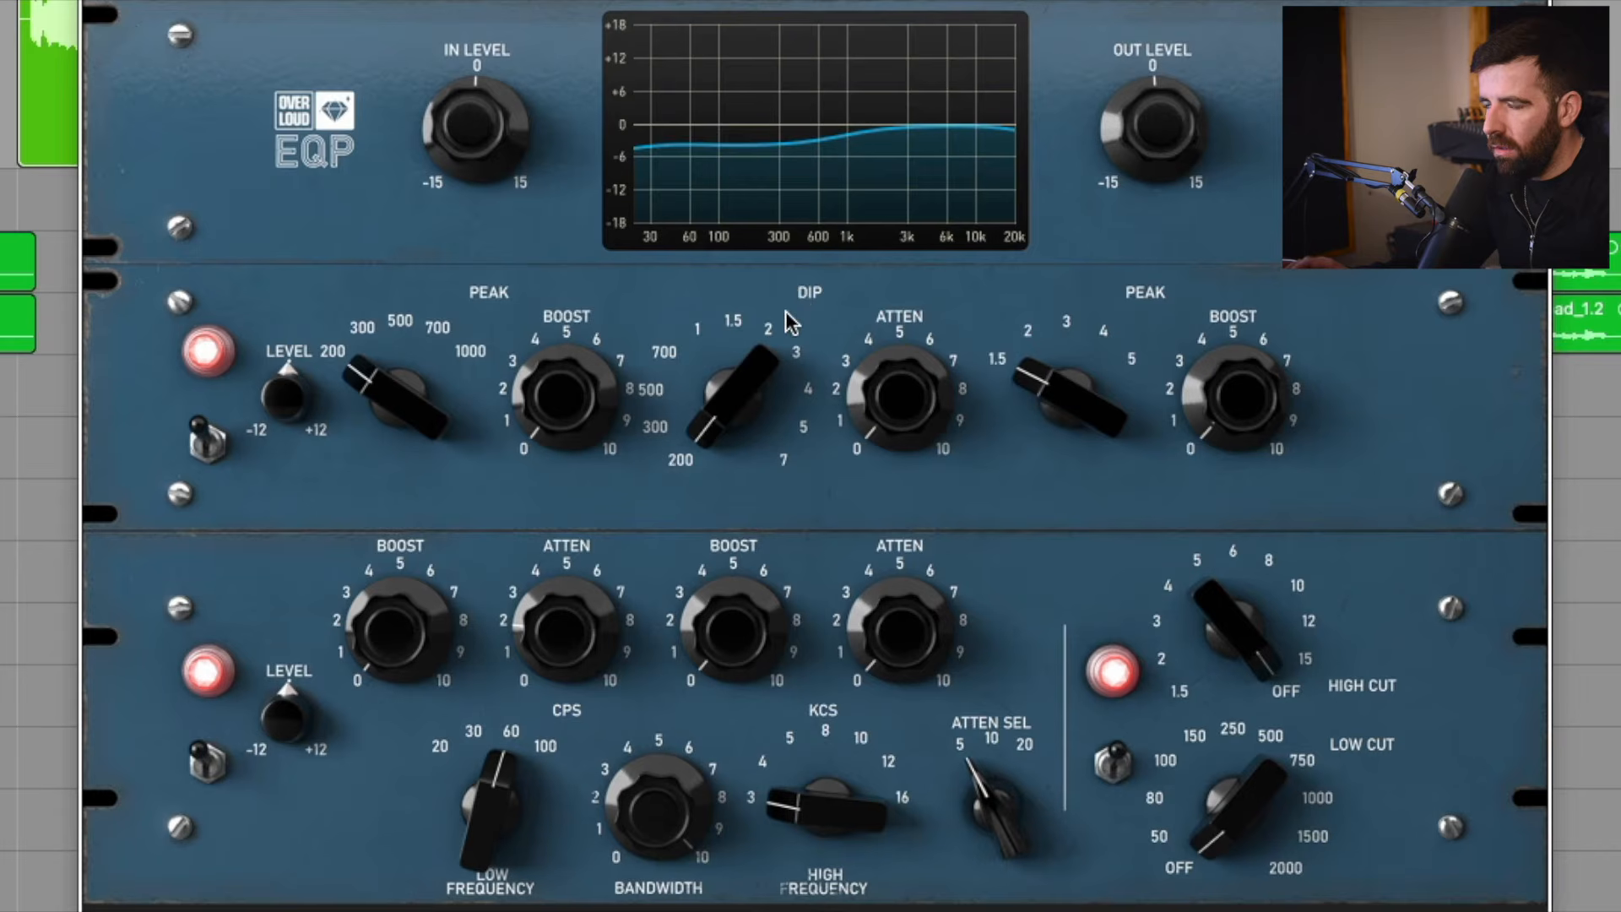
pyautogui.press('s')
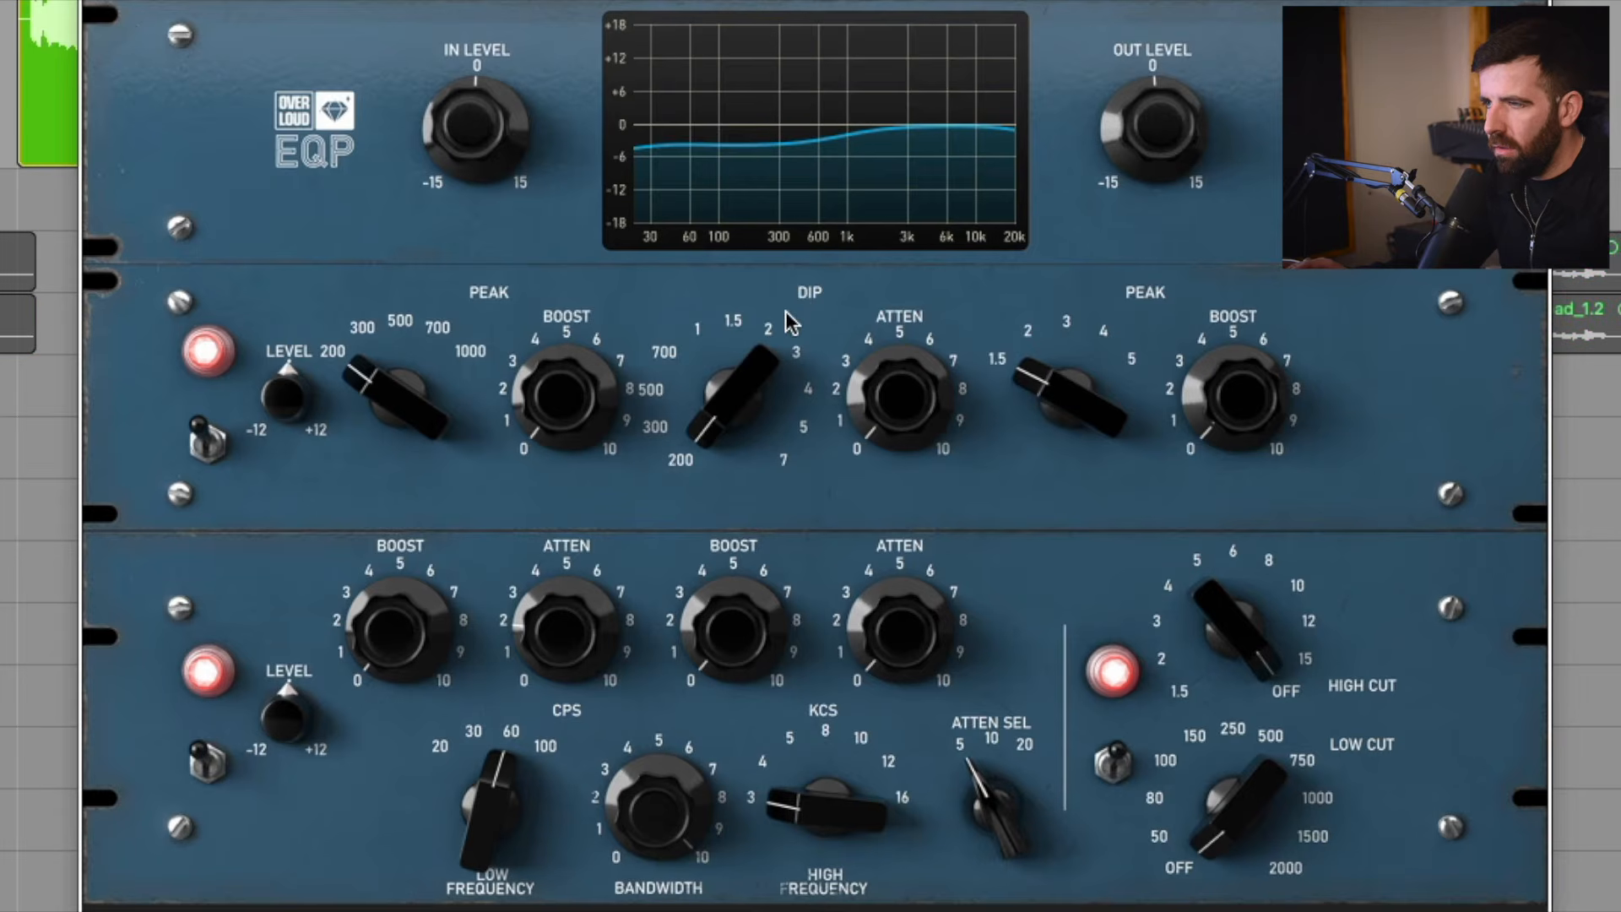
pyautogui.click(205, 765)
pyautogui.click(206, 764)
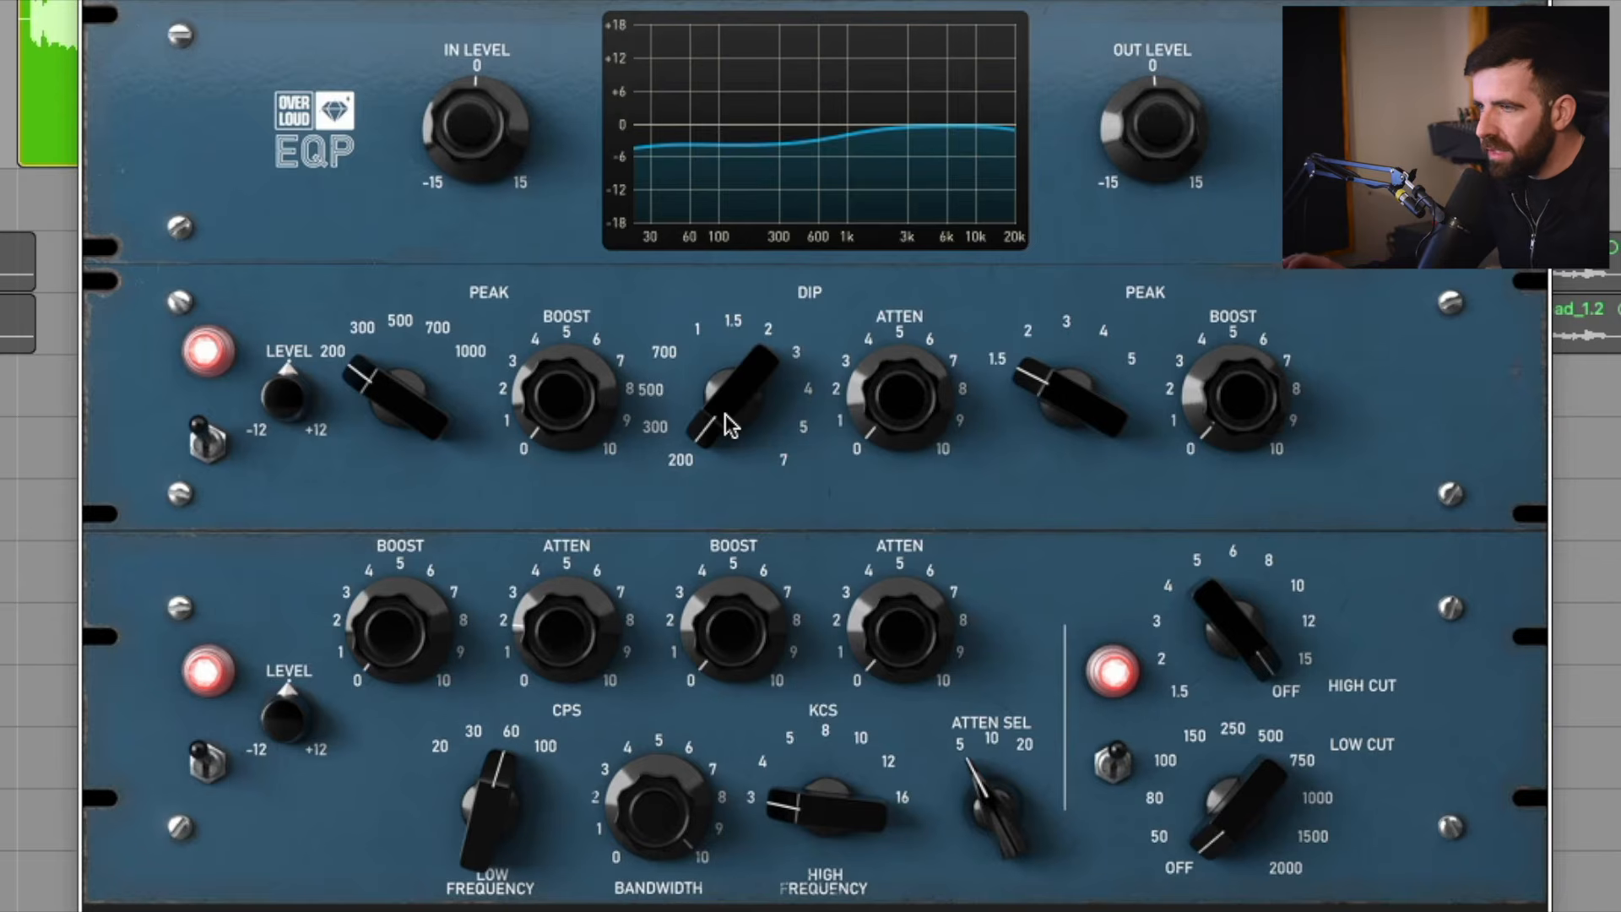
# Set the midrange section's dip frequency to 2 and its attenuation to about 5.5.
pyautogui.moveTo(724, 423)
pyautogui.mouseDown()
pyautogui.moveTo(724, 439)
pyautogui.moveTo(728, 417)
pyautogui.mouseUp()
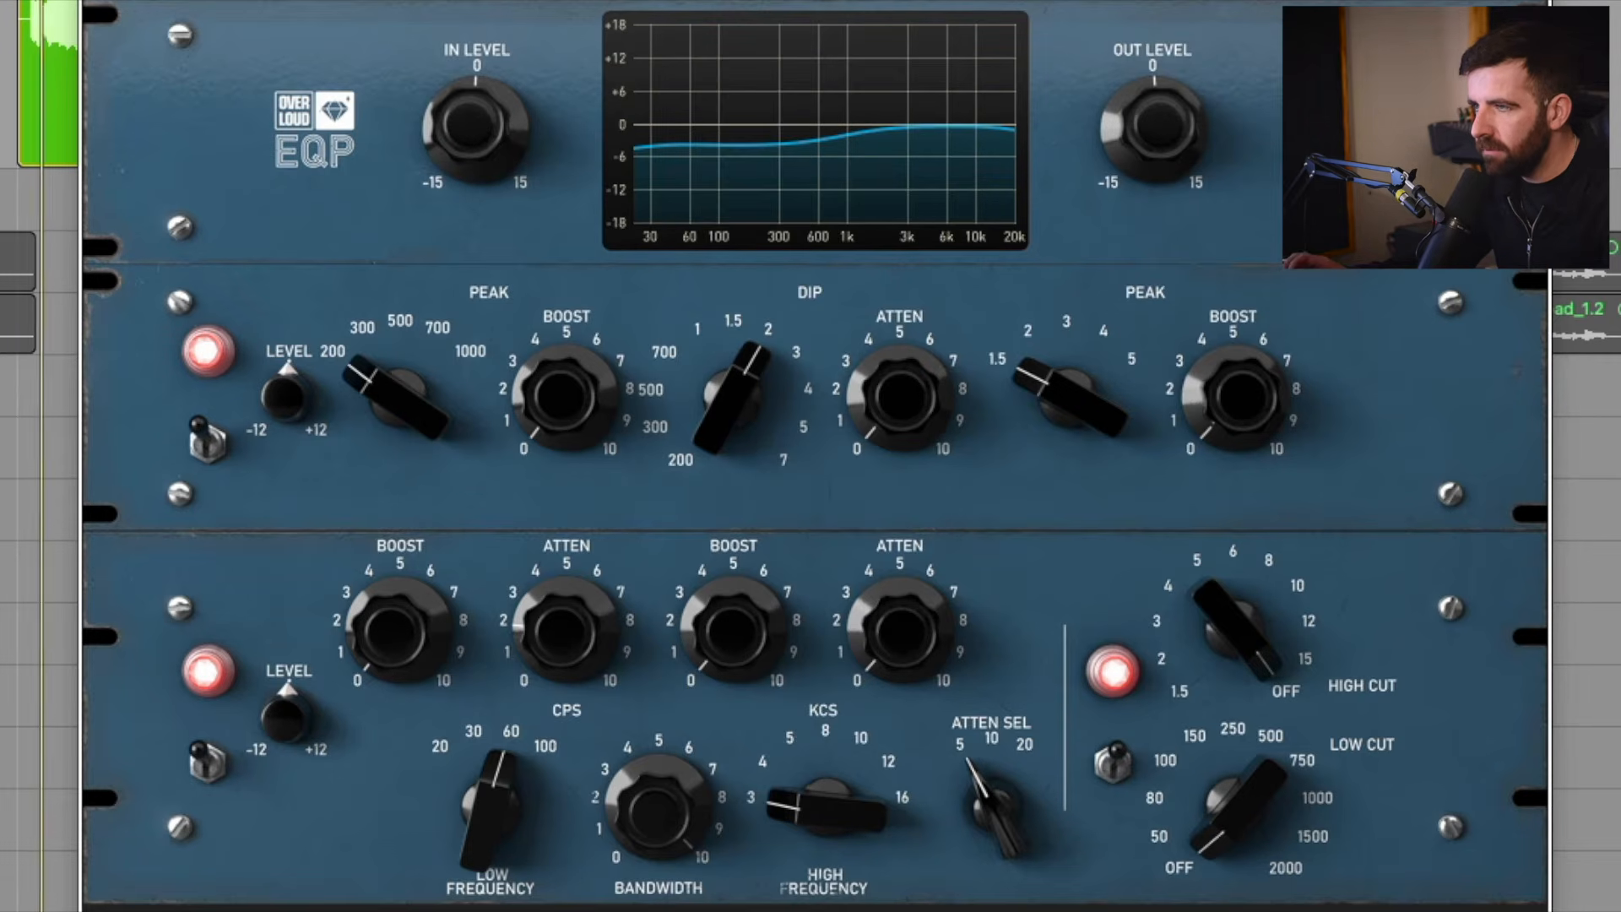
pyautogui.moveTo(901, 397)
pyautogui.mouseDown()
pyautogui.moveTo(901, 278)
pyautogui.moveTo(892, 410)
pyautogui.mouseUp()
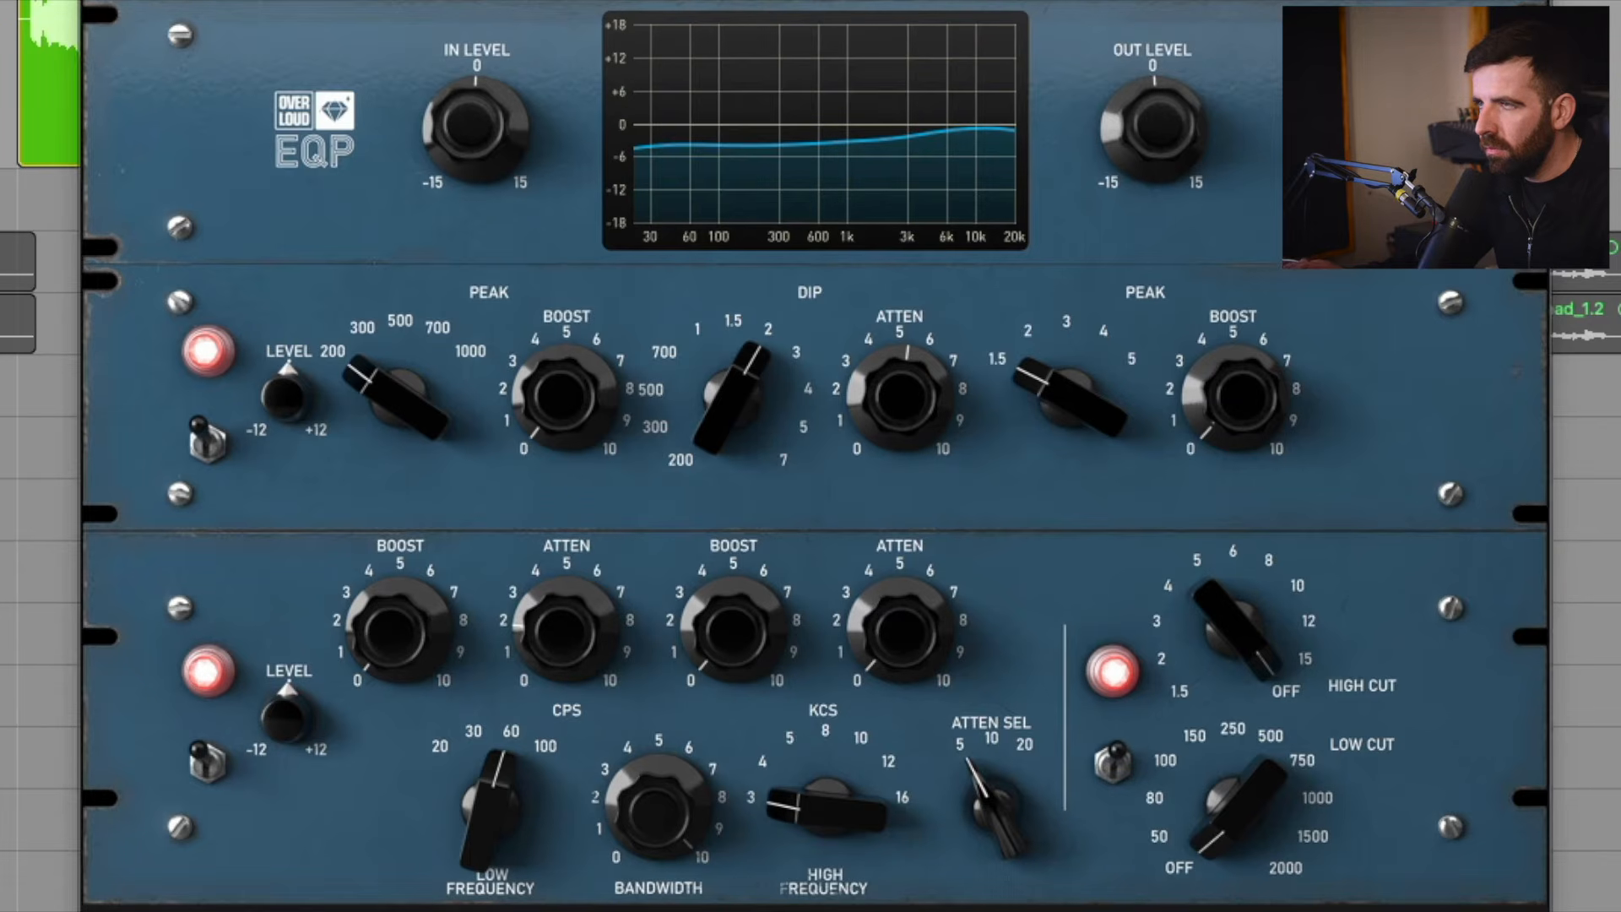
pyautogui.moveTo(878, 402); pyautogui.dragTo(879, 395)
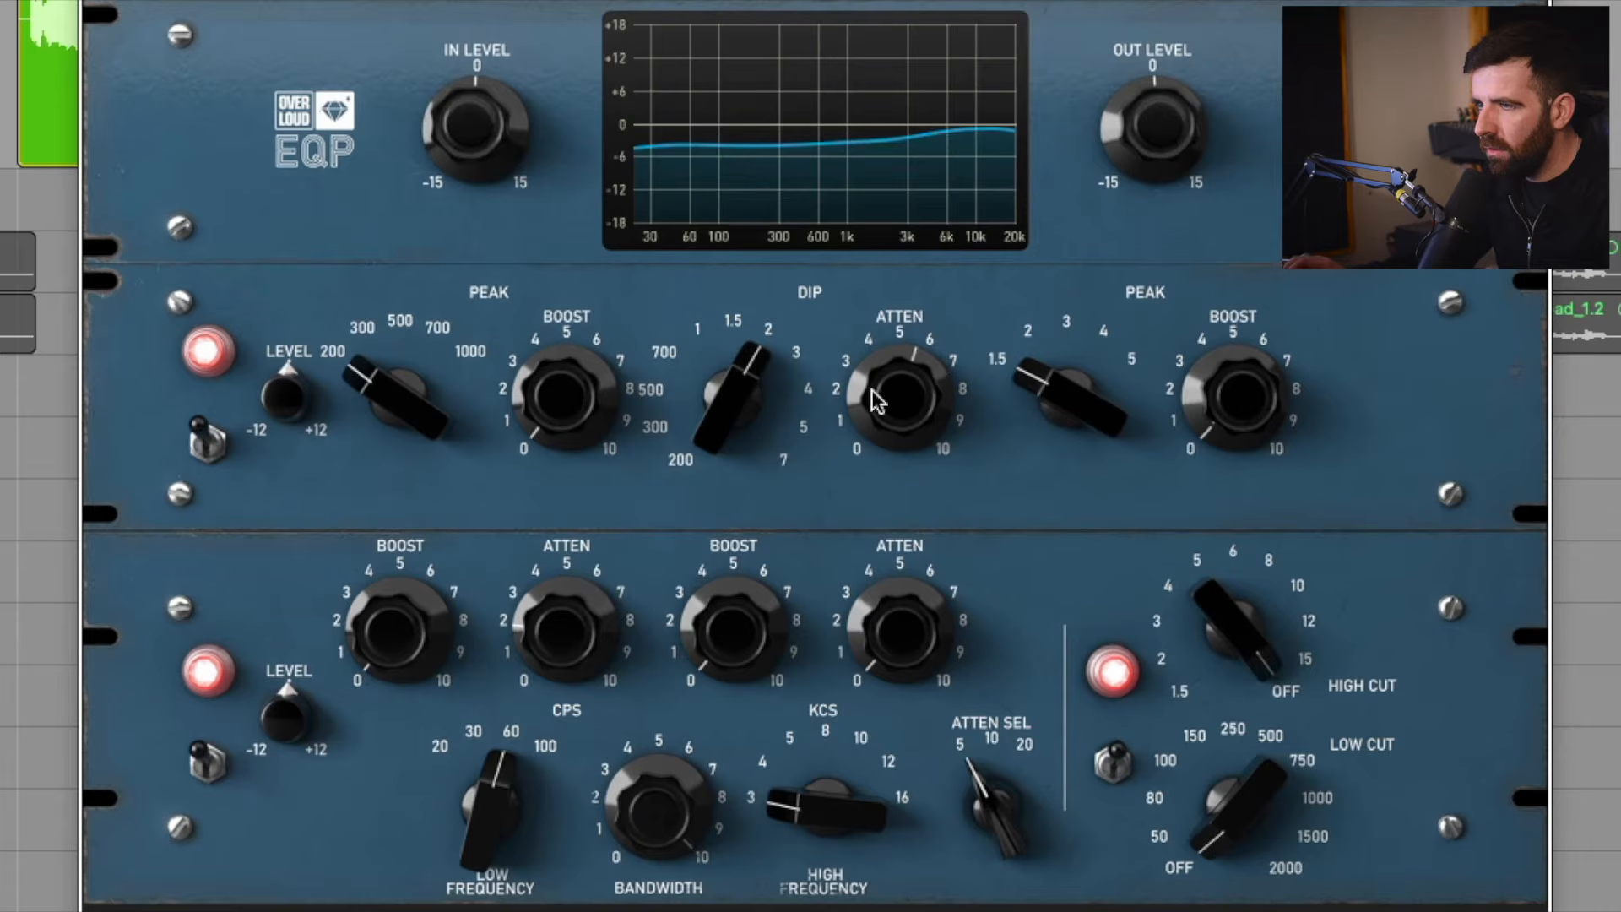
# Compare the midrange section bypassed and active, soloed and in the mix, easing the dip attenuation to about 5.
pyautogui.click(215, 447)
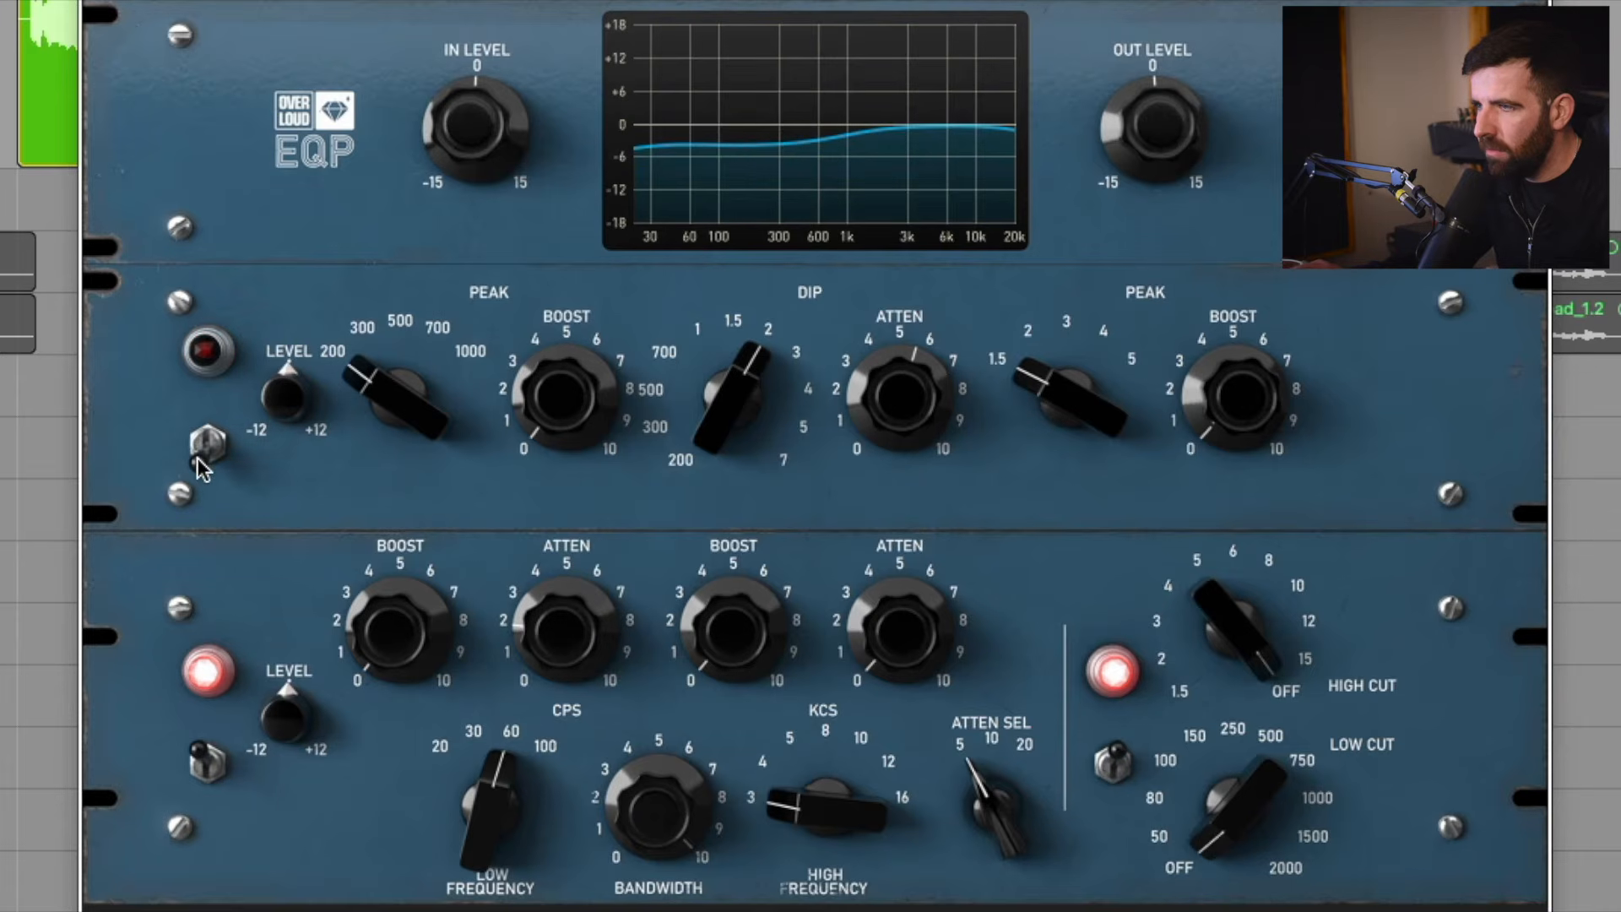
pyautogui.click(203, 443)
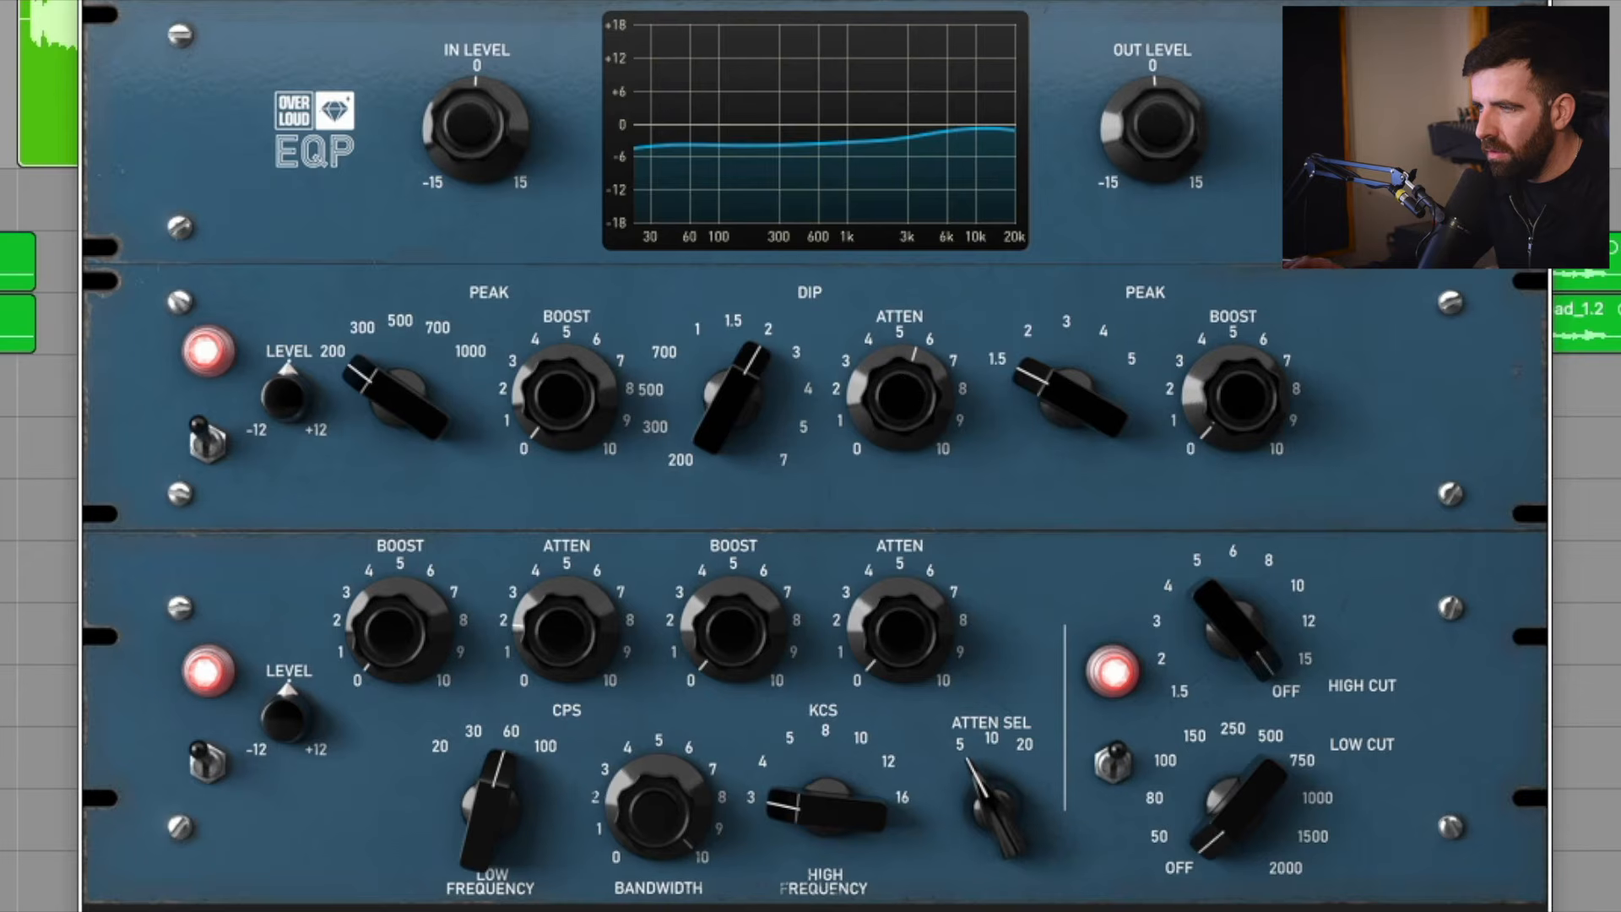
pyautogui.moveTo(900, 397); pyautogui.dragTo(900, 407)
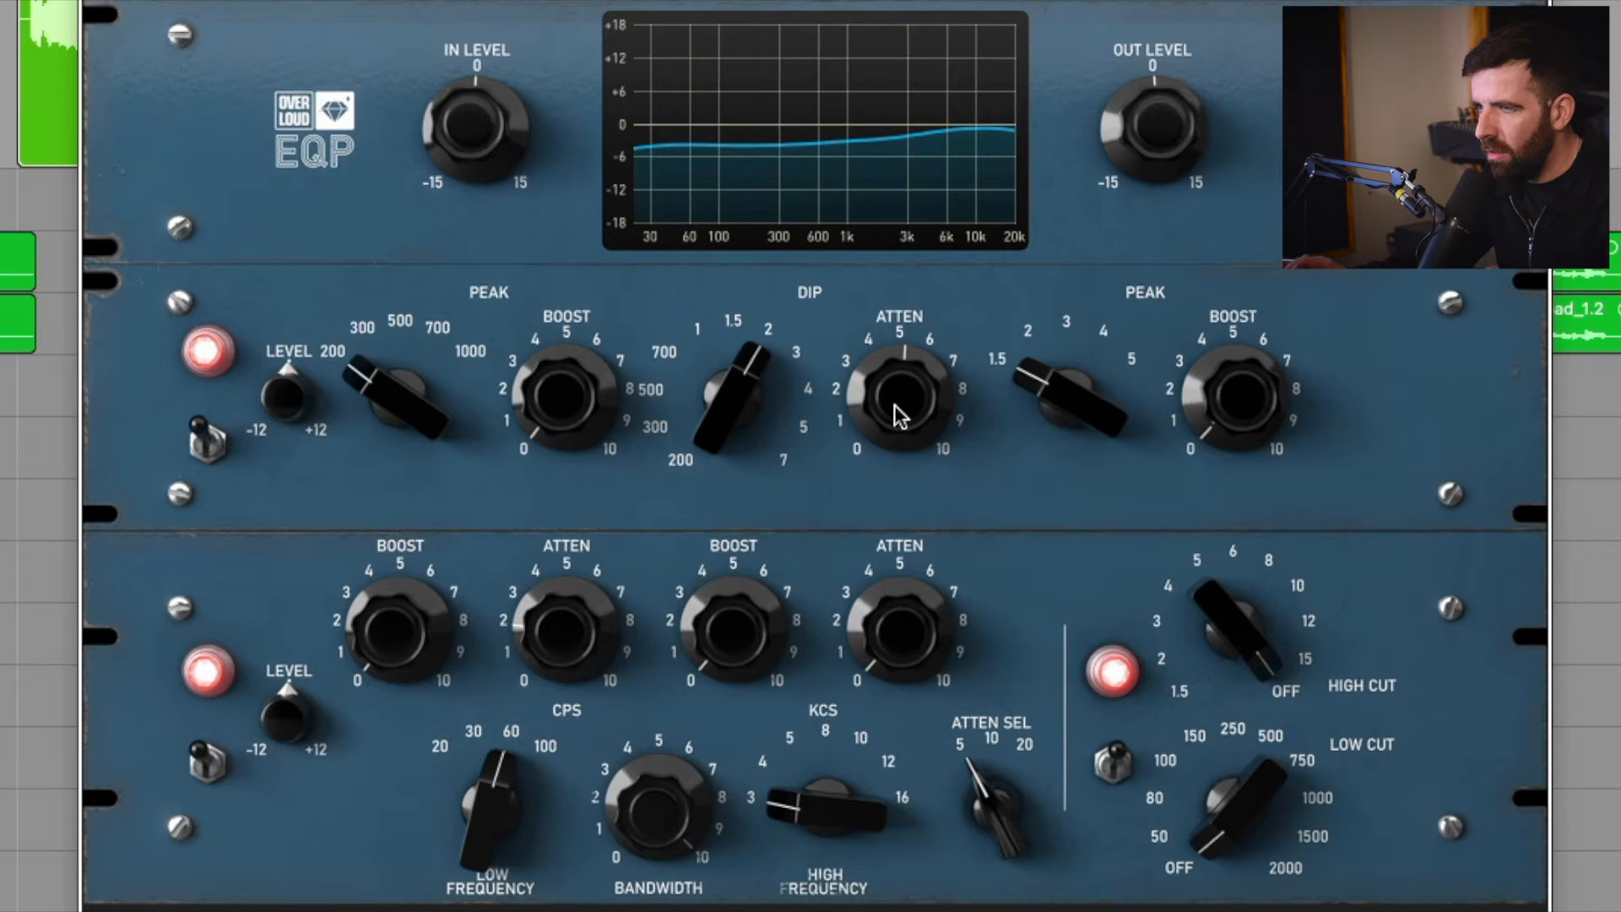
pyautogui.click(209, 441)
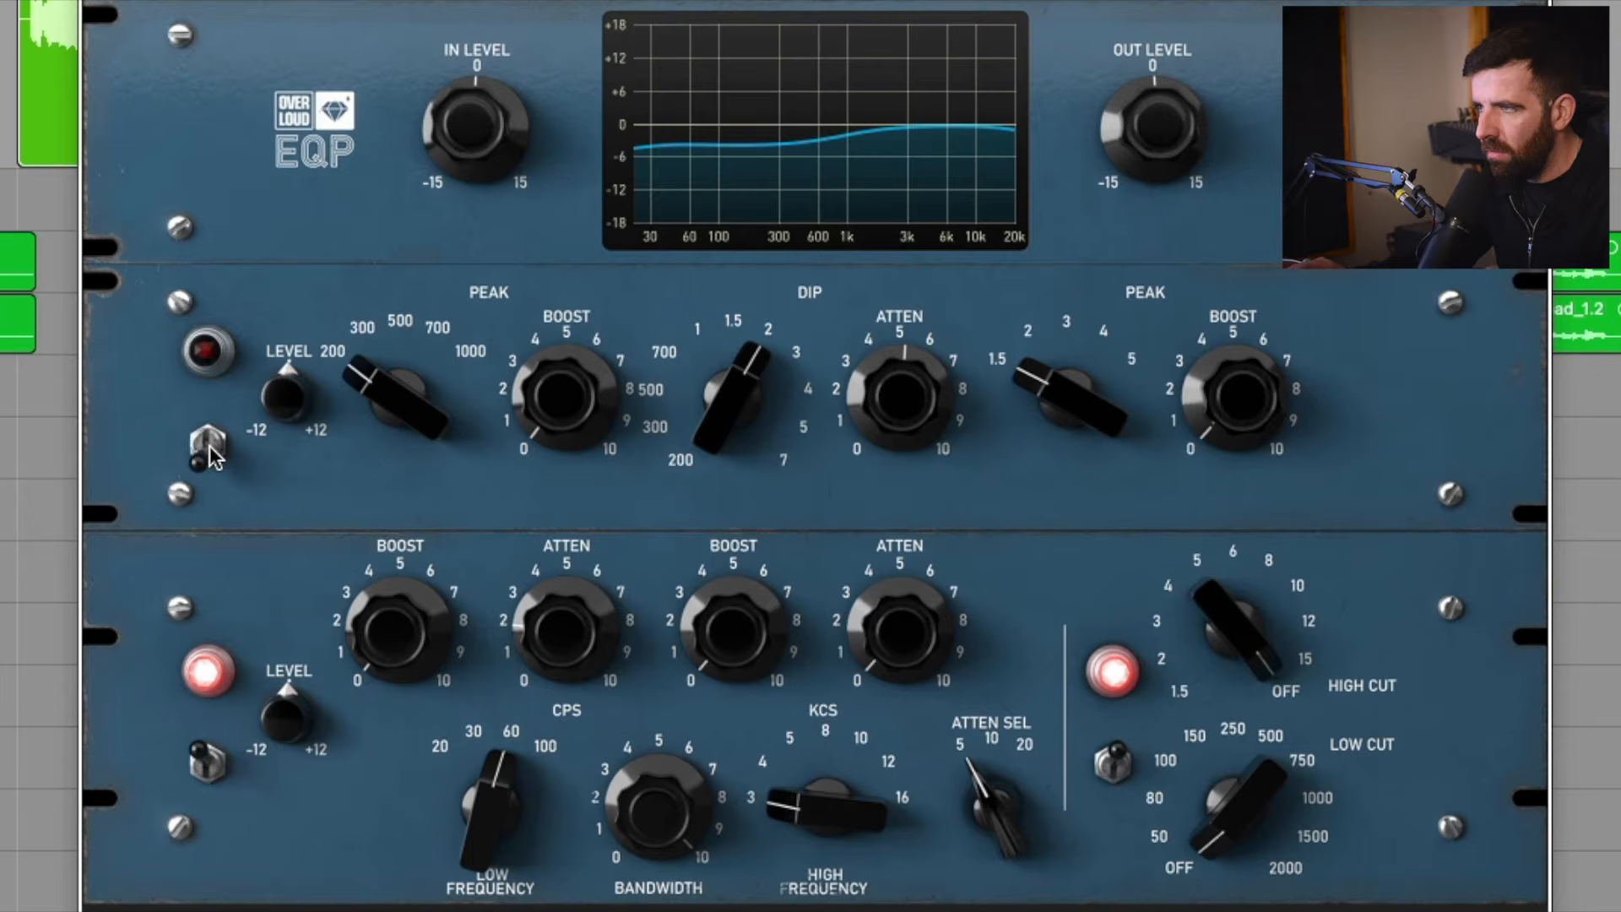
pyautogui.click(208, 441)
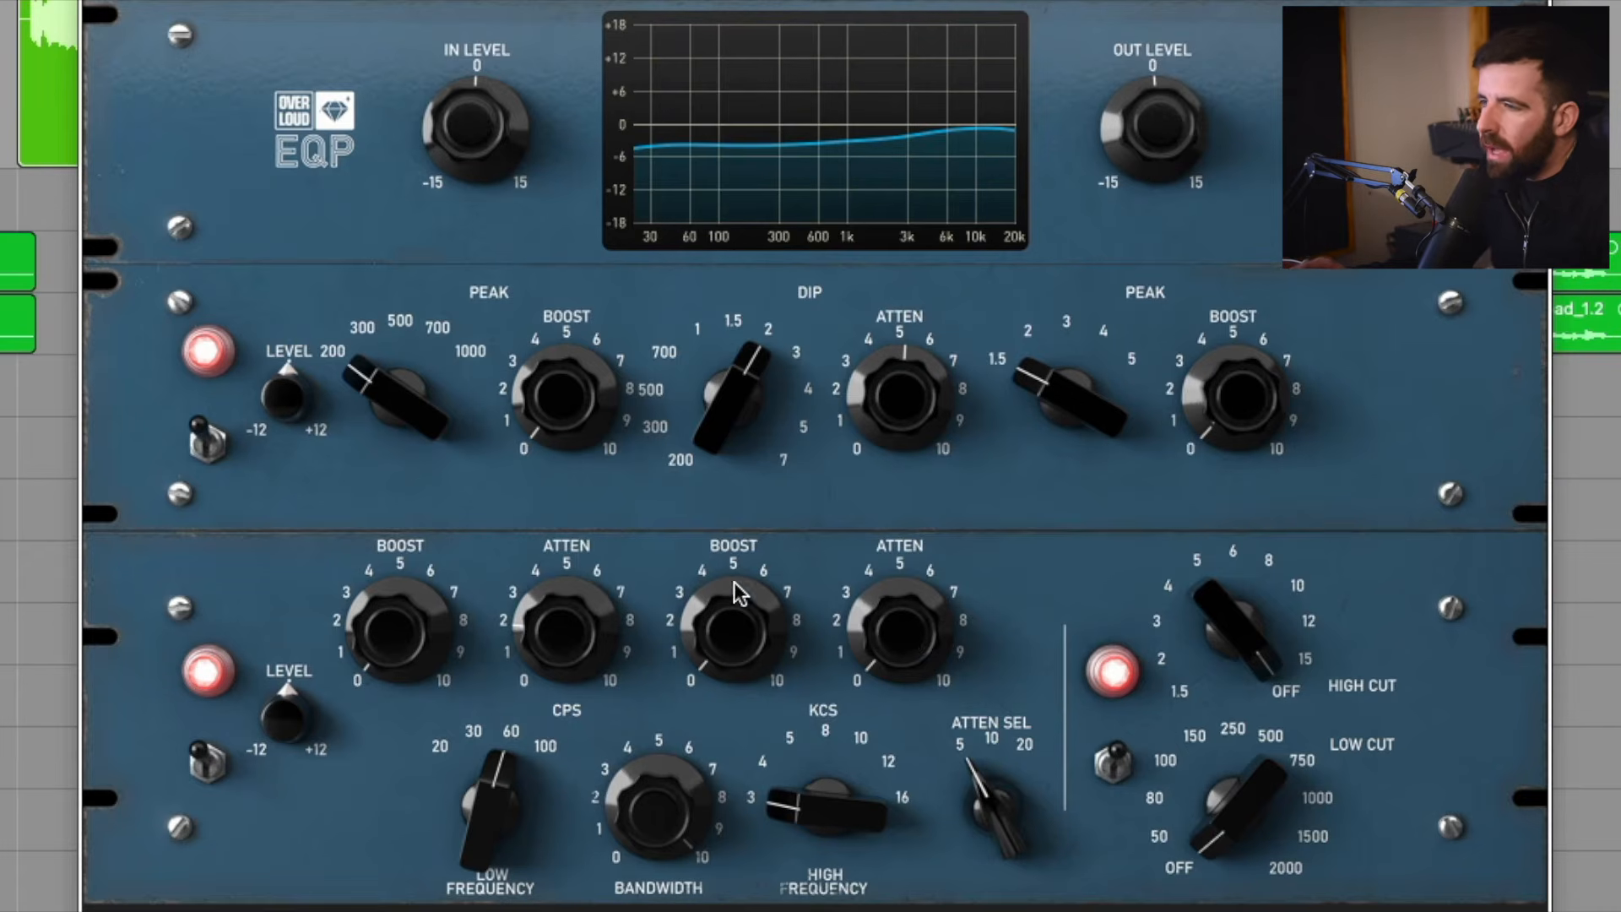
# Boost the highs by about 2 at 10 KCS, then try the high frequency at 8 and 5.
pyautogui.moveTo(808, 778); pyautogui.dragTo(808, 722)
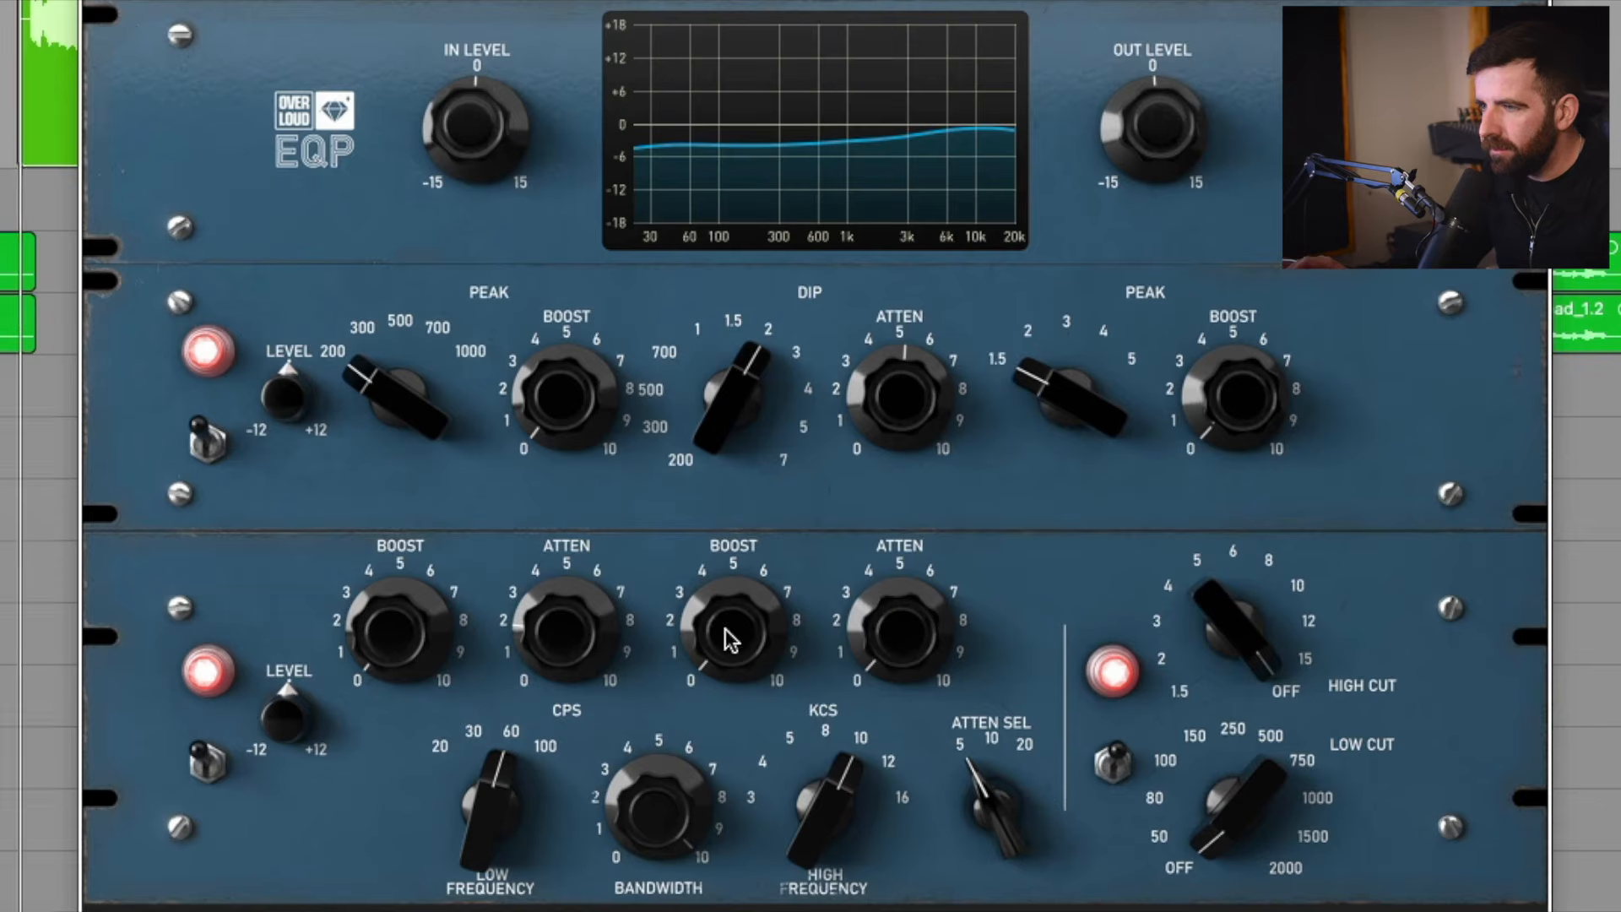
pyautogui.moveTo(727, 635); pyautogui.dragTo(727, 601)
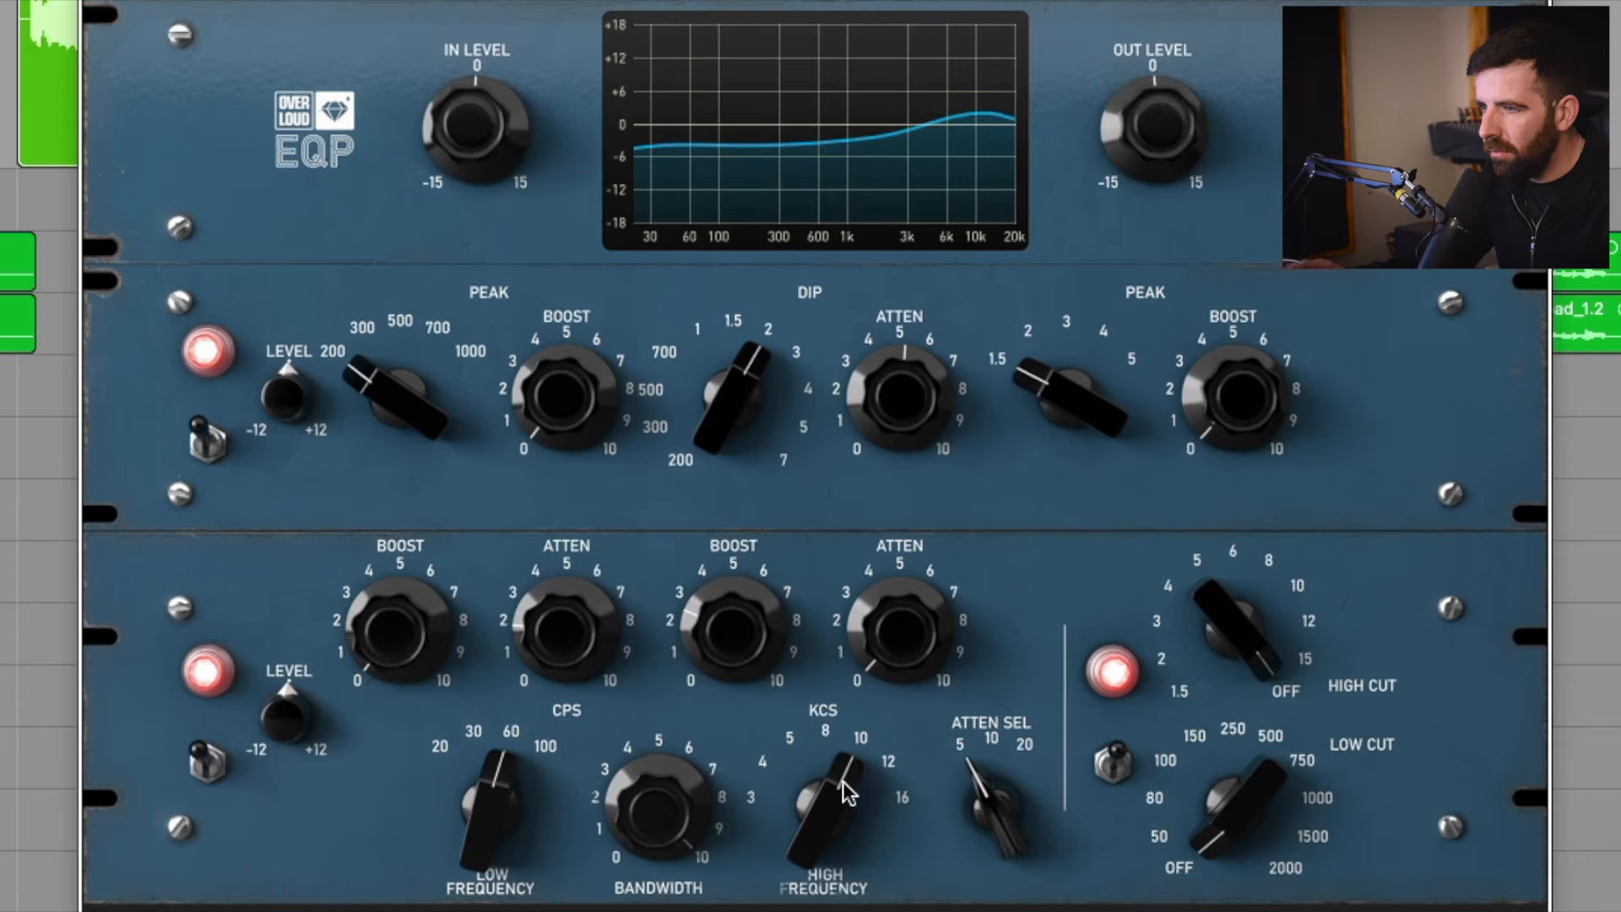
pyautogui.moveTo(847, 792); pyautogui.dragTo(847, 802)
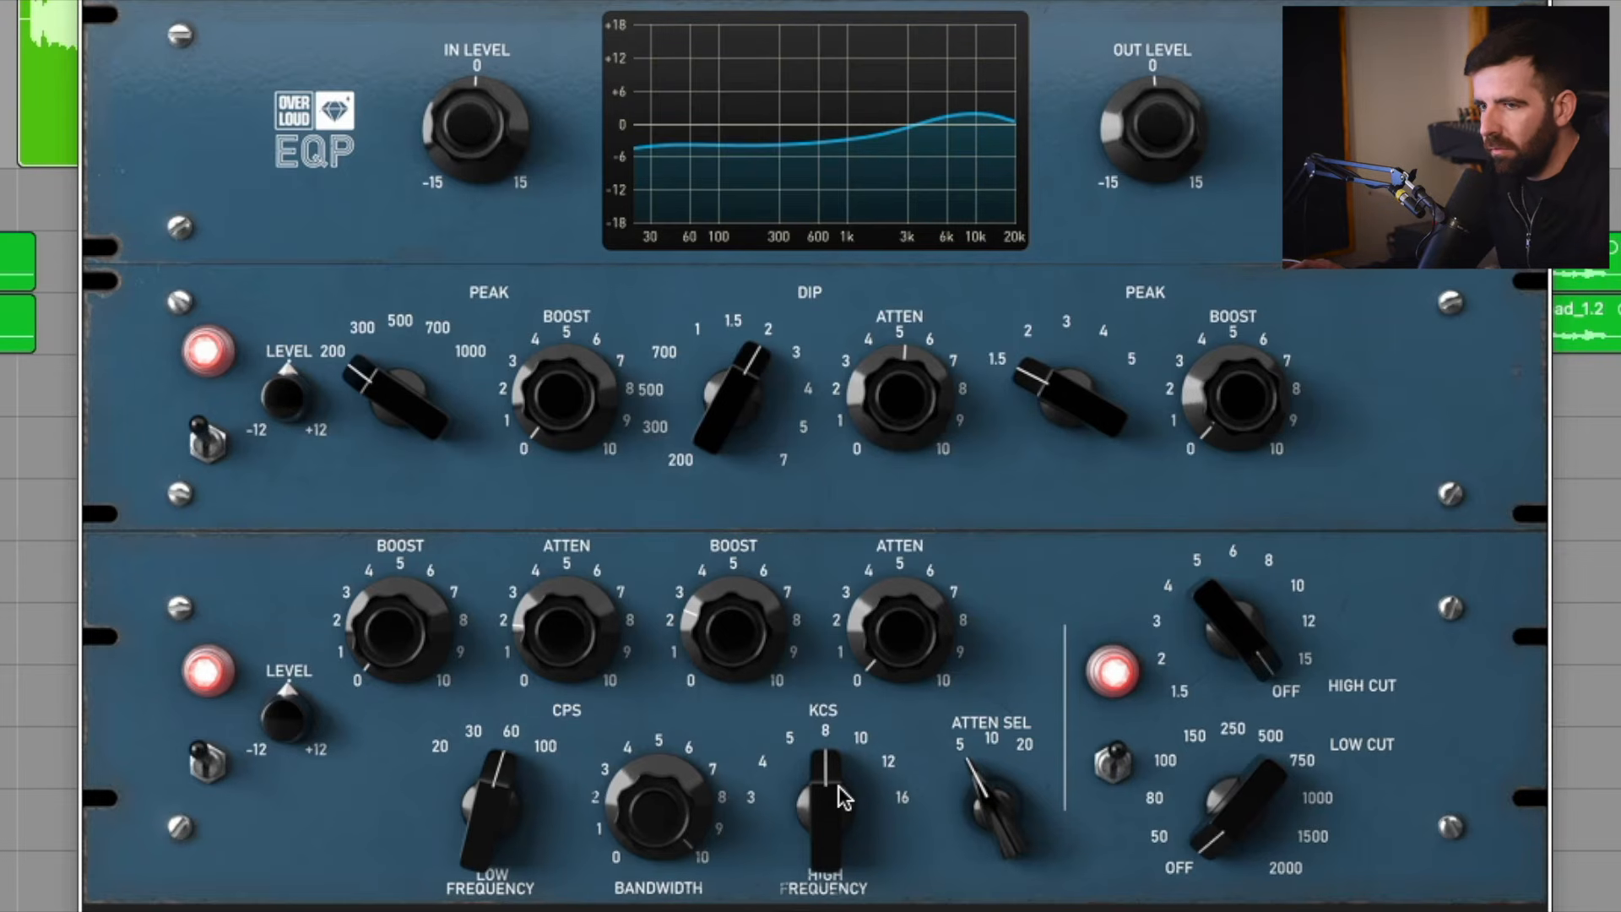
pyautogui.moveTo(845, 796); pyautogui.dragTo(844, 809)
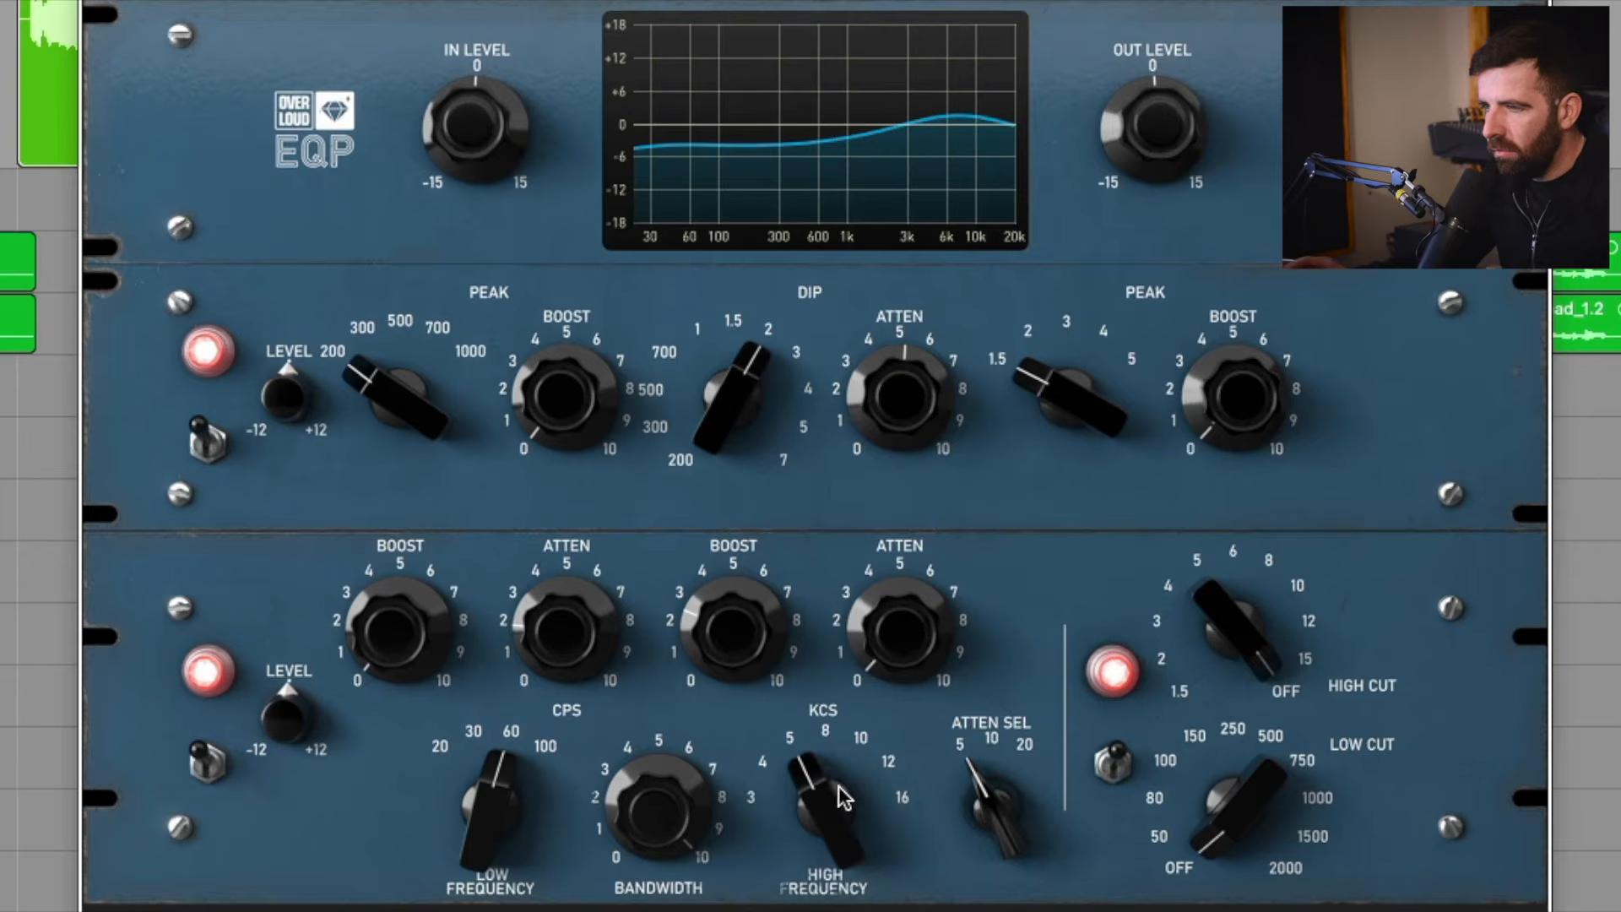
# Set the EQP's high frequency to 8 KCS and fine-tune the high boost, trying about 3 before settling at about 2.
pyautogui.moveTo(737, 614); pyautogui.dragTo(736, 605)
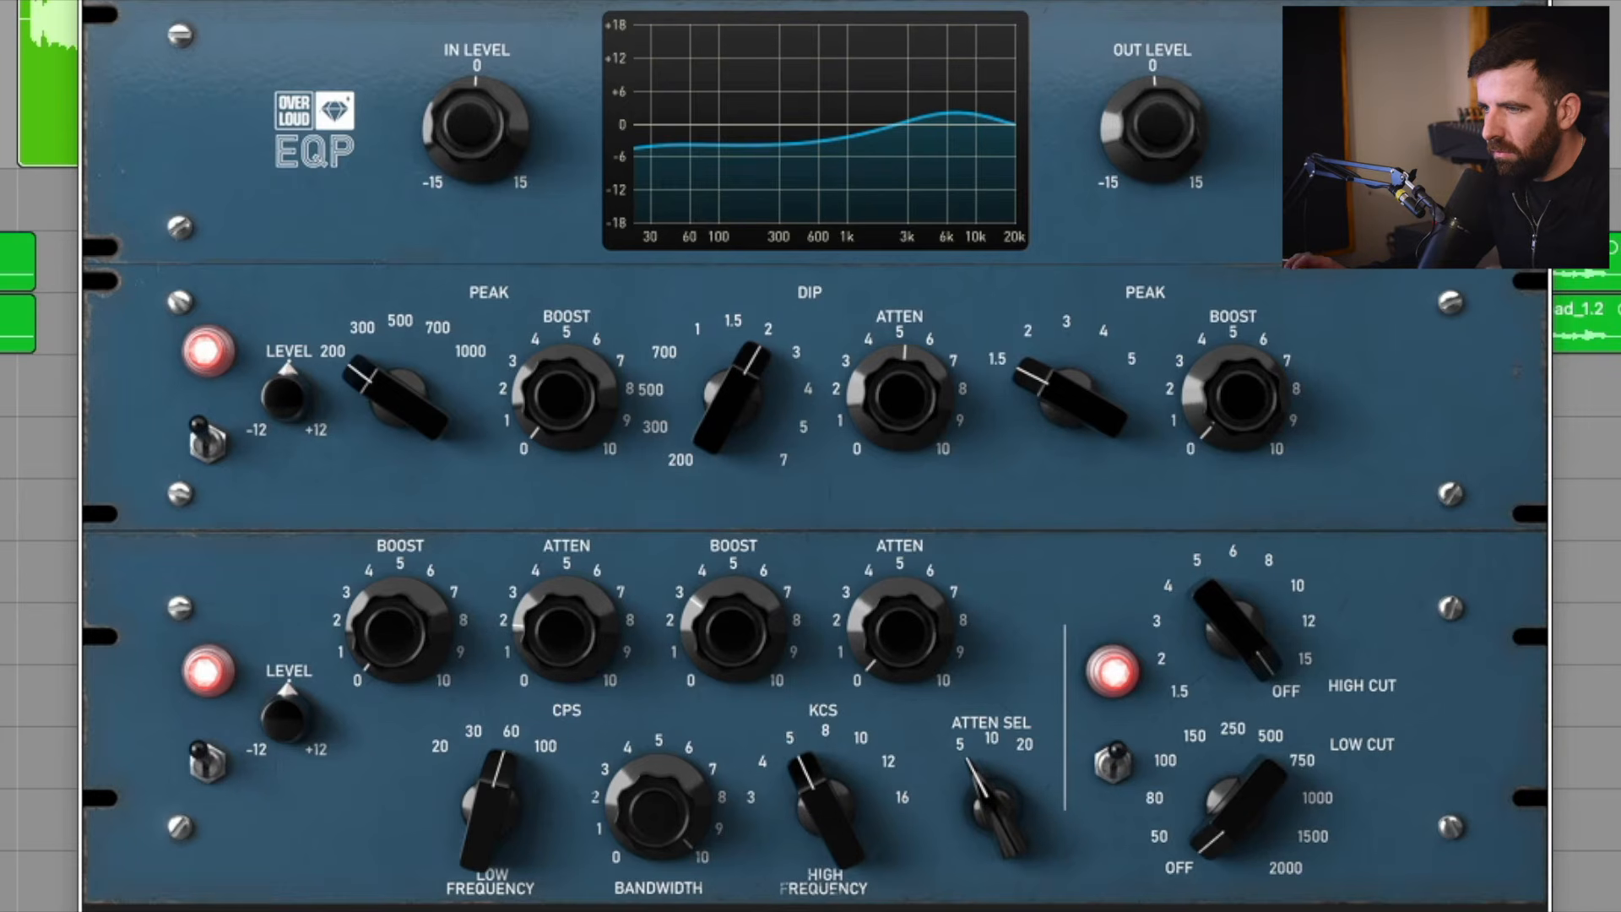
pyautogui.moveTo(829, 809); pyautogui.dragTo(830, 795)
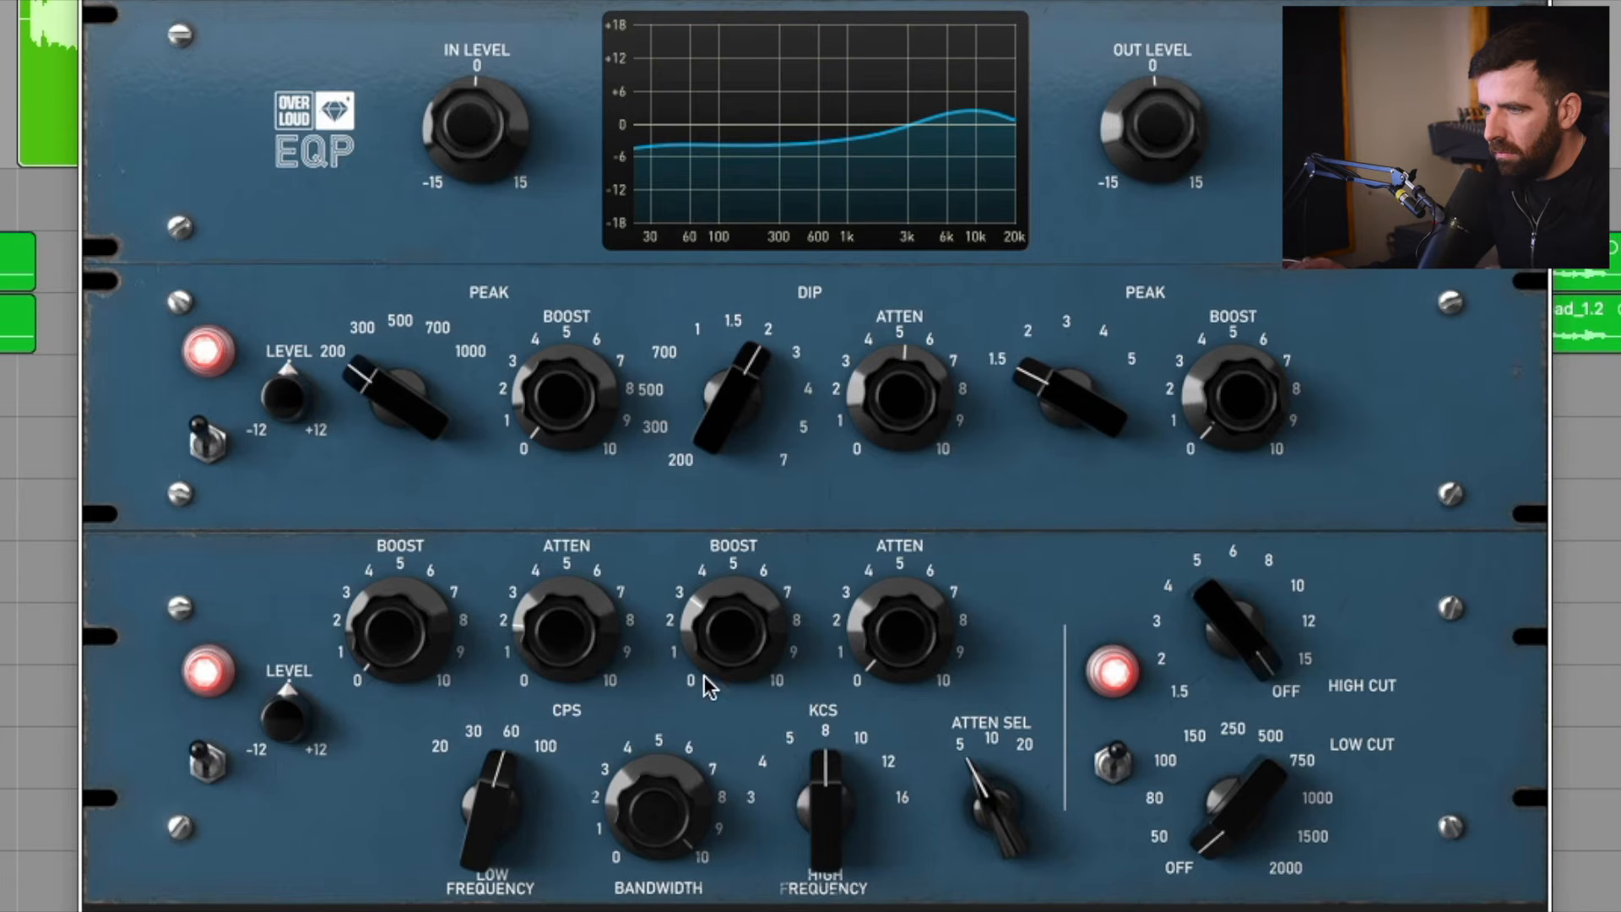
pyautogui.moveTo(733, 629); pyautogui.dragTo(733, 638)
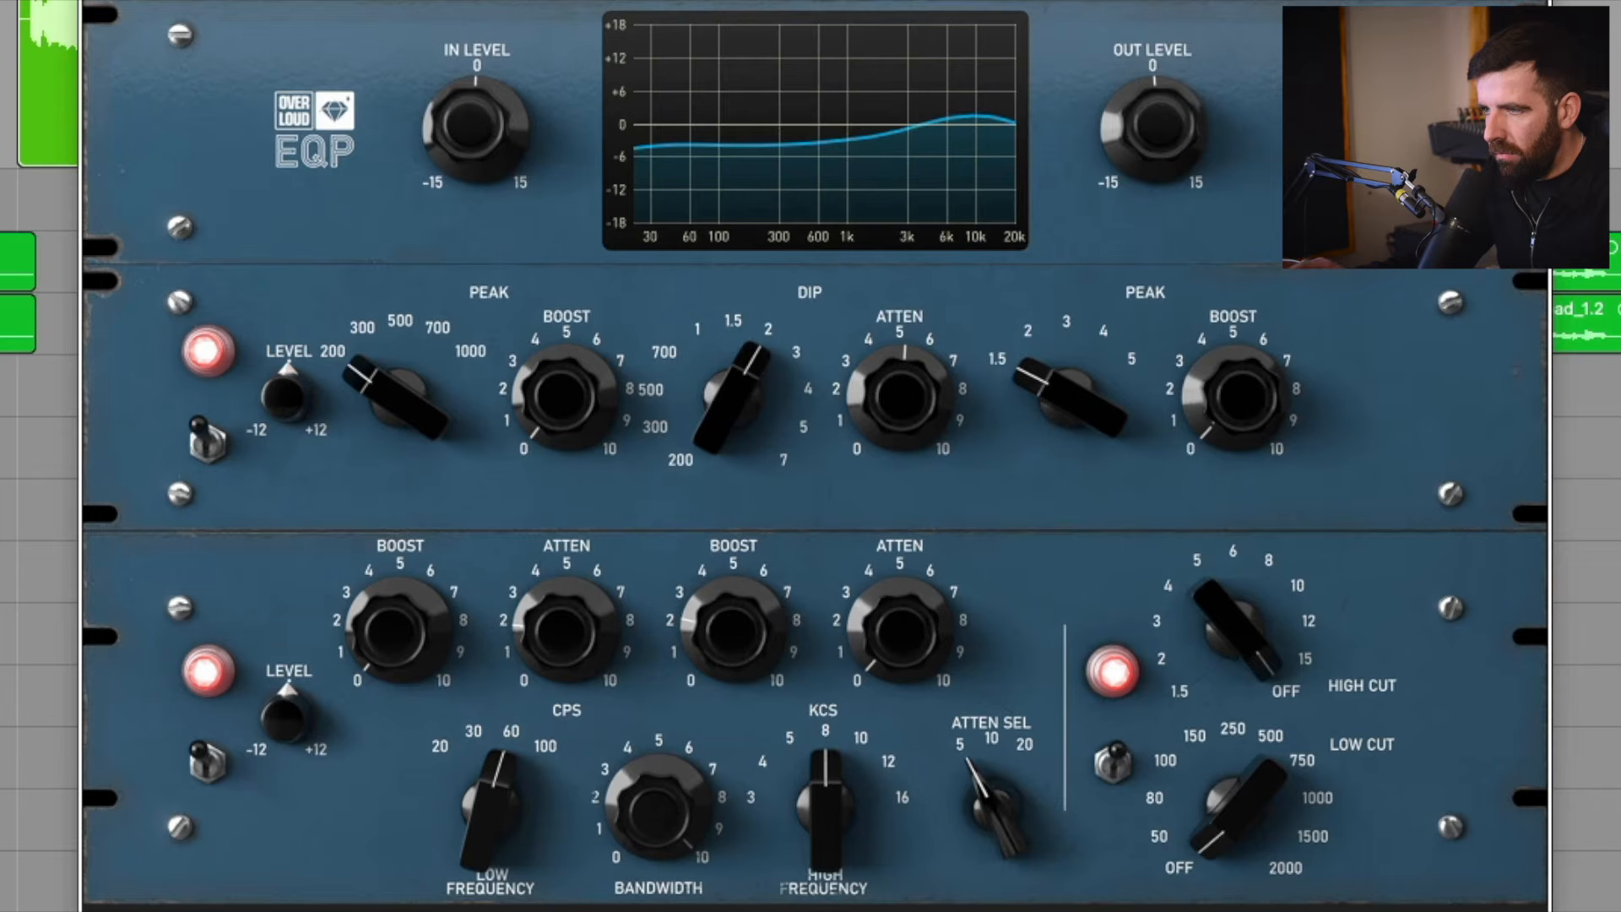
pyautogui.moveTo(733, 638); pyautogui.dragTo(733, 630)
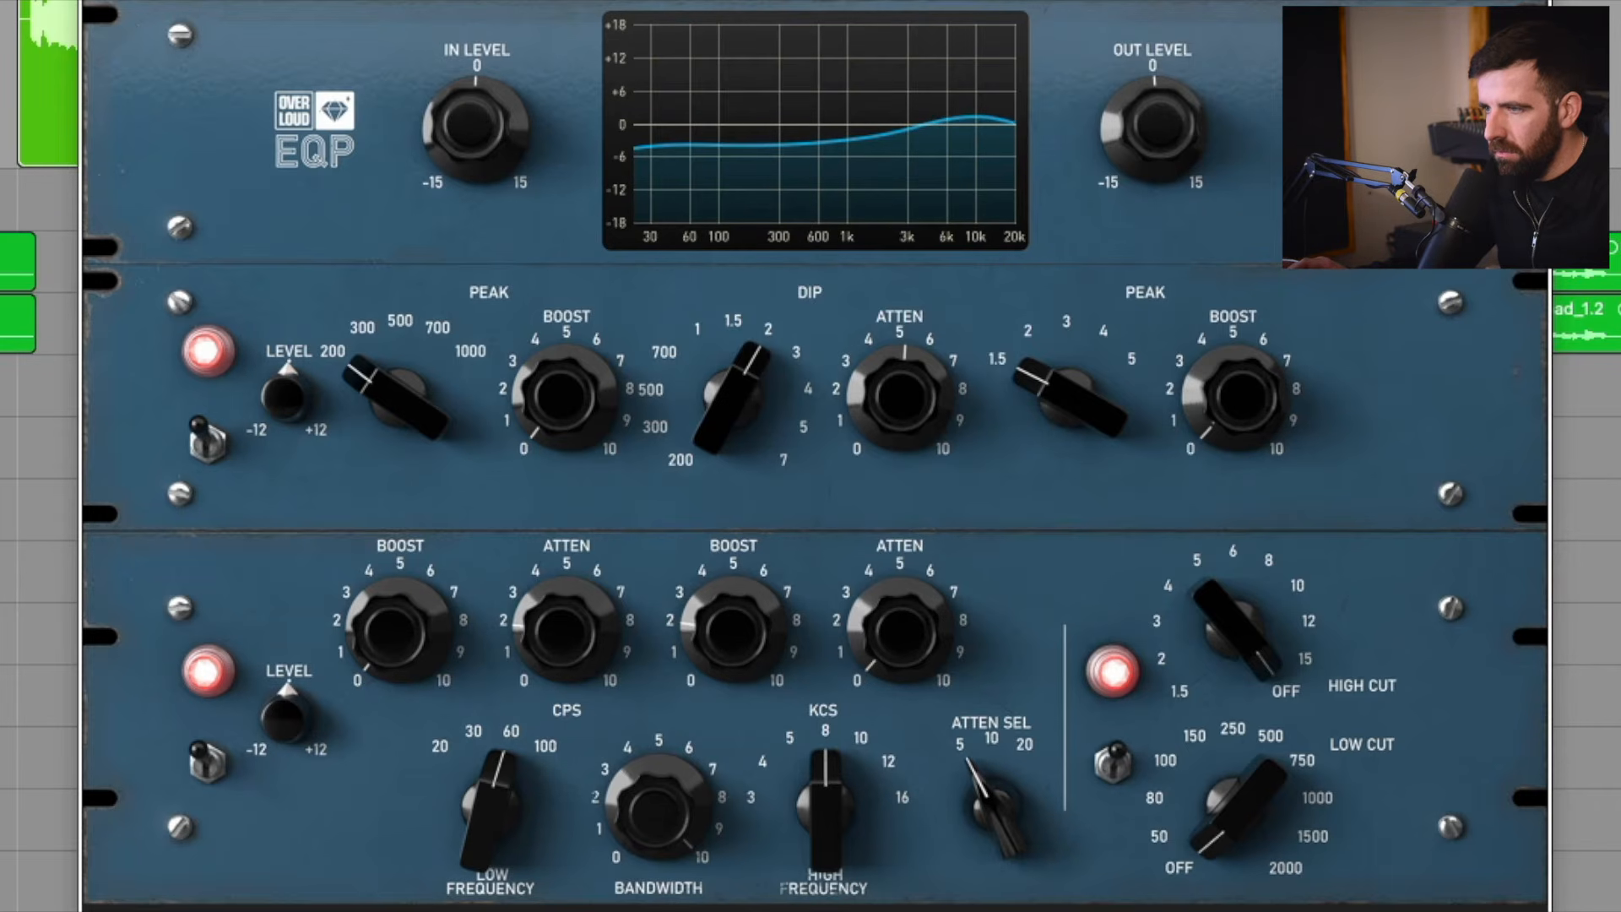
# Compare the EQP's low/high section bypassed and active, then the whole EQP bypassed and active in the mix.
pyautogui.click(206, 765)
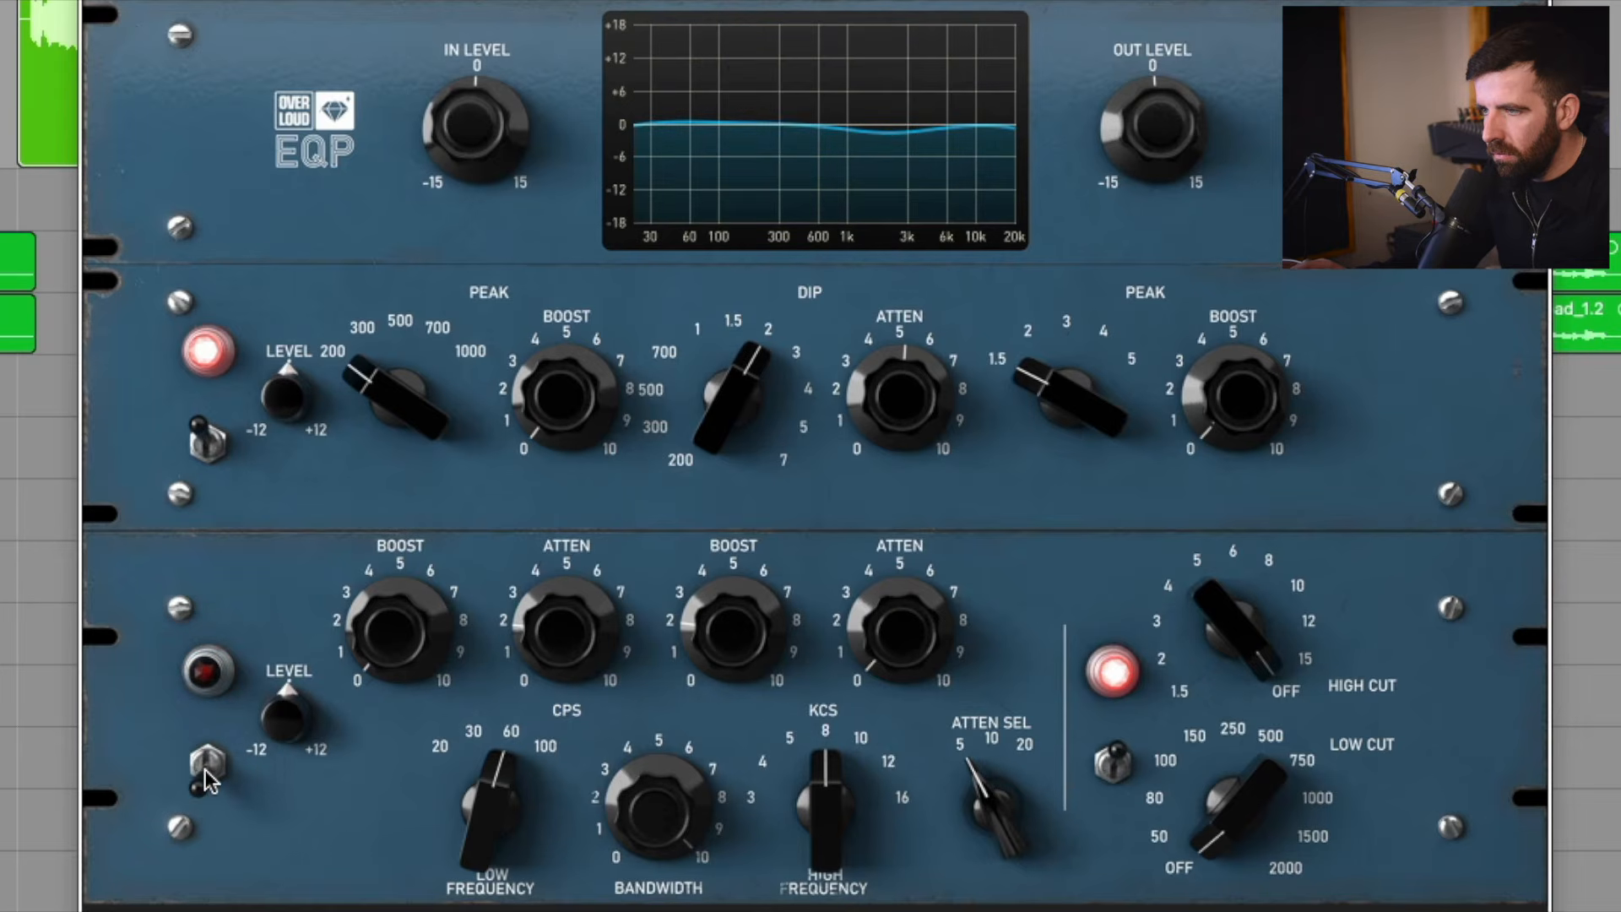
pyautogui.click(205, 769)
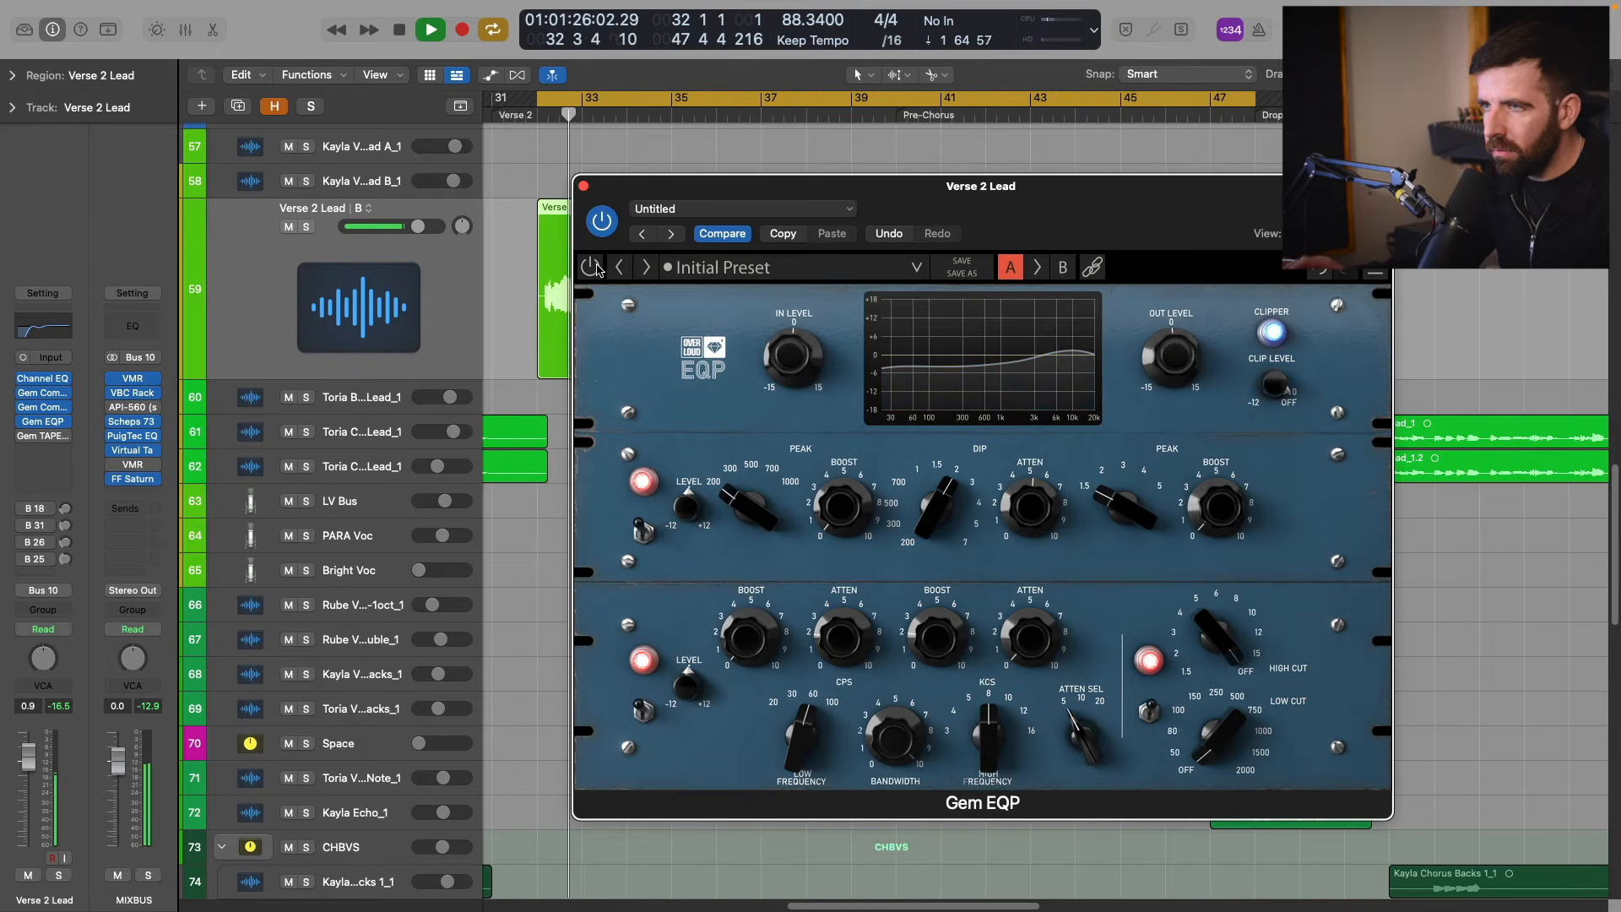
pyautogui.click(591, 267)
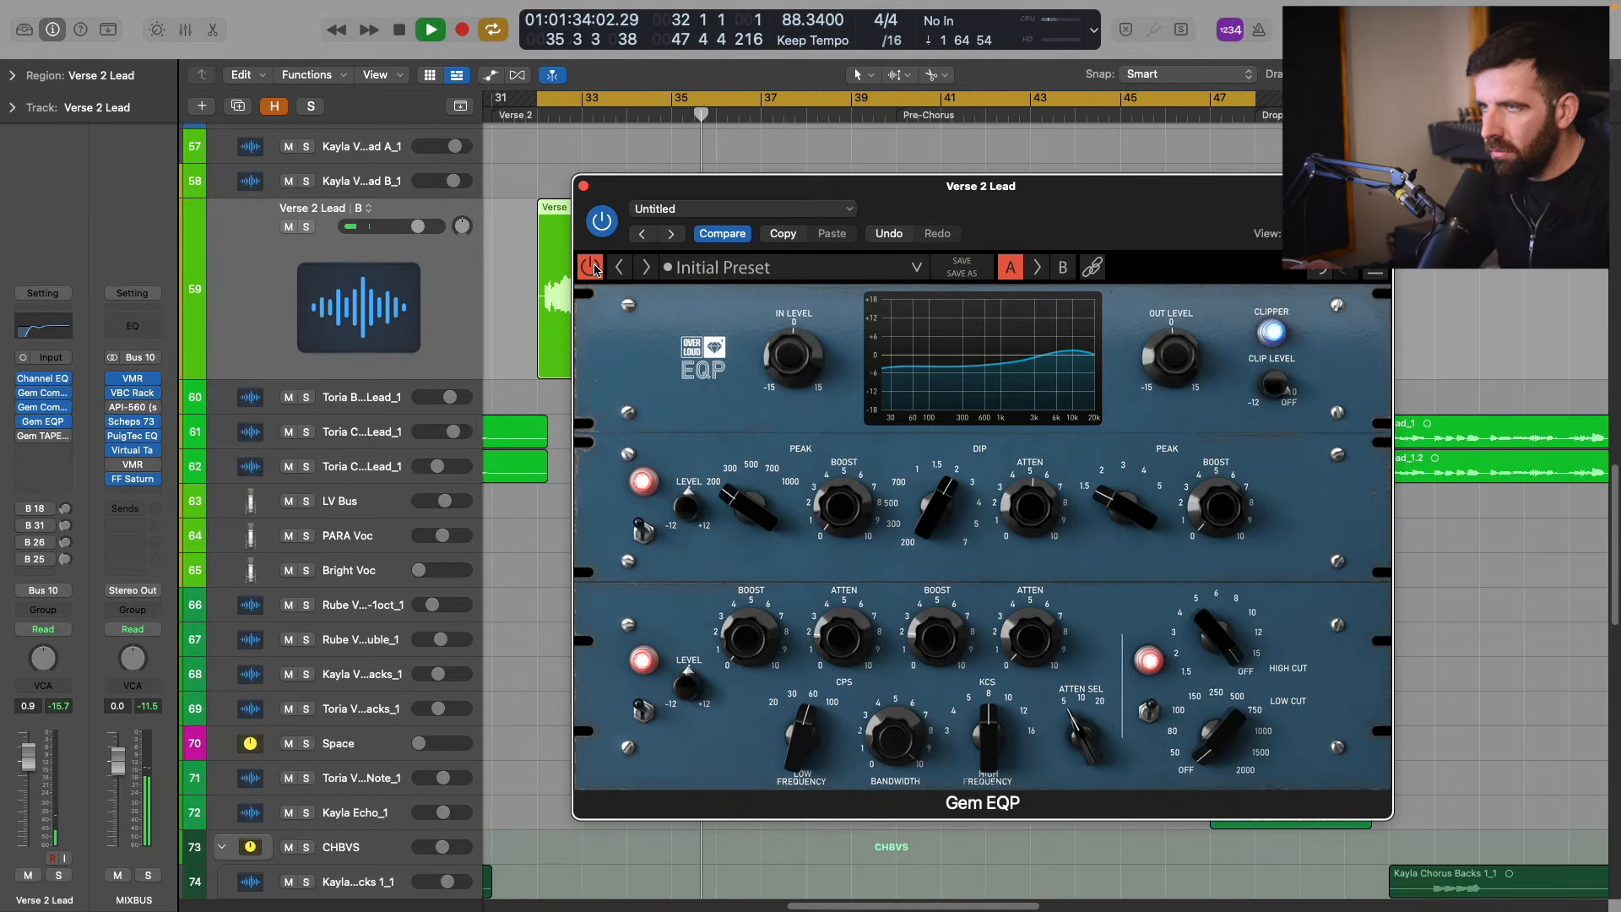
pyautogui.click(591, 267)
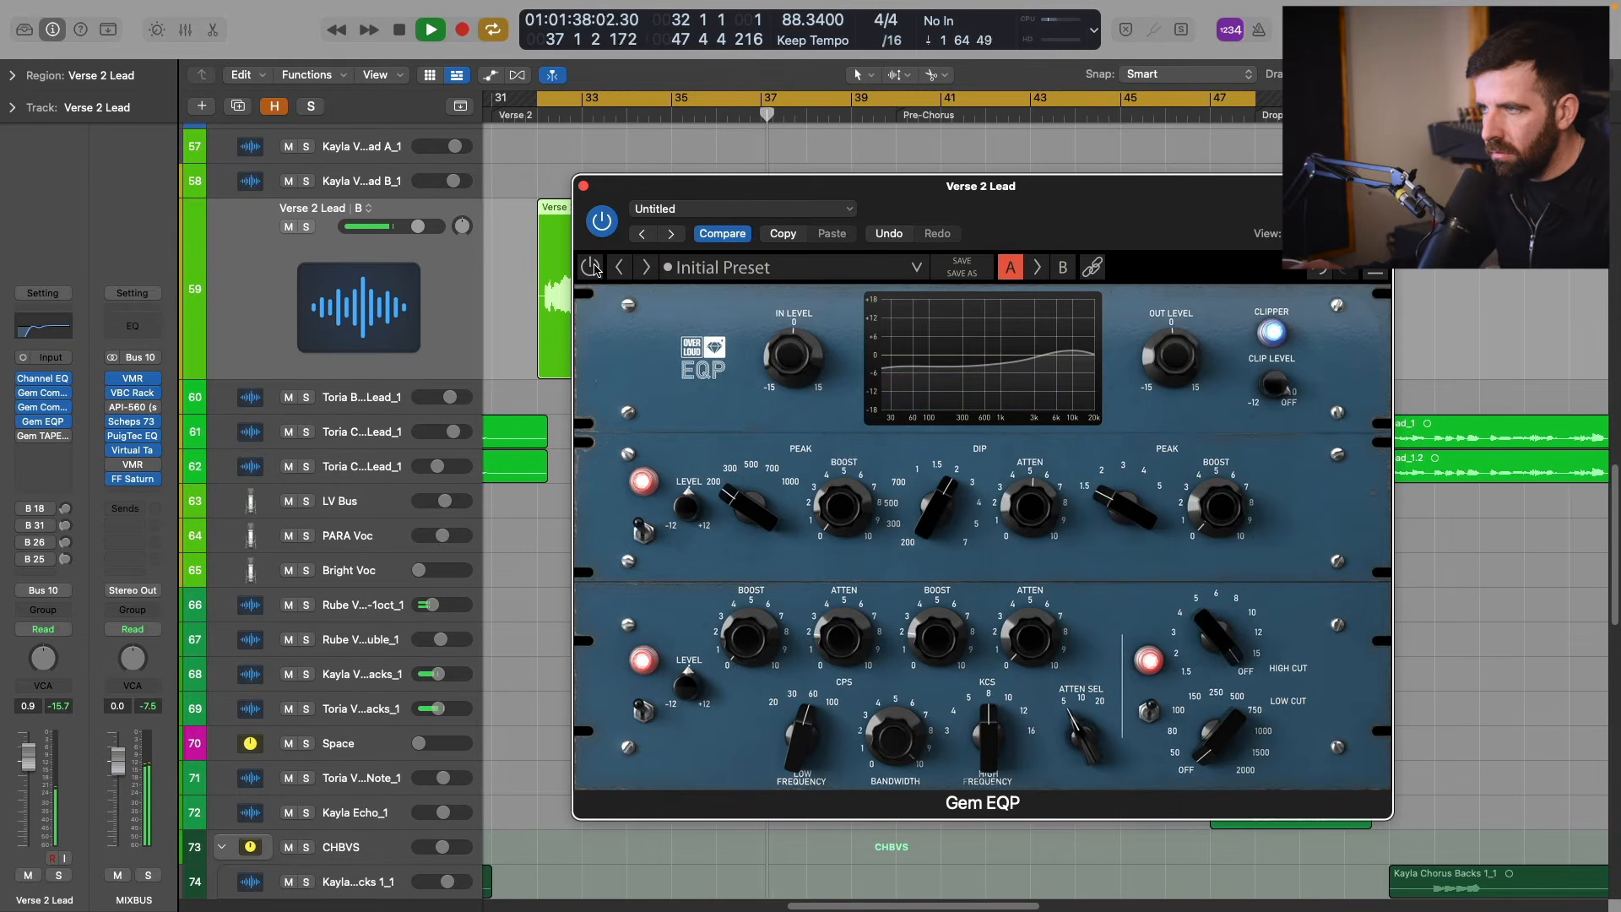
pyautogui.click(591, 267)
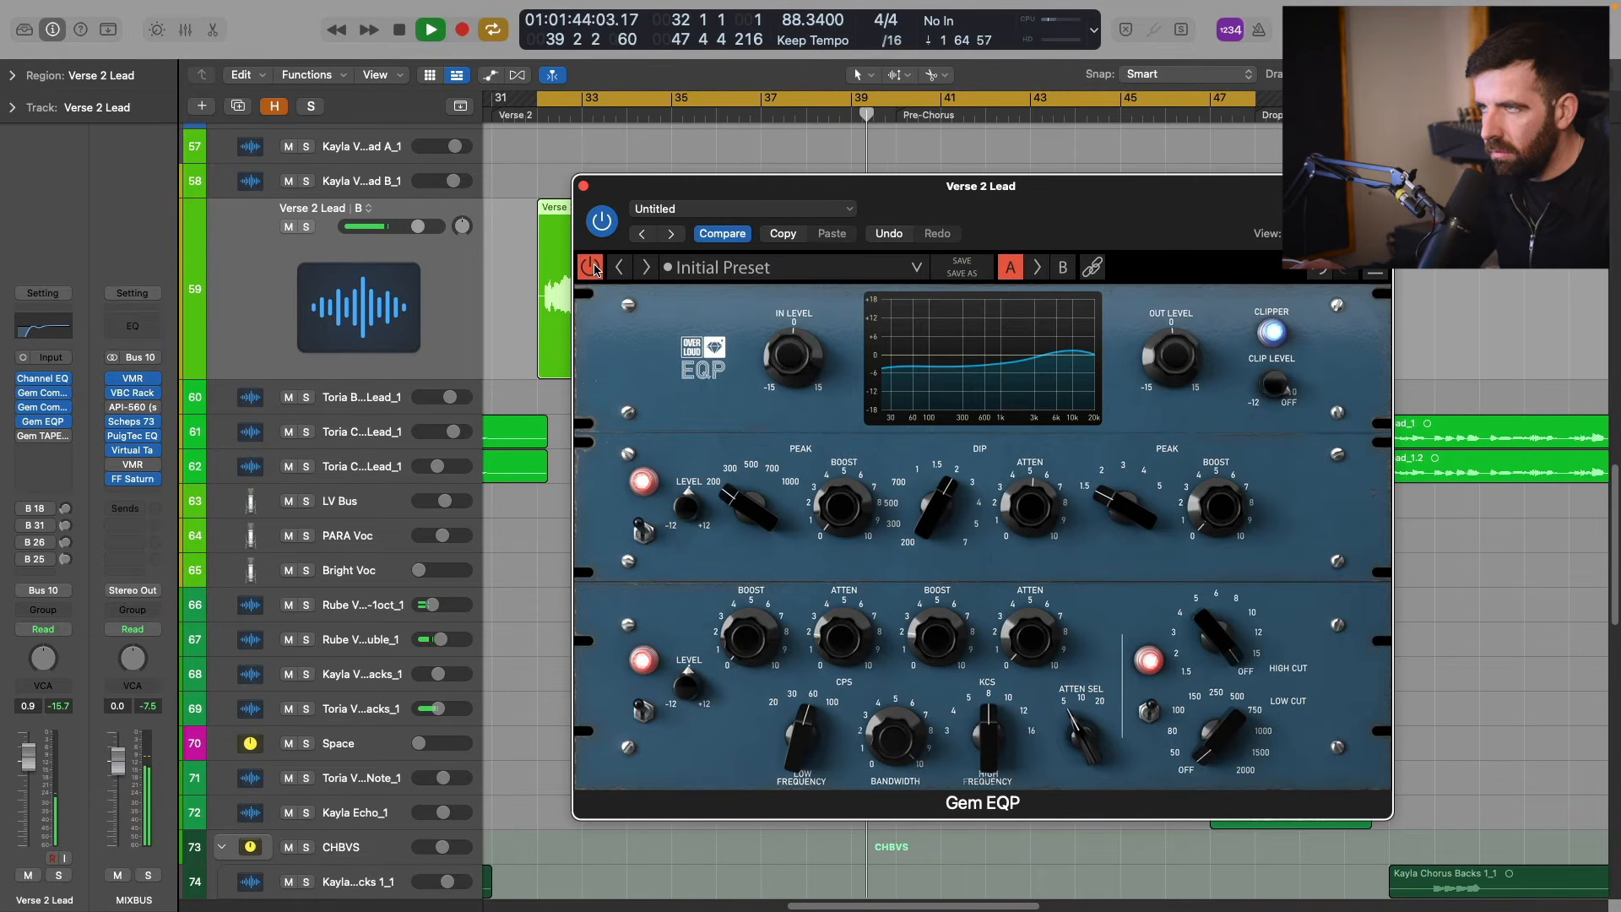
# Turn off cycle playback and compare the Verse 2 Lead with its whole insert chain bypassed and active through the pre-chorus.
pyautogui.press('space')
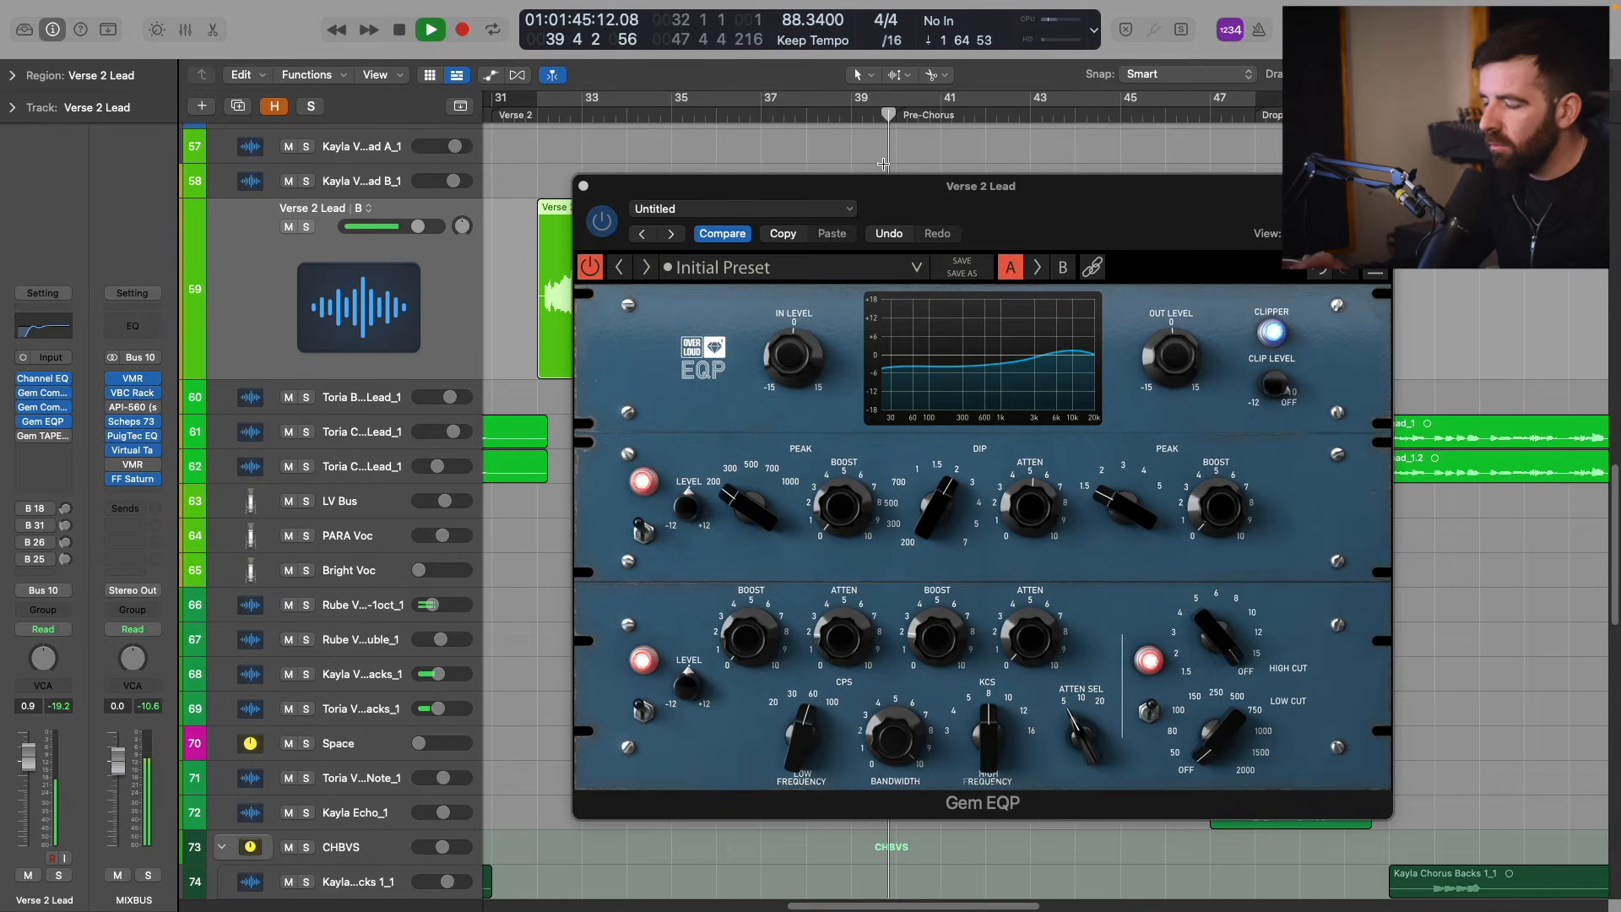
pyautogui.hotkey('ctrl', 'b')
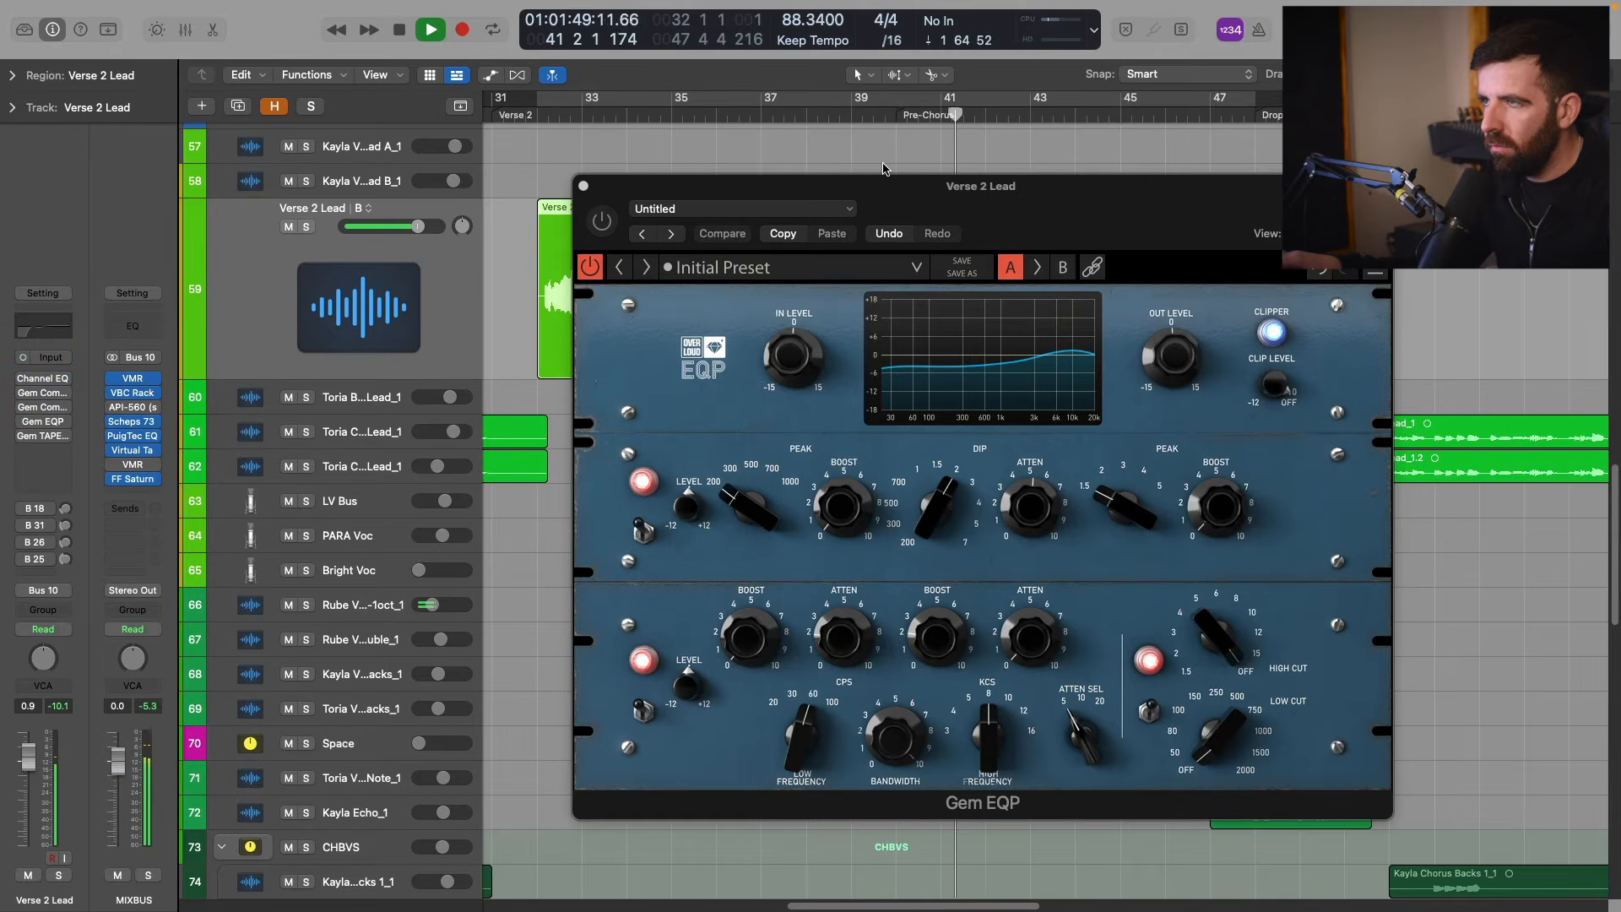
pyautogui.hotkey('ctrl', 'b')
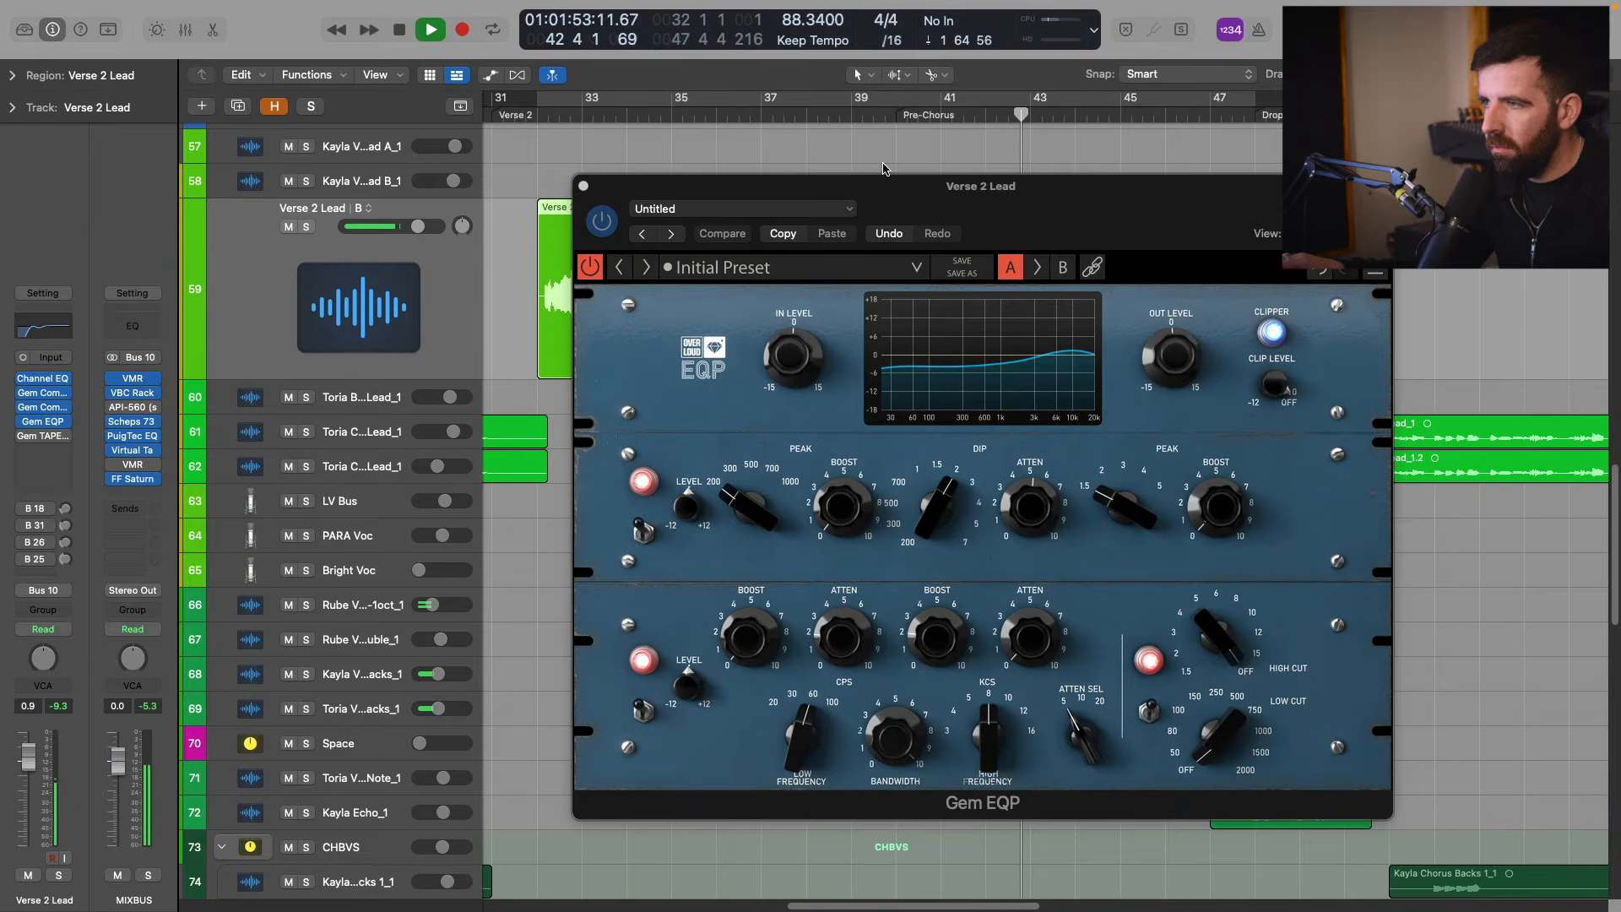
pyautogui.hotkey('ctrl', 'b')
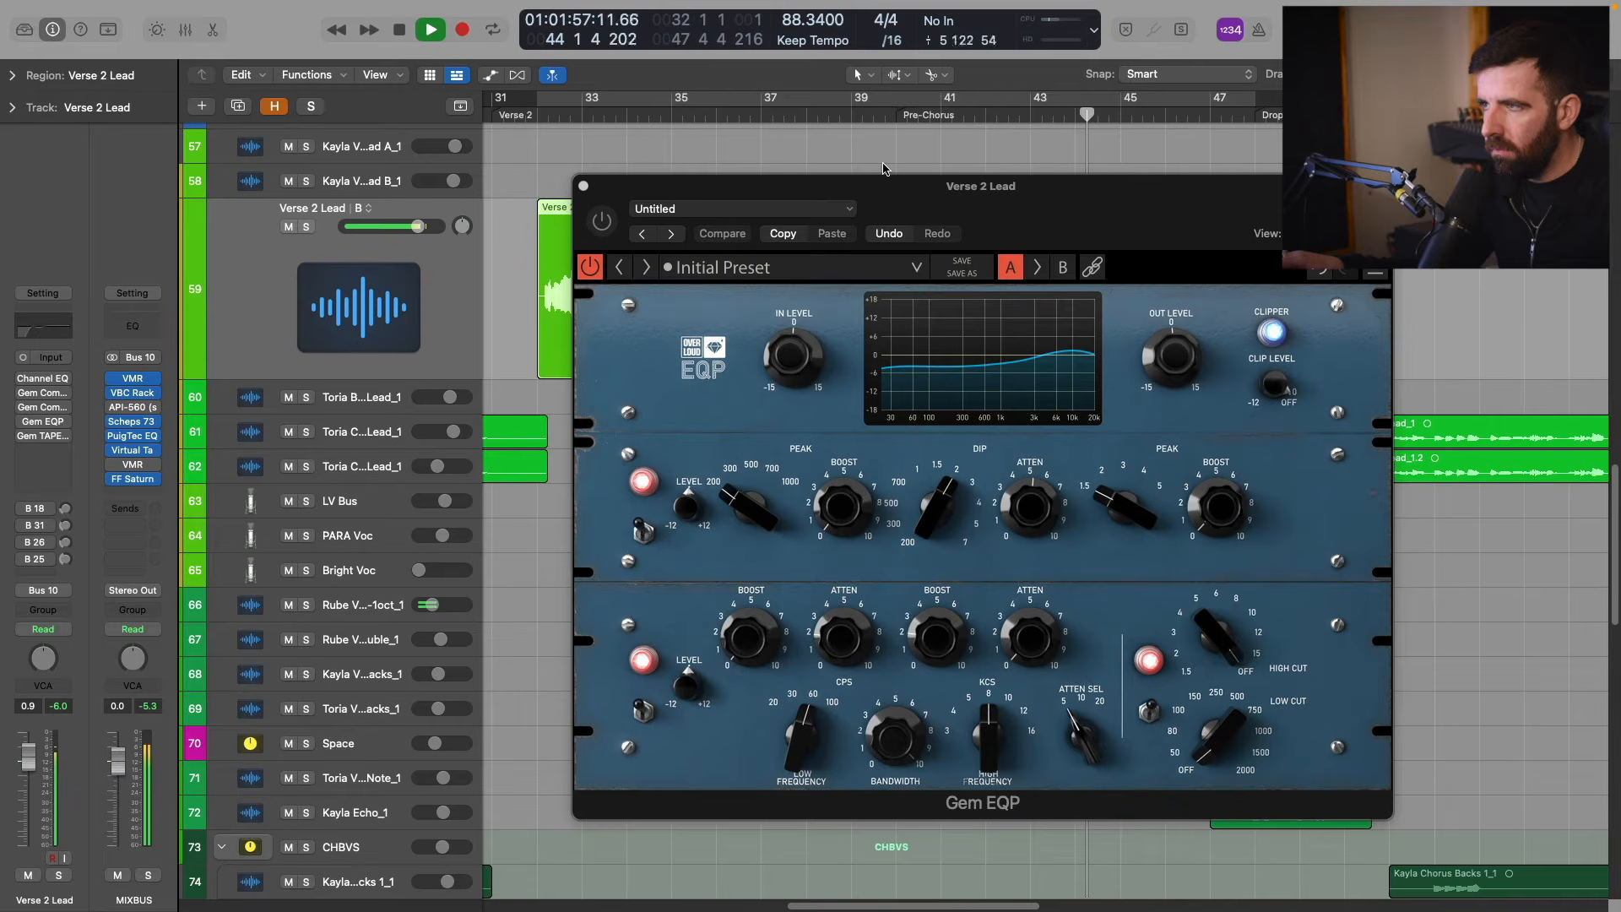
pyautogui.hotkey('ctrl', 'b')
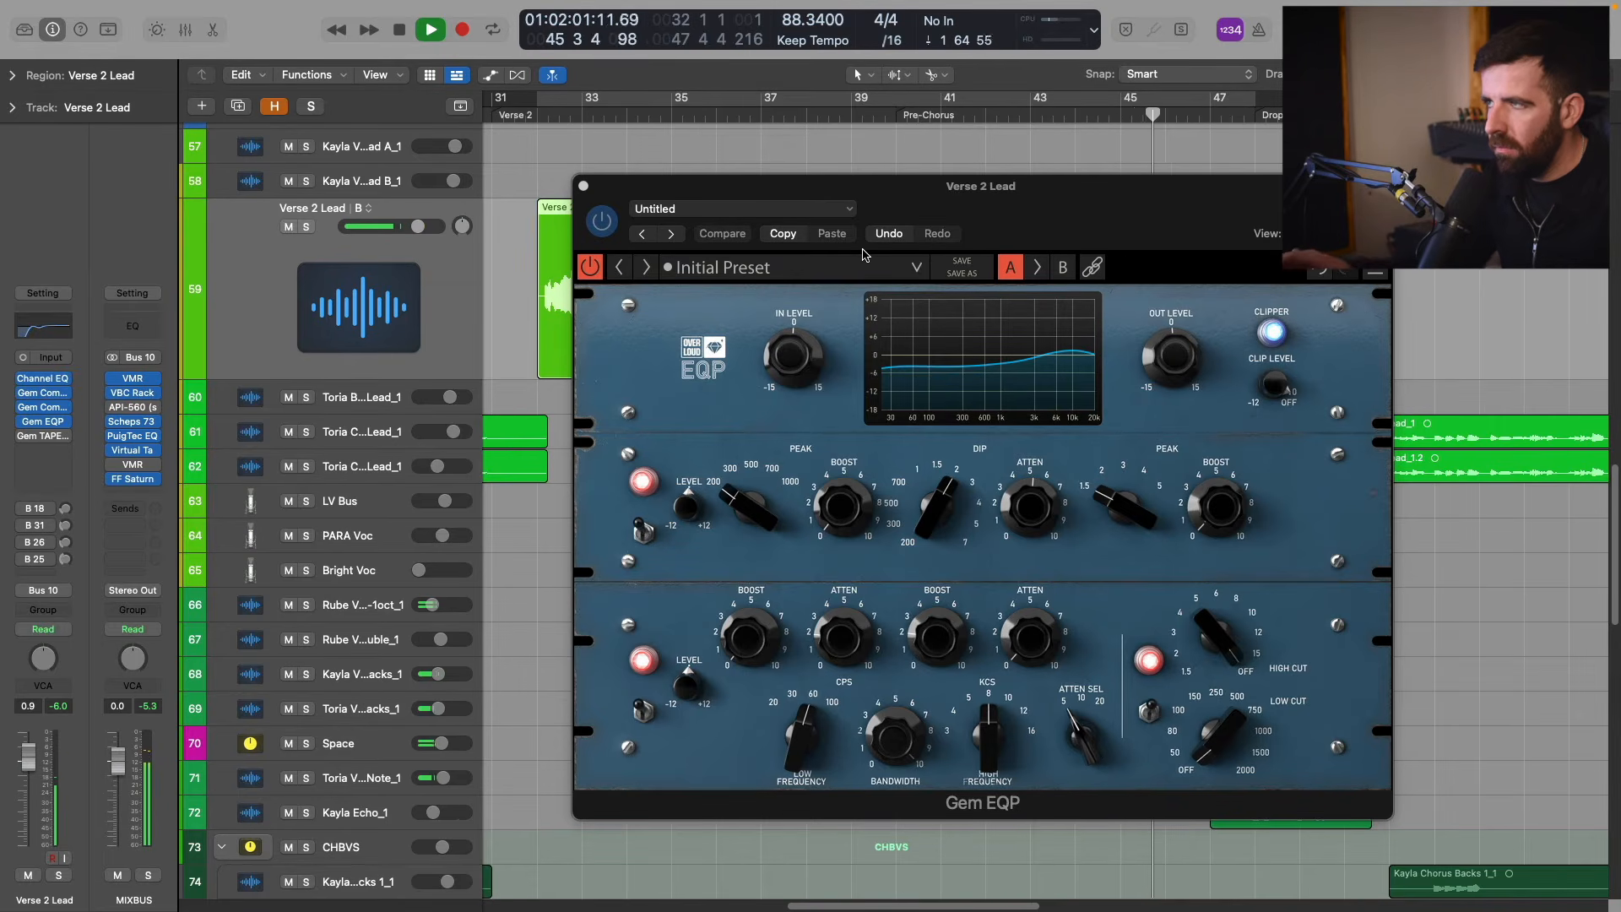
pyautogui.hotkey('ctrl', 'b')
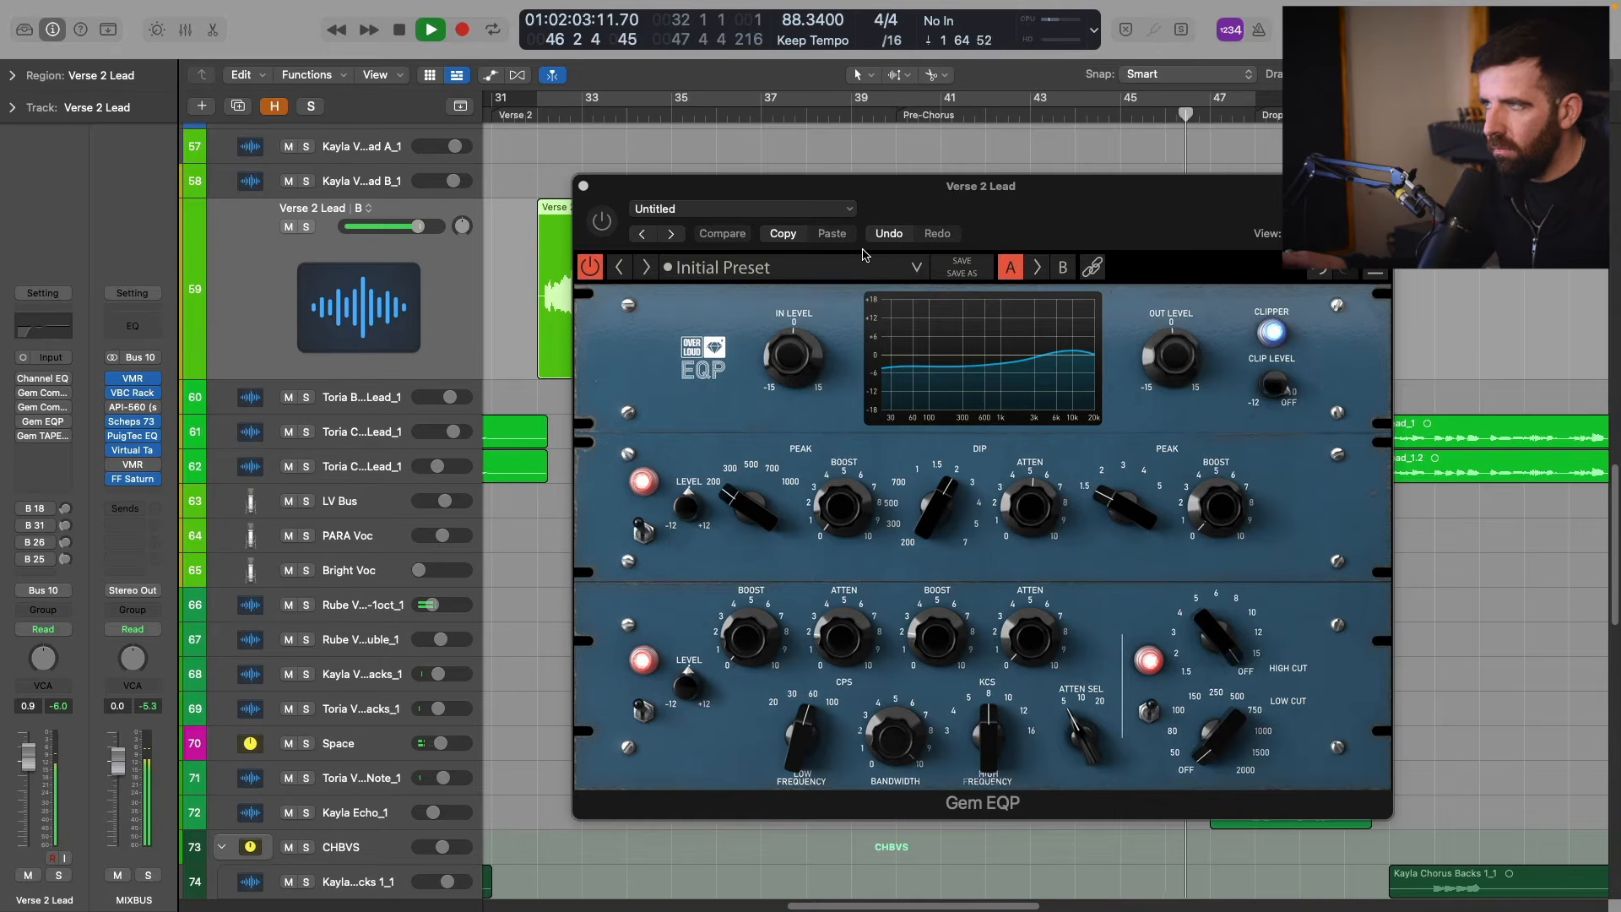
pyautogui.hotkey('ctrl', 'b')
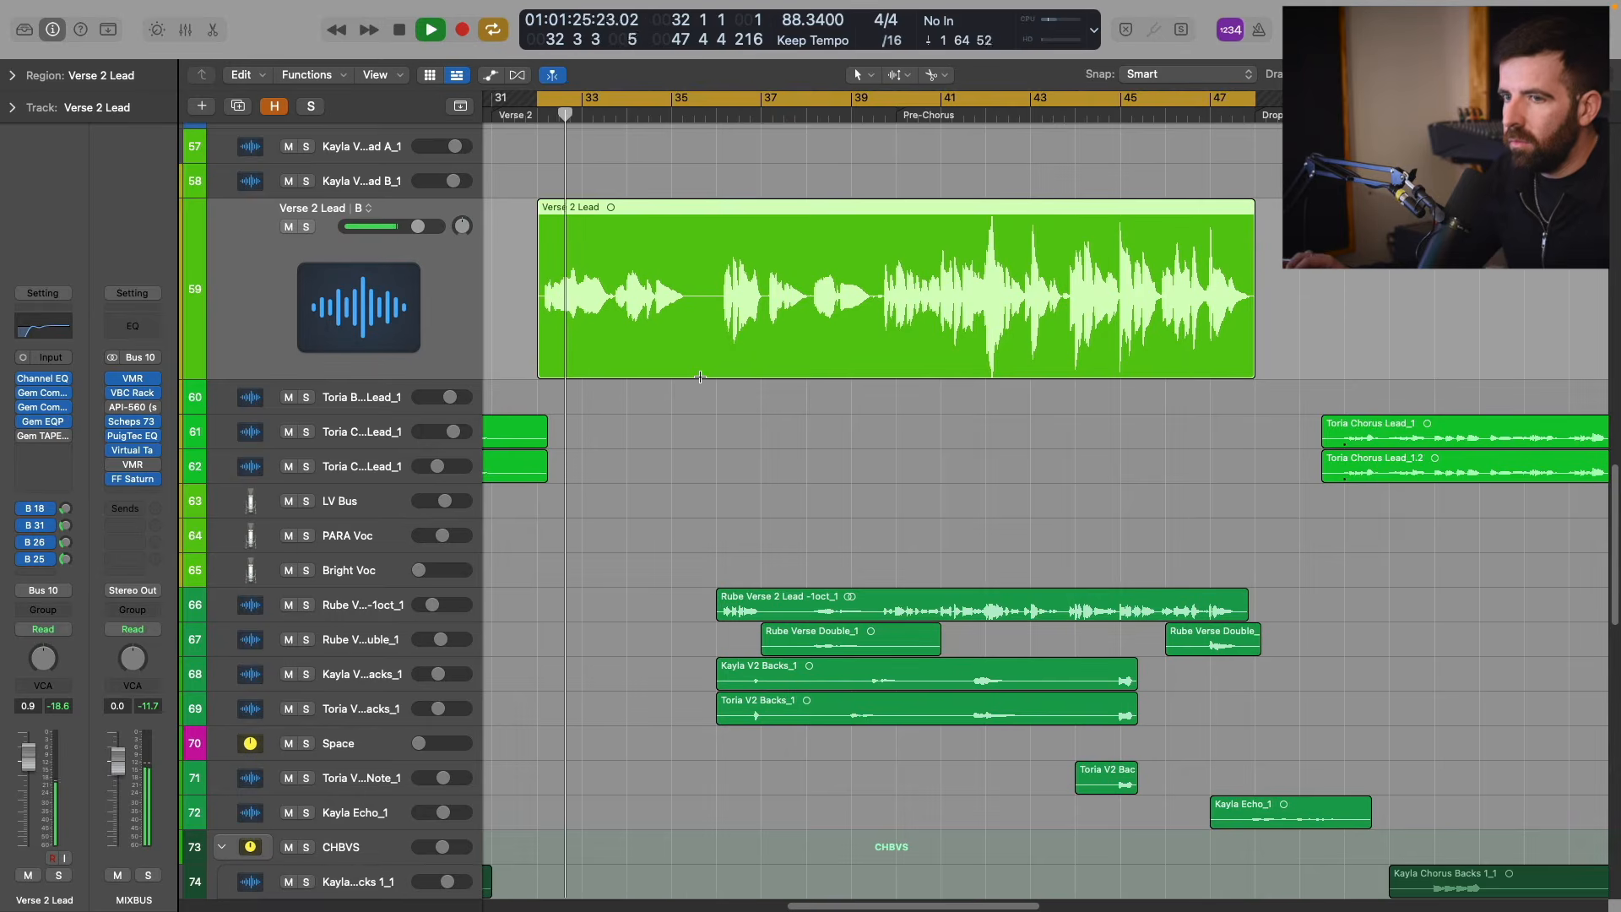
# Lower the Verse 2 Lead fader to -0.8 while listening in the mix, then stop playback.
pyautogui.scroll(1, 713, 342)
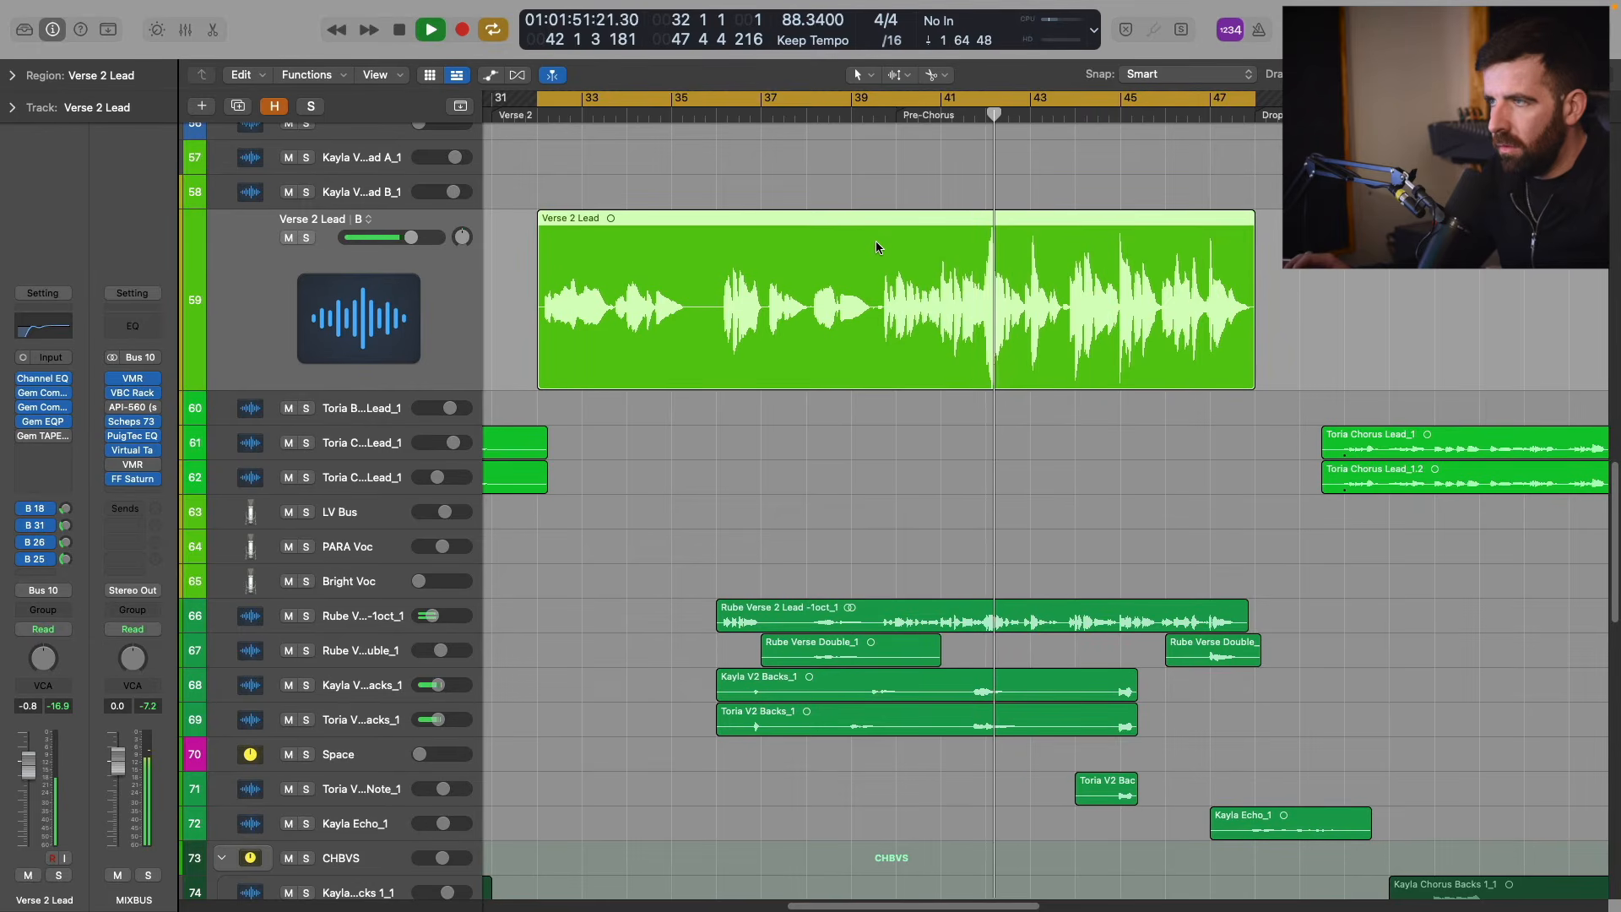
pyautogui.press('space')
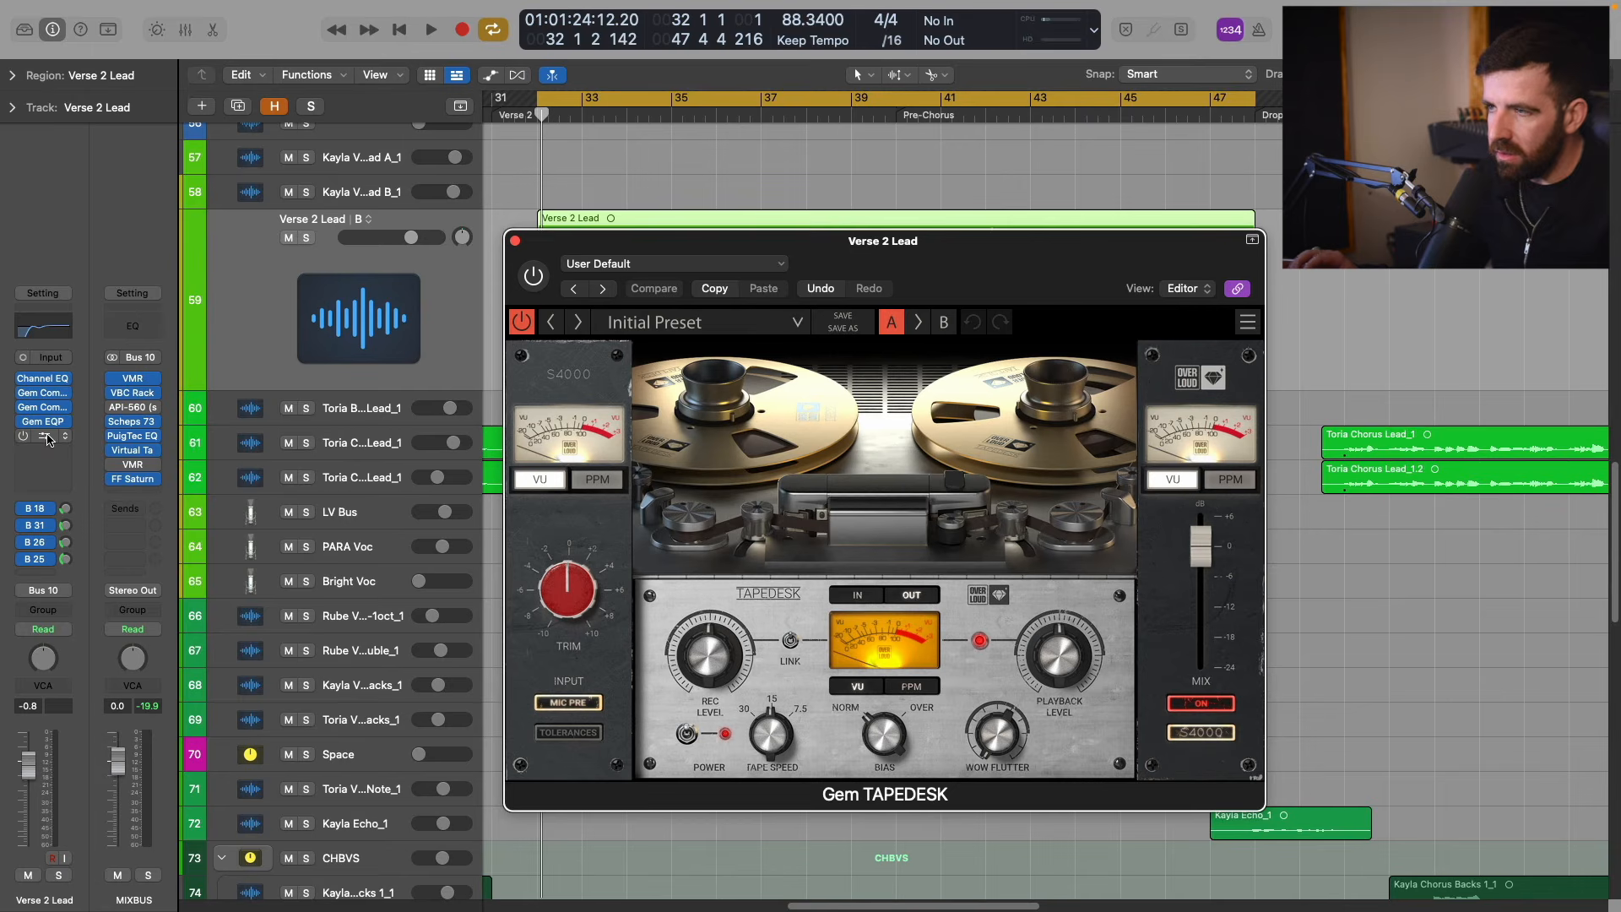
# Set up Gem TAPEDESK on the Verse 2 Lead with its meter on IN and the MIC PRE and MIX stages off.
pyautogui.moveTo(950, 261); pyautogui.dragTo(1010, 270)
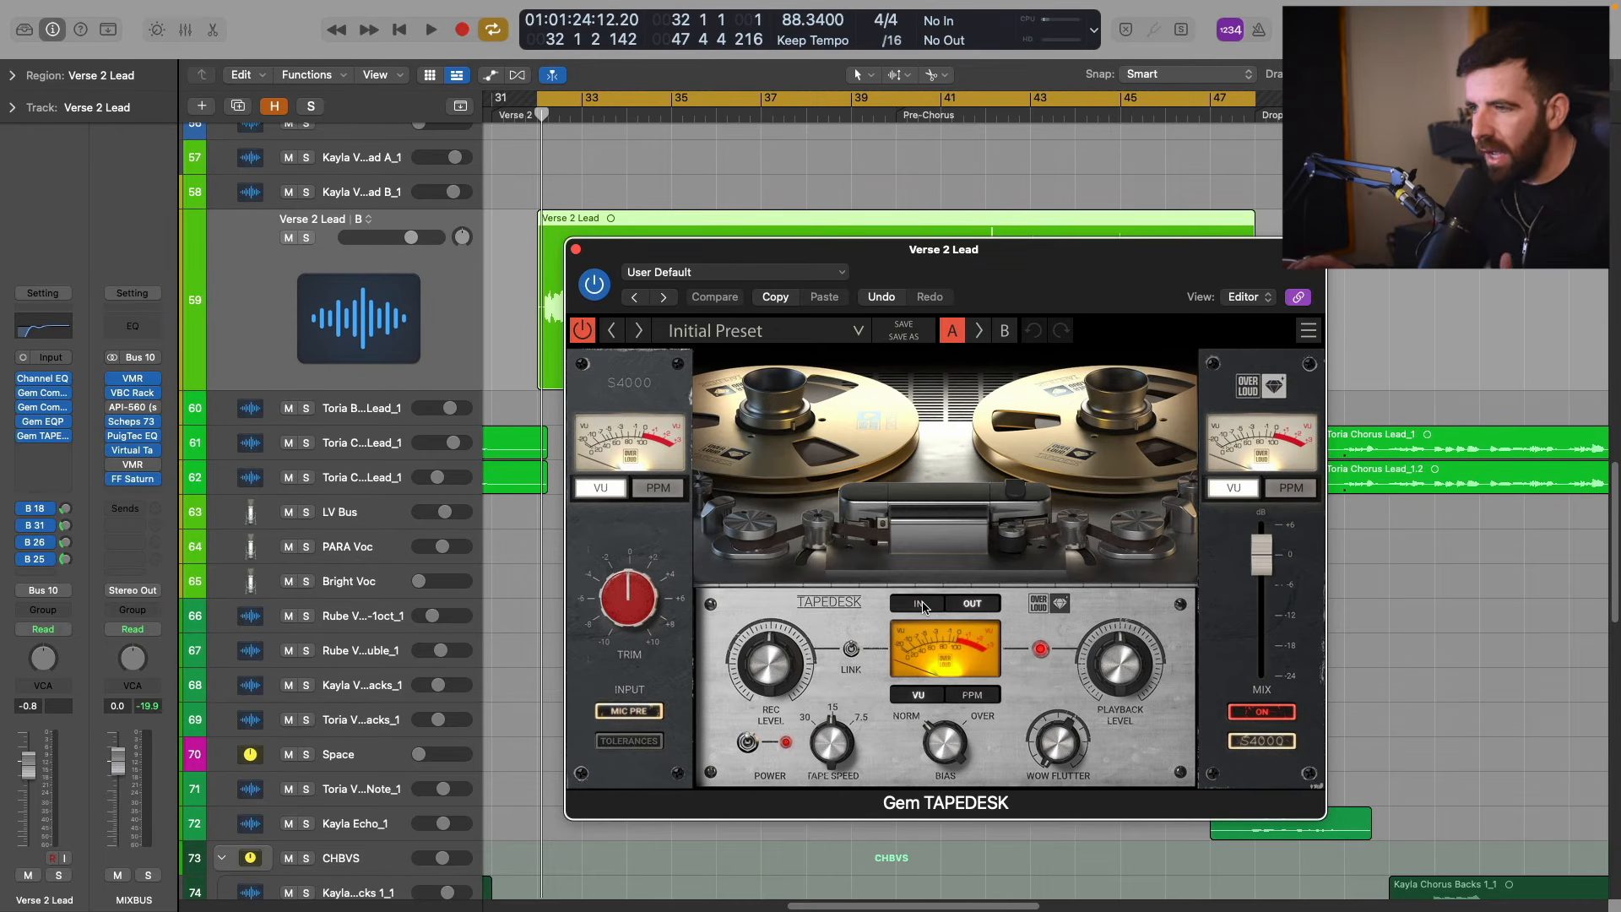
pyautogui.click(921, 604)
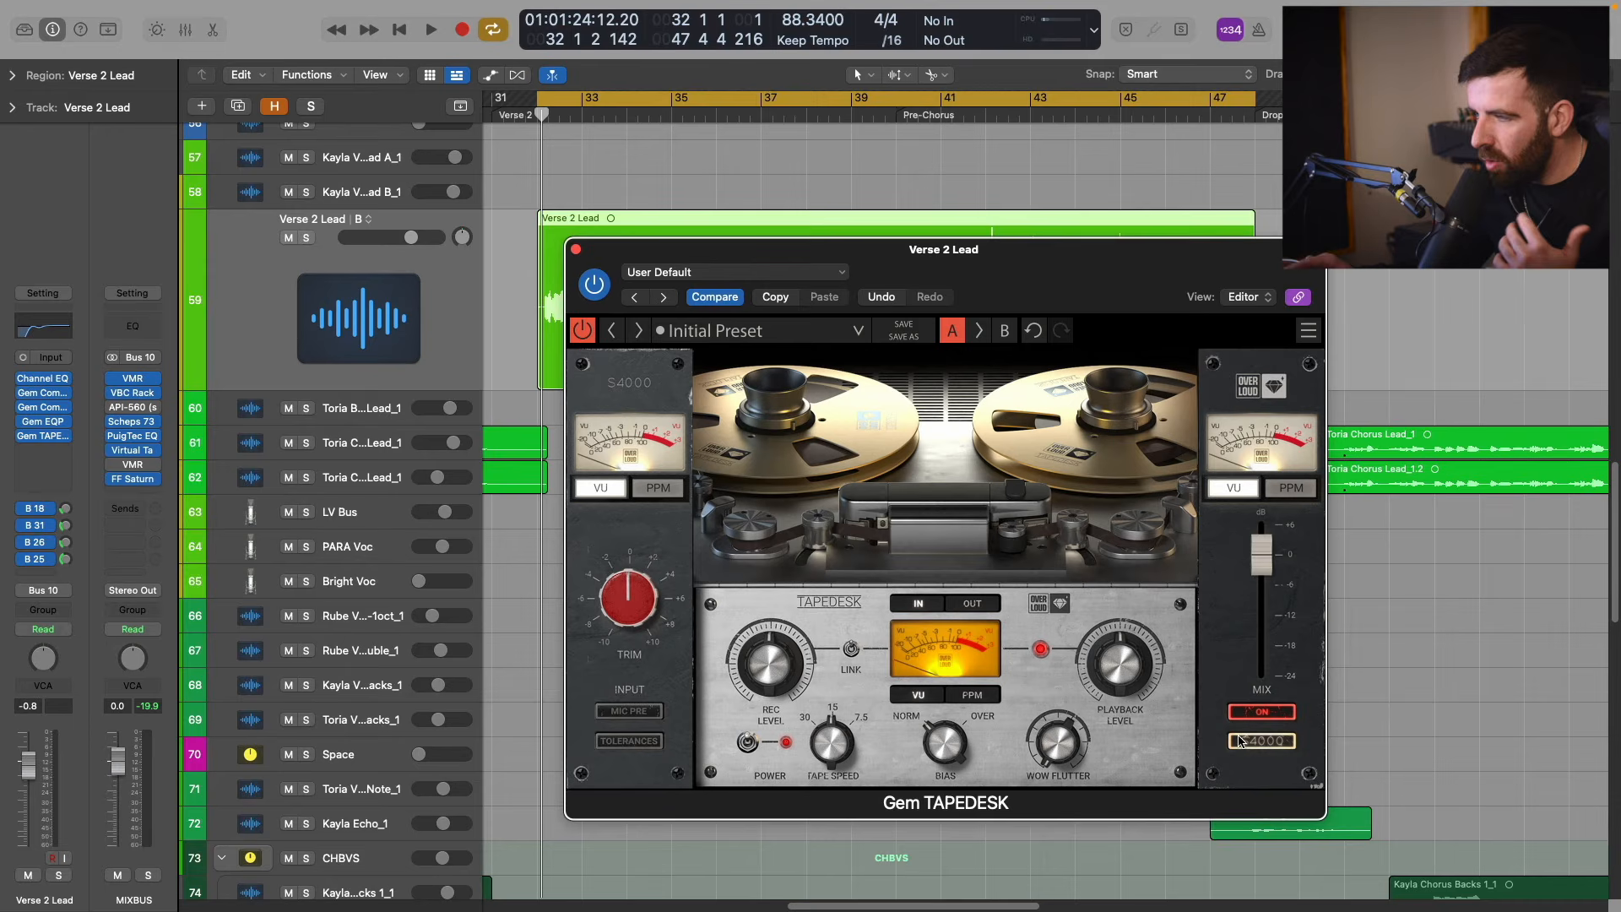
pyautogui.click(1261, 712)
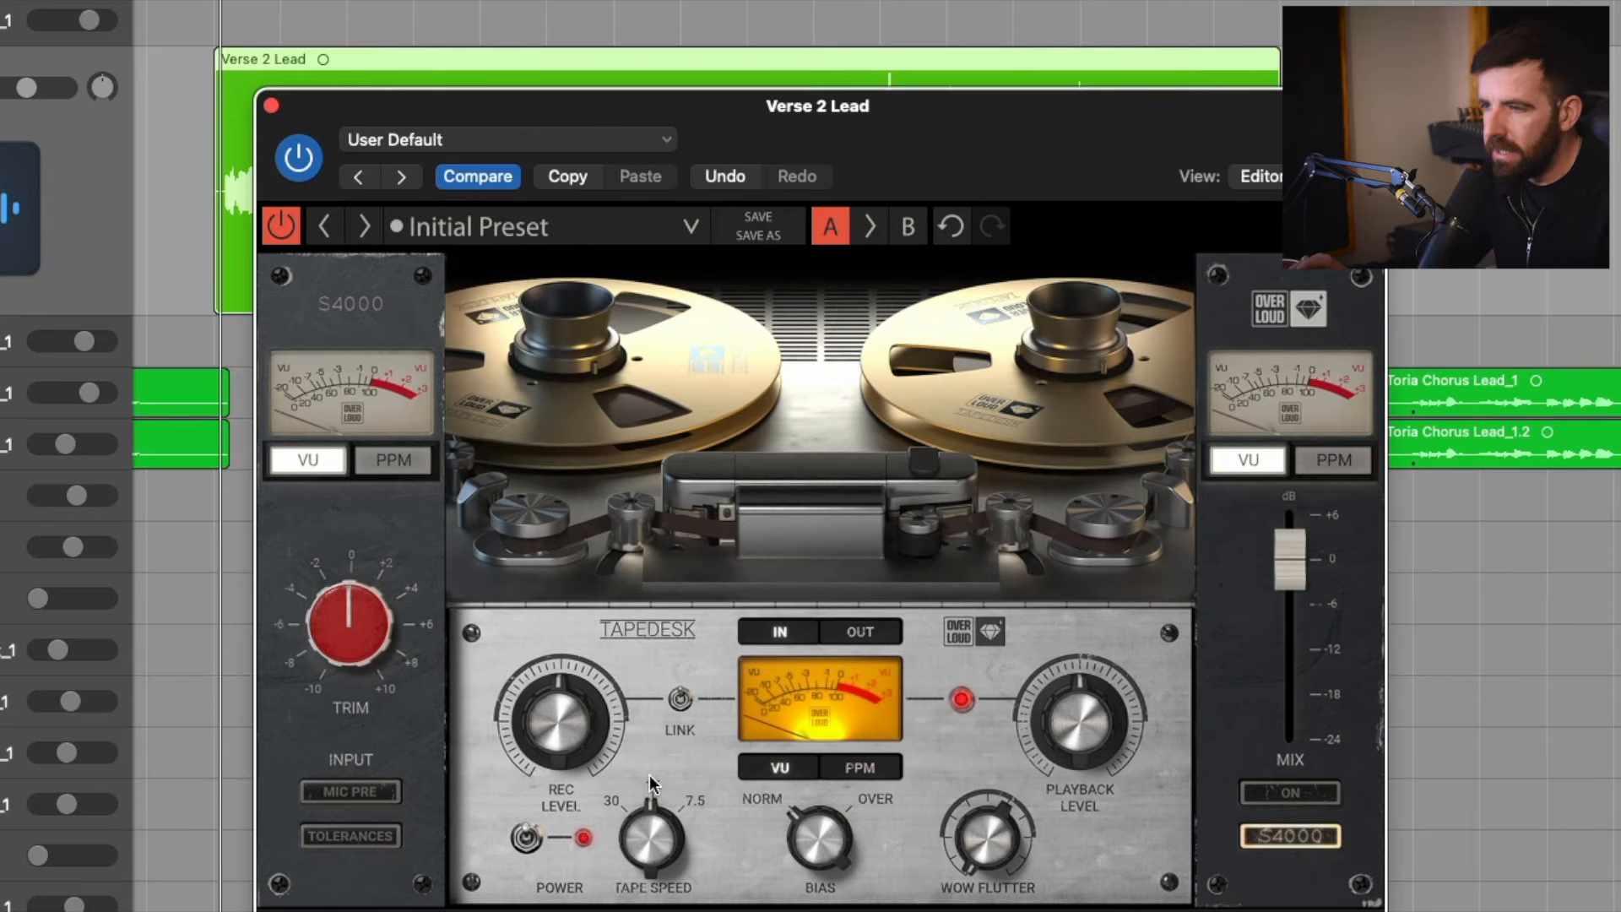
# Try tape speed 30 on the soloed vocal, return it to 15 and raise the record level.
pyautogui.click(651, 830)
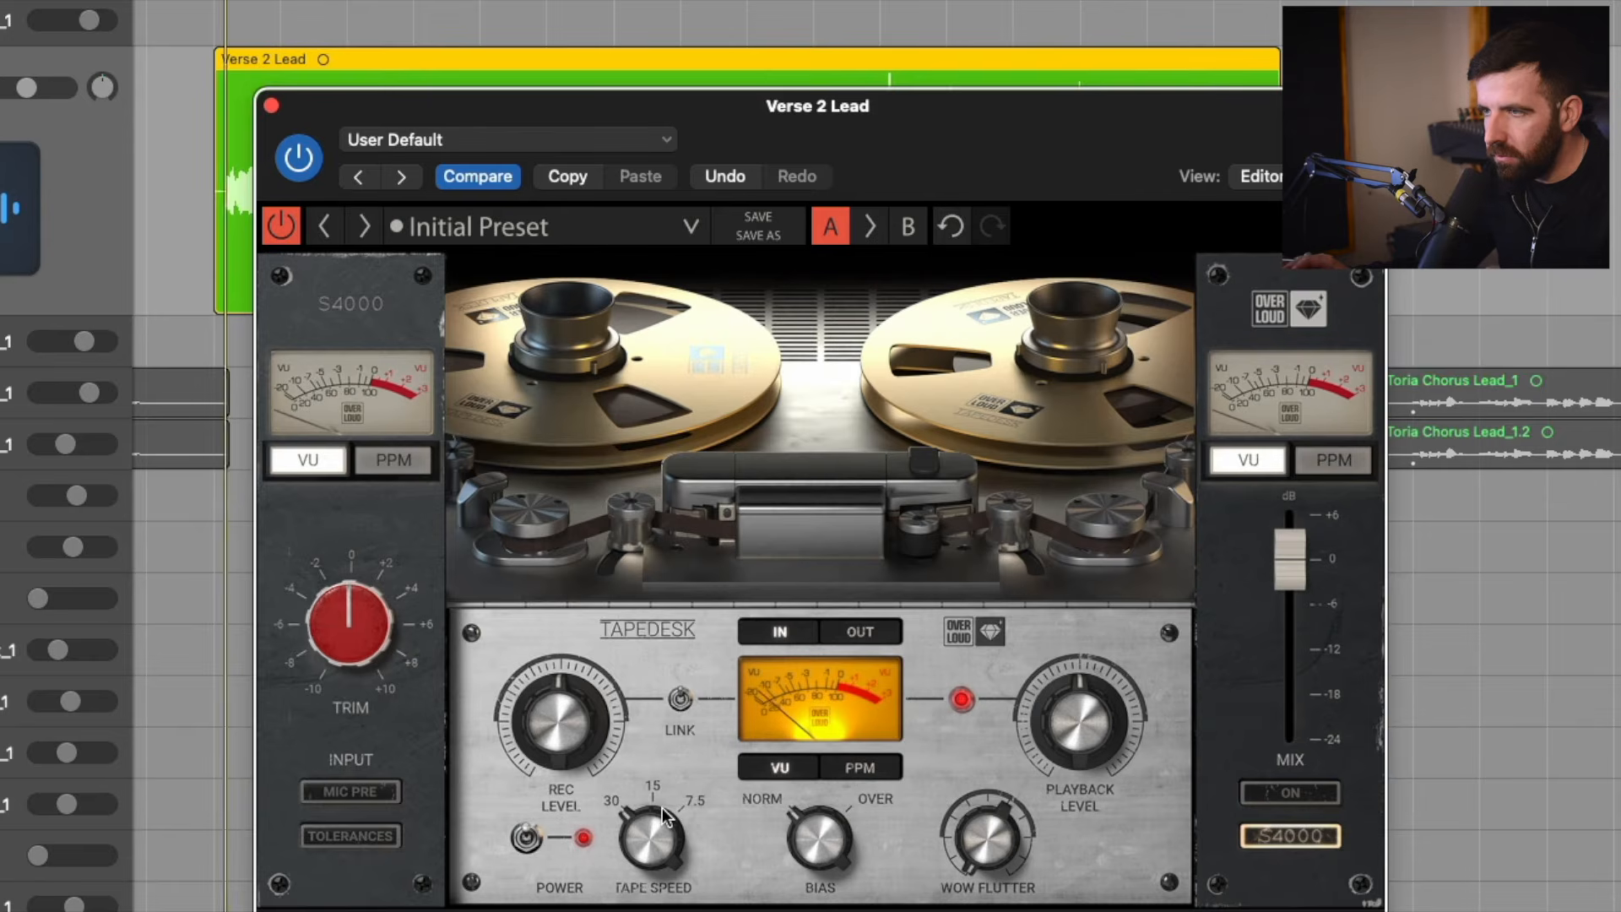
pyautogui.moveTo(648, 828); pyautogui.dragTo(648, 803)
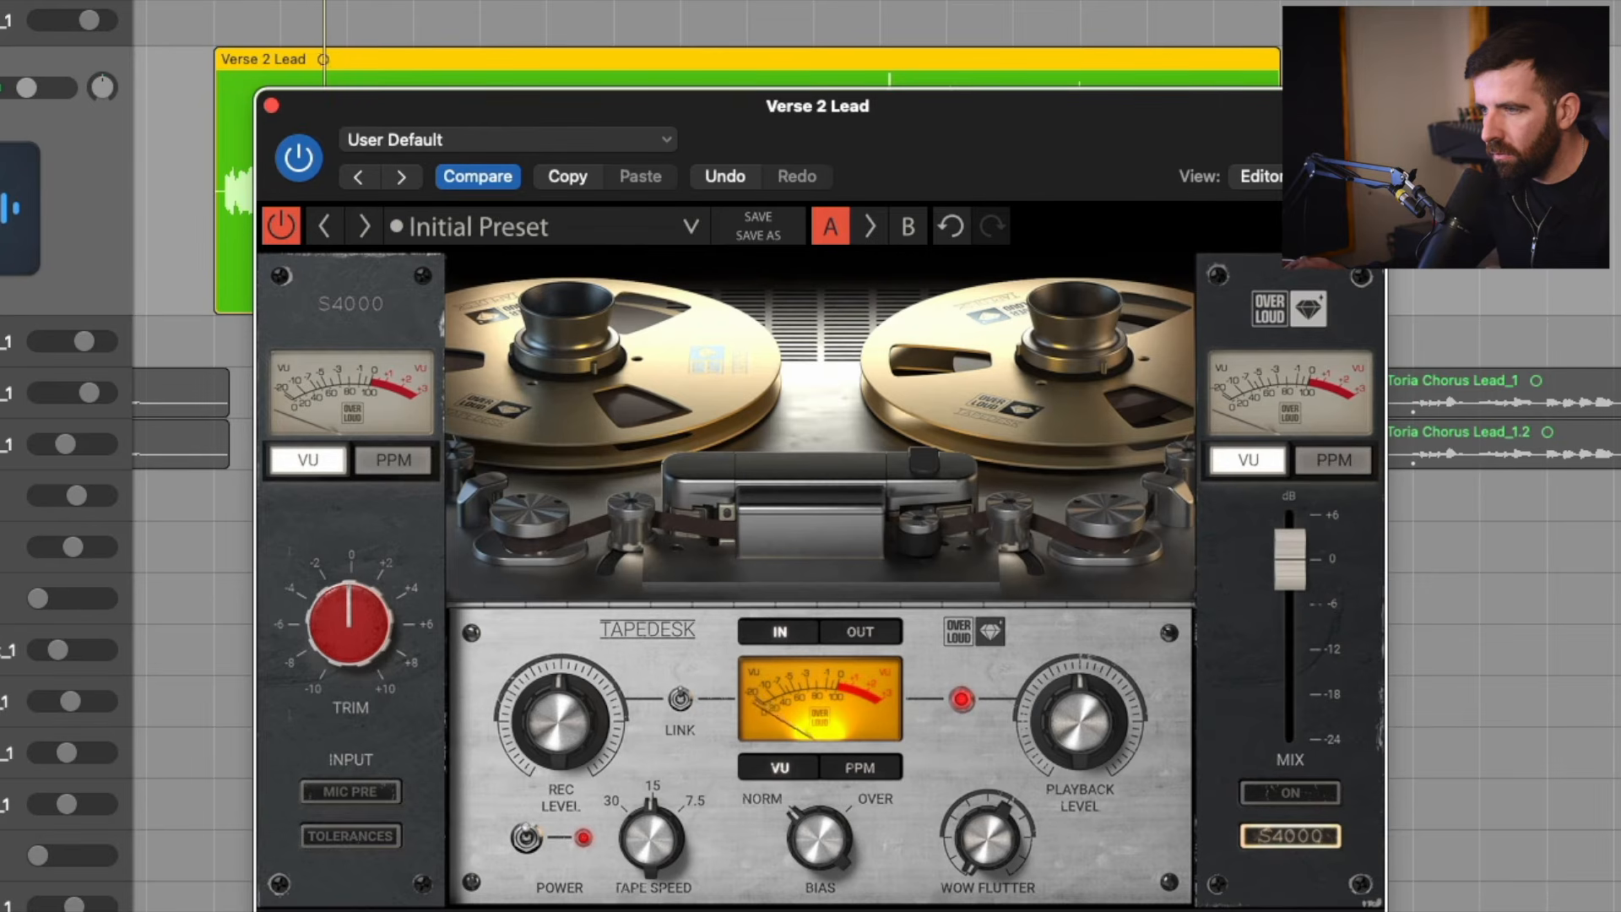
pyautogui.moveTo(564, 695); pyautogui.dragTo(564, 670)
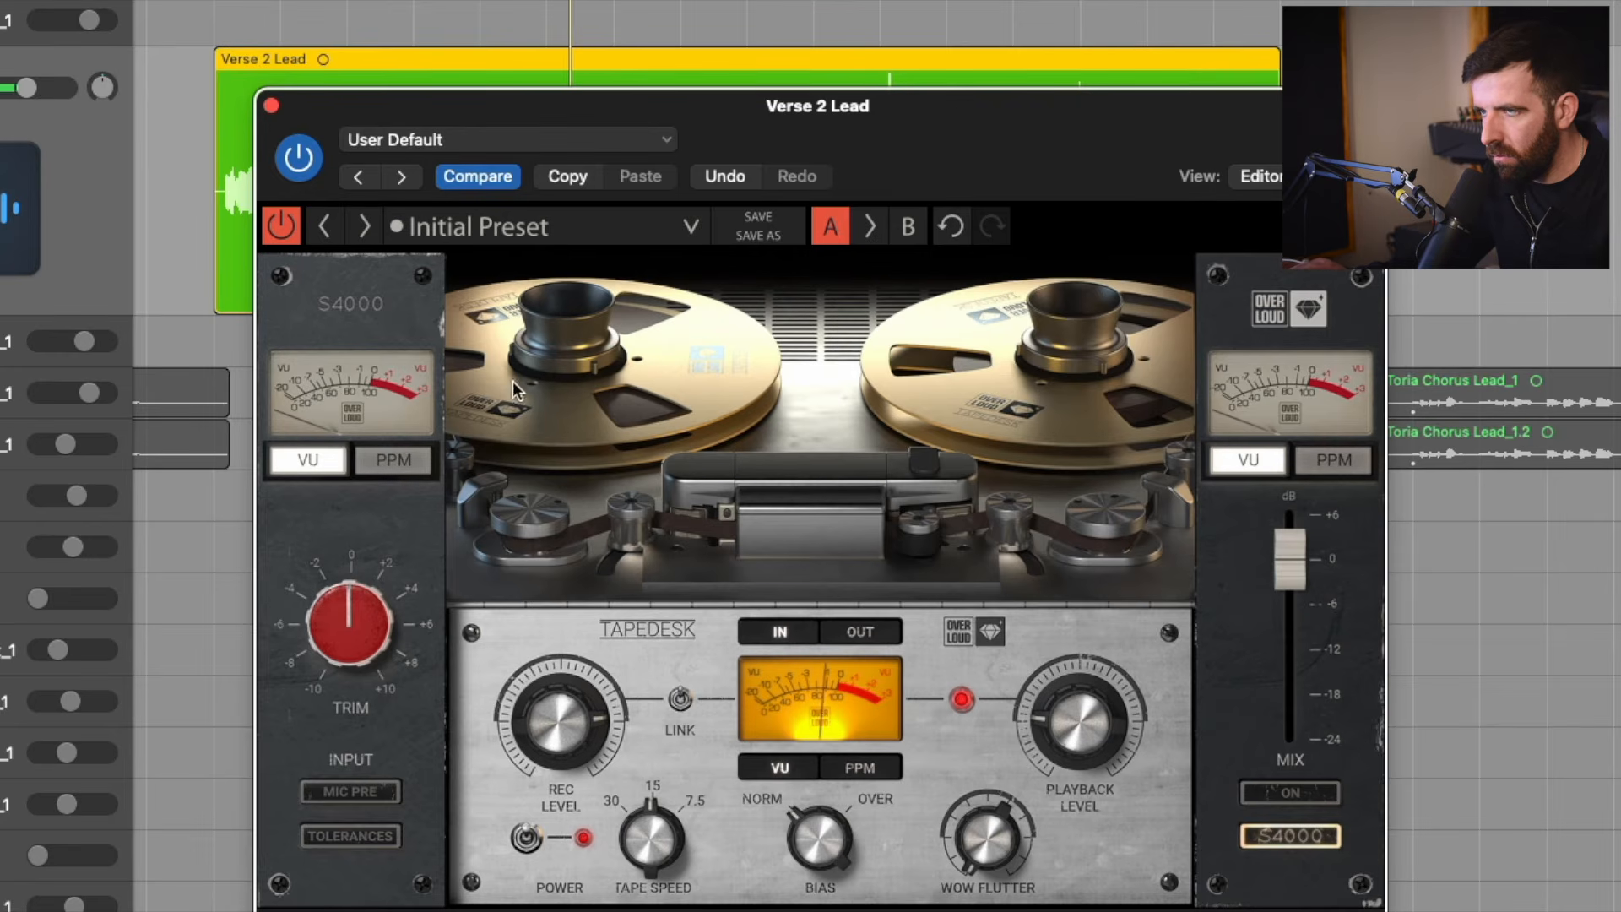
# Compare TAPEDESK bypassed and active on the soloed vocal, then unsolo the track.
pyautogui.click(277, 227)
pyautogui.click(278, 226)
pyautogui.press('s')
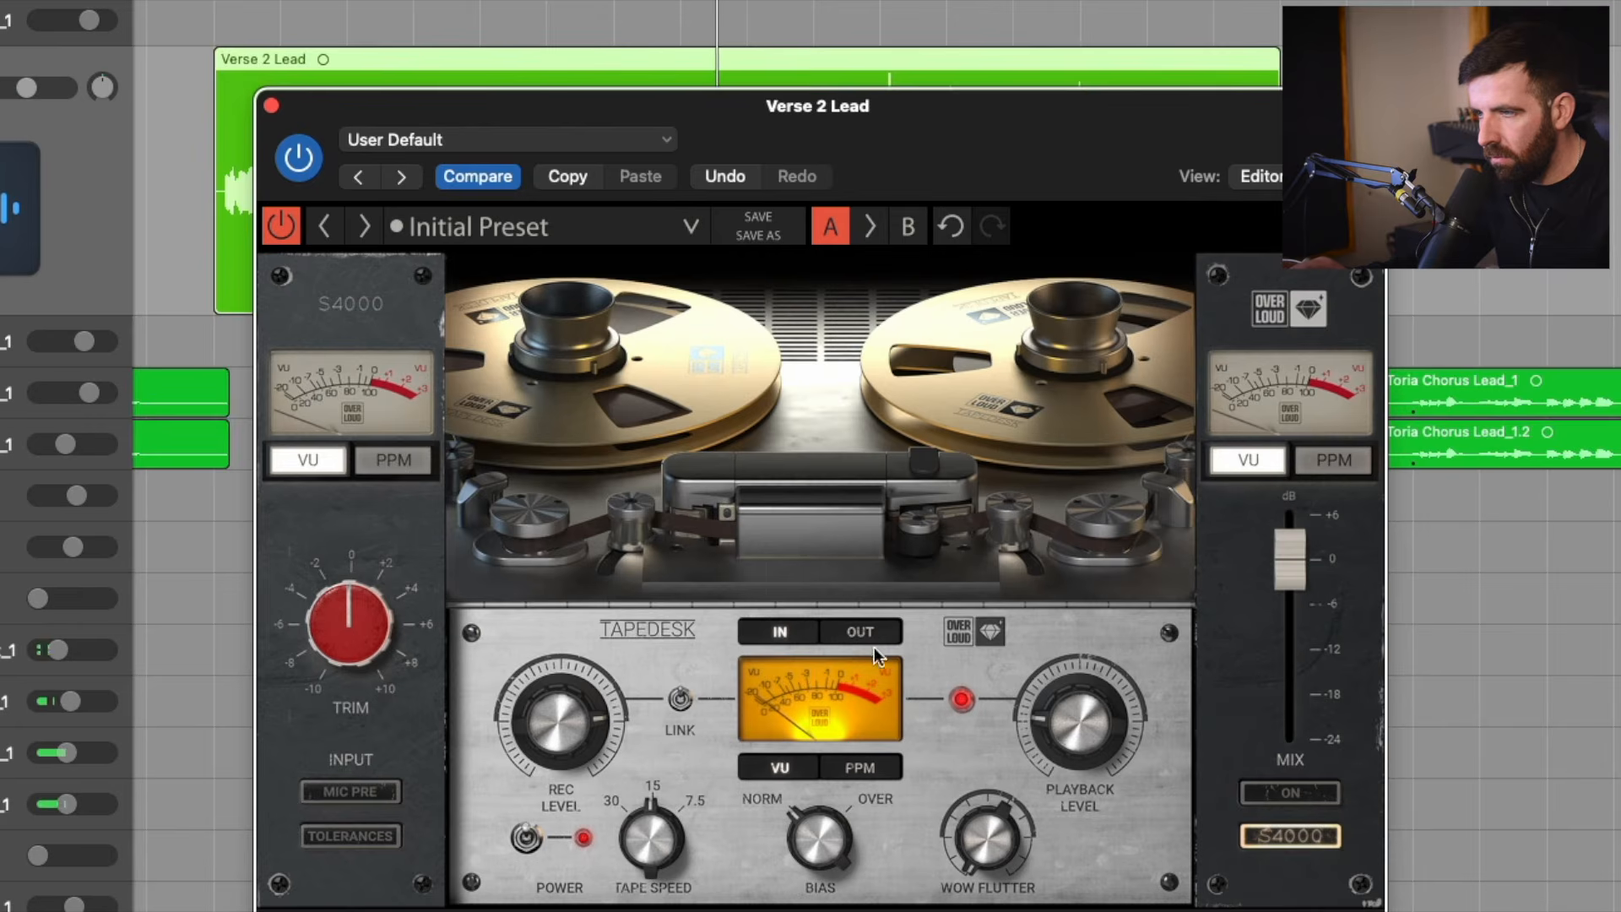
# Trim TAPEDESK's playback level slightly and compare the plug-in bypassed and active in the full mix.
pyautogui.moveTo(1067, 718); pyautogui.dragTo(1067, 730)
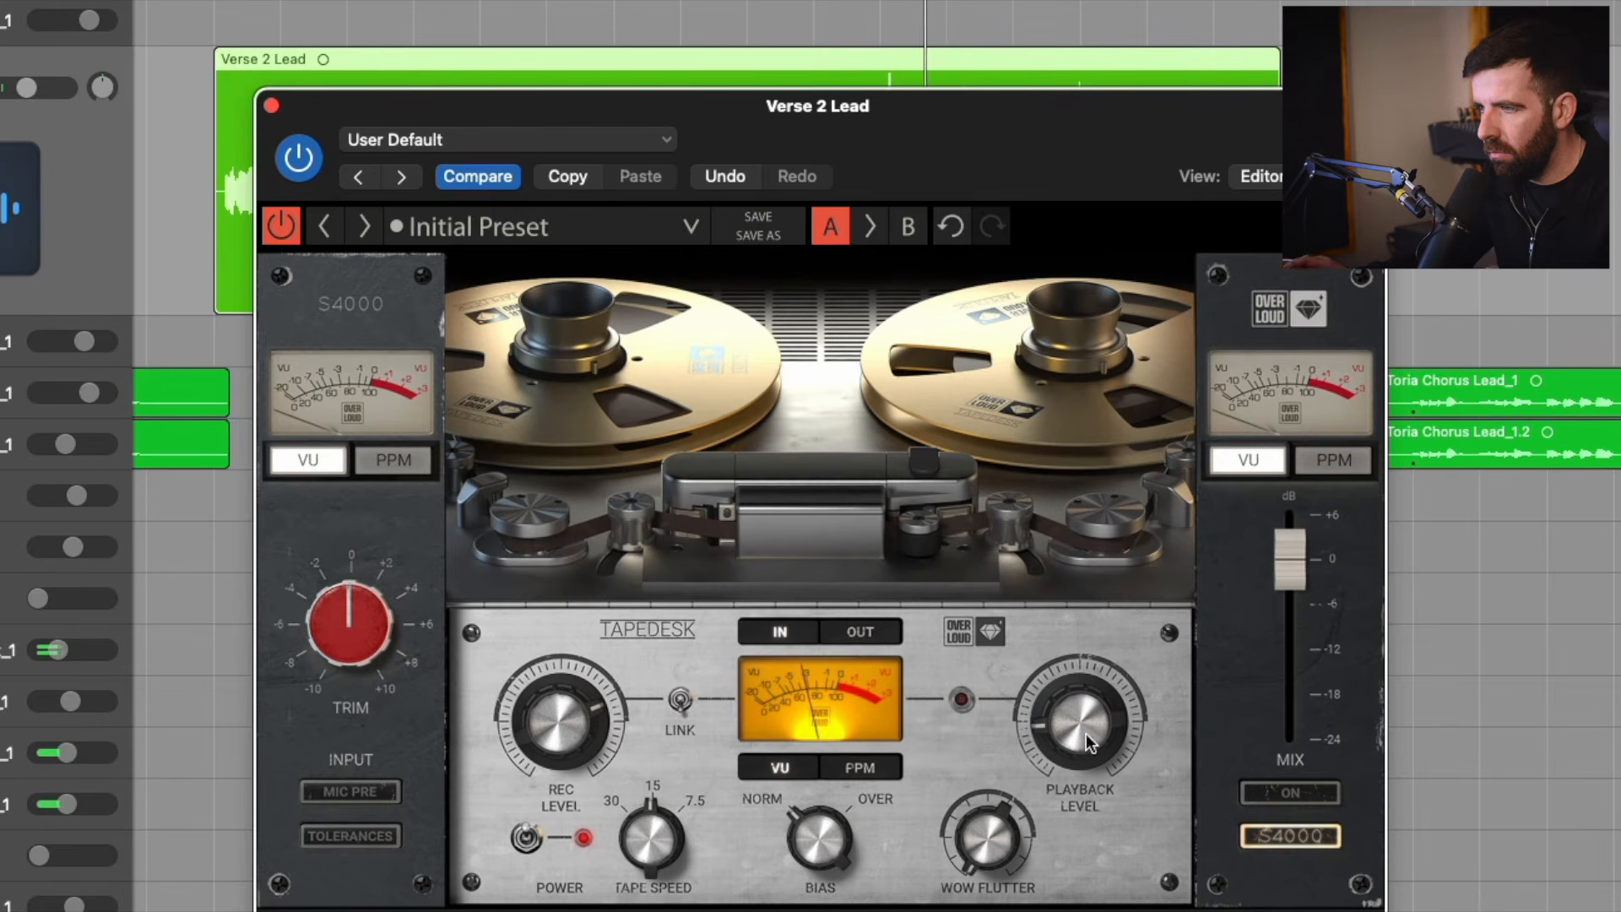
pyautogui.click(280, 228)
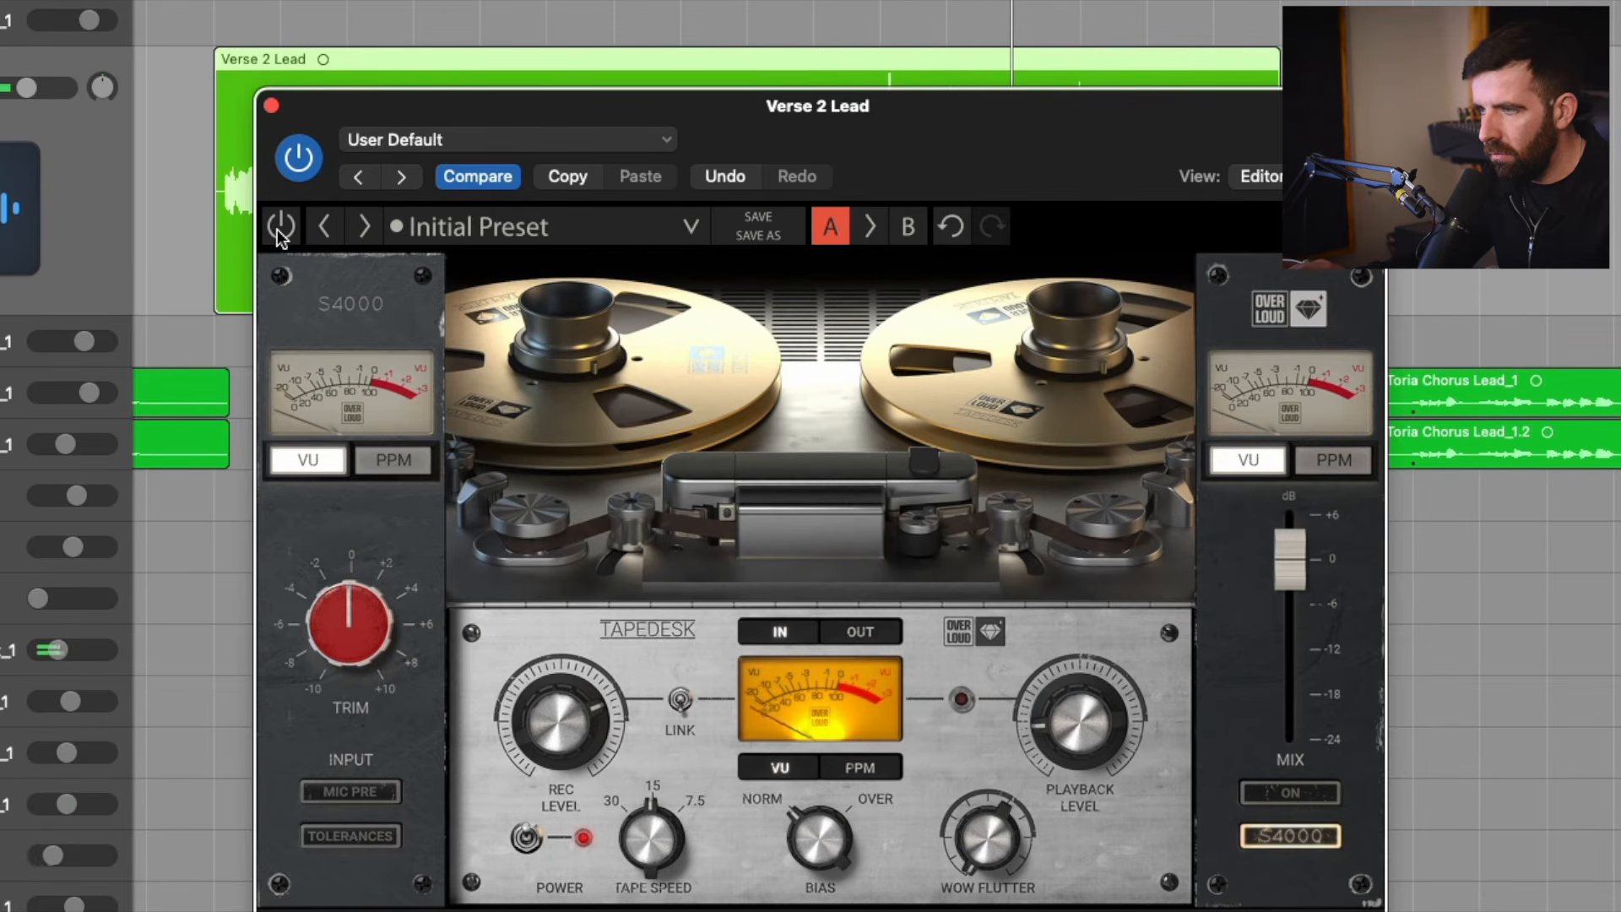
pyautogui.click(280, 230)
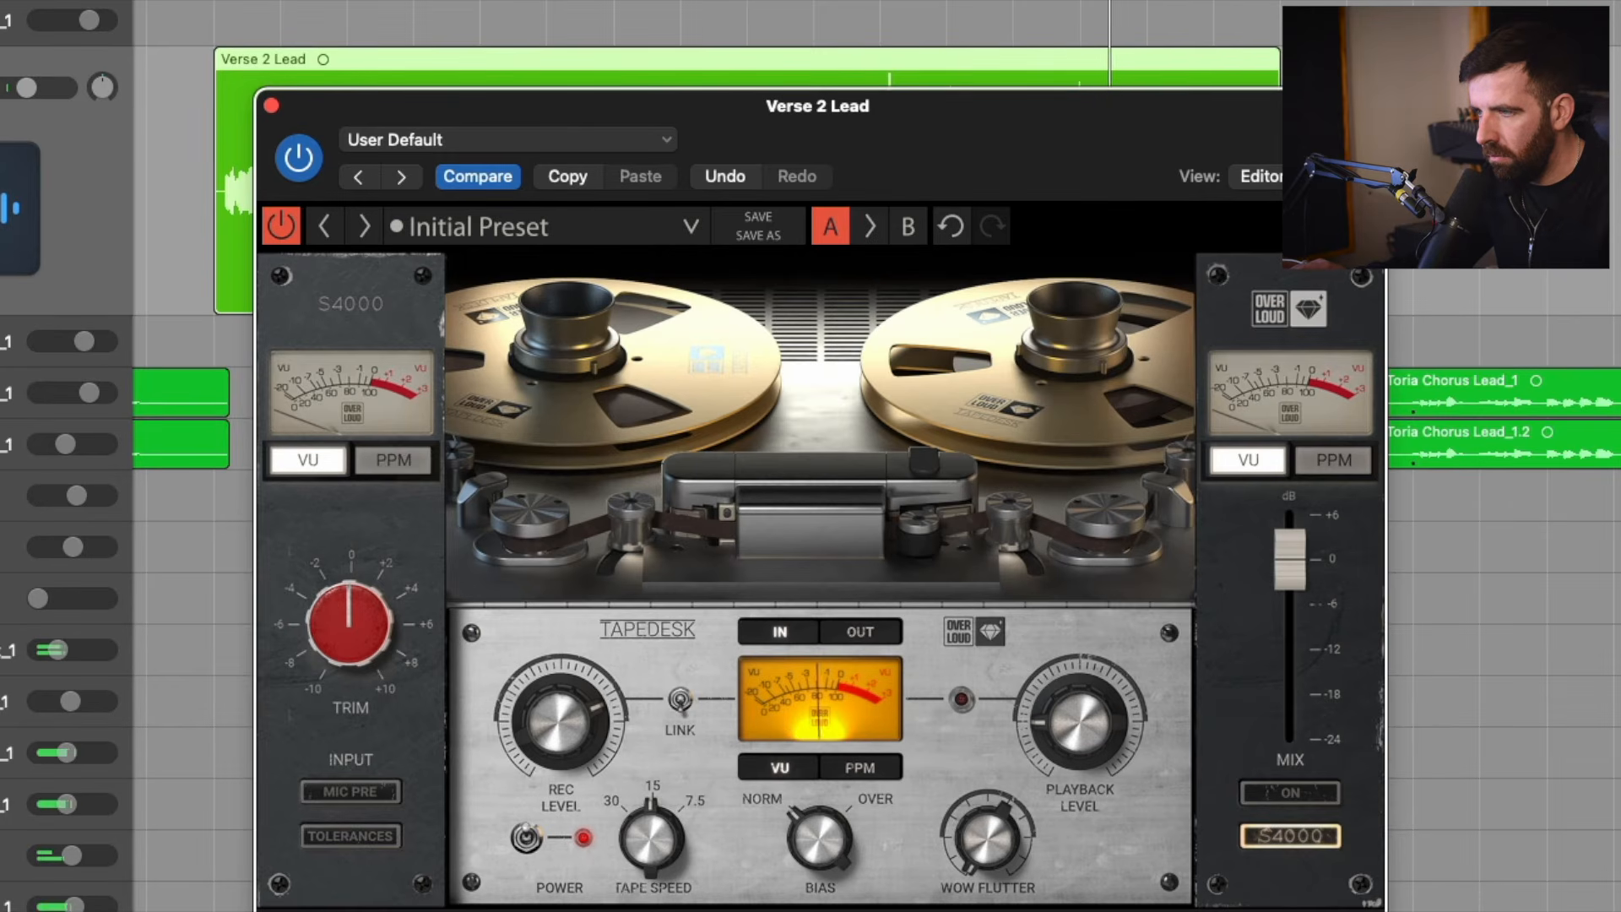
# Try tape speed 7.5 against the bypassed sound, then return the tape speed to 15.
pyautogui.click(677, 836)
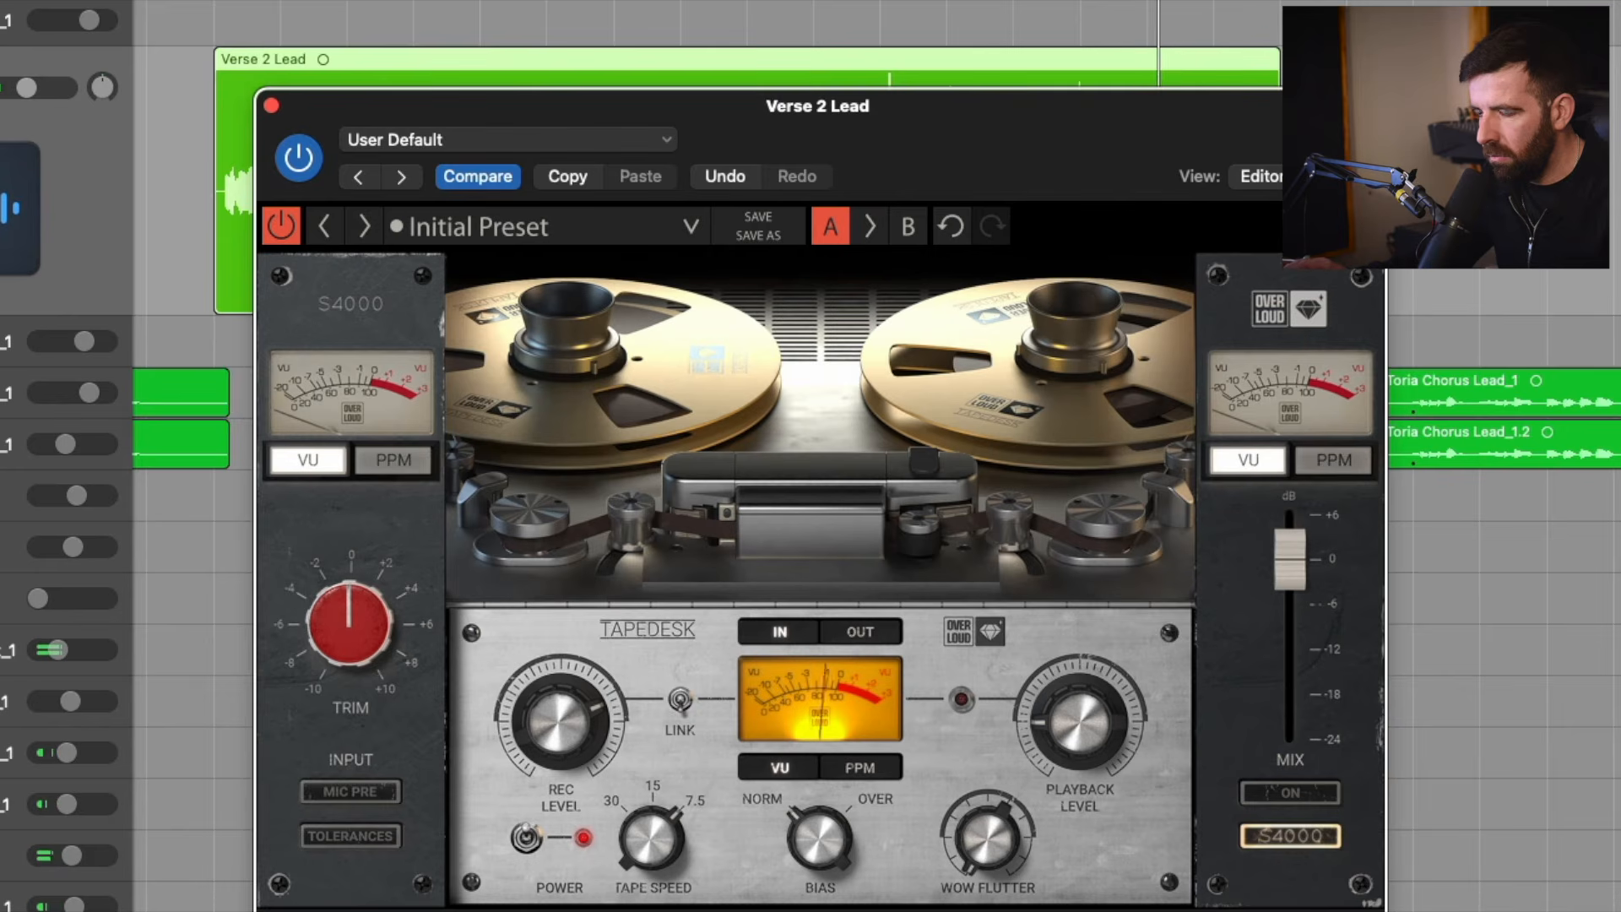
pyautogui.click(282, 228)
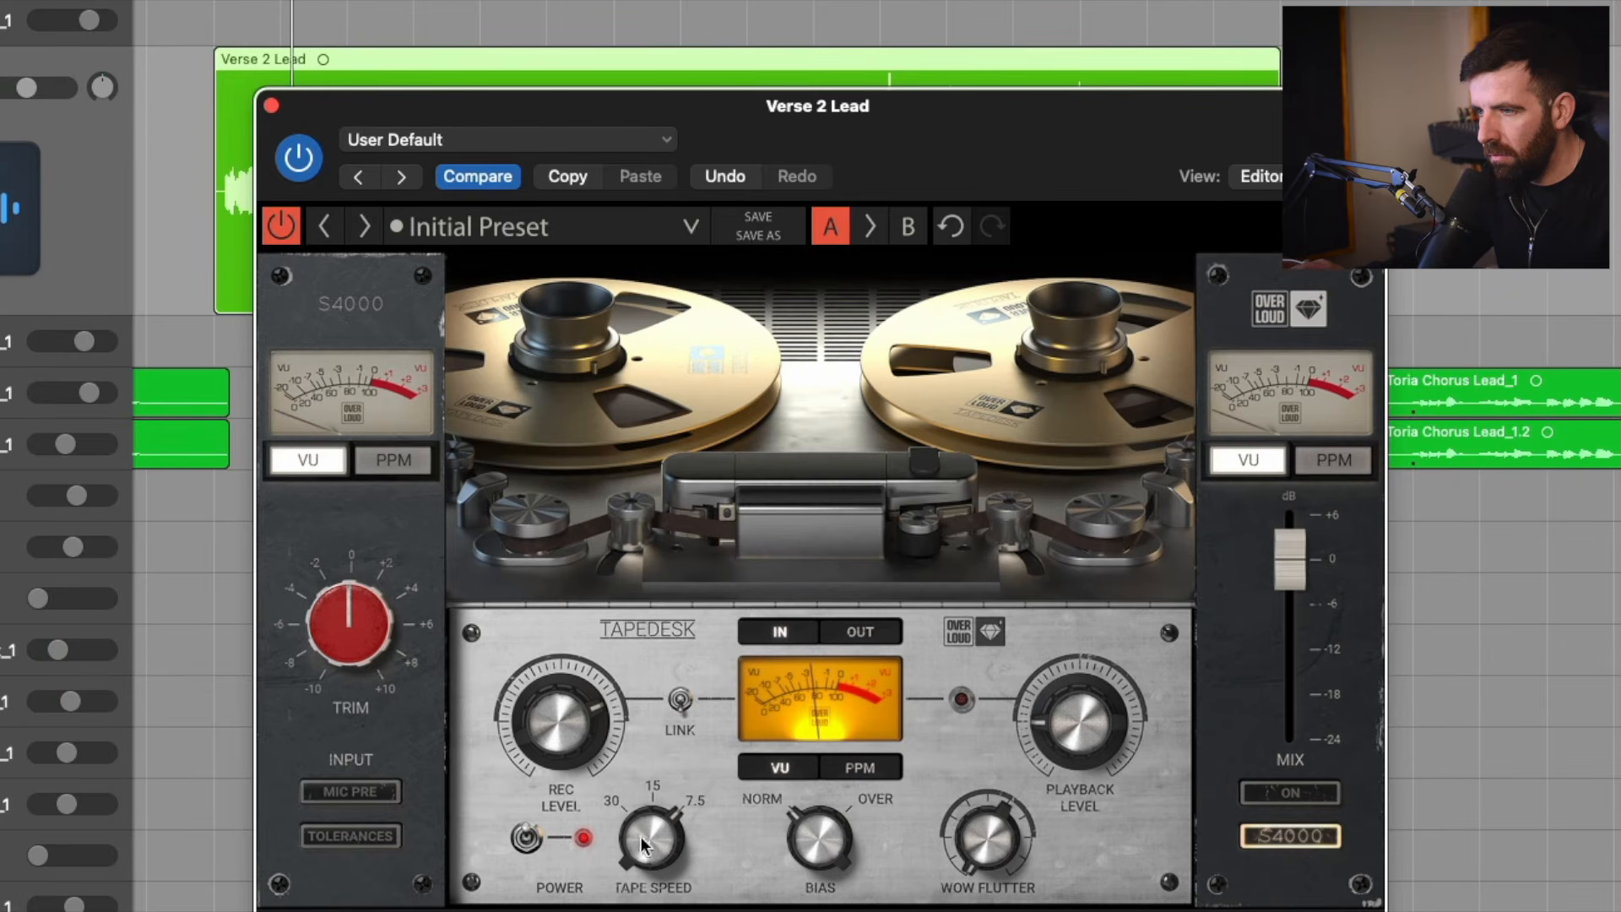
pyautogui.moveTo(640, 836); pyautogui.dragTo(640, 853)
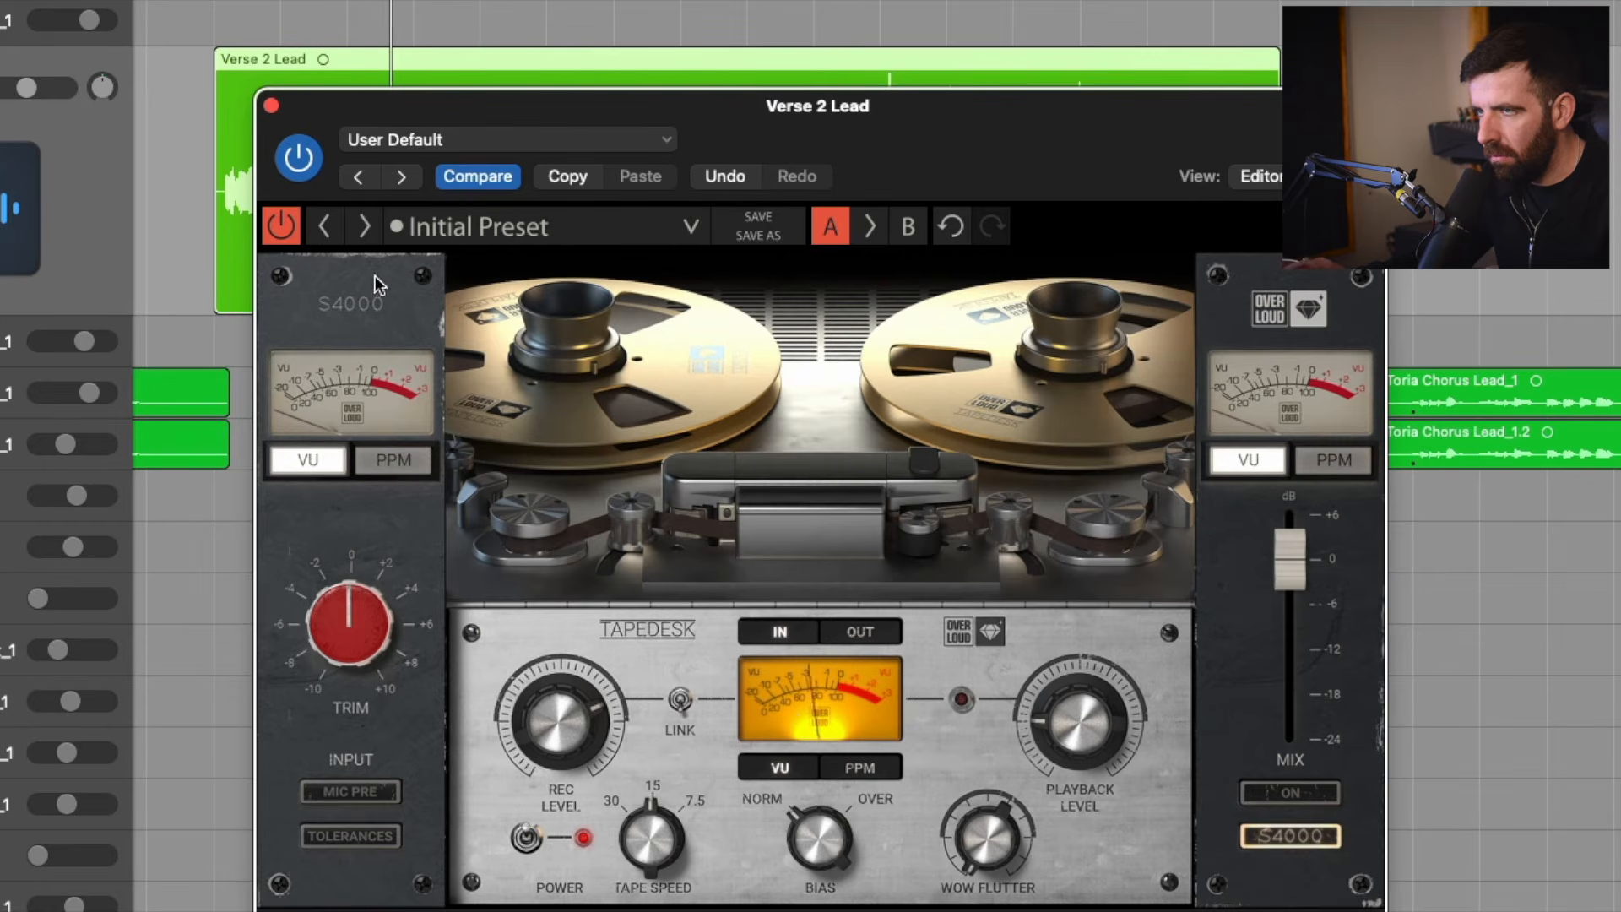
# Compare TAPEDESK bypassed and active at tape speed 15, toggling the link between record and playback levels.
pyautogui.click(280, 225)
pyautogui.click(280, 225)
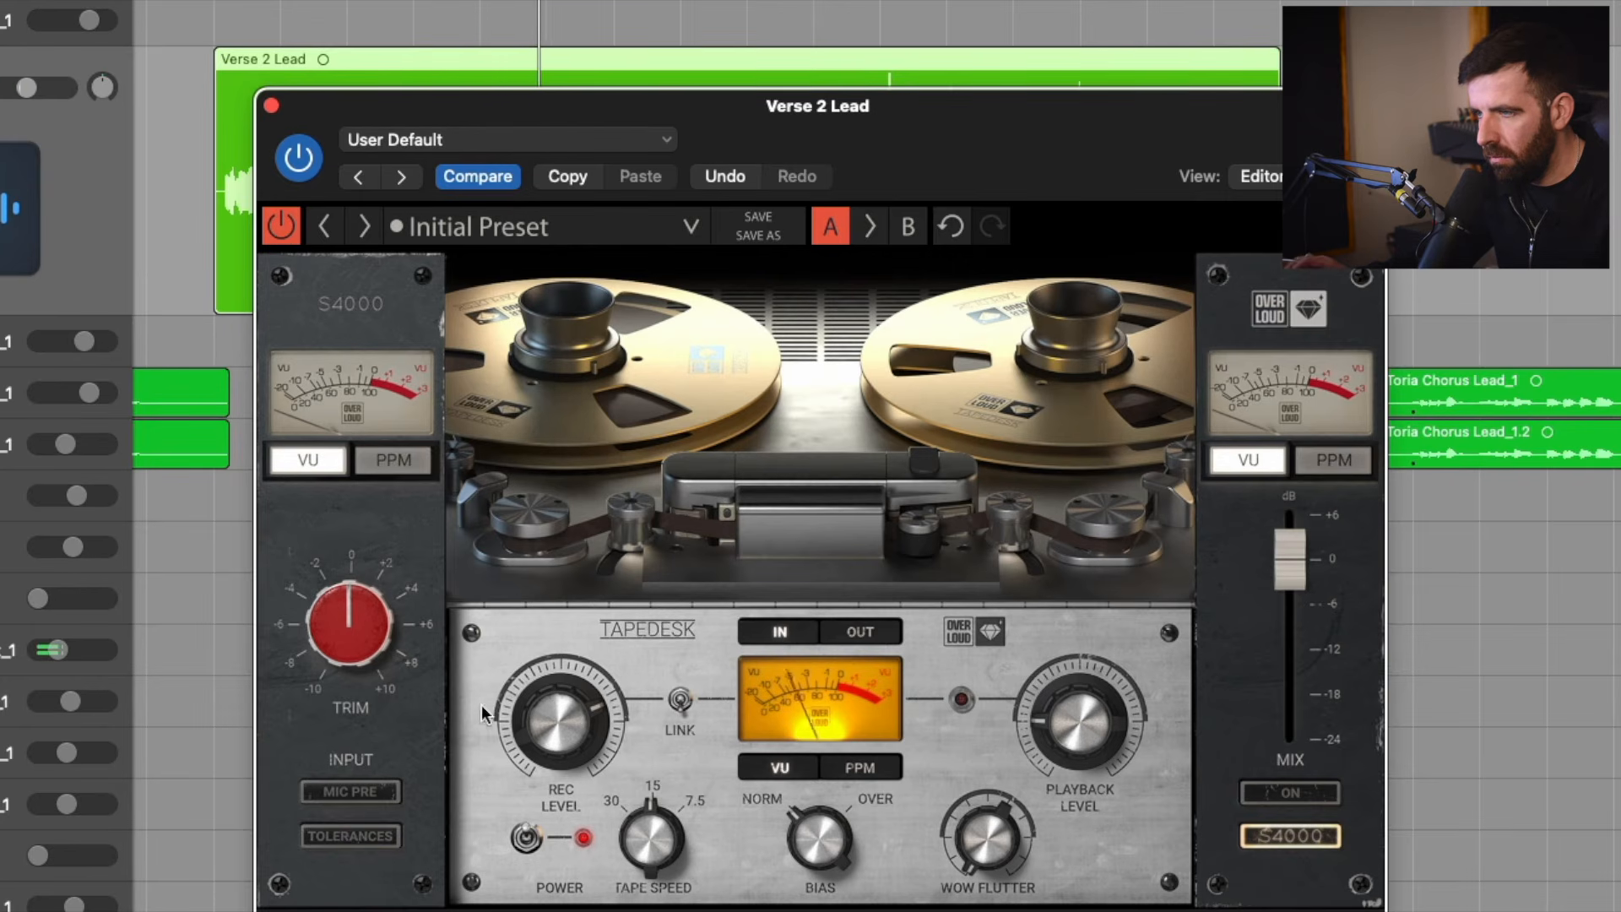
pyautogui.click(678, 701)
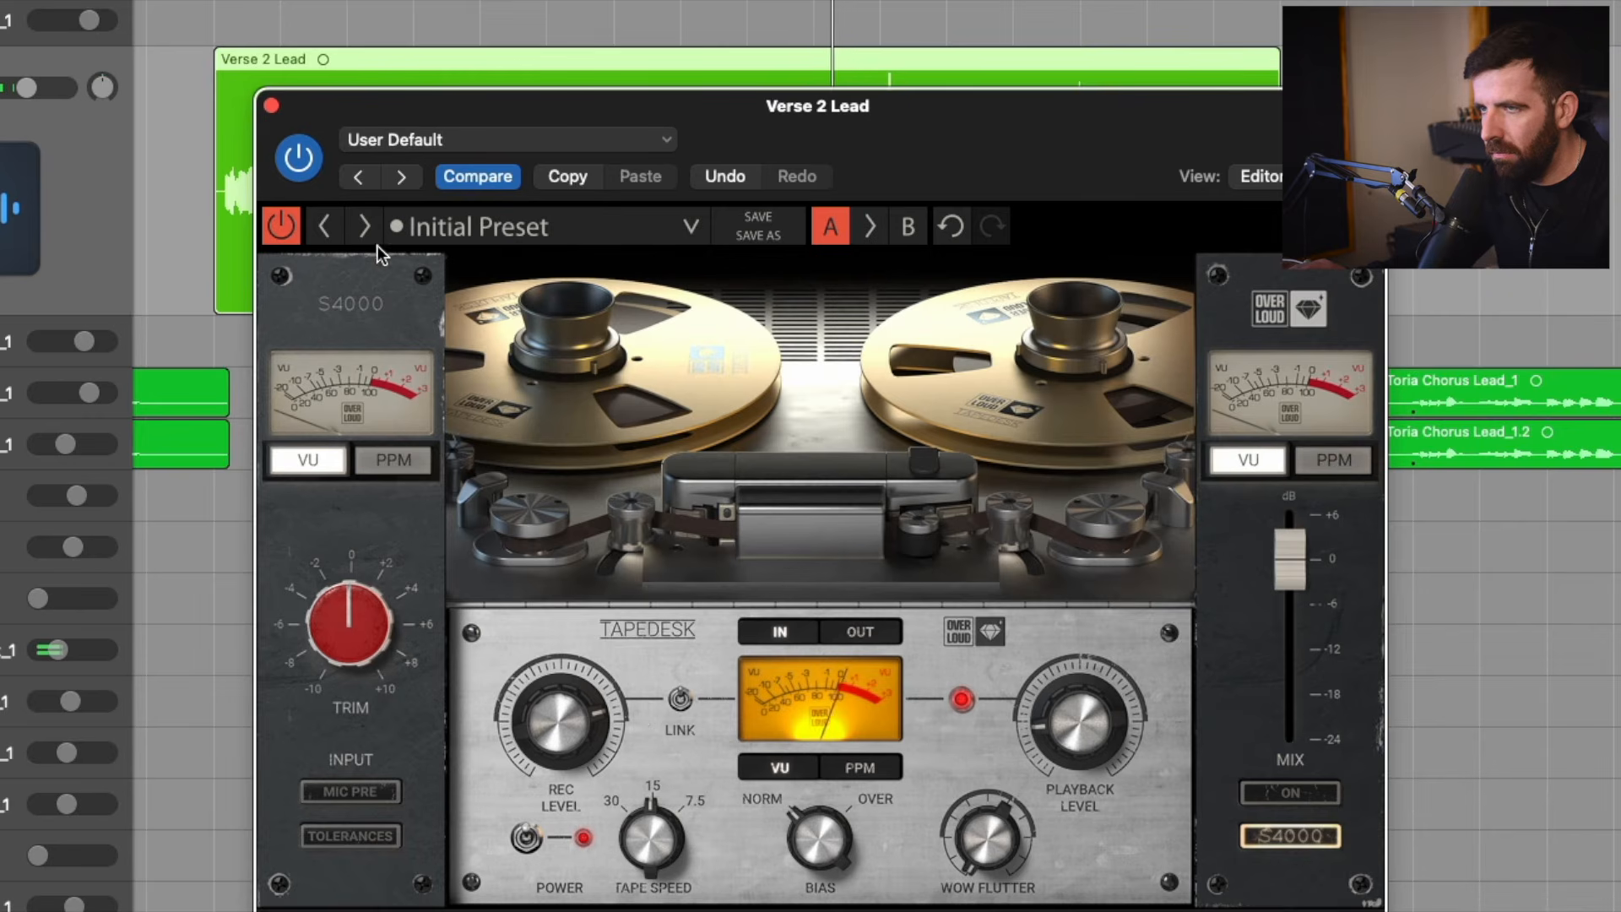
pyautogui.click(293, 221)
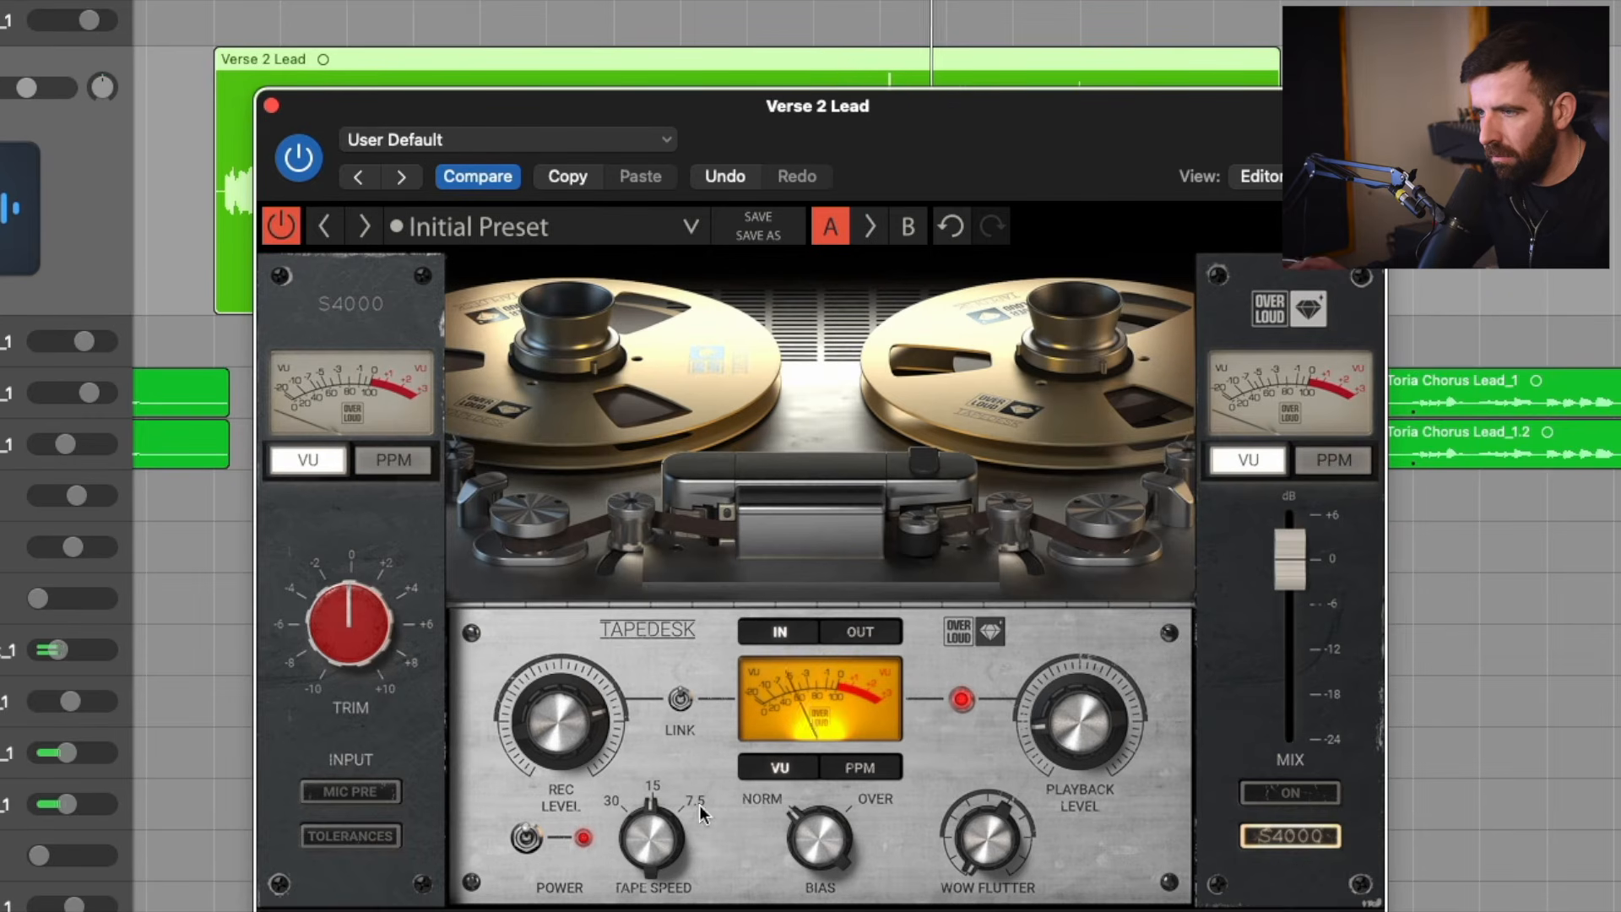
# Nudge TAPEDESK's bias and set the tape speed to 7.5.
pyautogui.moveTo(823, 837)
pyautogui.mouseDown()
pyautogui.moveTo(823, 798)
pyautogui.moveTo(824, 844)
pyautogui.mouseUp()
pyautogui.moveTo(662, 834); pyautogui.dragTo(663, 815)
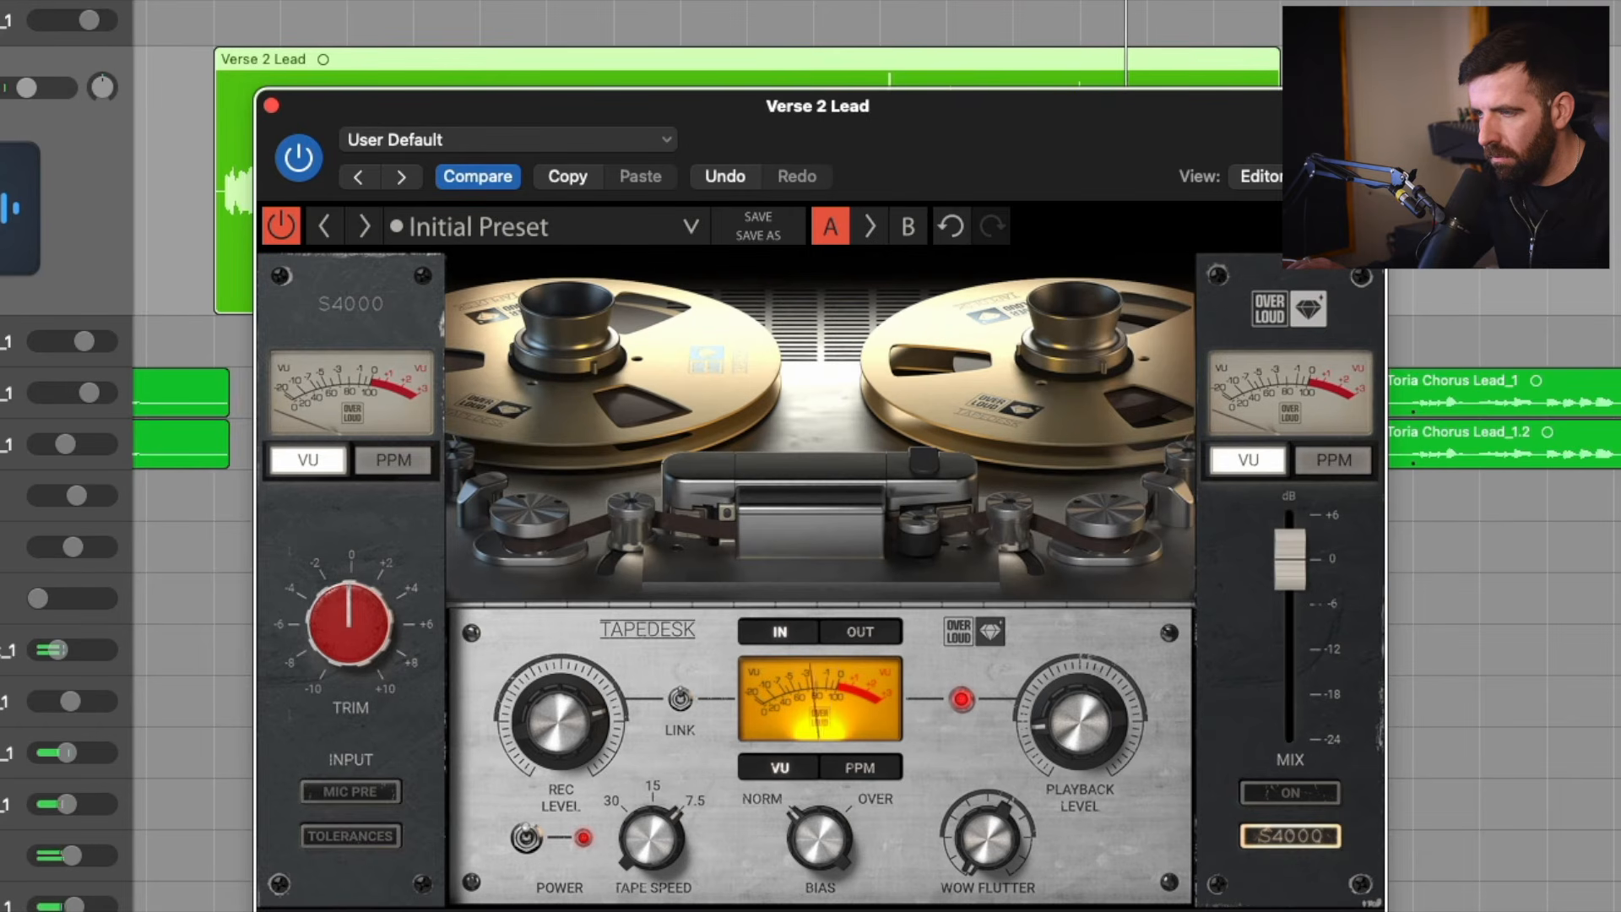
# Return TAPEDESK's tape speed to 15 and compare the plug-in bypassed and active.
pyautogui.moveTo(663, 815); pyautogui.dragTo(662, 836)
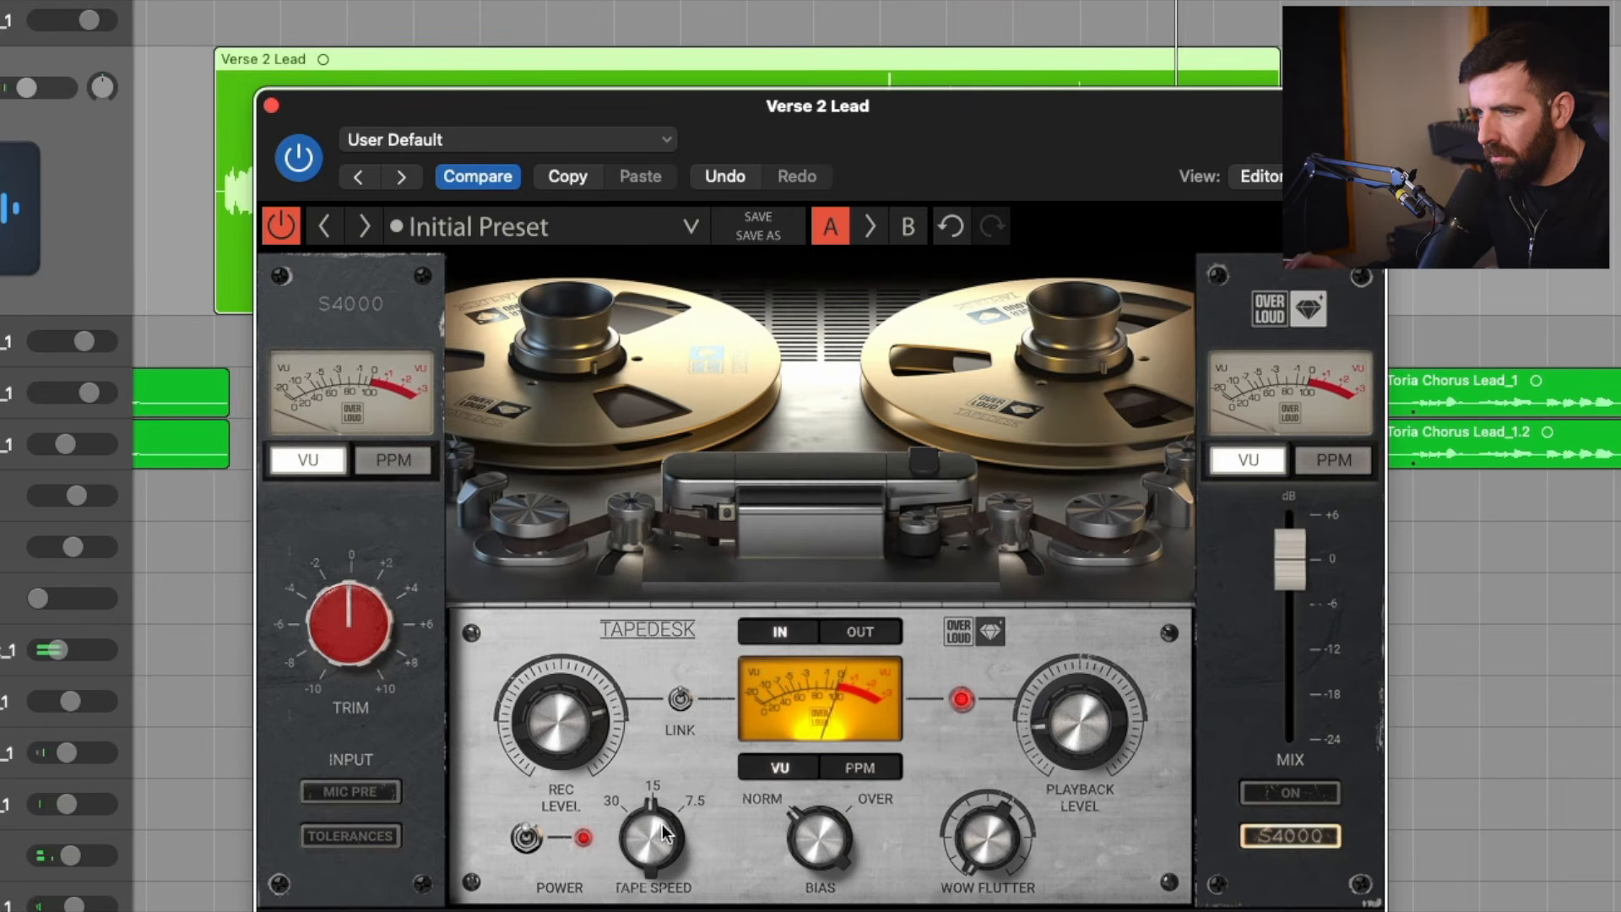
pyautogui.click(282, 226)
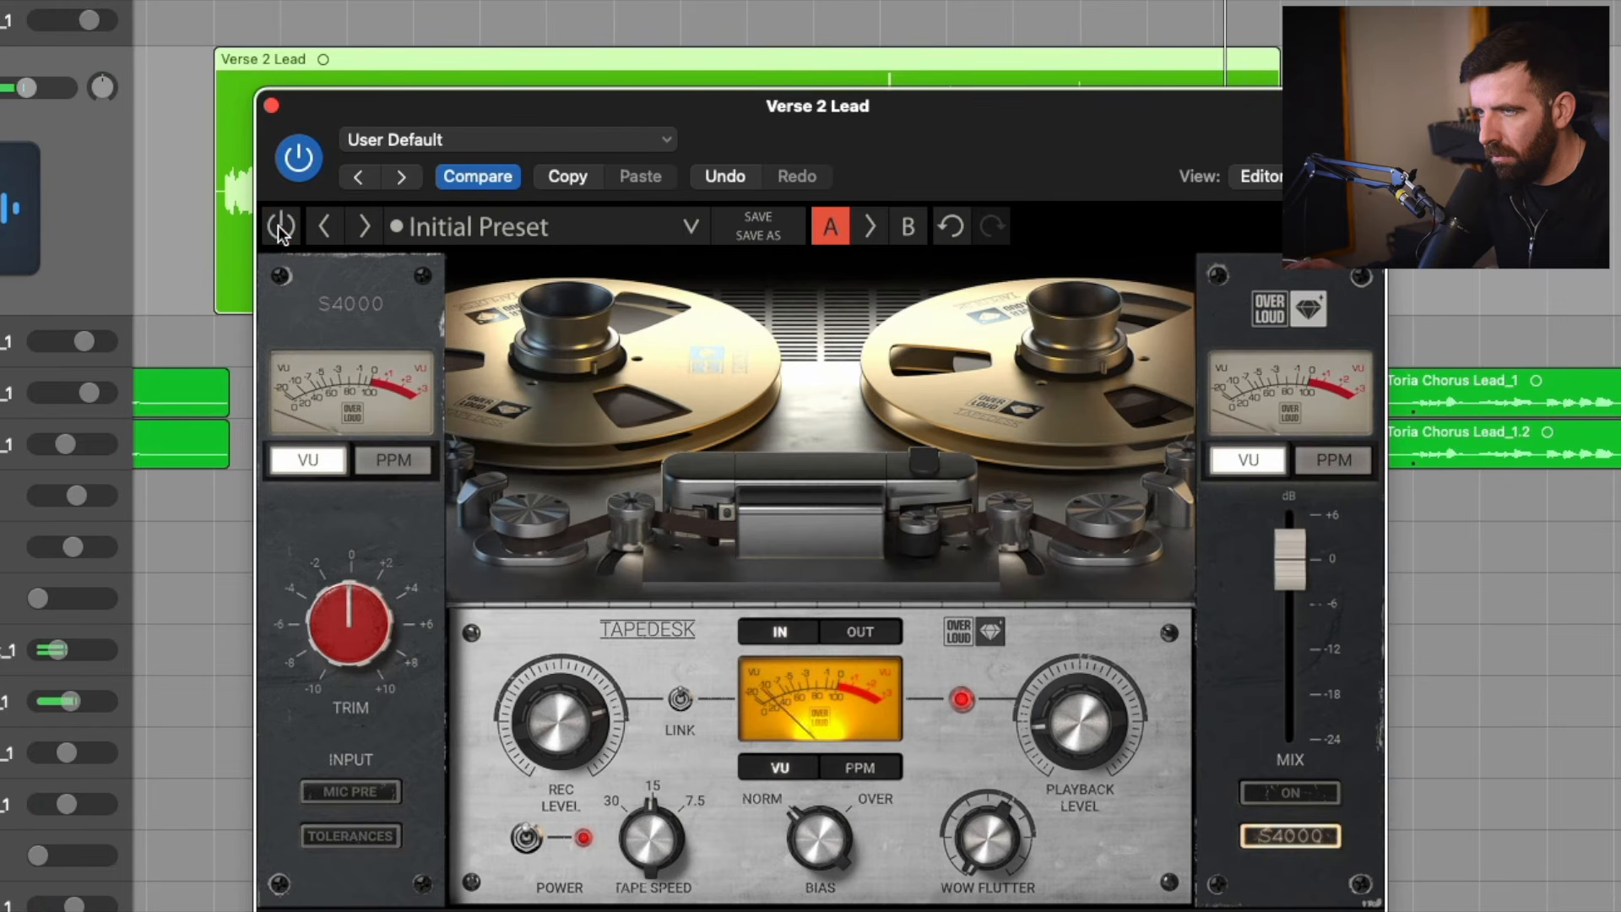
pyautogui.click(281, 226)
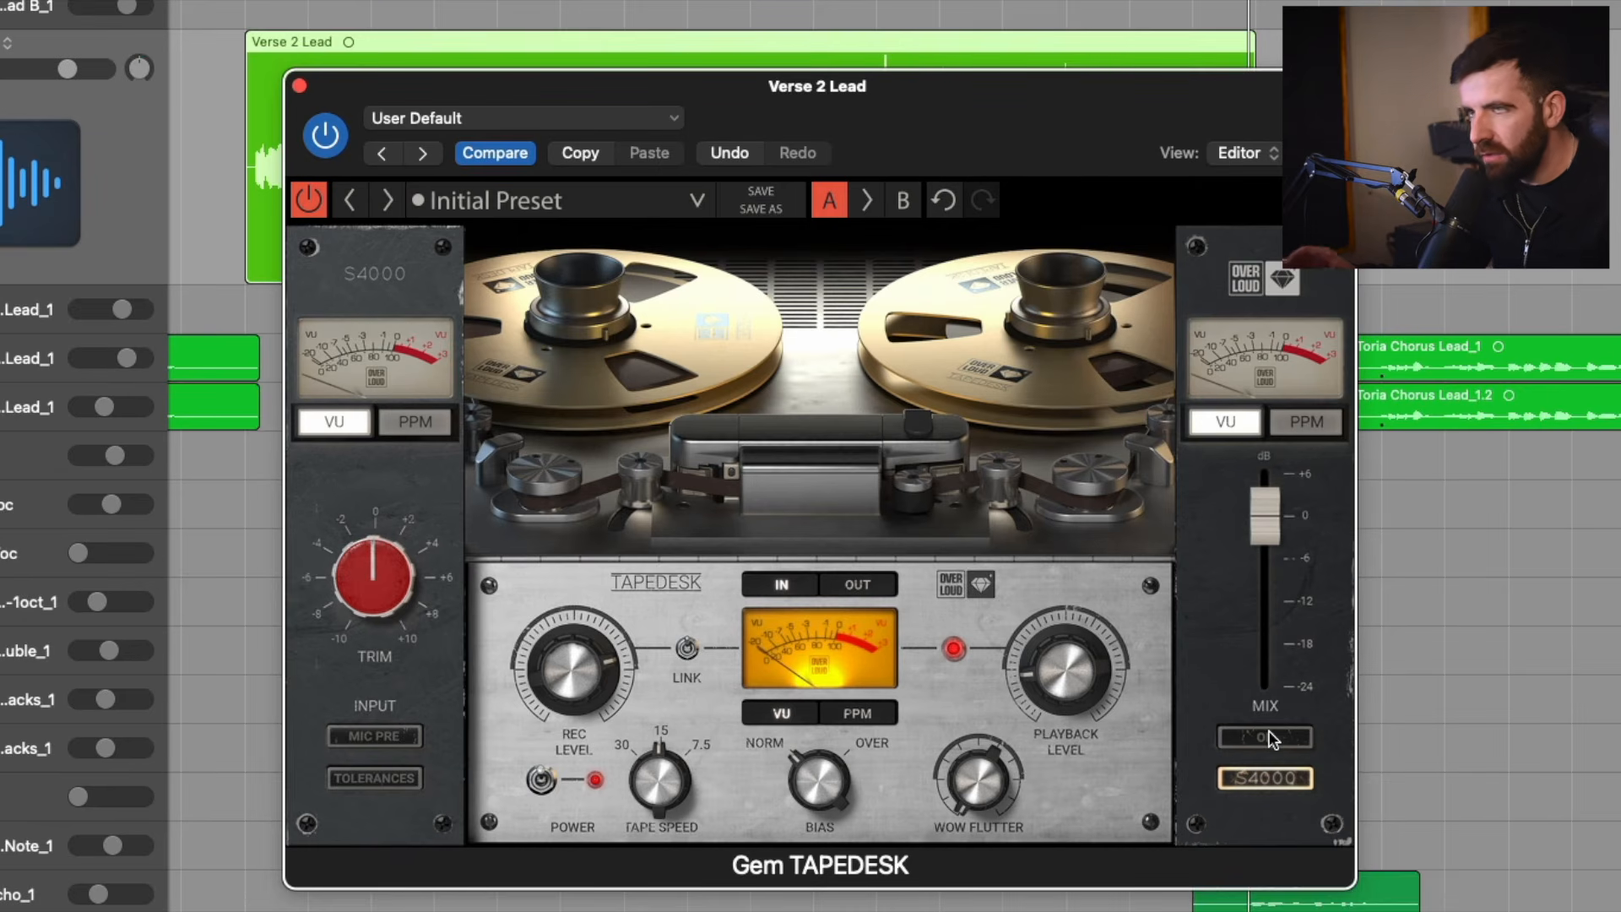
# During playback, turn on TAPEDESK's mix console stage and mic preamp, trying tolerances on and leaving them off.
pyautogui.press('space')
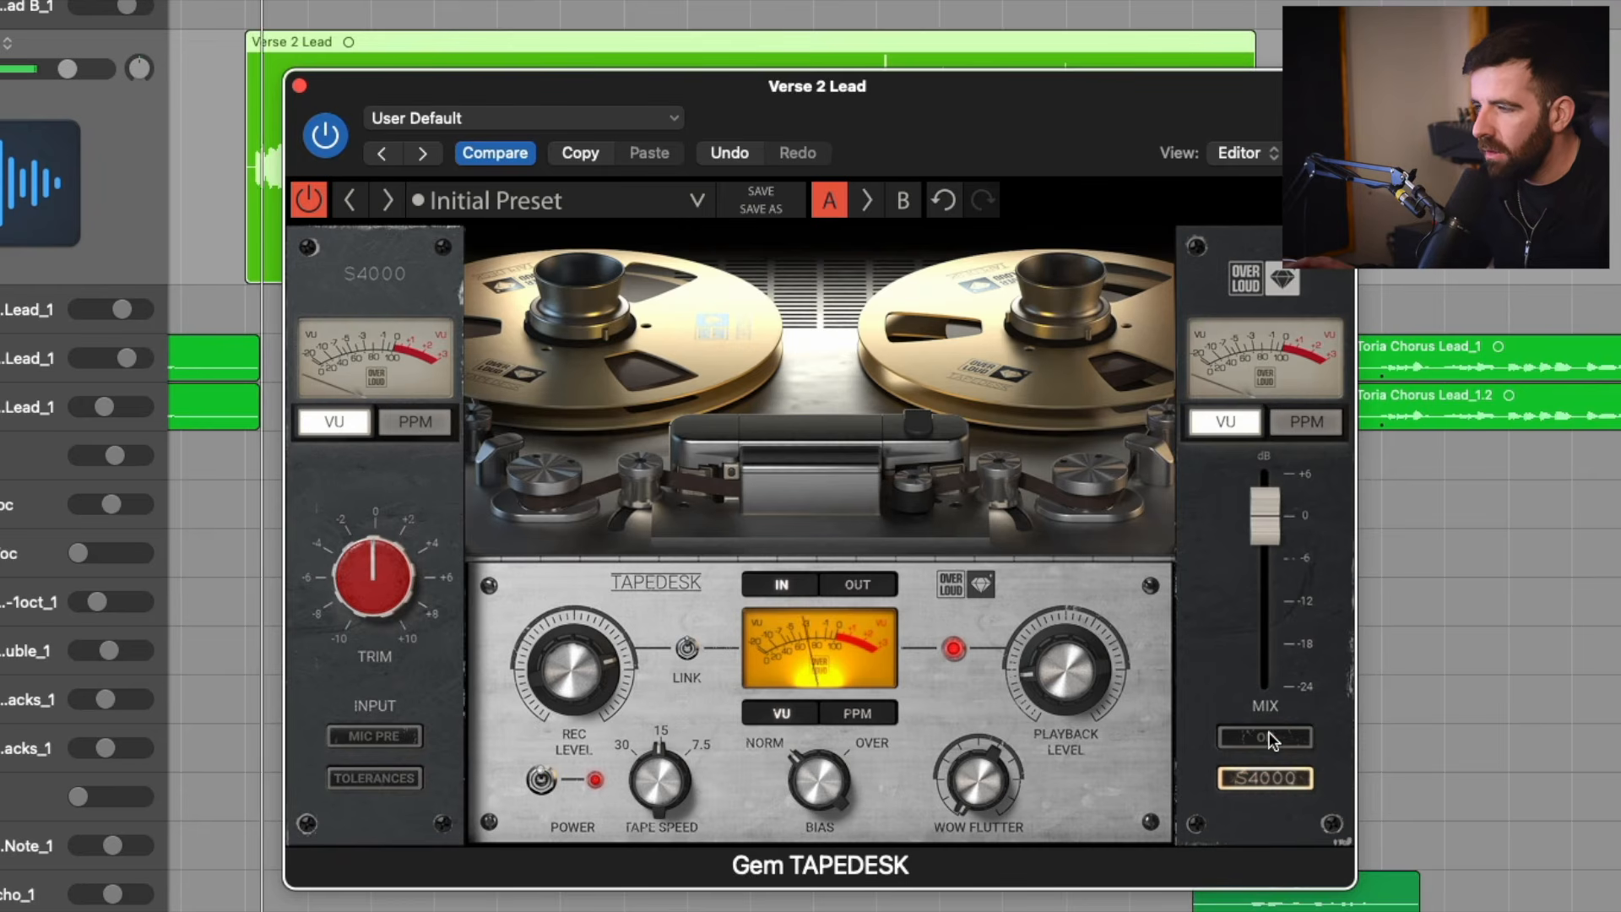
pyautogui.click(1267, 736)
pyautogui.click(411, 740)
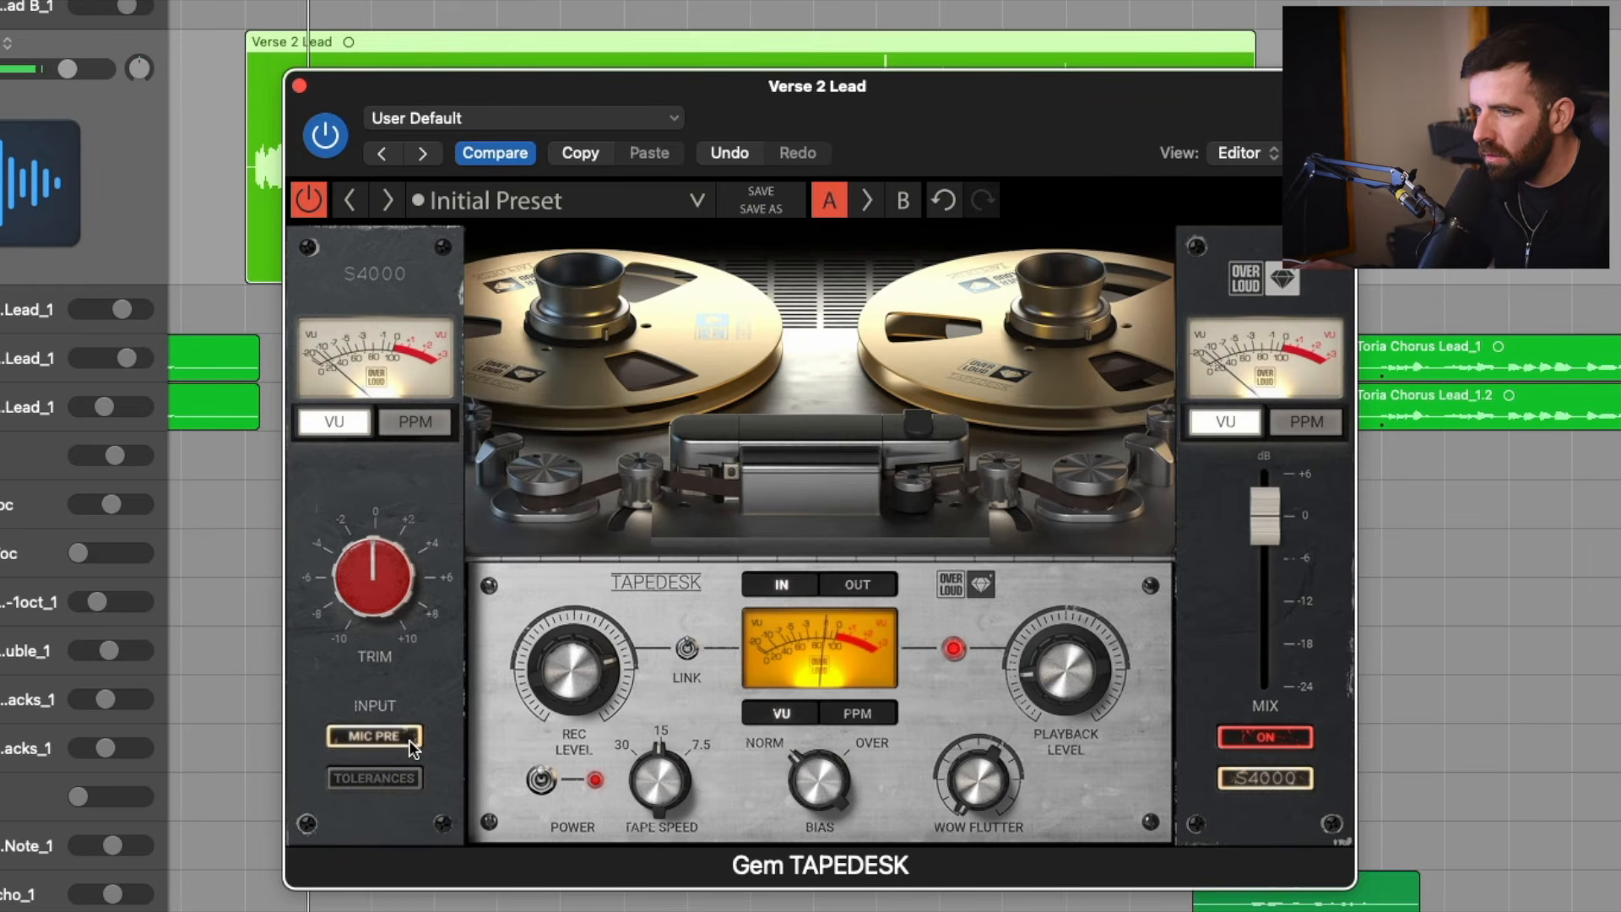
pyautogui.click(402, 781)
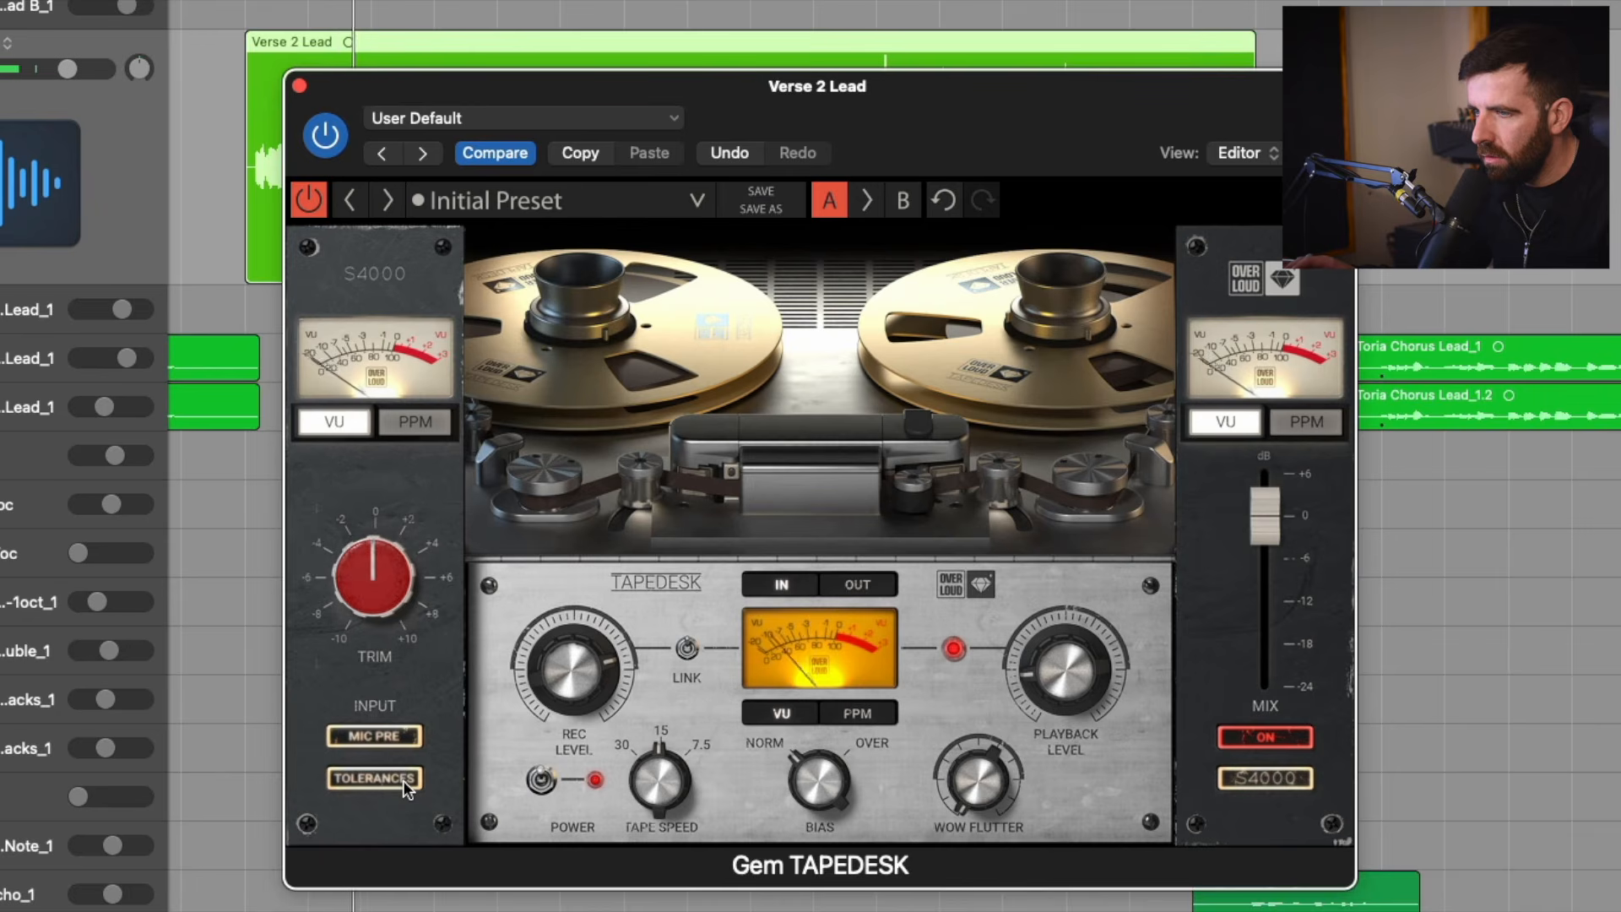
pyautogui.click(403, 780)
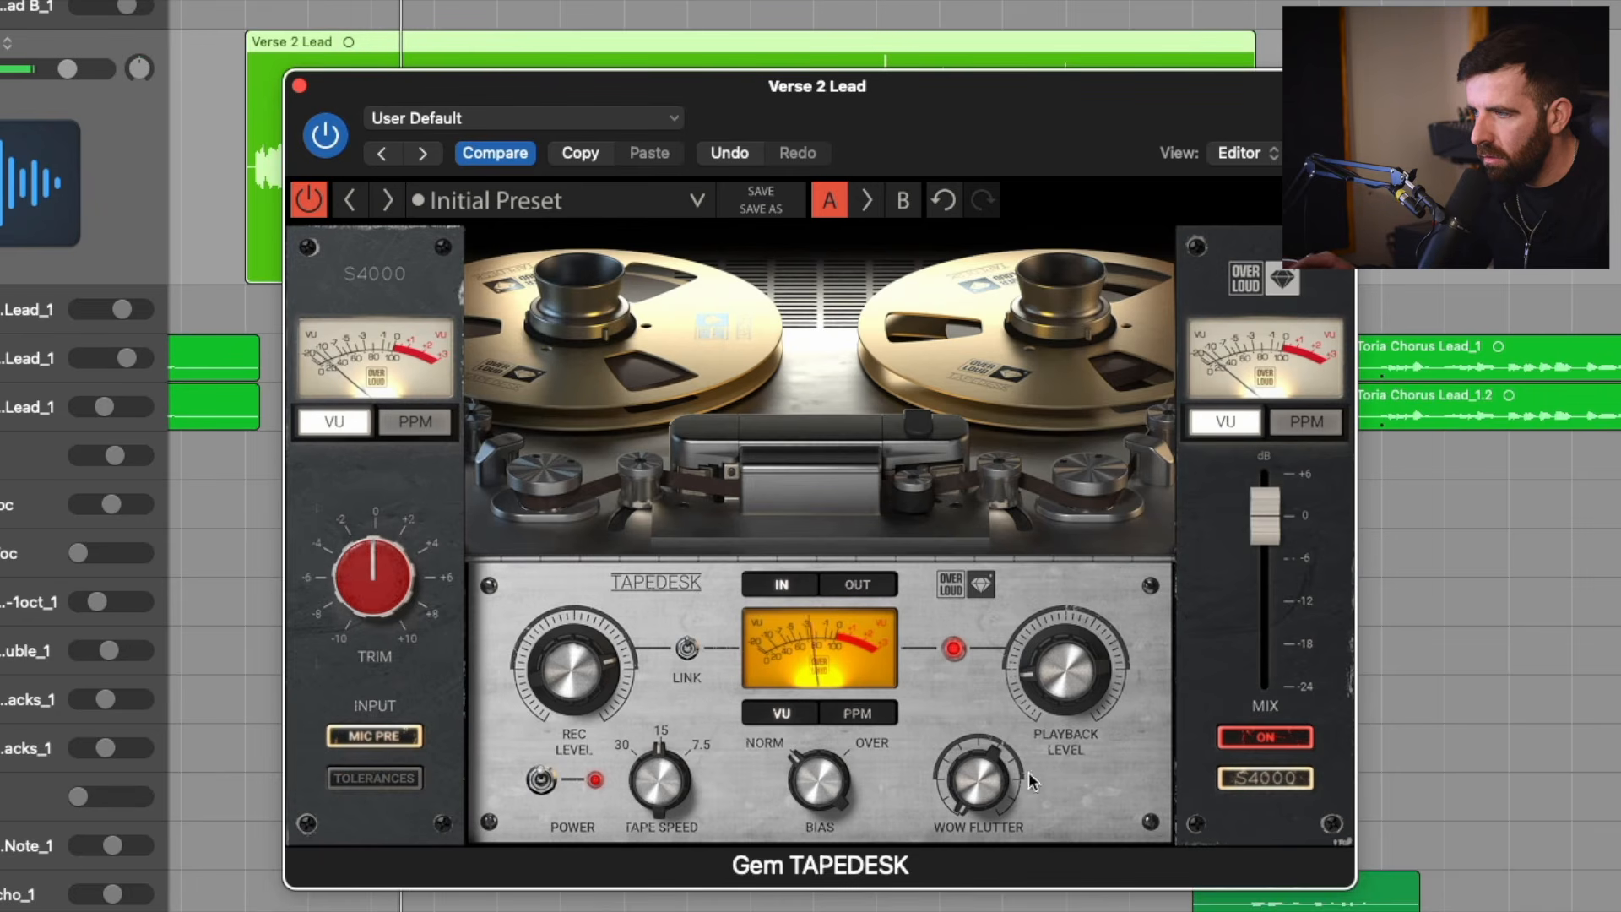
# Audition the n80 and T88 console models in TAPEDESK, then return to S4000.
pyautogui.click(1265, 779)
pyautogui.click(1270, 836)
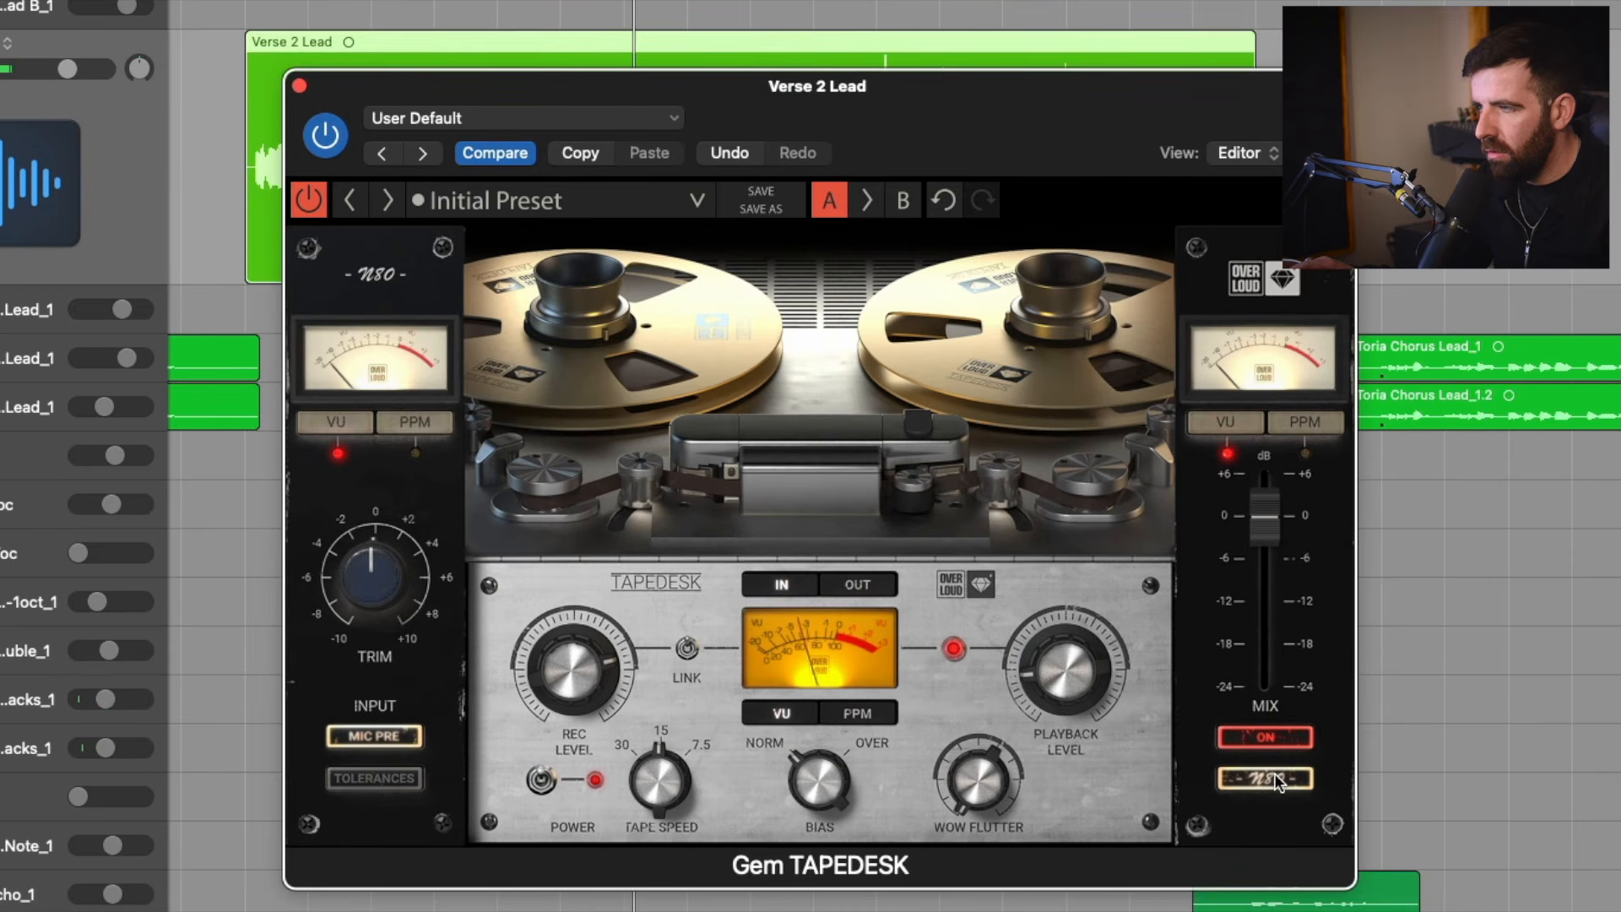
pyautogui.click(1275, 777)
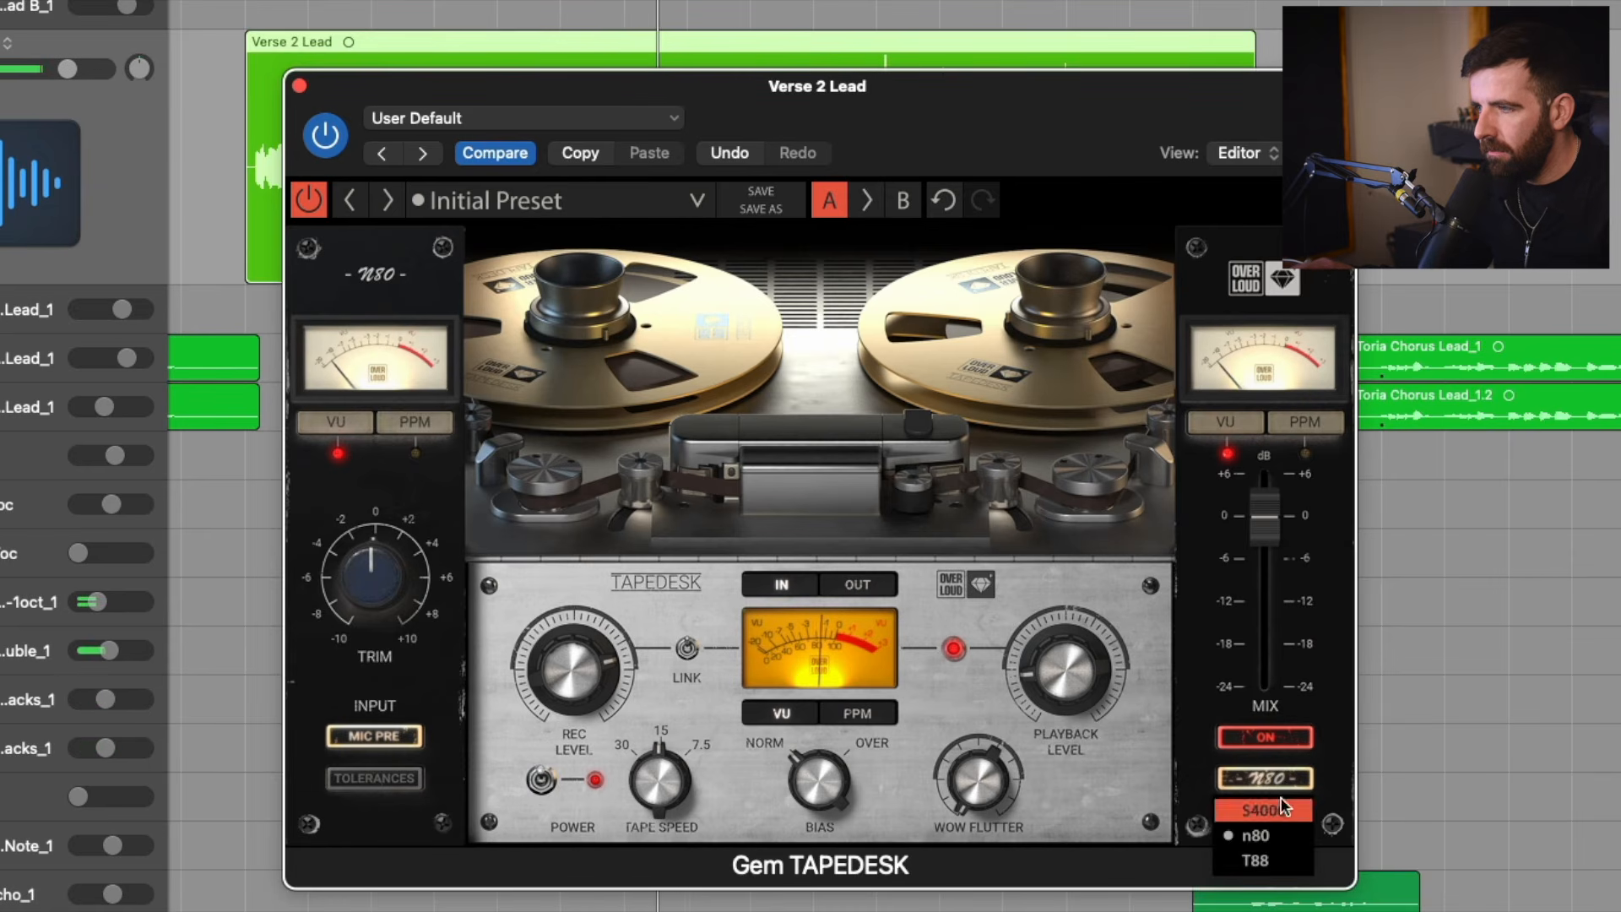
pyautogui.click(1281, 857)
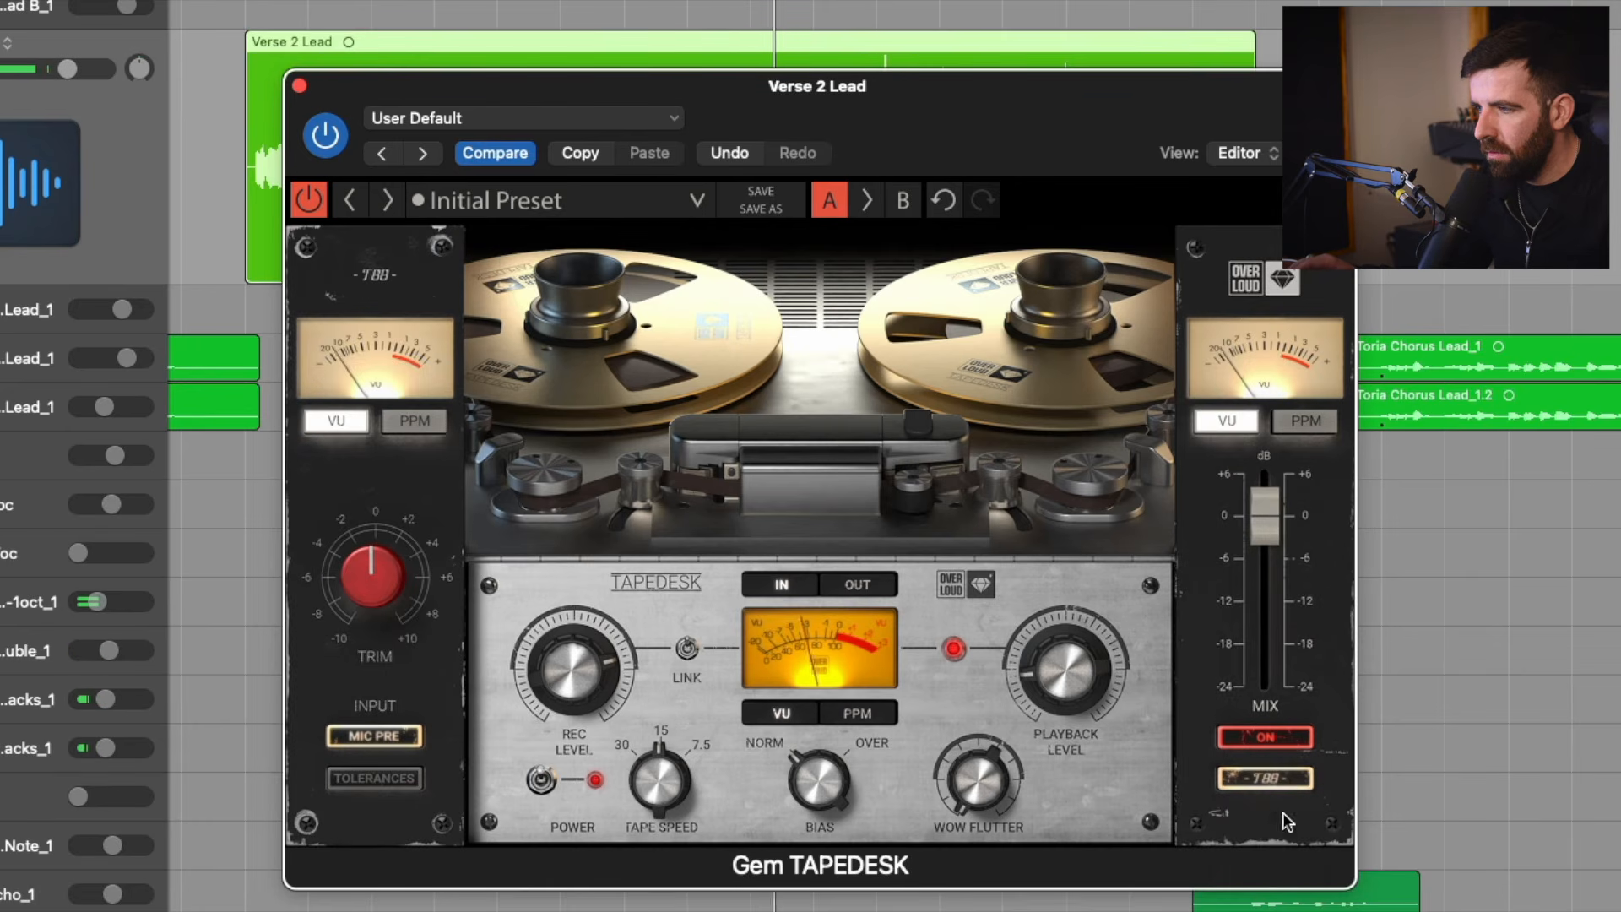
pyautogui.click(1284, 779)
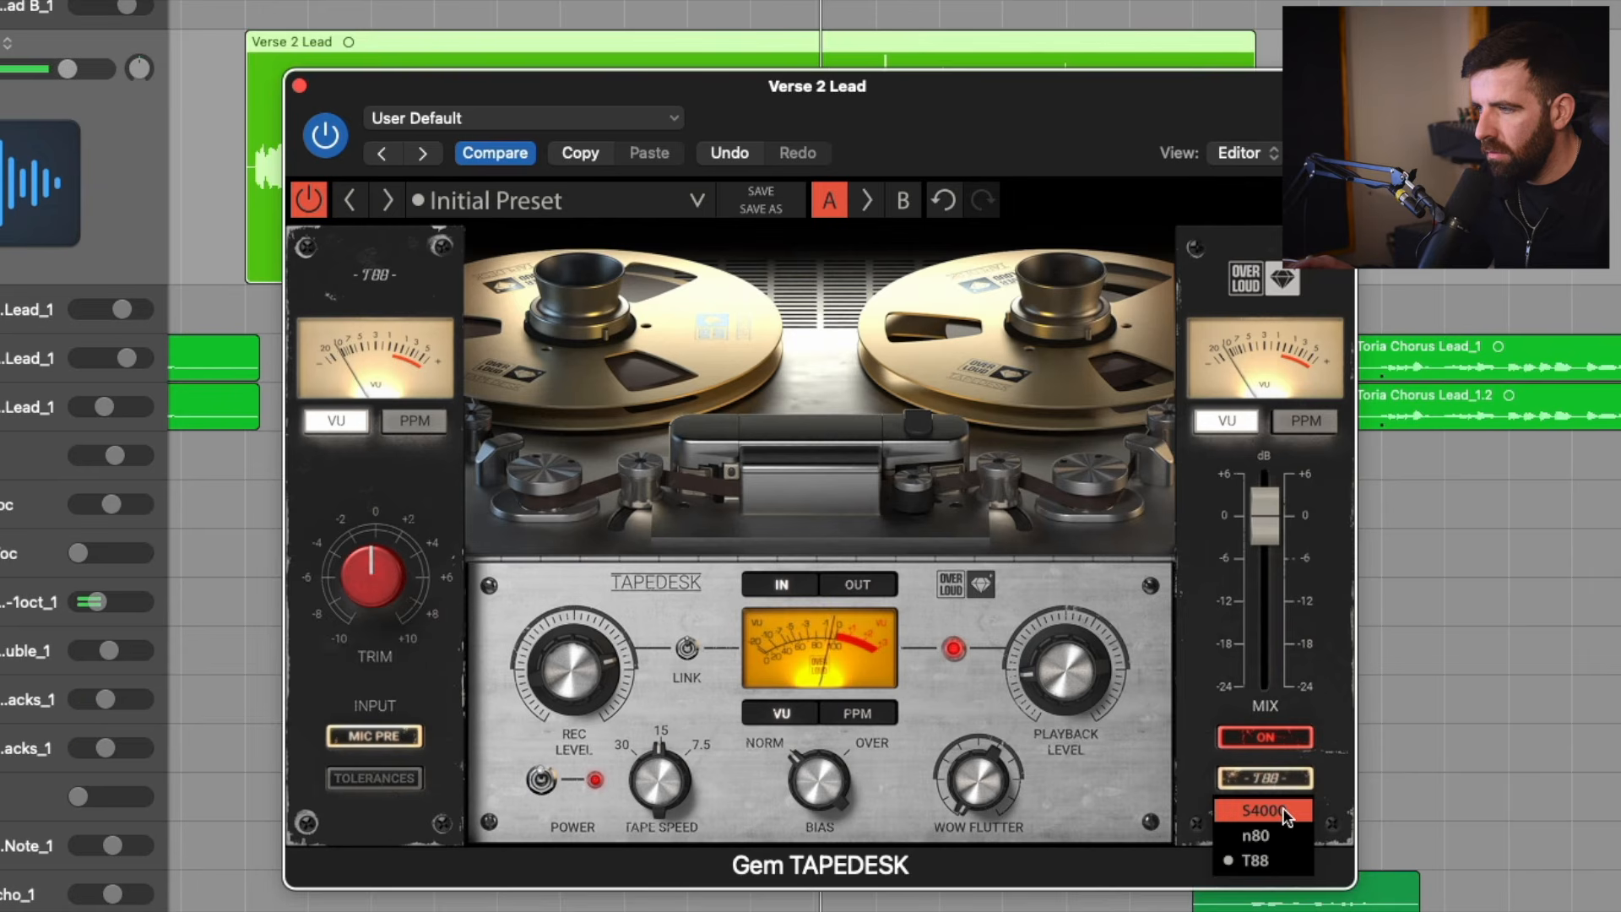
pyautogui.click(1283, 809)
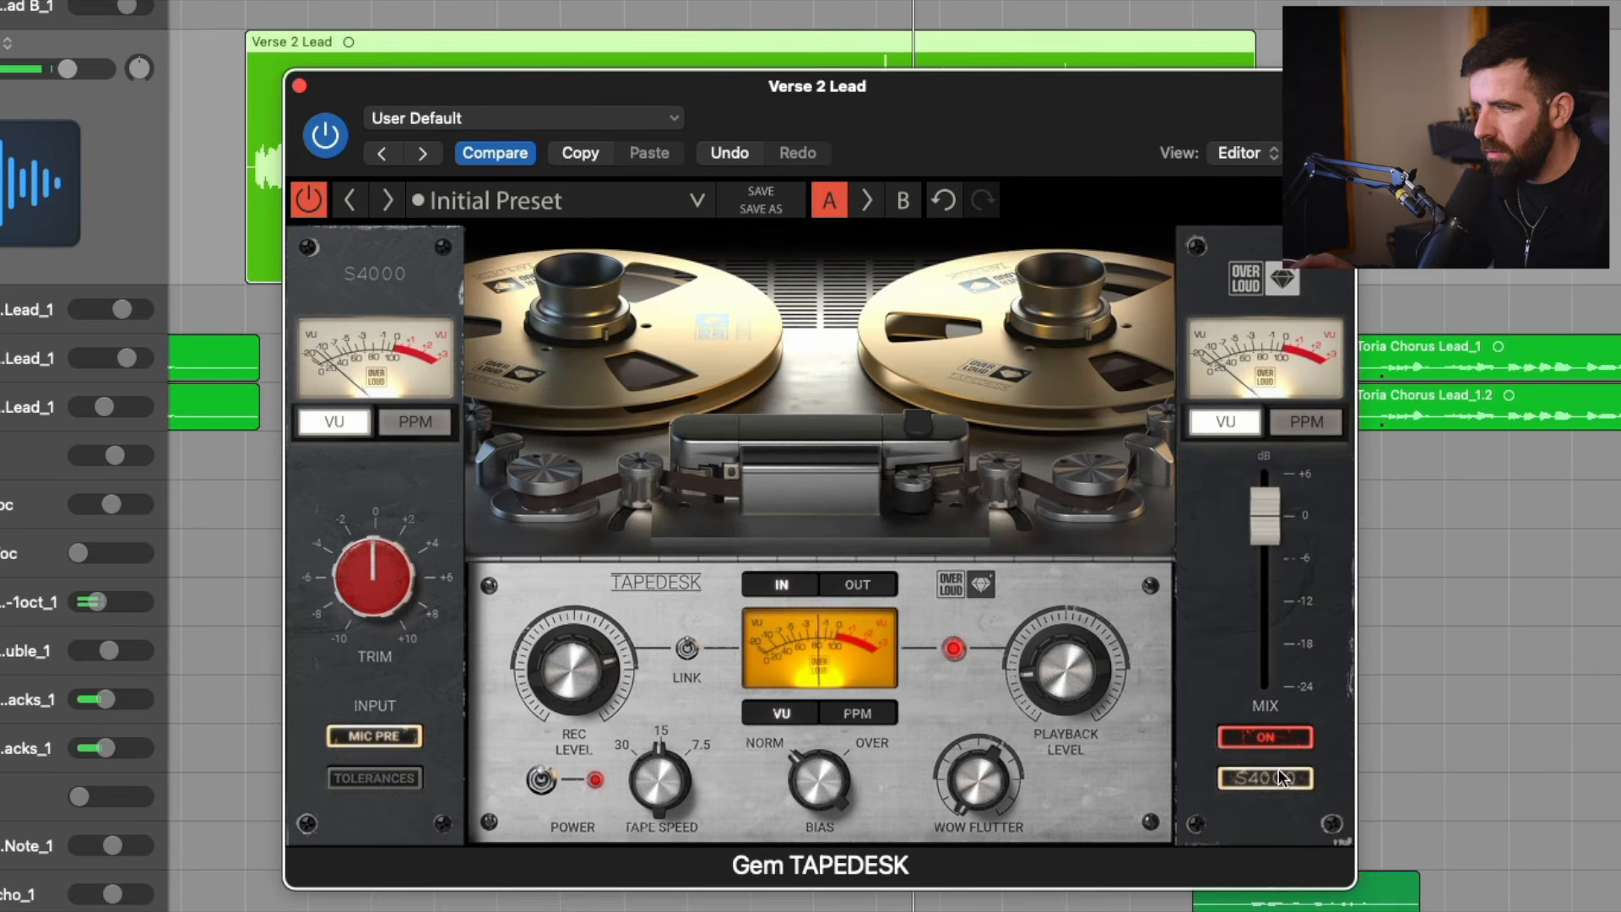
# Compare the S4000 mix stage off and on, and then the whole TAPEDESK plug-in bypassed and active.
pyautogui.click(1286, 736)
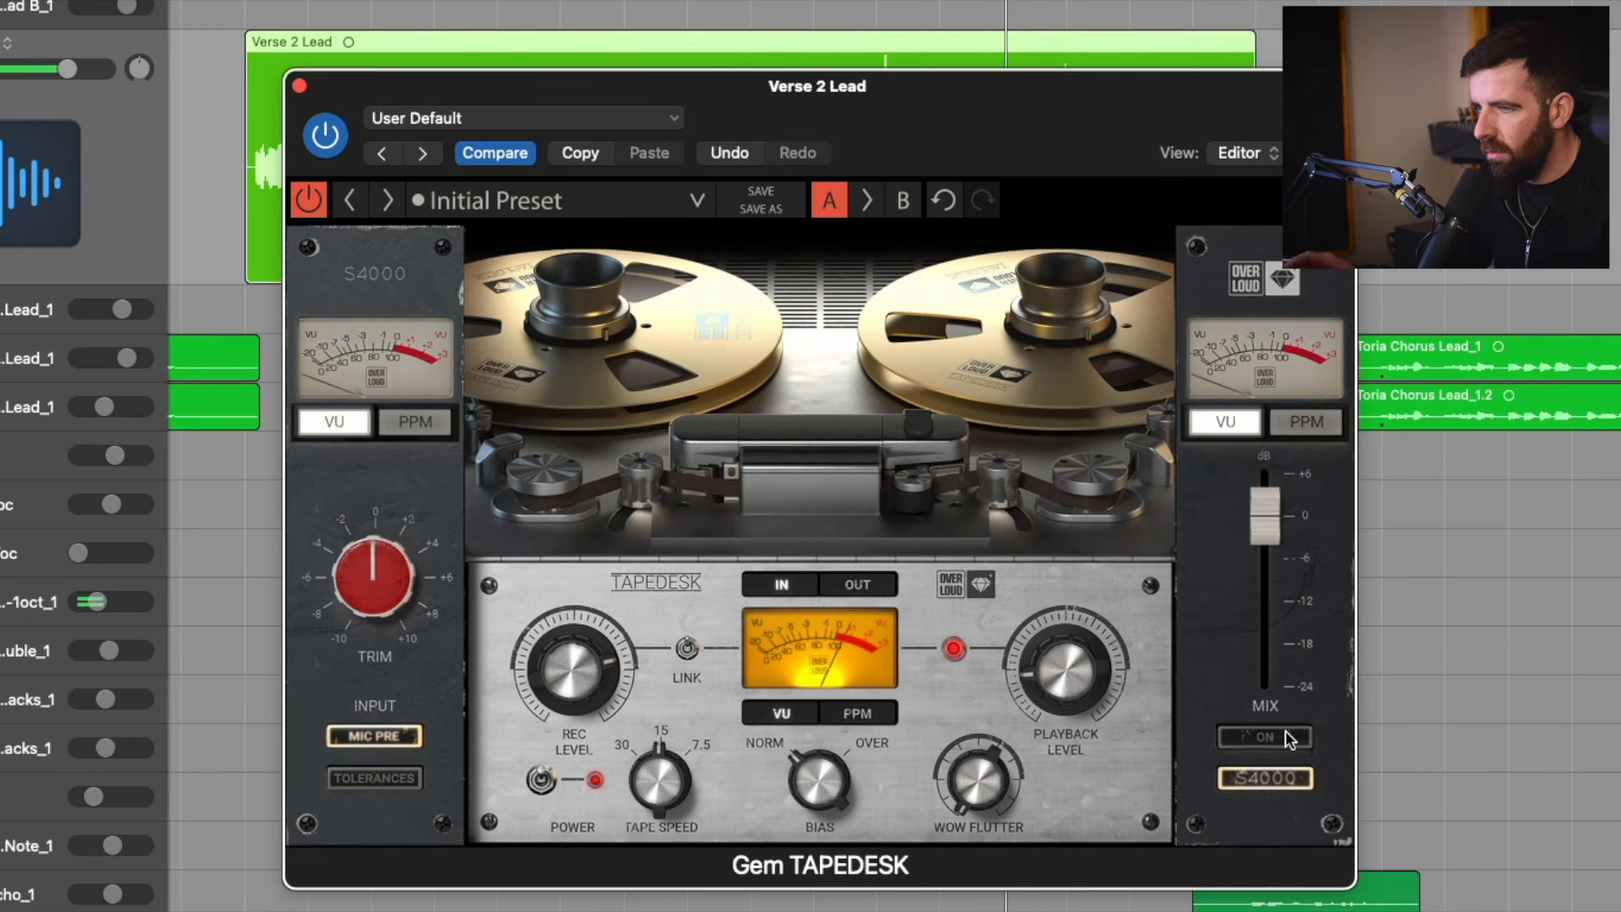
pyautogui.click(1285, 737)
pyautogui.click(312, 201)
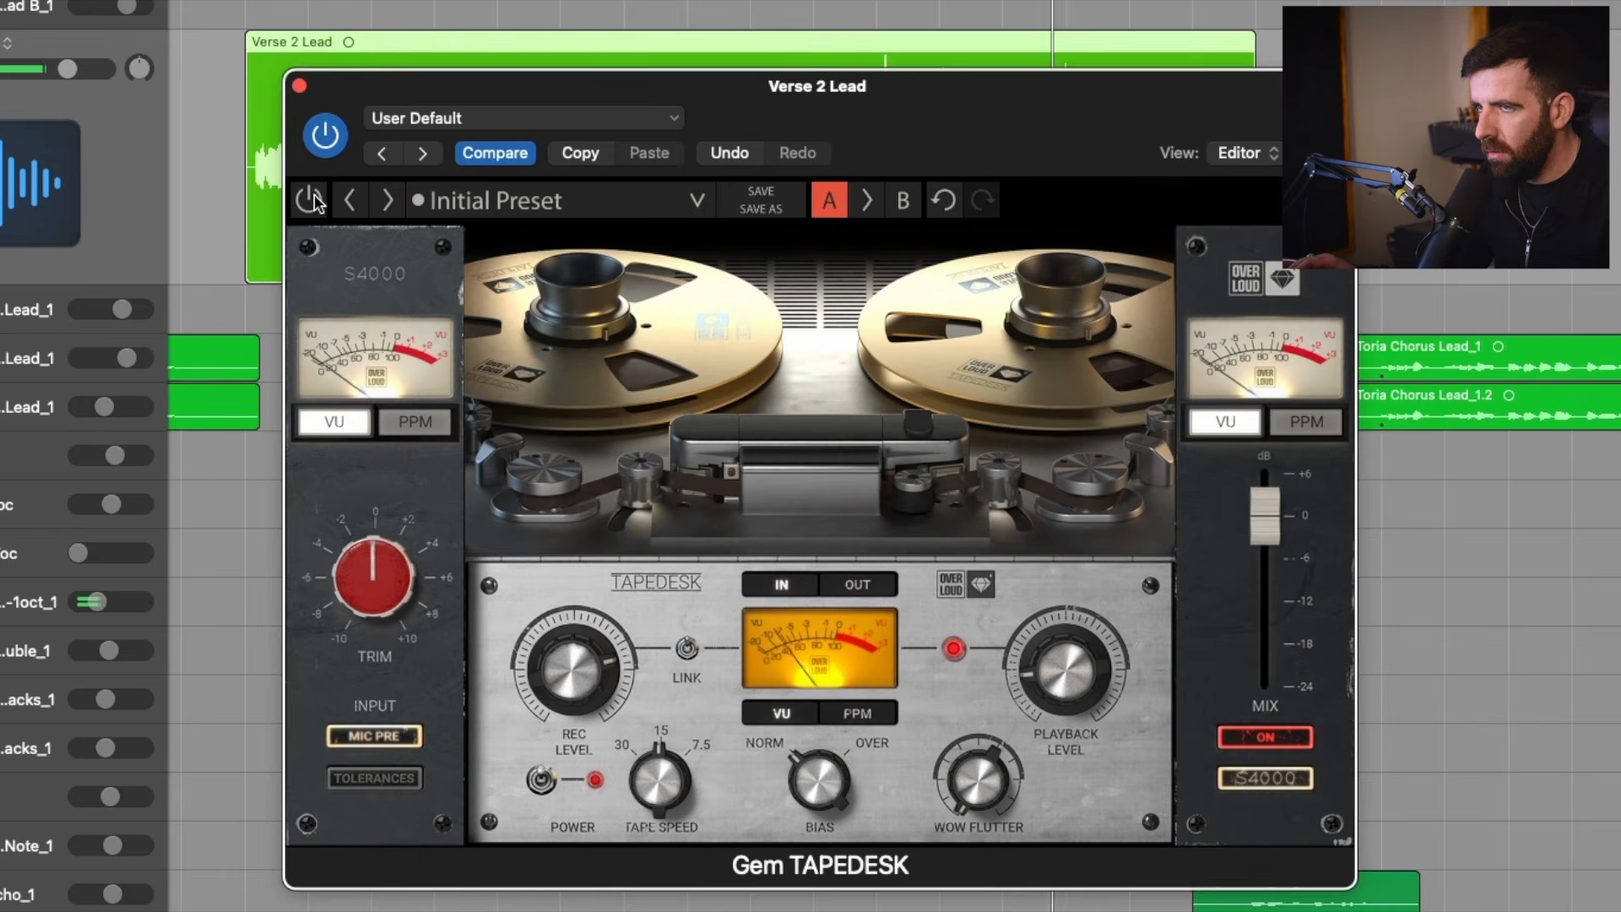
pyautogui.click(312, 201)
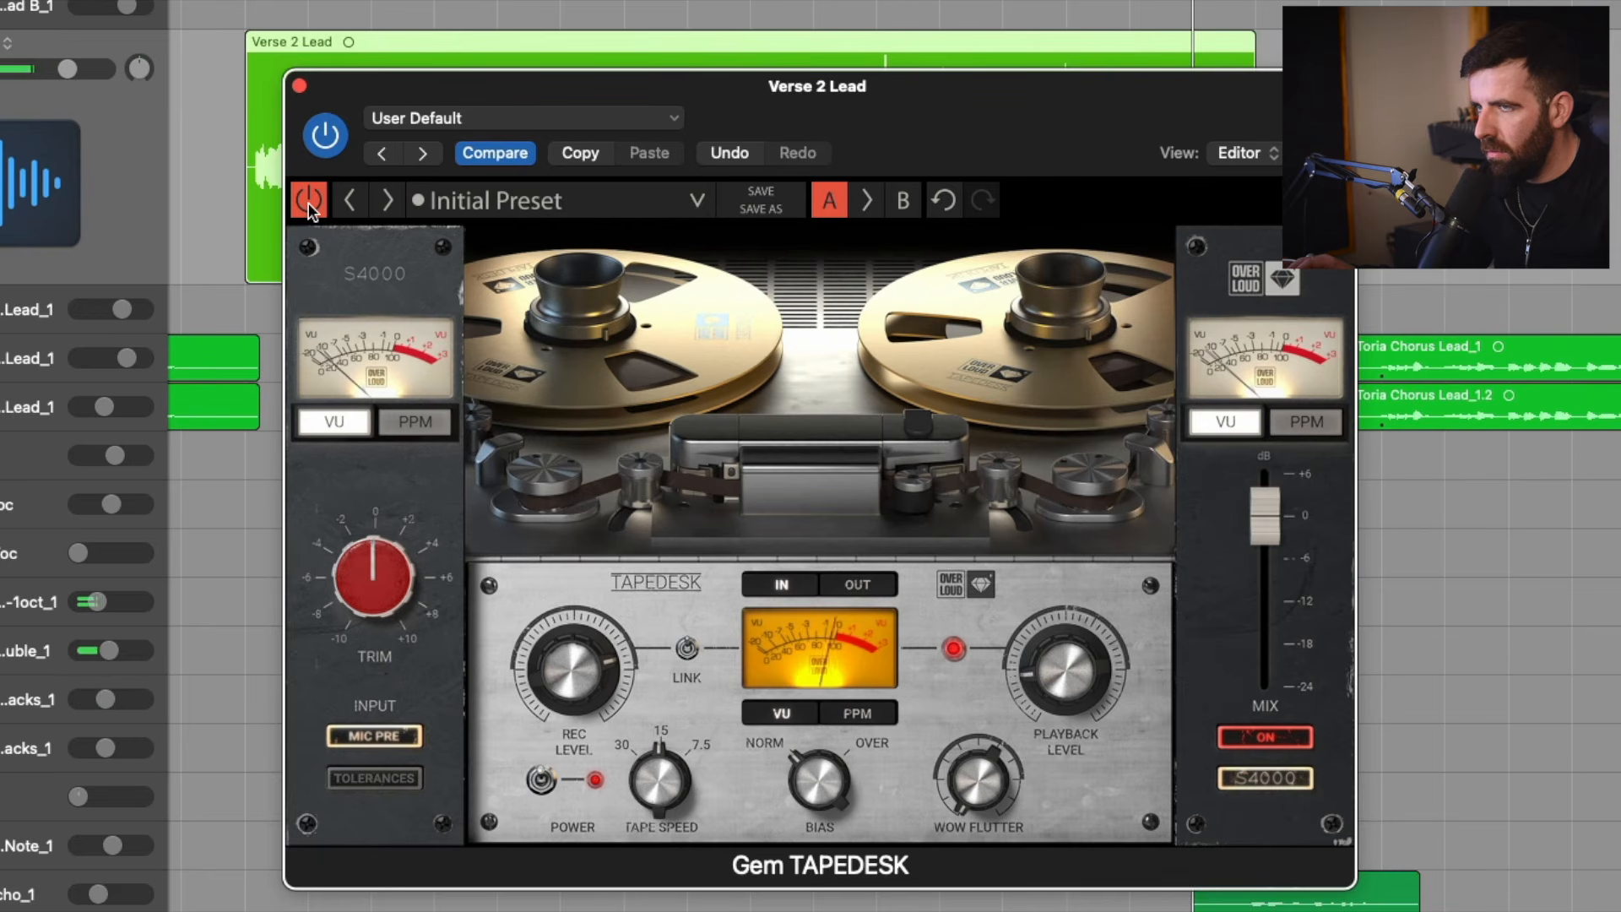
pyautogui.click(307, 201)
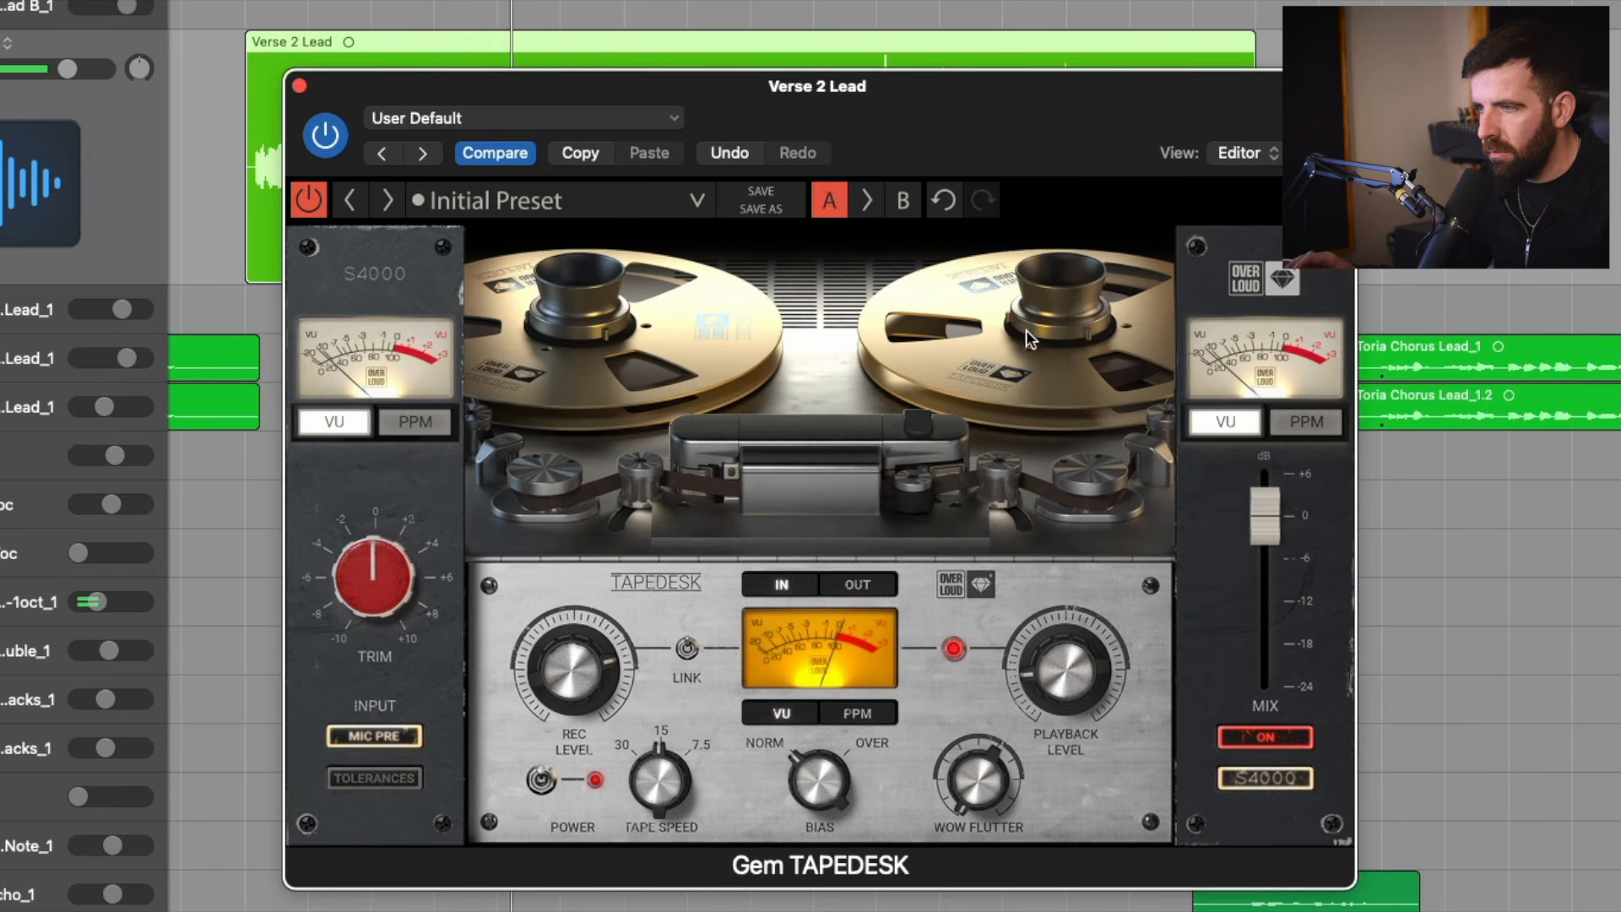
# Inspect the tape wheels animation options and the available console models, keeping animation disabled and S4000 selected.
pyautogui.click(1024, 367)
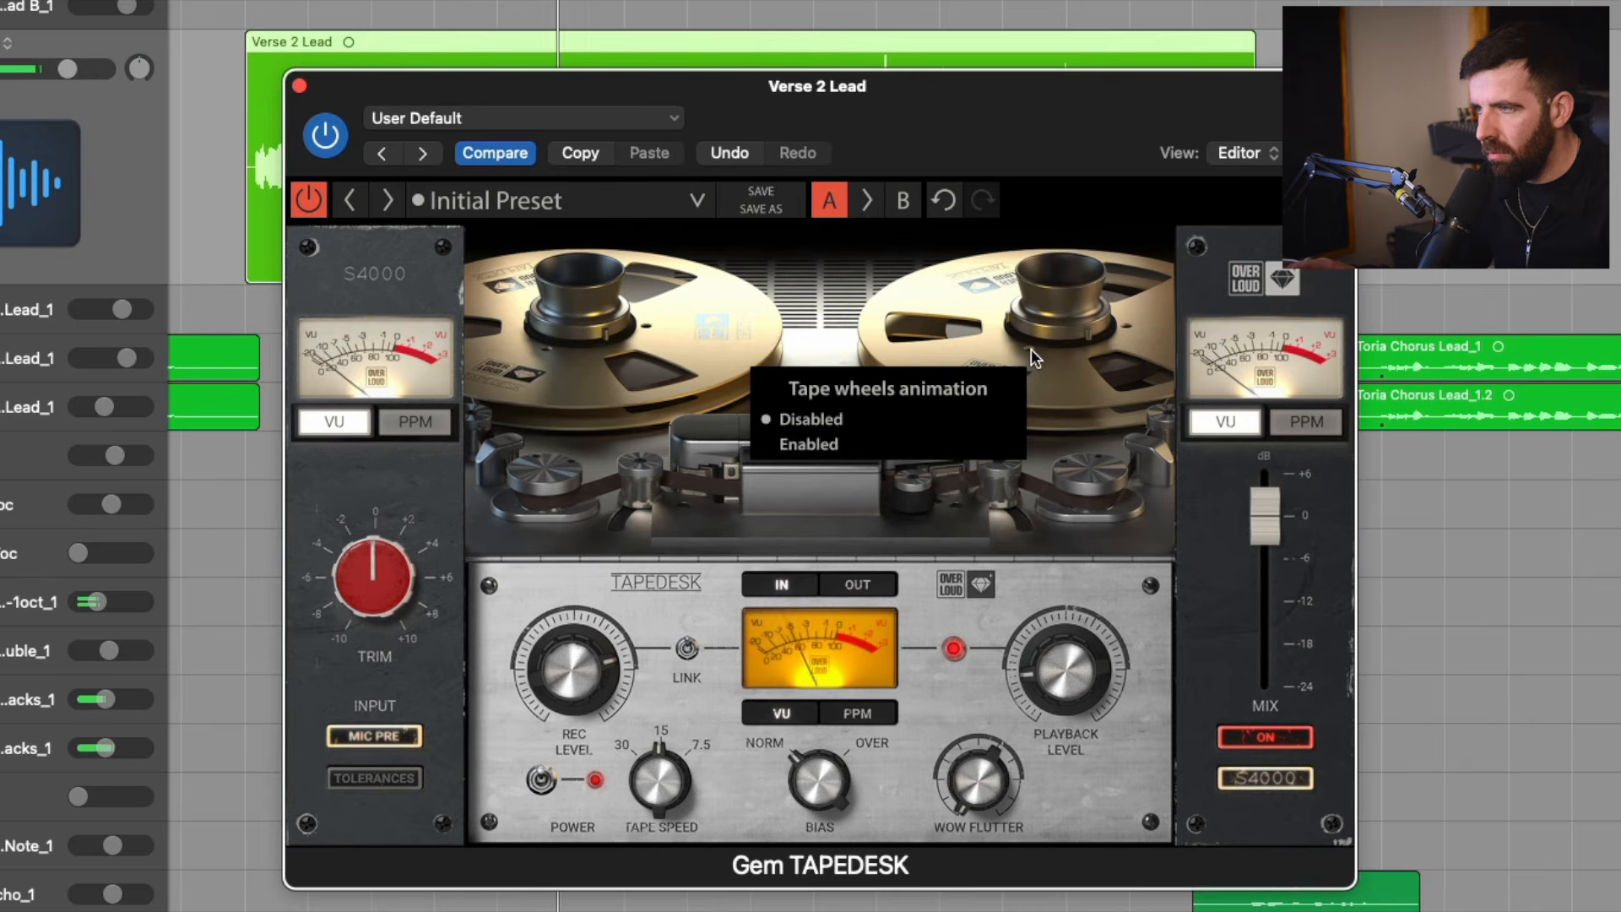
pyautogui.click(1066, 144)
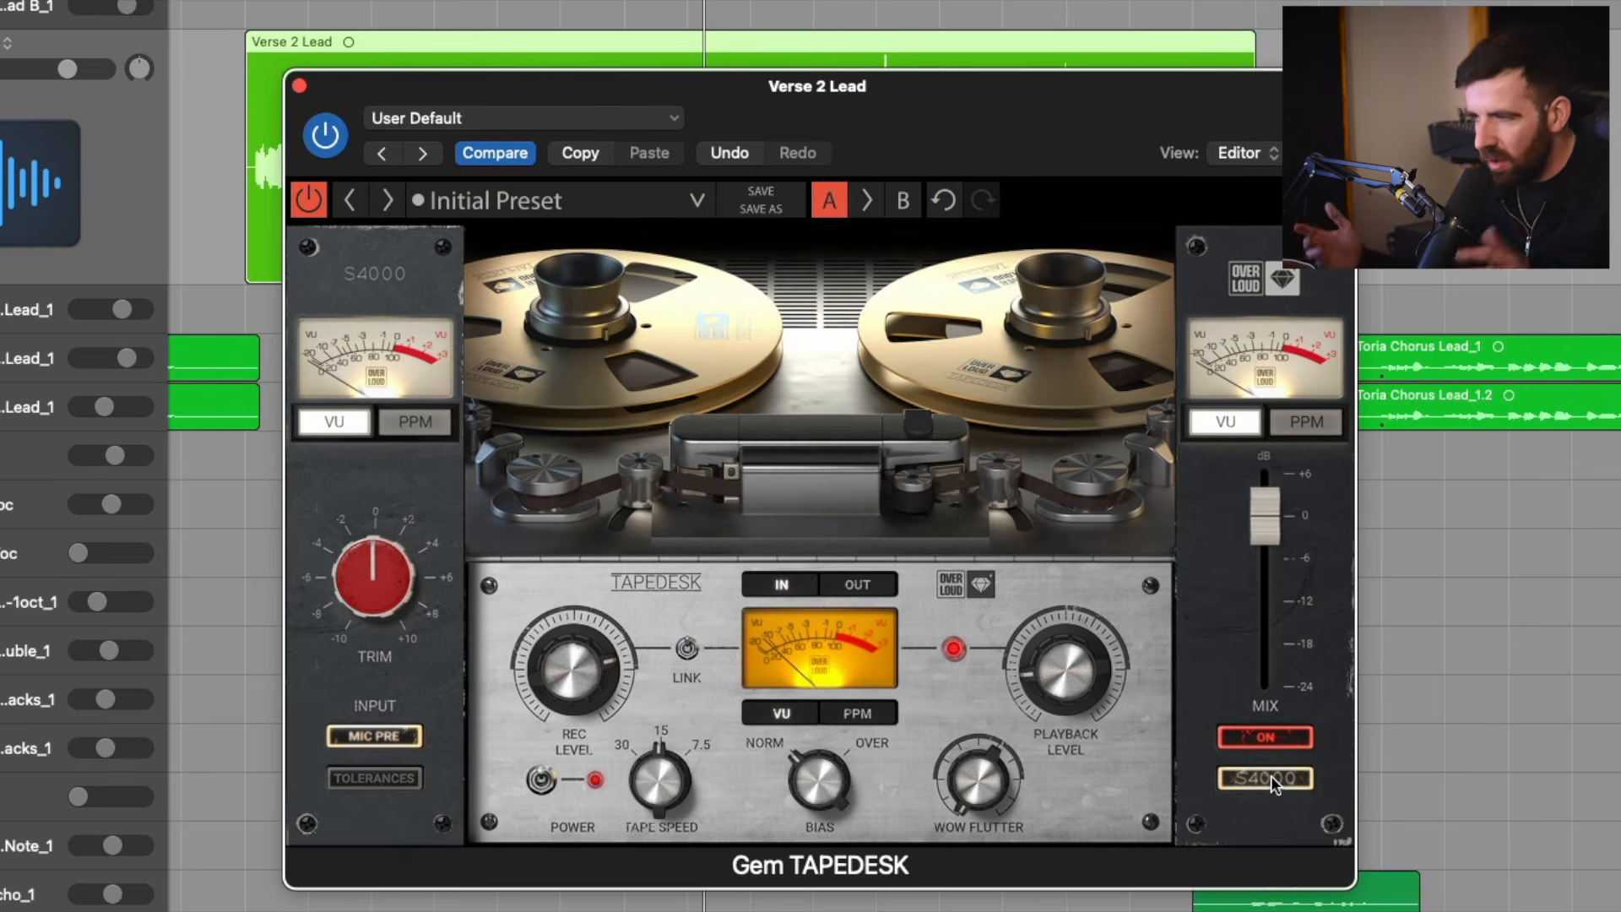
pyautogui.click(1270, 775)
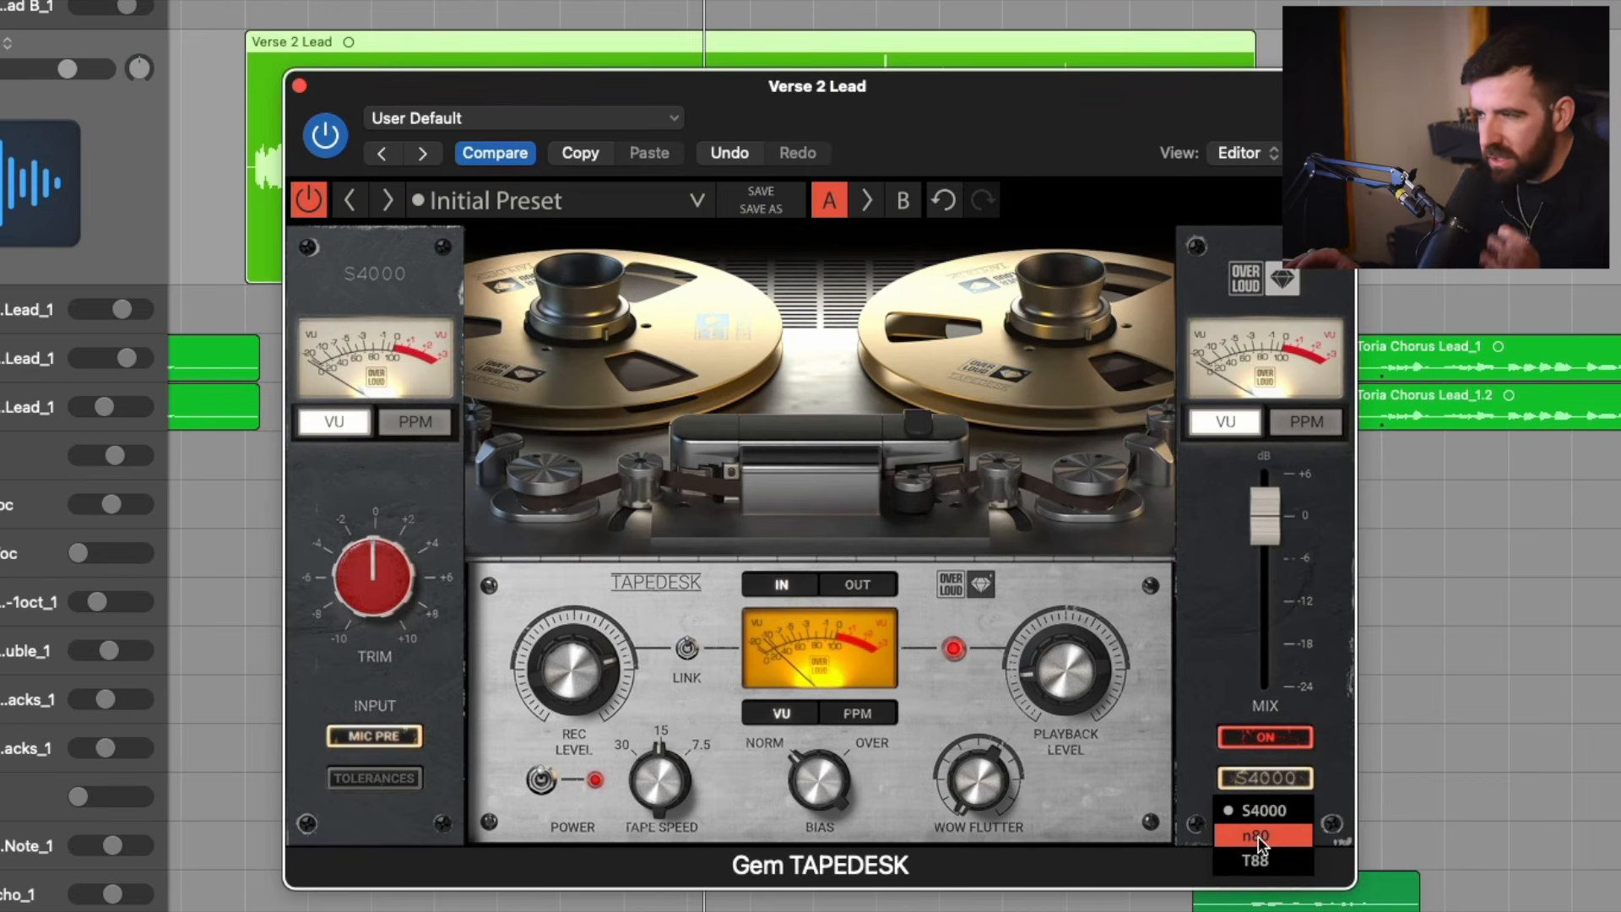
pyautogui.click(1250, 806)
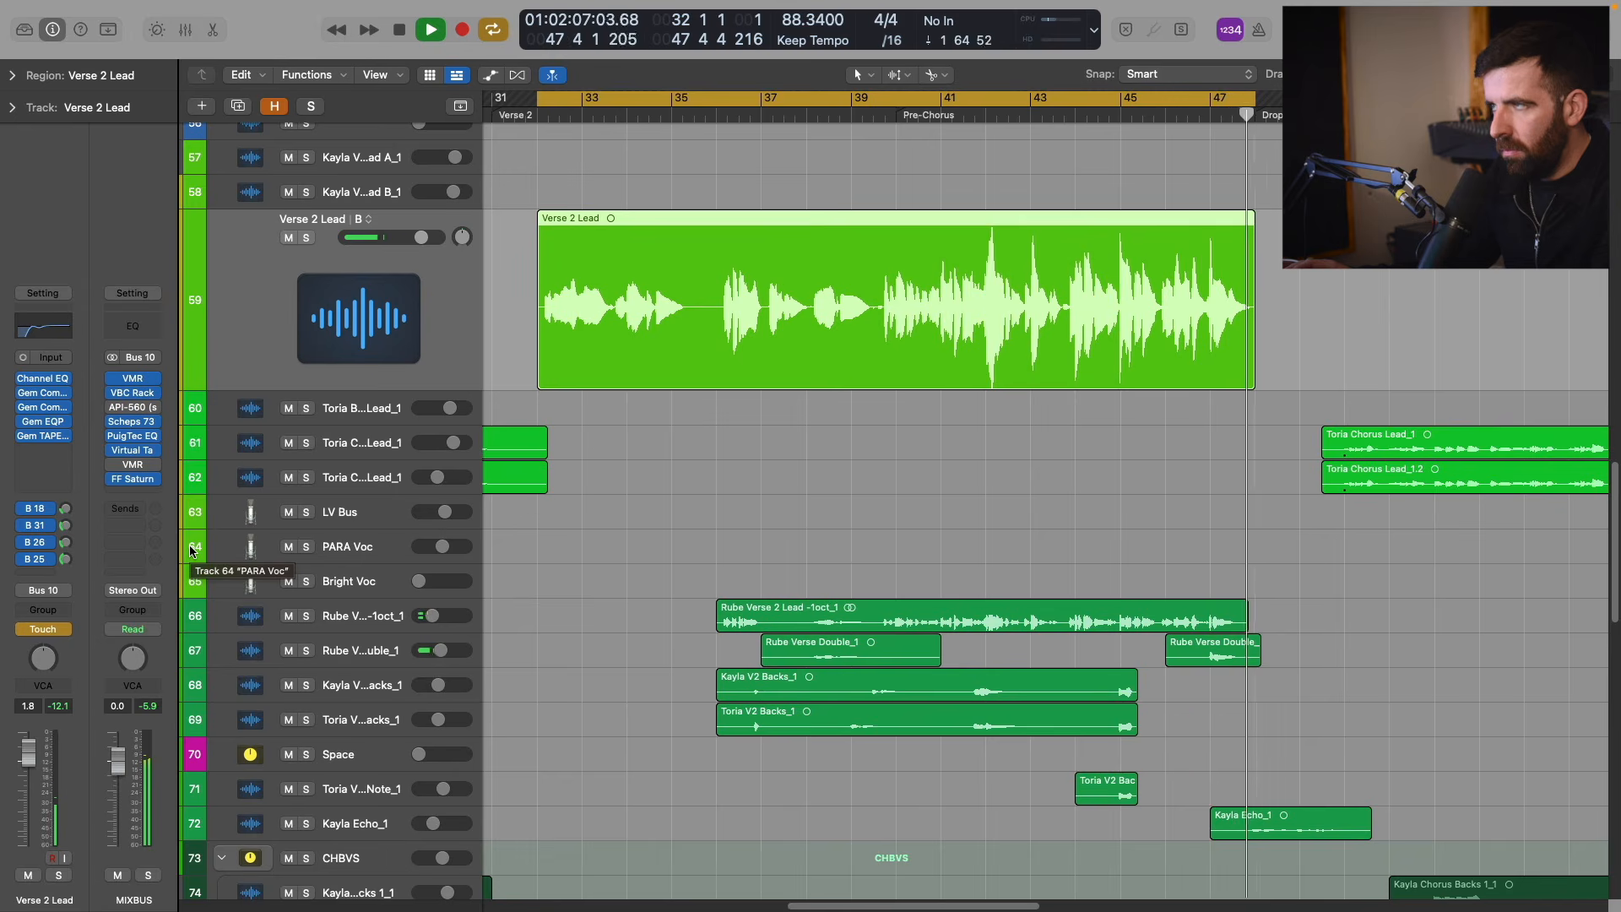
# Show track automation in the arrangement to view the Verse 2 Lead volume curve.
pyautogui.press('a')
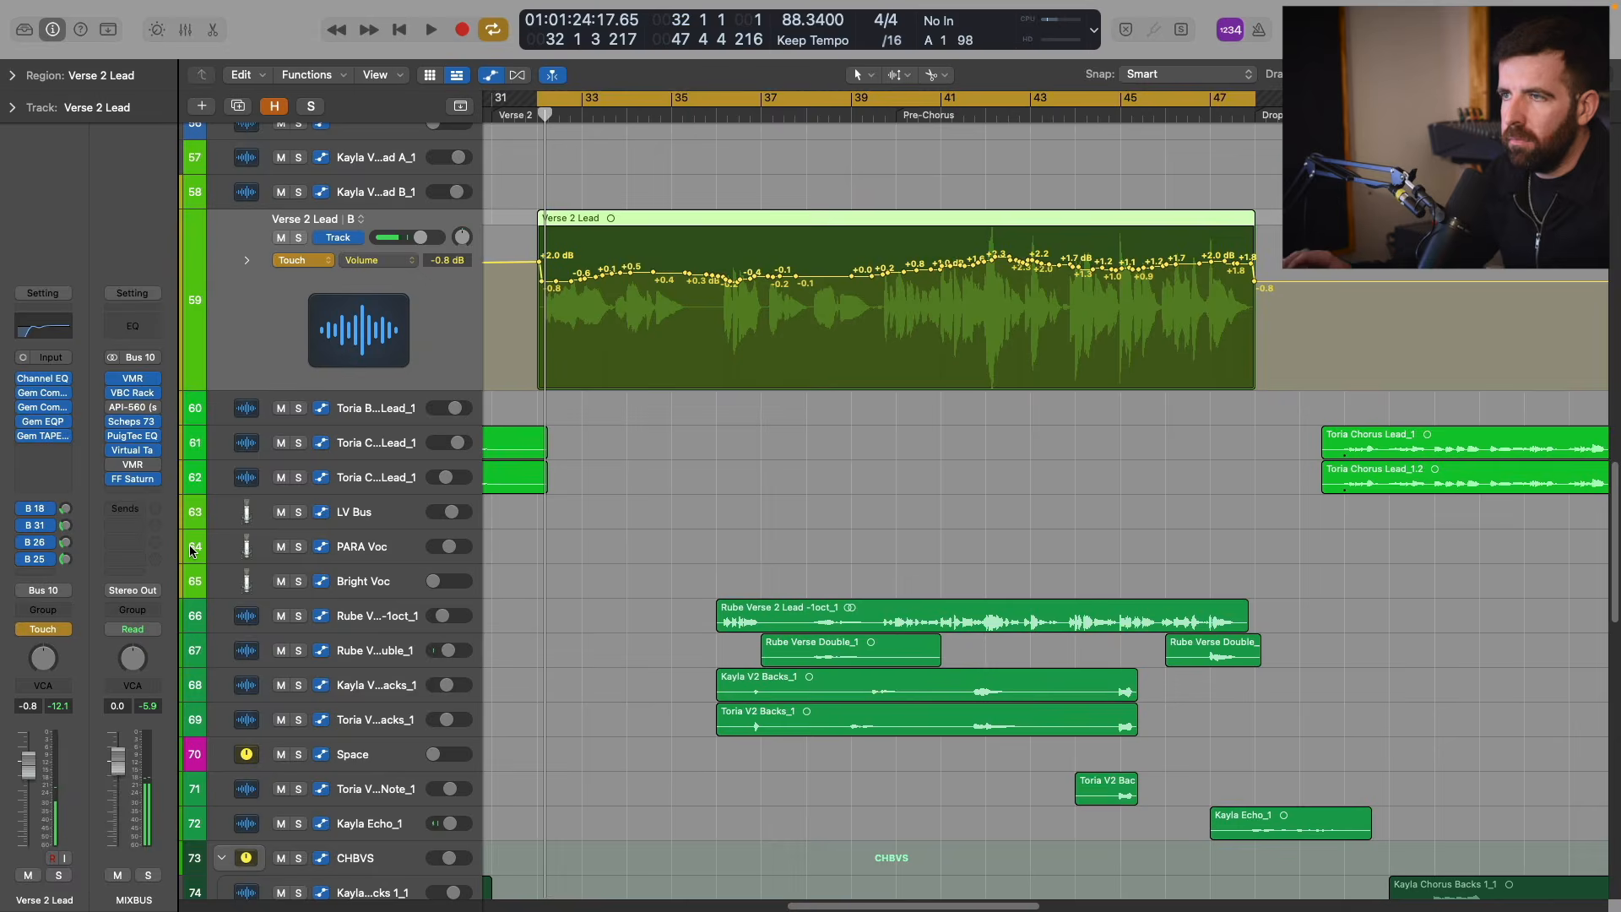